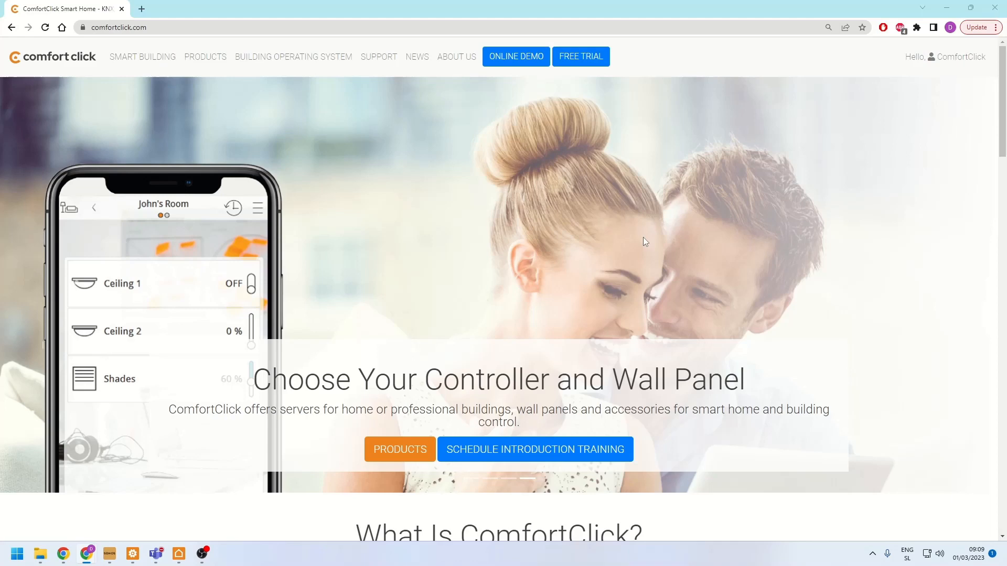
# - Open the bOS free trial page and skim the muted "How to start" video to 1:54, leaving it paused
pyautogui.click(597, 63)
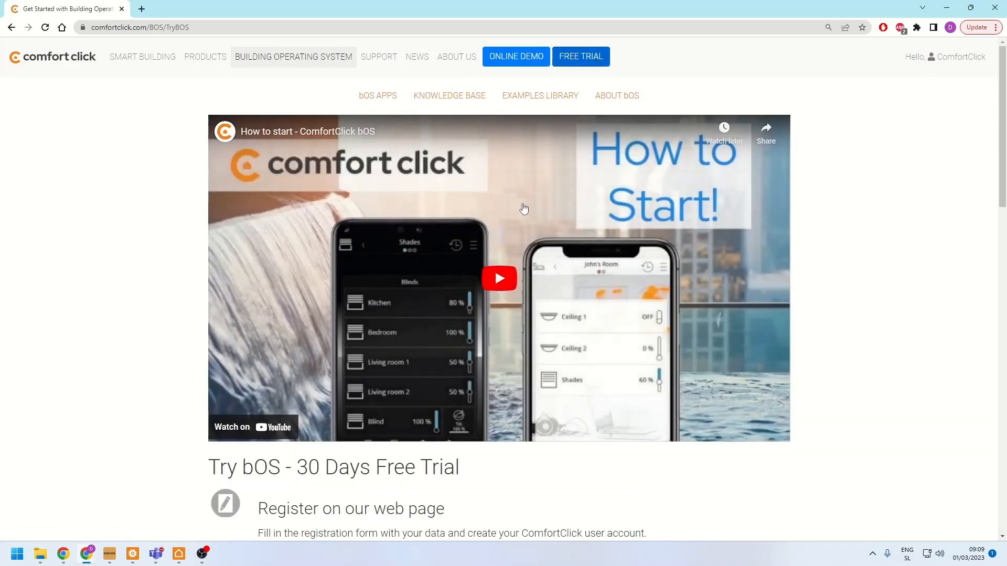
pyautogui.click(496, 272)
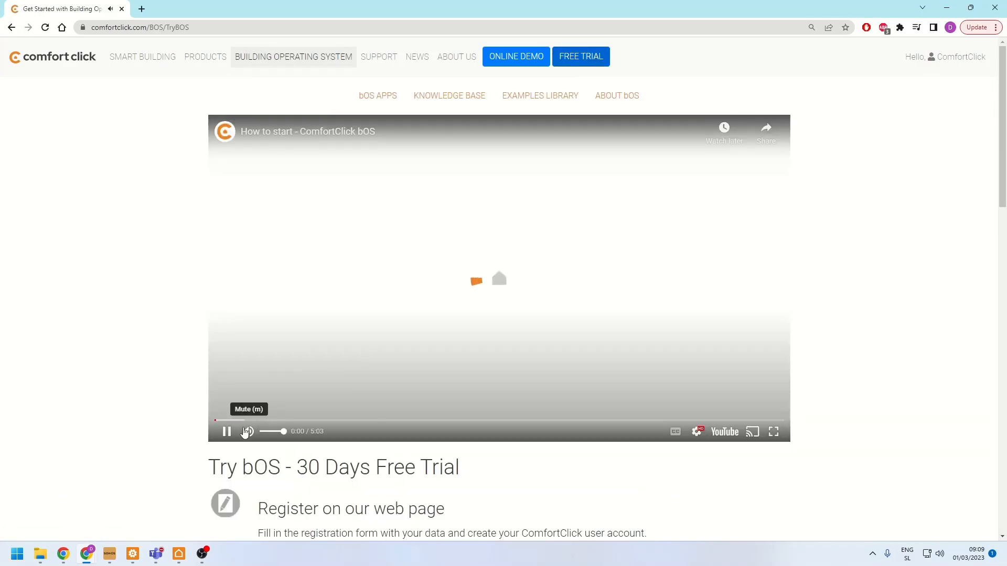
pyautogui.click(244, 431)
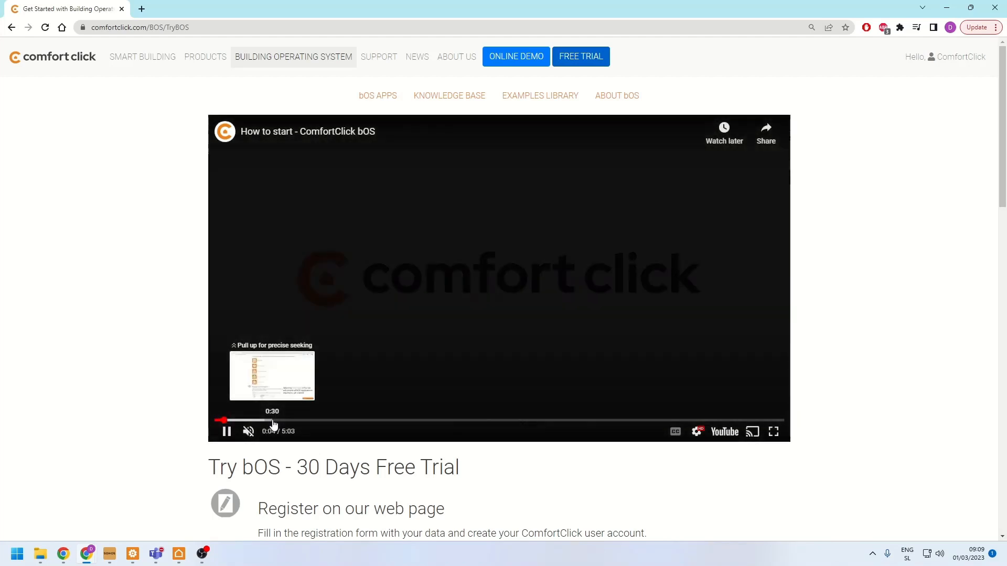
pyautogui.click(272, 422)
pyautogui.click(340, 420)
pyautogui.click(429, 419)
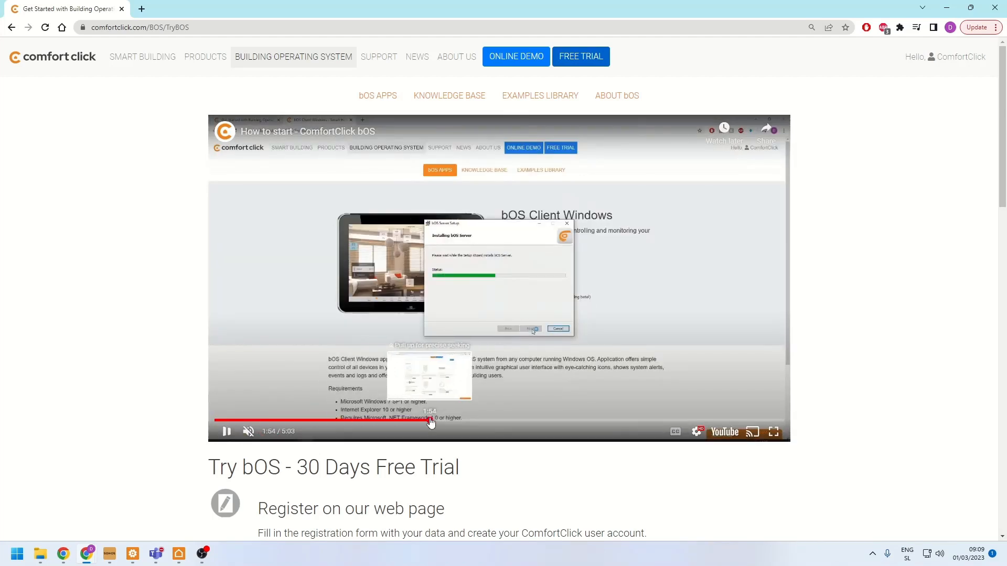
pyautogui.click(542, 340)
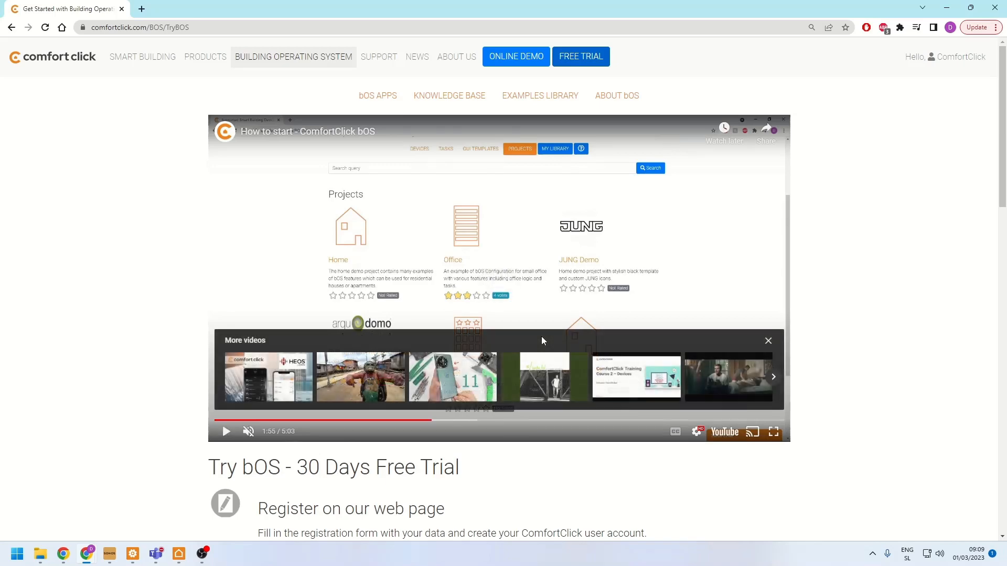
# - Open the bOS Server page from the download section and launch bOS Service Monitor beside the page's screenshot
pyautogui.scroll(-10, 542, 337)
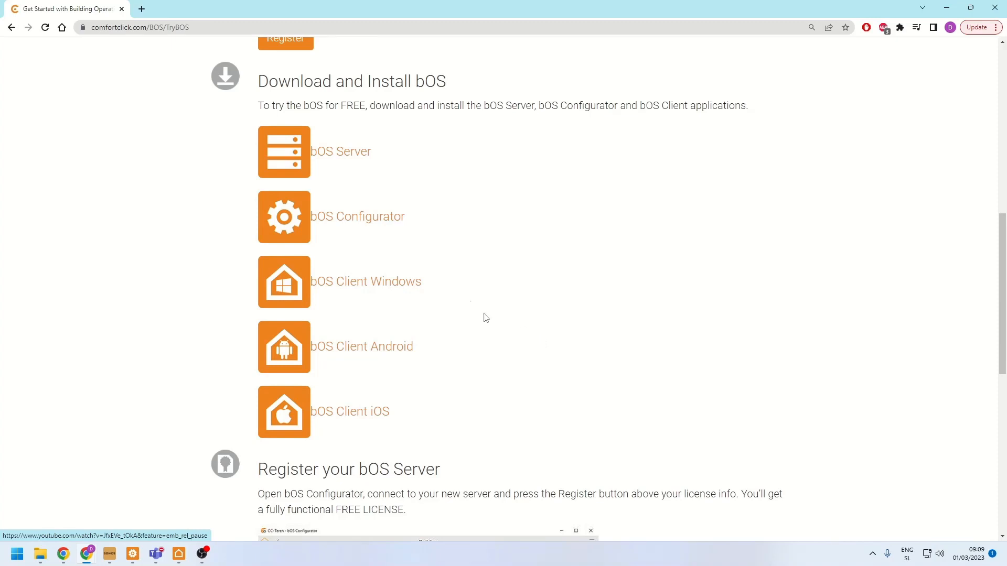
pyautogui.click(354, 154)
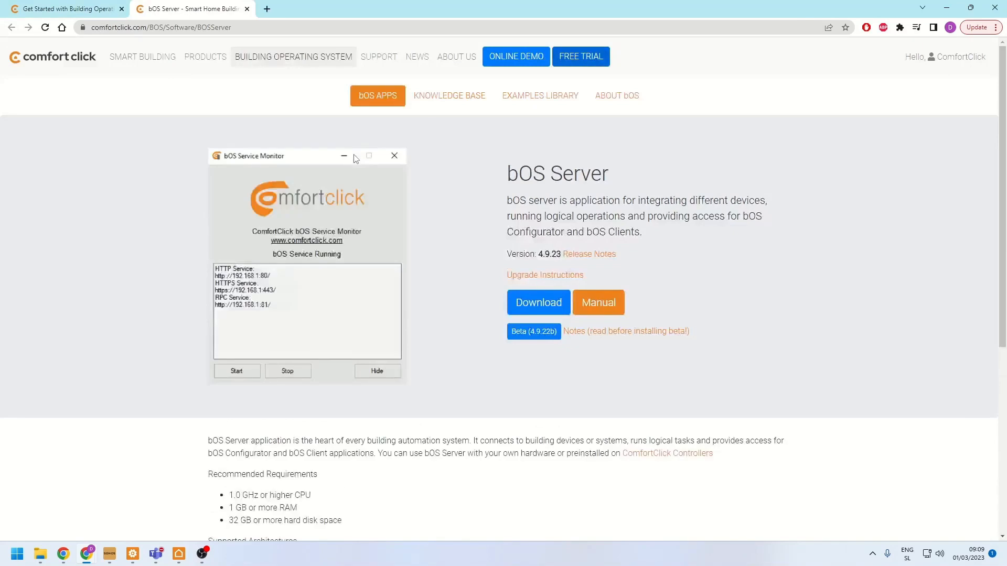
pyautogui.press('super')
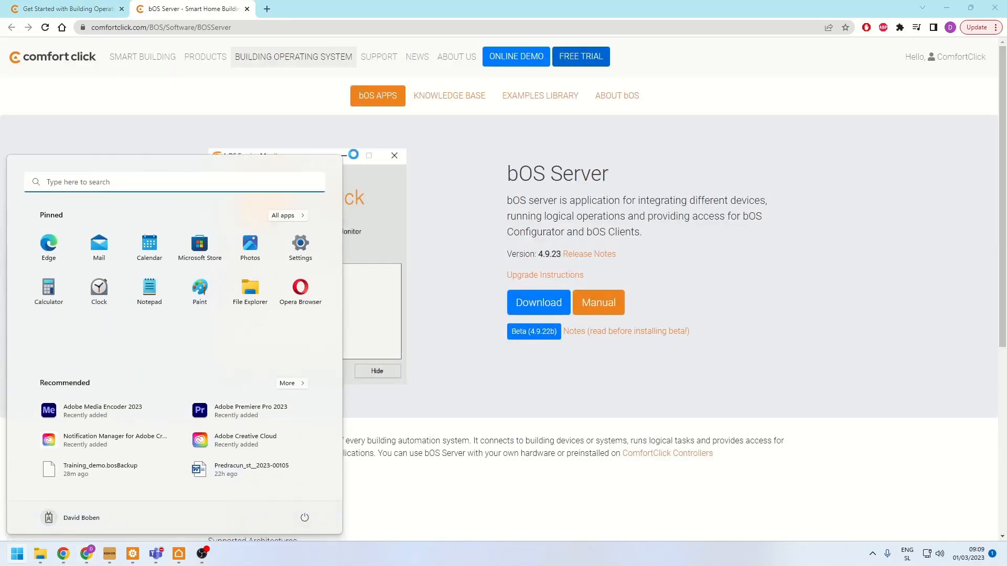
pyautogui.write('s')
pyautogui.write('erv')
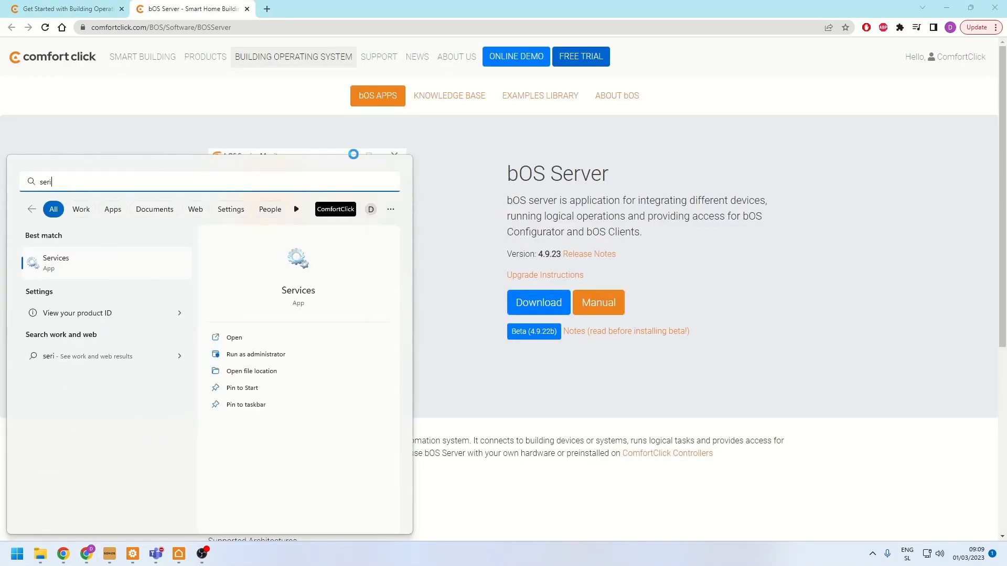
pyautogui.press('Return')
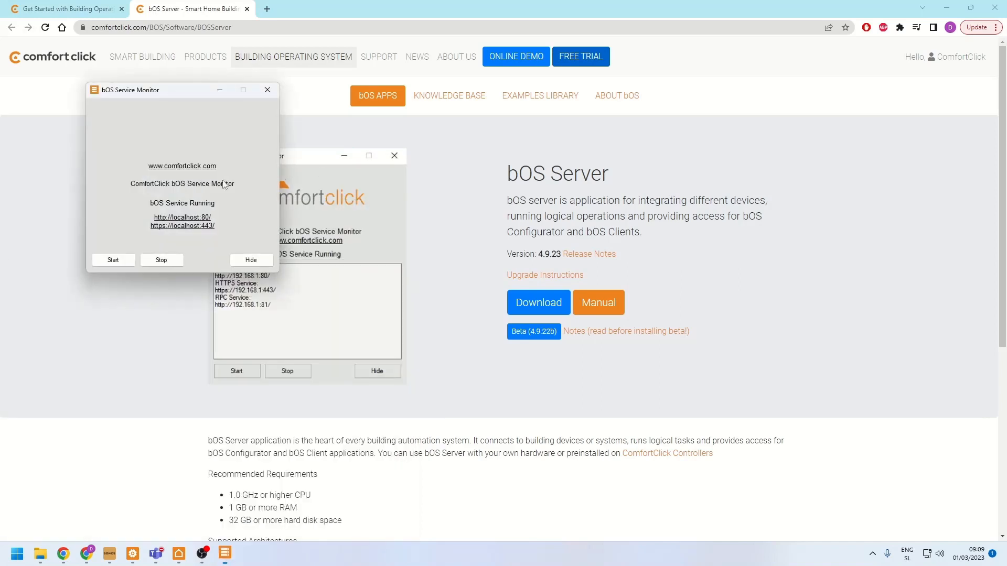
pyautogui.moveTo(152, 92); pyautogui.dragTo(83, 152)
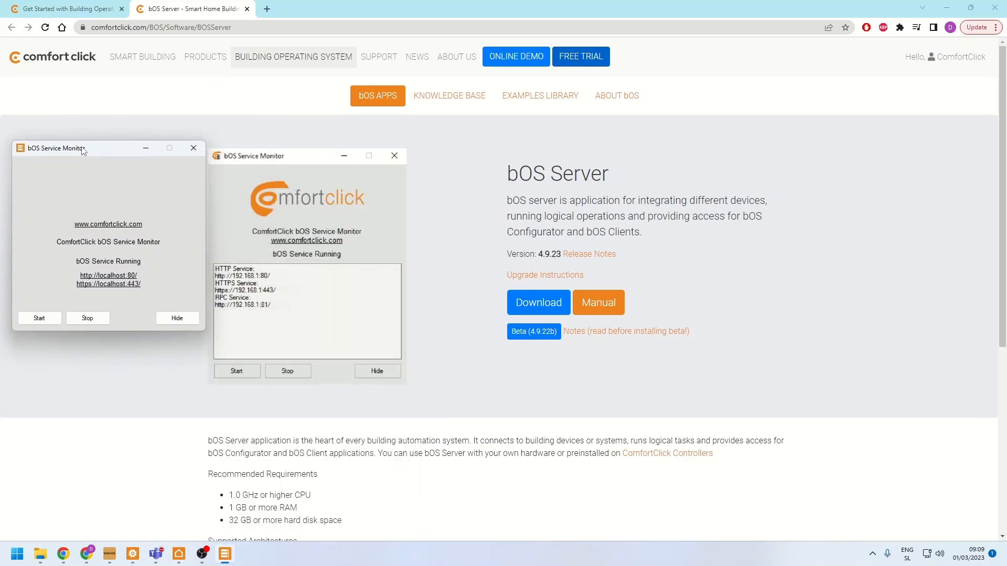
# - Examine the bOS Server requirements and supported systems, and close both the Service Monitor and the bOS Server page
pyautogui.scroll(-3, 438, 268)
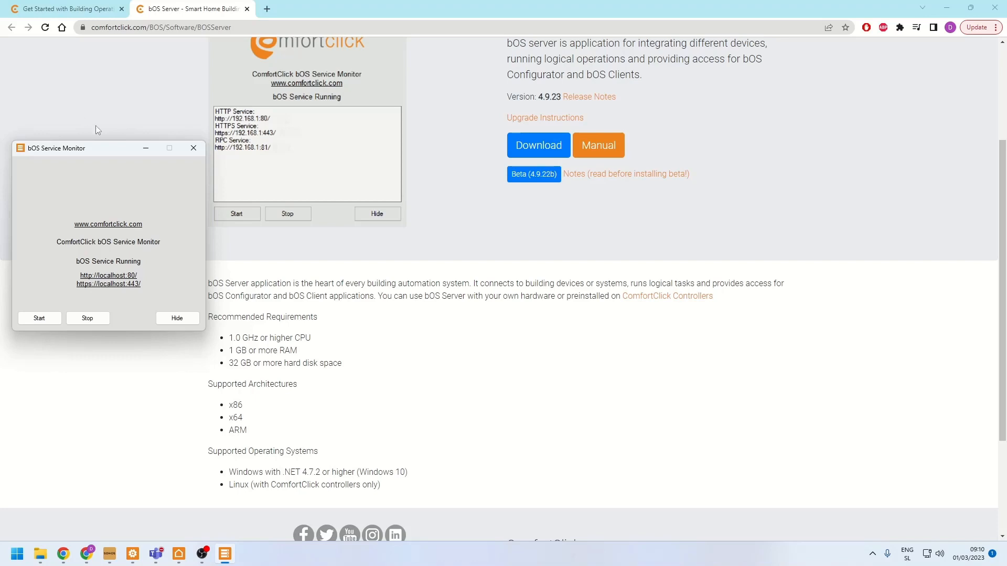
pyautogui.click(190, 152)
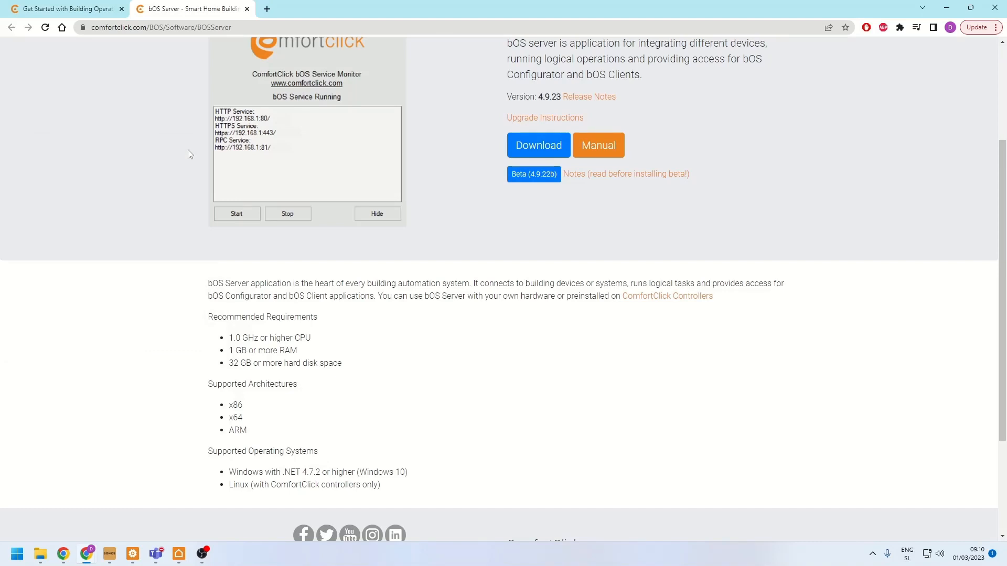
pyautogui.middleClick(170, 4)
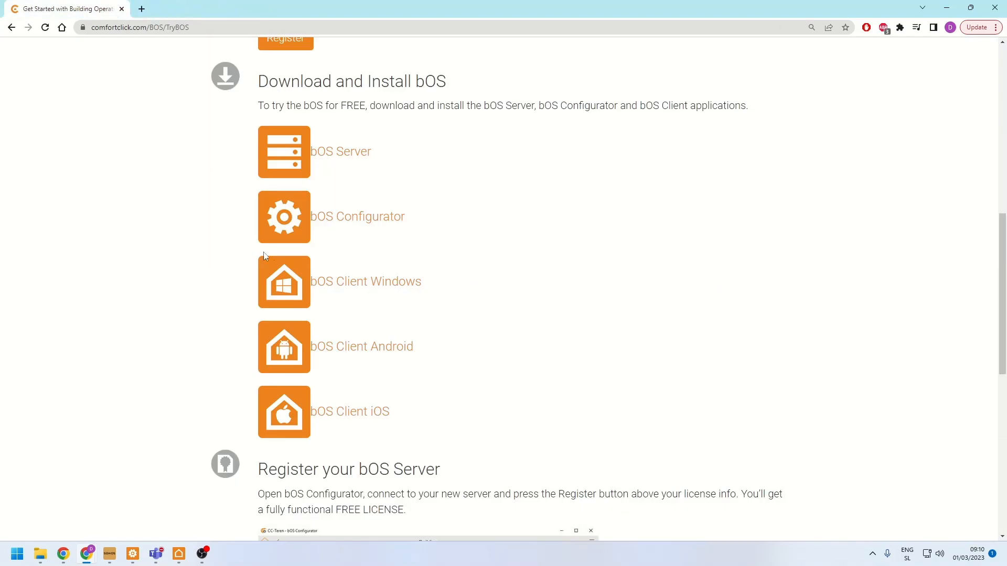
# - View the bOS Configurator download page, close it, and open the bOS Client Windows page
pyautogui.click(347, 227)
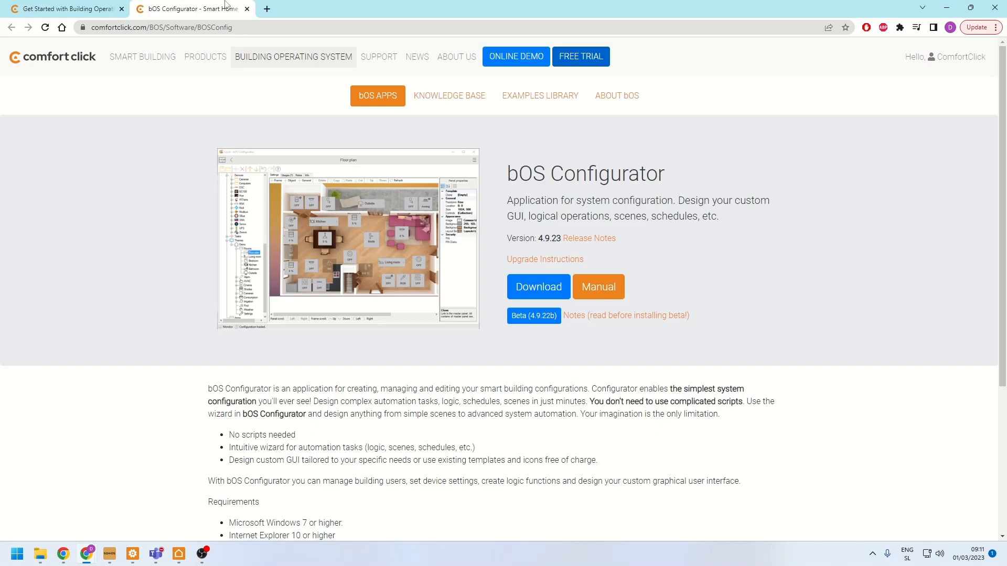
pyautogui.click(247, 9)
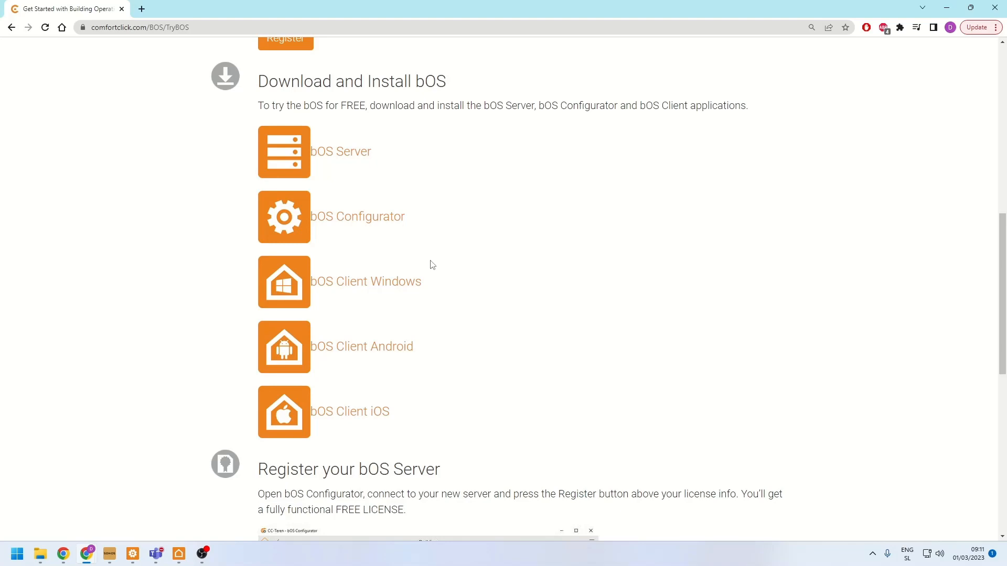
pyautogui.click(392, 282)
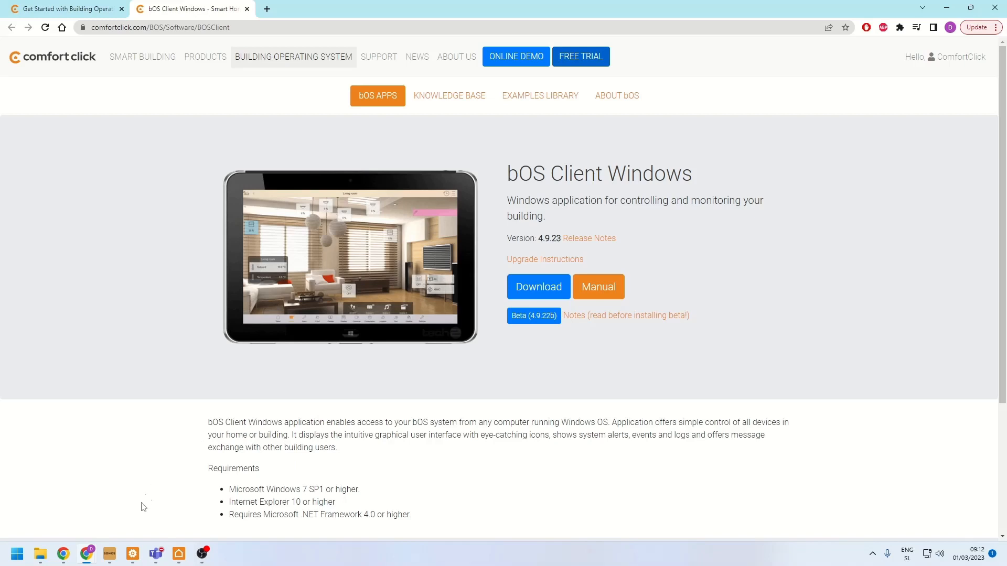
# - Switch to bOS Configurator and open the form for adding a server connection, with the Access ID field active
pyautogui.click(133, 557)
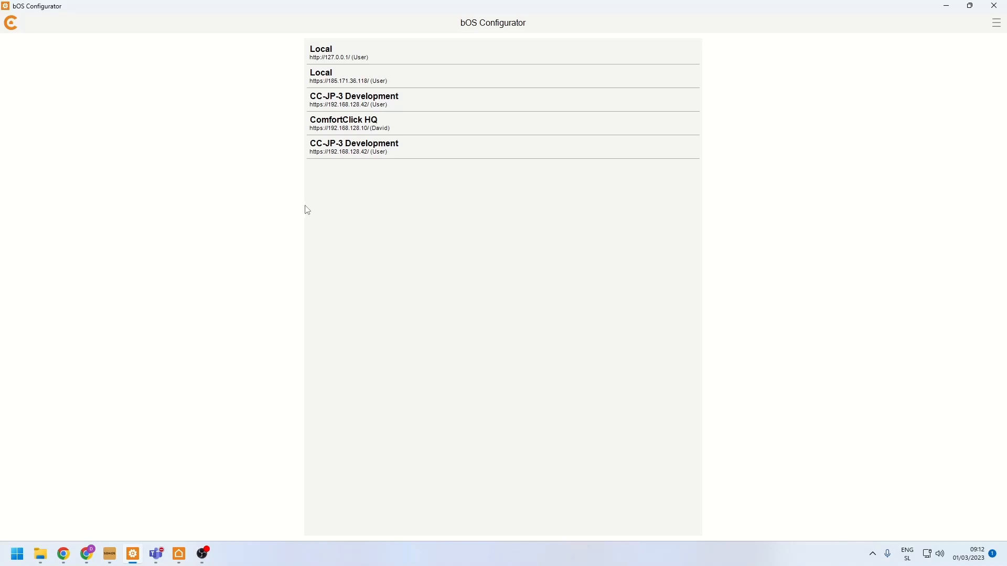
pyautogui.click(997, 26)
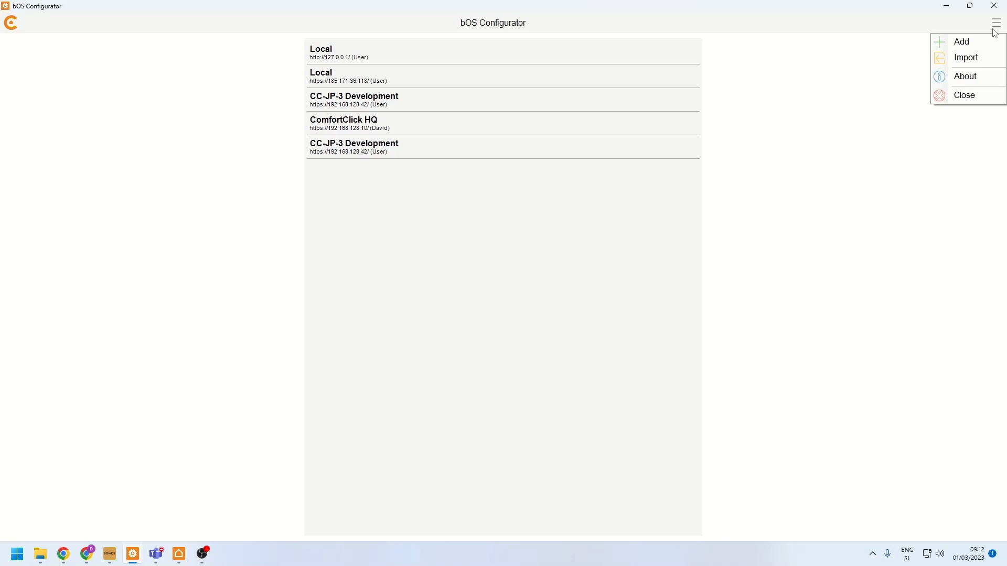
pyautogui.click(969, 43)
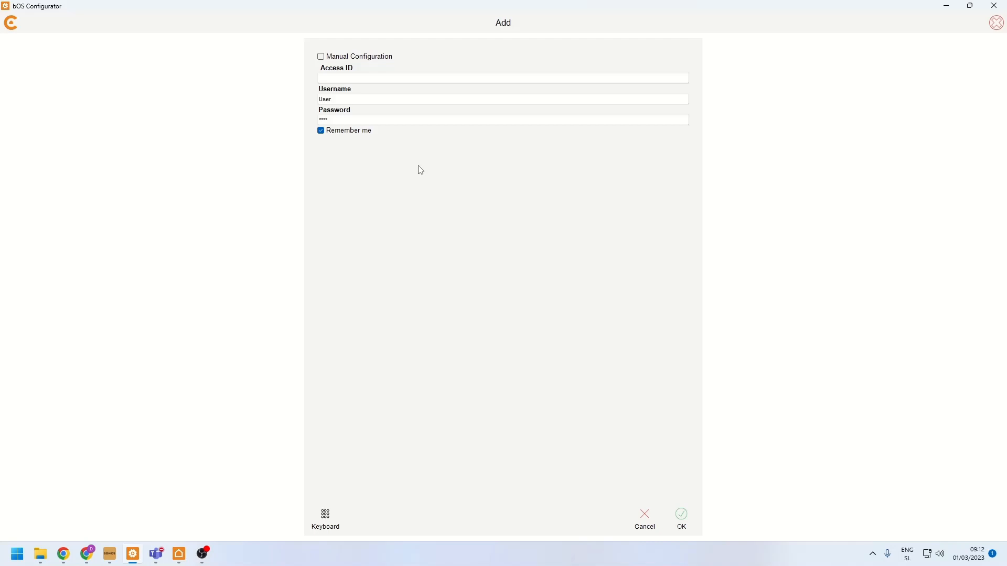
pyautogui.click(348, 79)
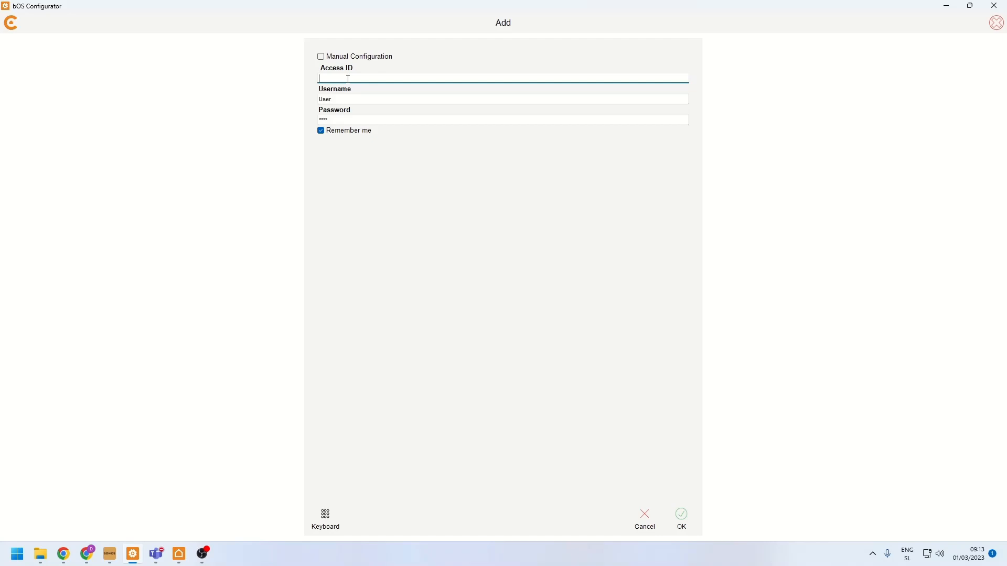
# - Enable manual configuration for the new connection and search the local network for available servers
pyautogui.click(321, 57)
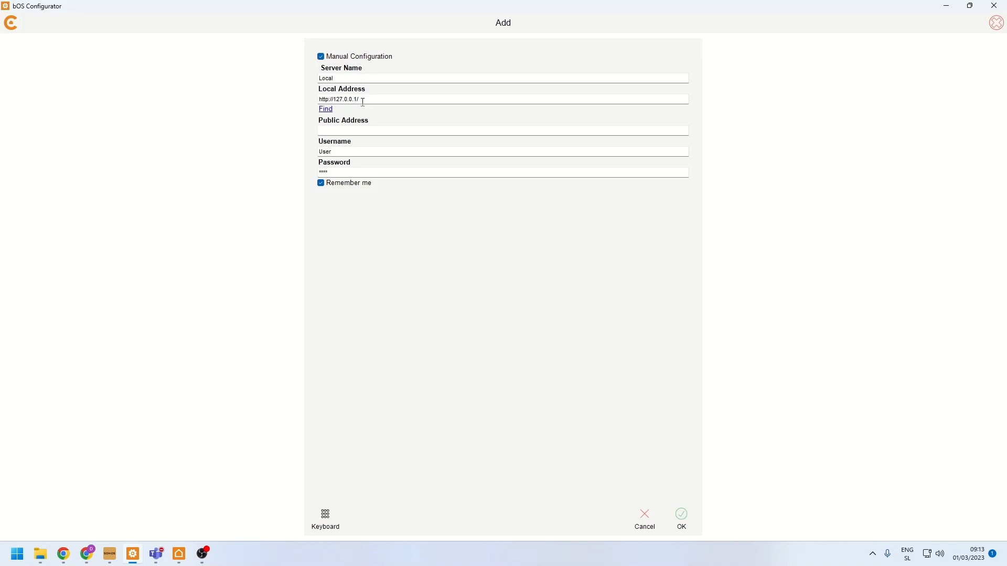
pyautogui.click(320, 100)
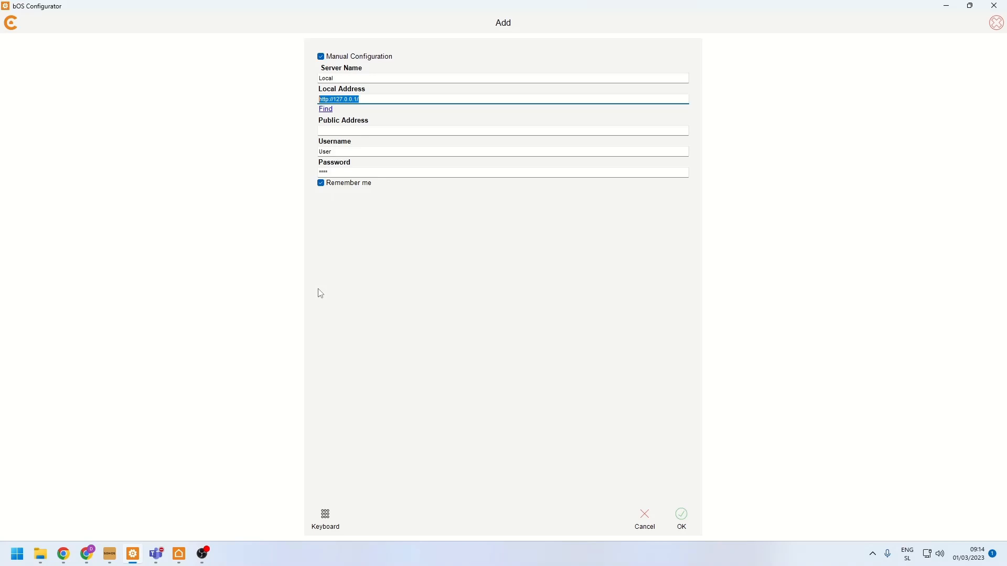
pyautogui.click(326, 110)
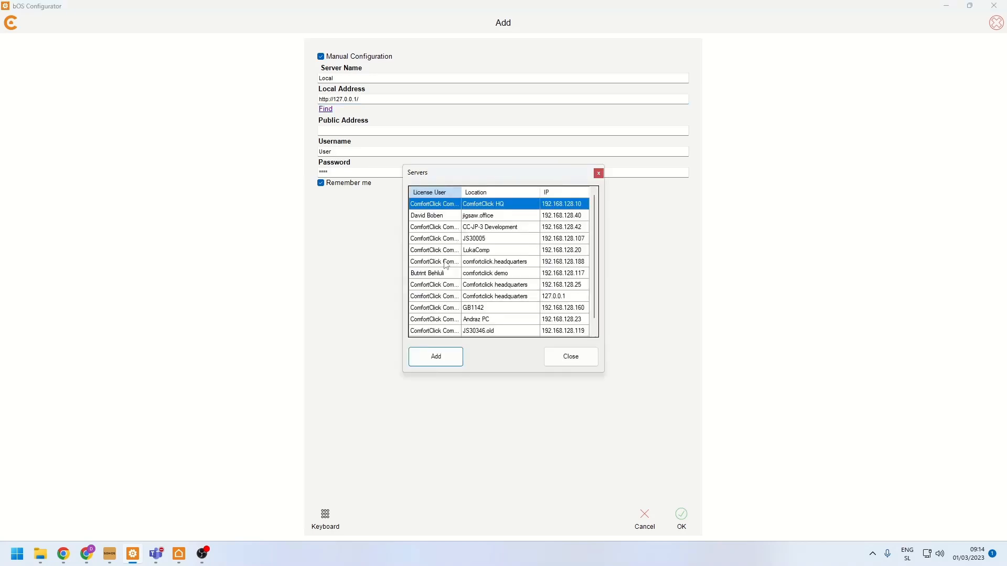
# - Look through the servers on the network, highlight comfortclick demo, and close the list without adding one
pyautogui.scroll(-1, 511, 271)
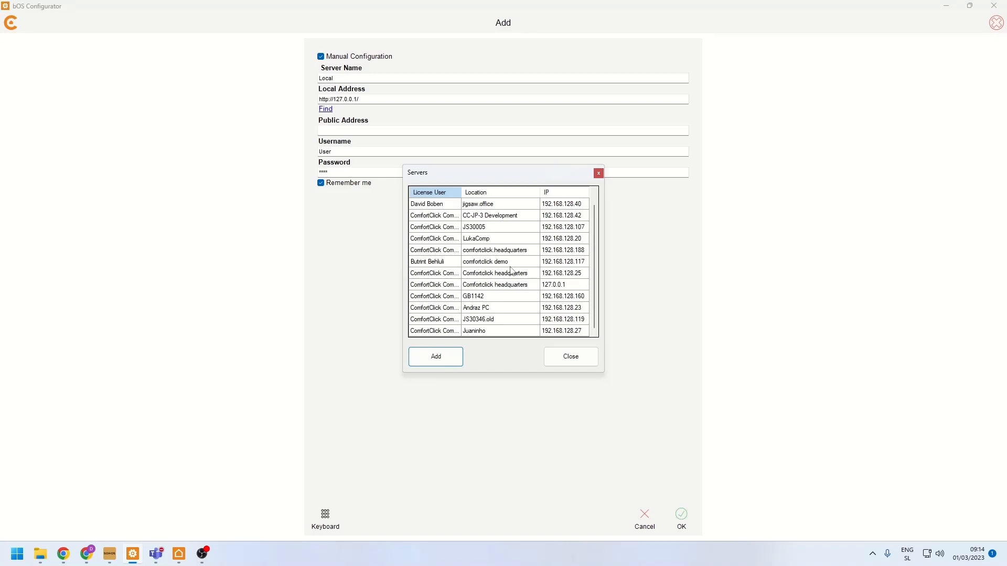
pyautogui.scroll(1, 511, 272)
pyautogui.click(504, 241)
pyautogui.click(489, 285)
pyautogui.click(484, 208)
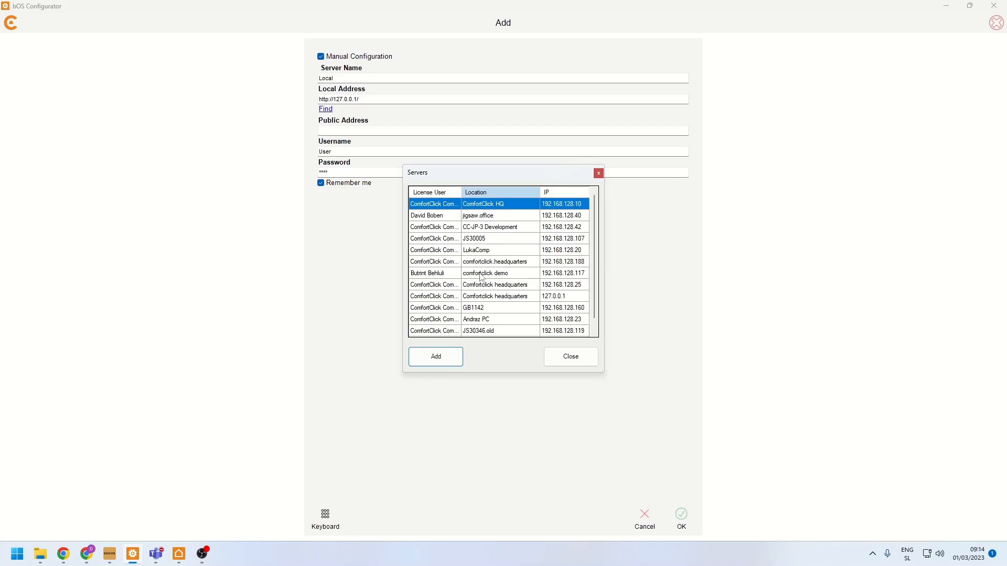
pyautogui.click(480, 273)
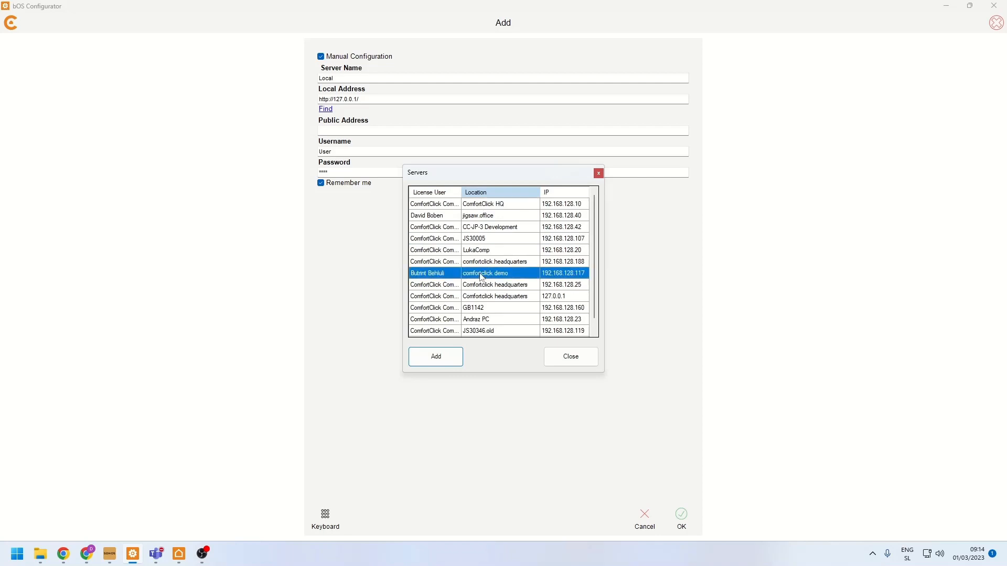
pyautogui.click(581, 365)
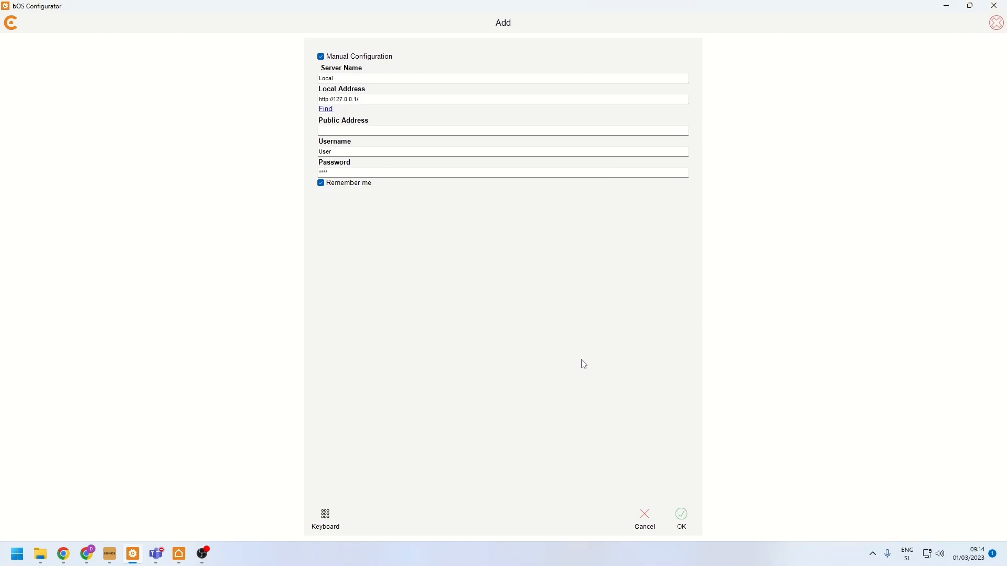
# - Return the new connection to Access ID entry by disabling manual configuration, and cancel adding it
pyautogui.click(321, 58)
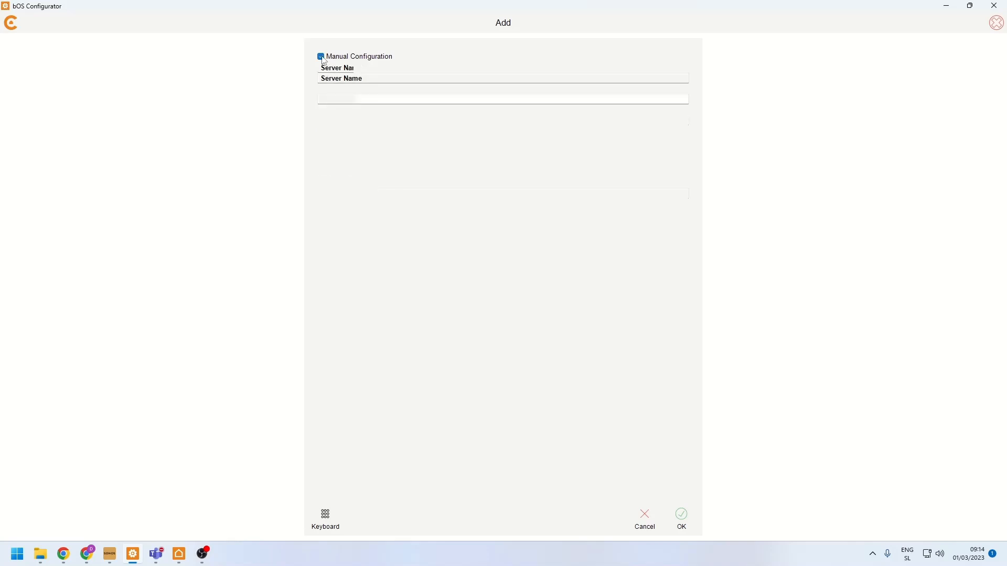
pyautogui.click(350, 78)
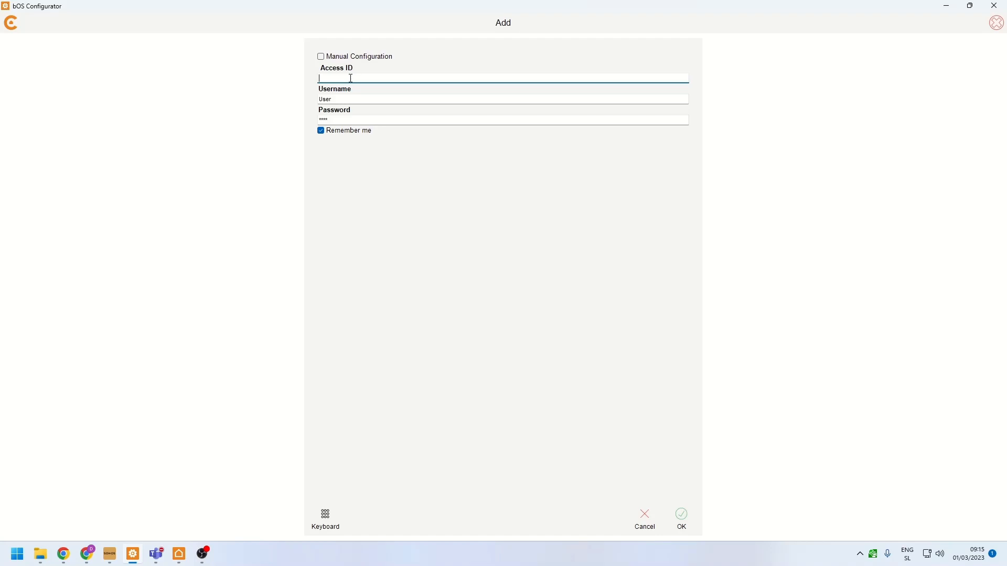
pyautogui.click(646, 521)
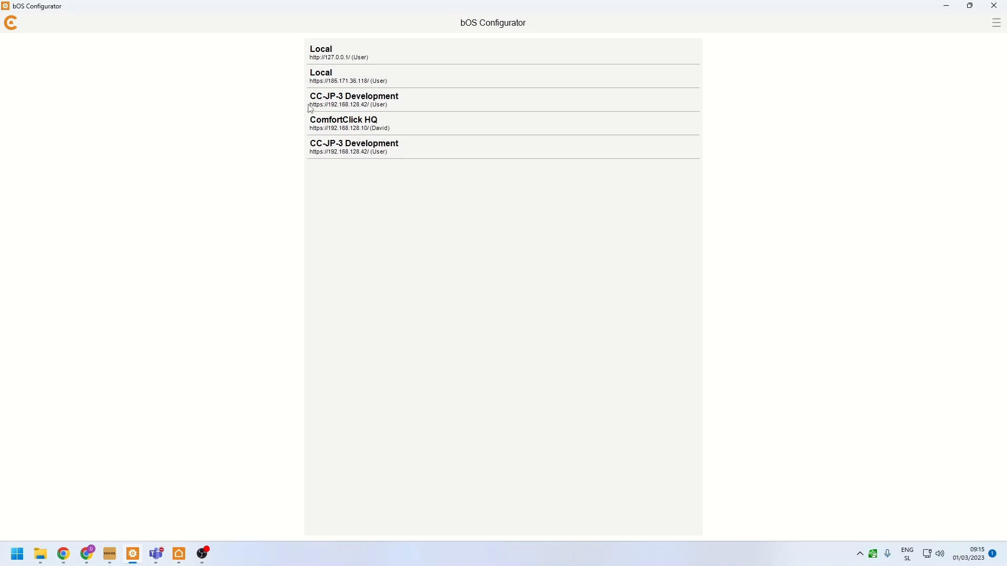
pyautogui.click(339, 57)
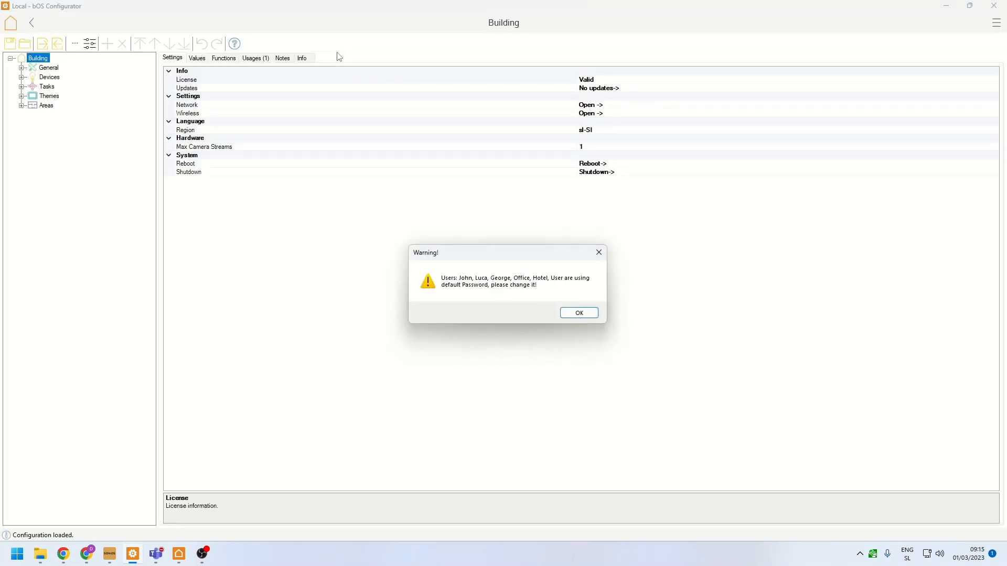
pyautogui.click(583, 312)
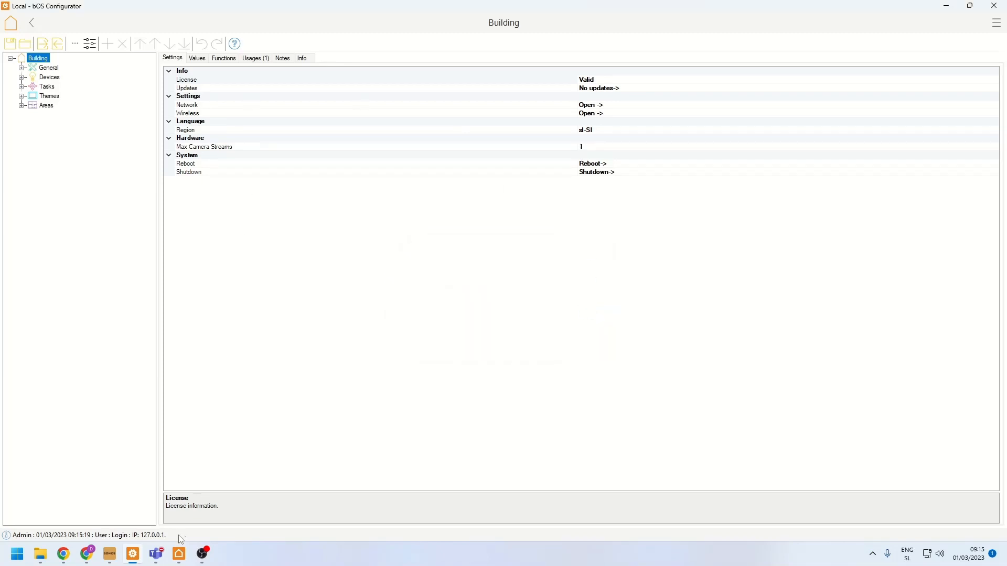
# - Switch to bOS Client and open the form for adding a server connection
pyautogui.click(178, 556)
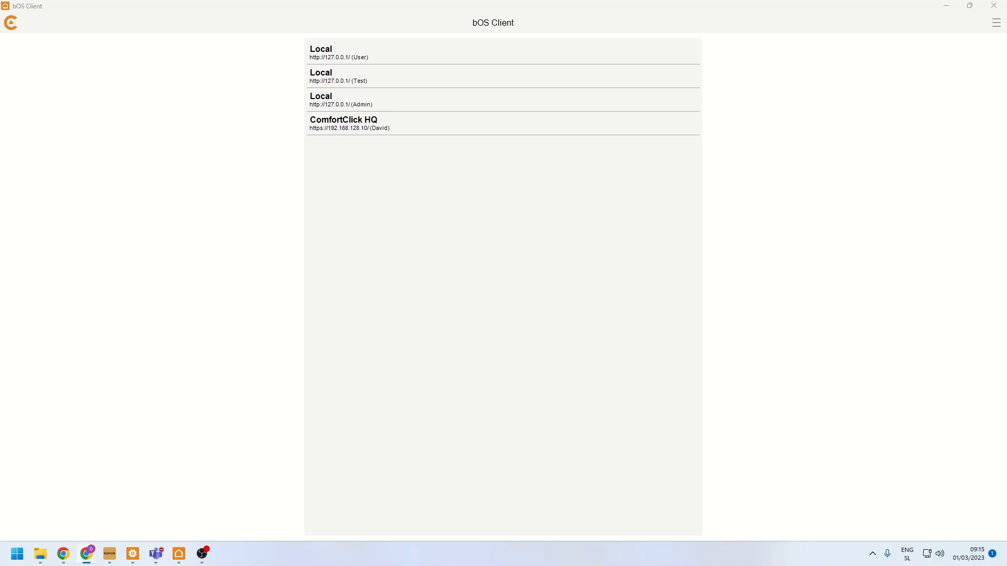
pyautogui.click(387, 312)
pyautogui.click(997, 22)
pyautogui.click(976, 42)
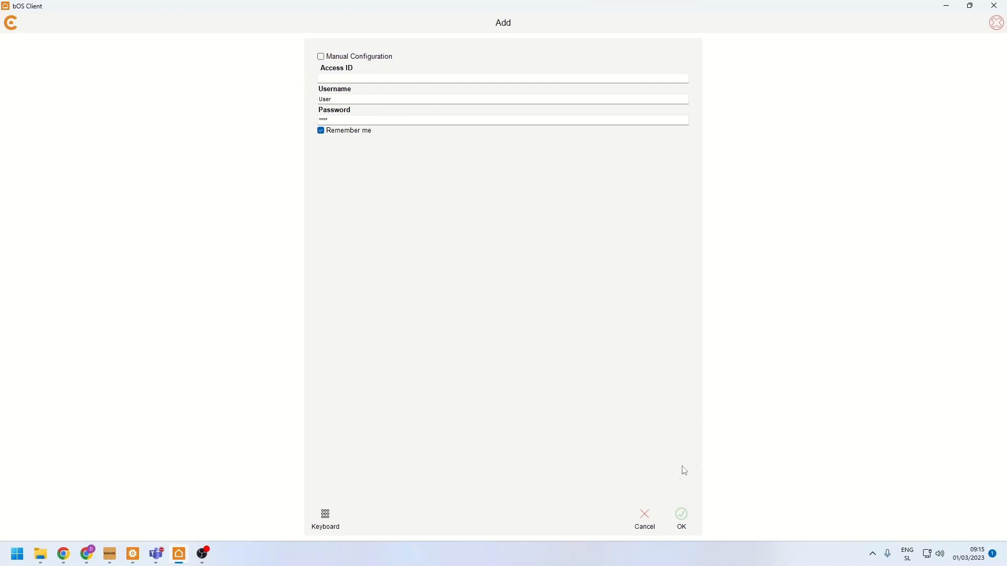
pyautogui.click(652, 517)
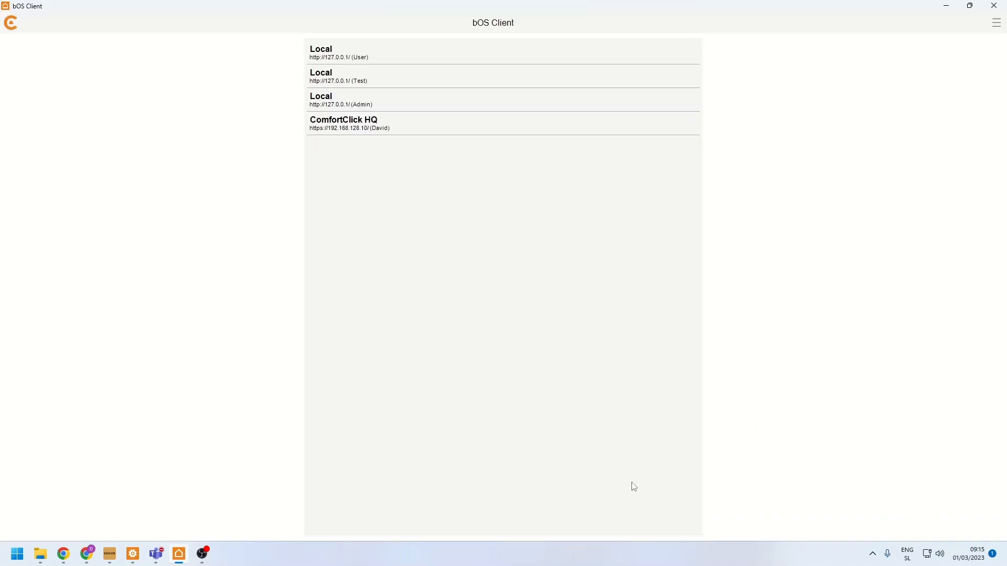
pyautogui.click(340, 59)
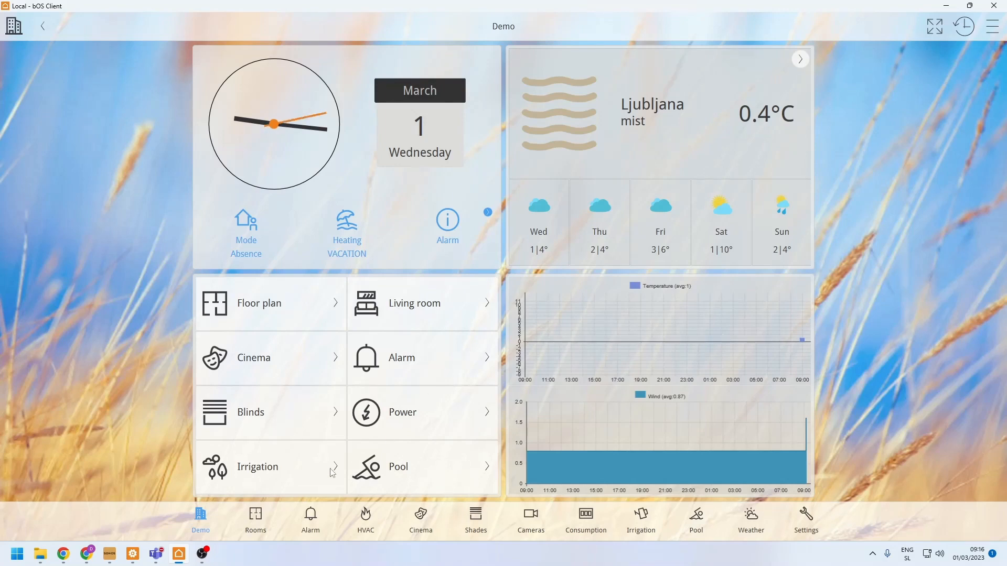
# - Go to the Kitchen among the rooms, turn on its ceiling light and set the table light to 70 %
pyautogui.click(265, 534)
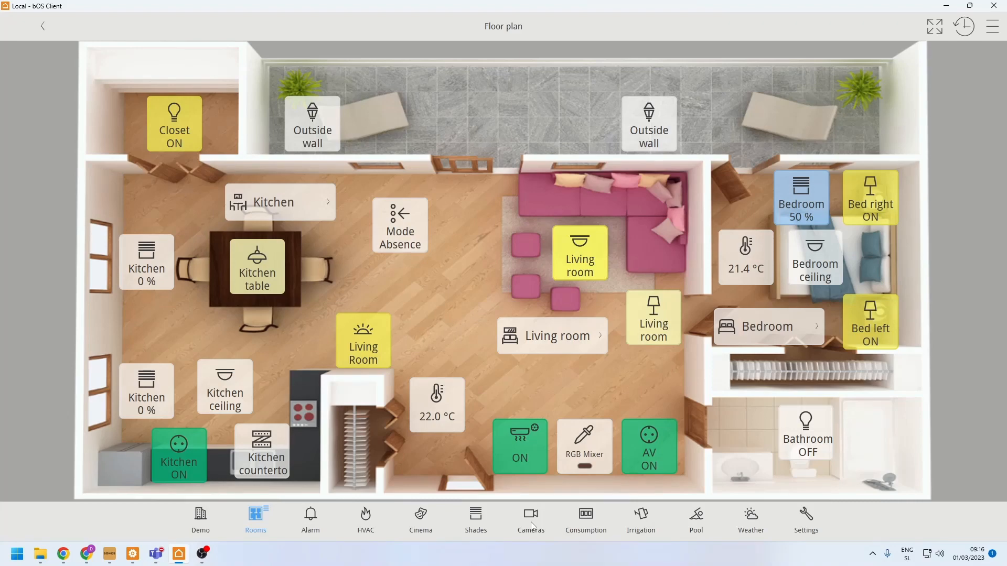
pyautogui.click(256, 526)
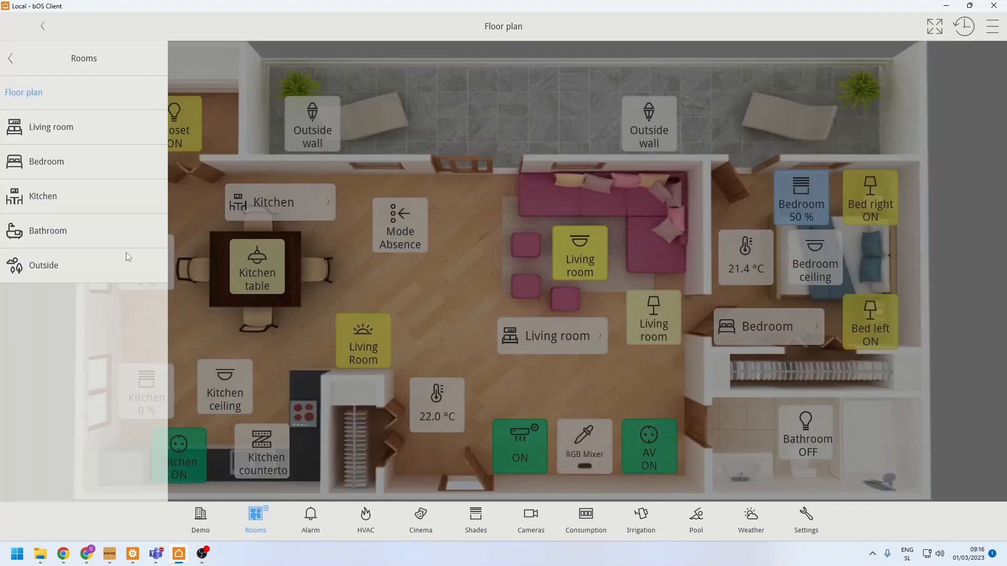
pyautogui.click(75, 211)
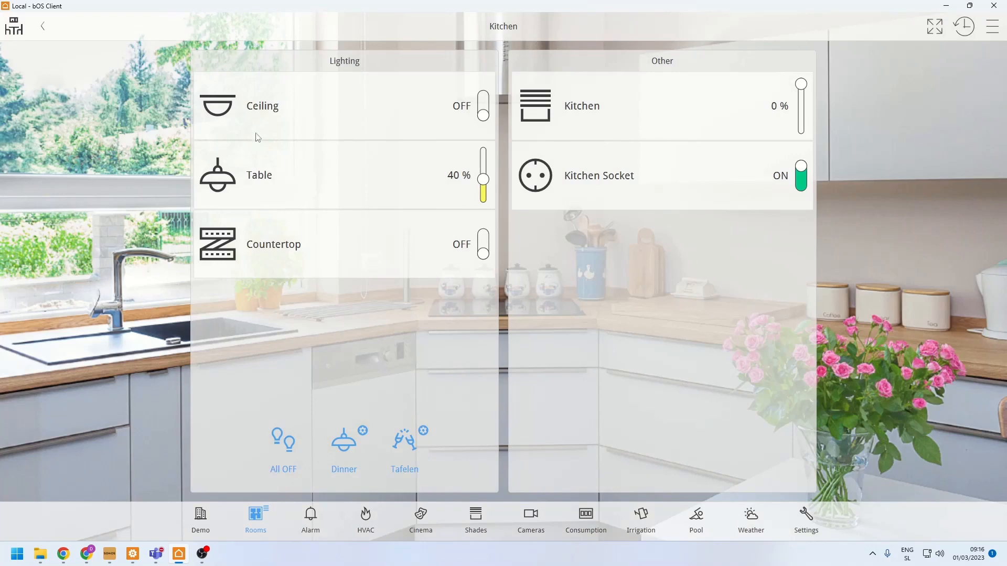
pyautogui.click(273, 112)
pyautogui.click(419, 179)
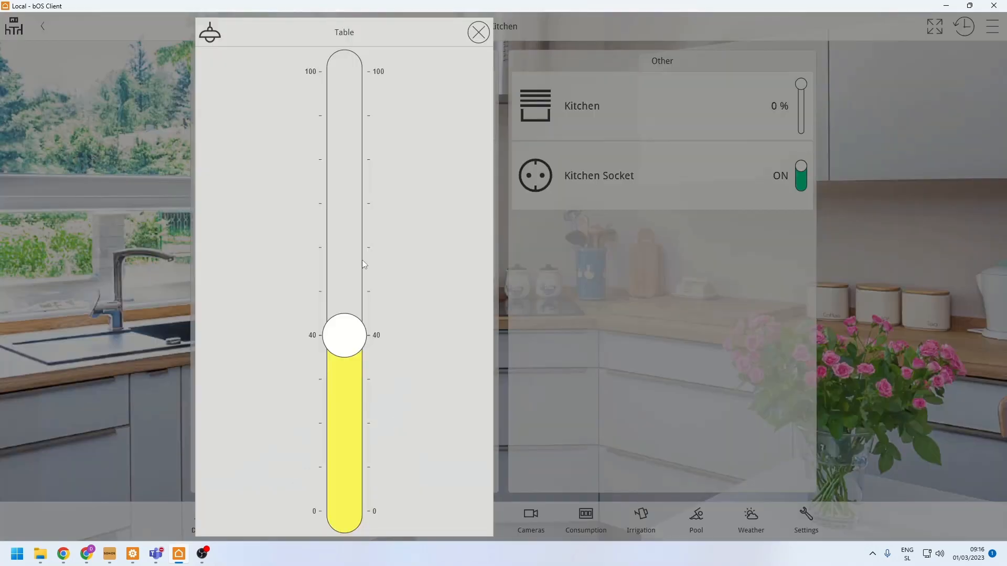
pyautogui.moveTo(344, 286); pyautogui.dragTo(321, 203)
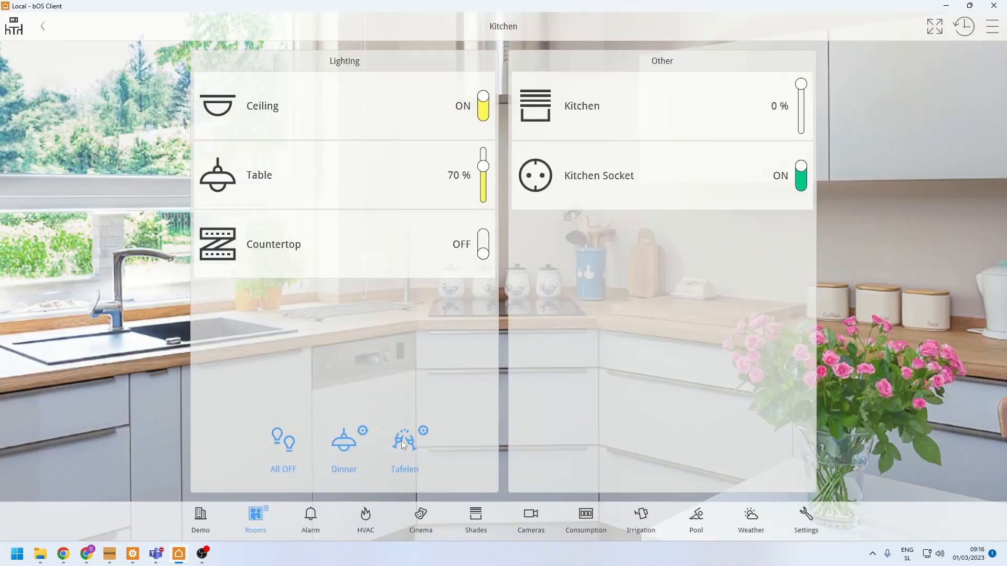
# - Look through the Cameras, Consumption and Weather pages of the visualization
pyautogui.click(526, 523)
pyautogui.click(587, 518)
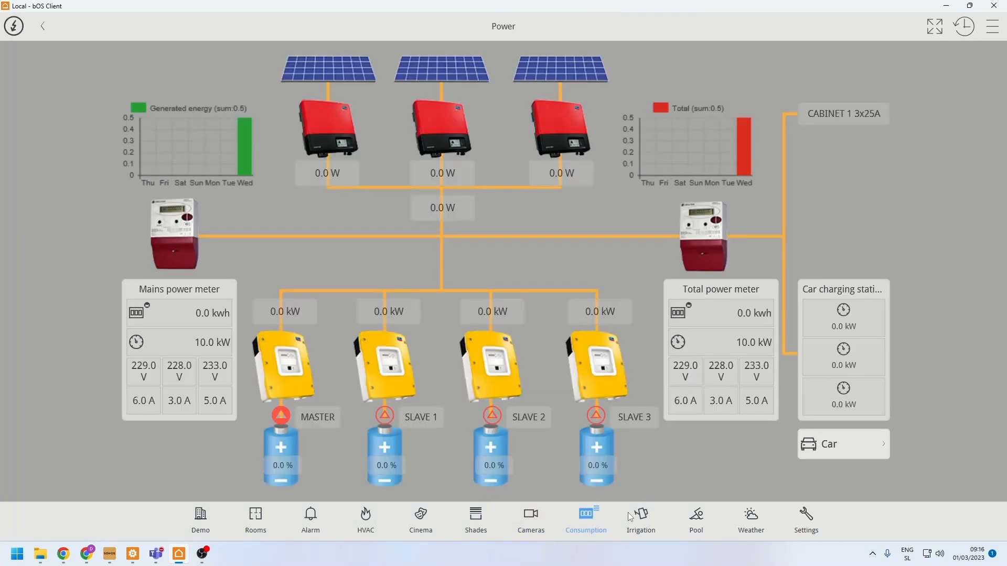
pyautogui.click(751, 518)
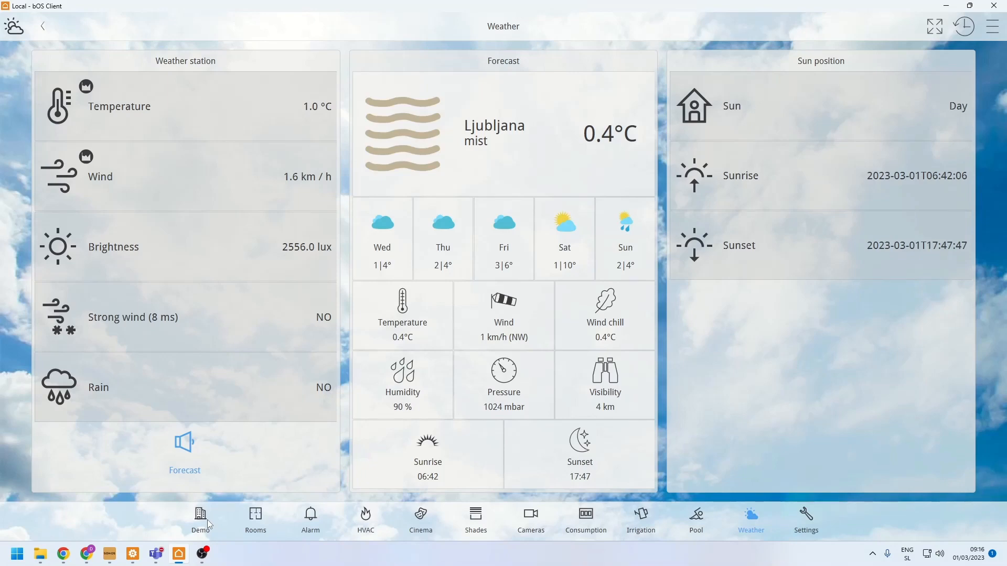
# - Switch to bOS Configurator and look over the main nodes of the Building tree, including General and Devices
pyautogui.click(139, 557)
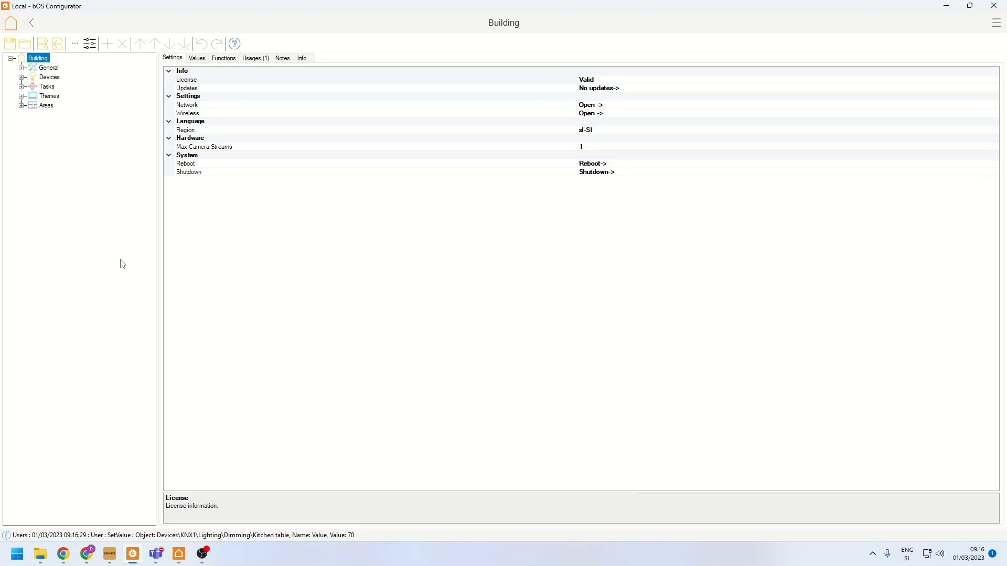
pyautogui.click(11, 59)
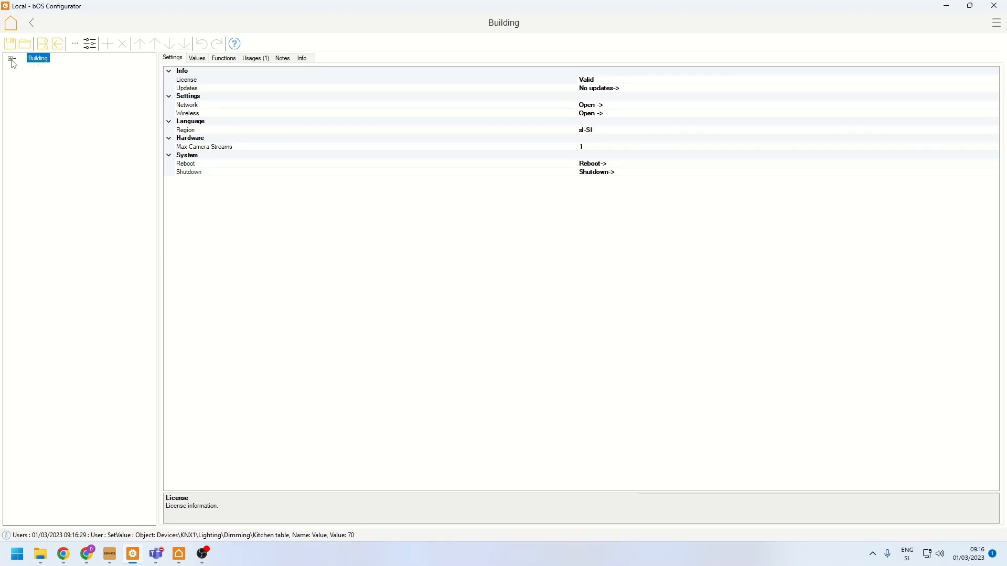
pyautogui.click(10, 59)
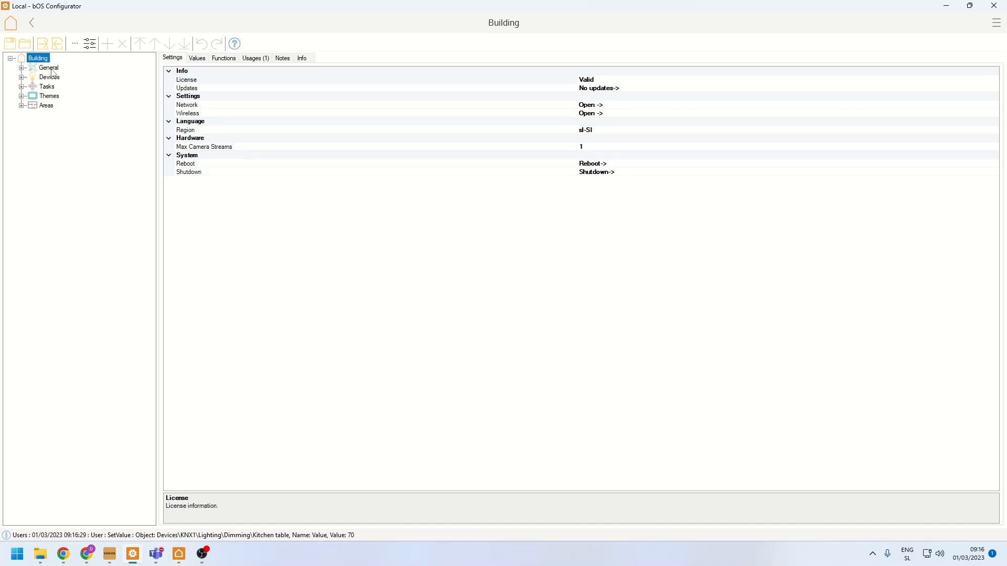
pyautogui.click(50, 68)
pyautogui.click(41, 58)
pyautogui.click(45, 71)
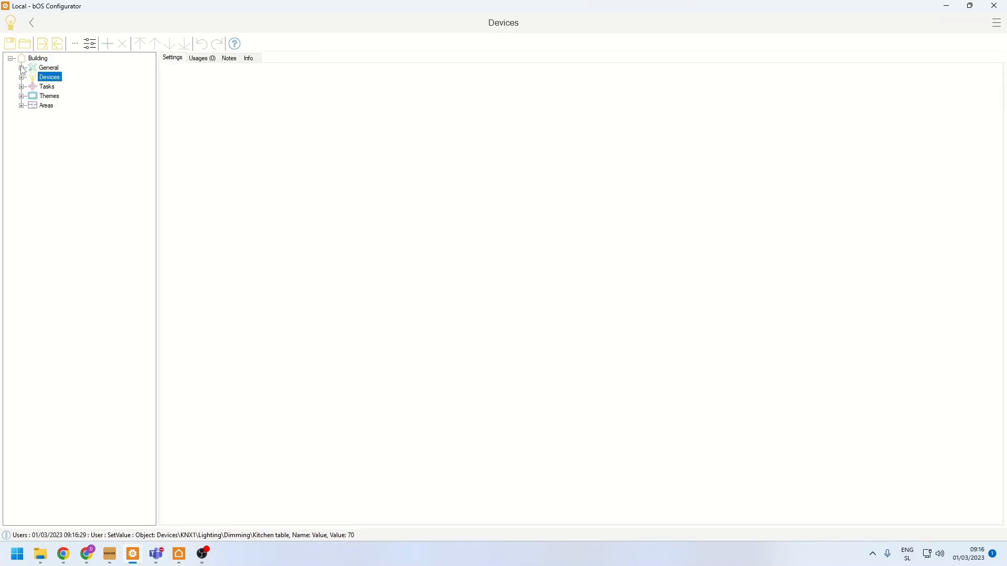
# - Look through the General branch, expanding Users and Templates, and collapse it again
pyautogui.click(22, 69)
pyautogui.click(32, 78)
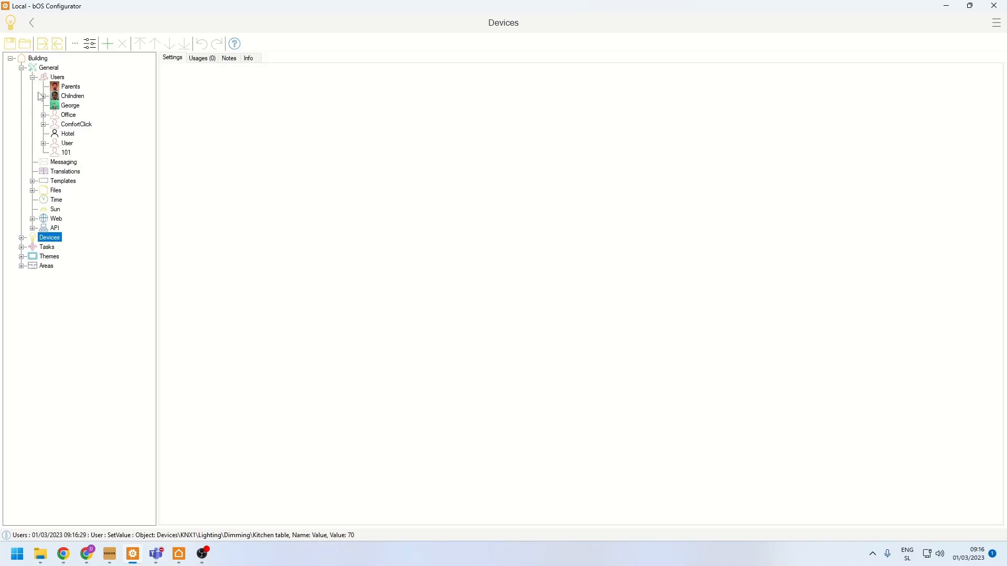
pyautogui.click(32, 182)
pyautogui.click(33, 181)
pyautogui.click(32, 78)
pyautogui.click(22, 68)
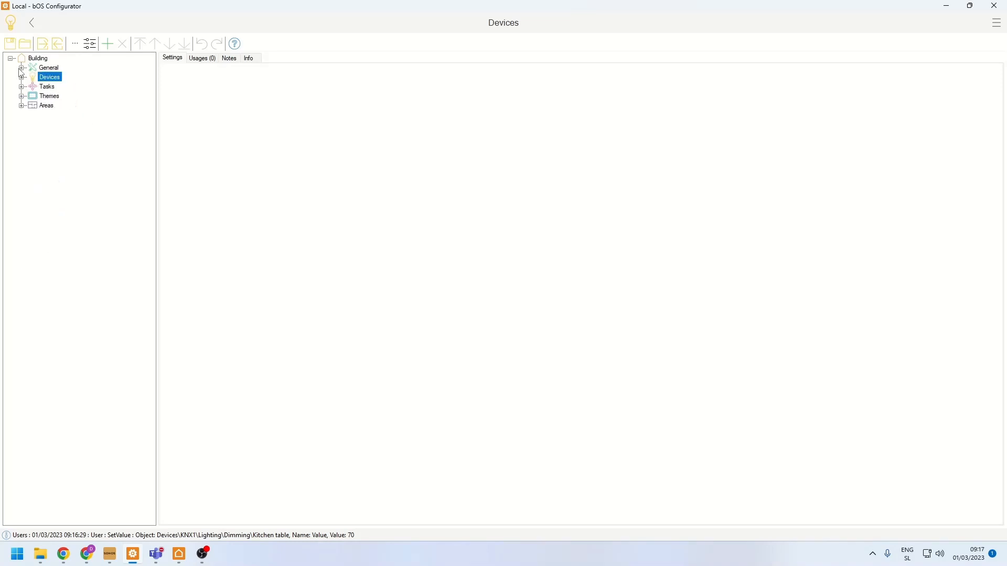
# - Review the Building's license details, including the Access ID and Machine ID entries, and close them
pyautogui.click(41, 60)
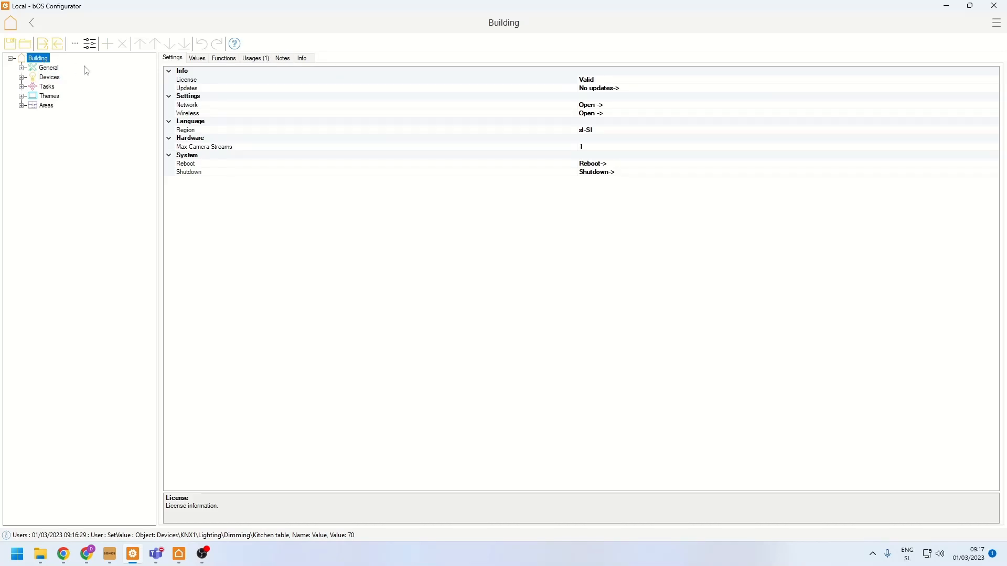
pyautogui.click(191, 80)
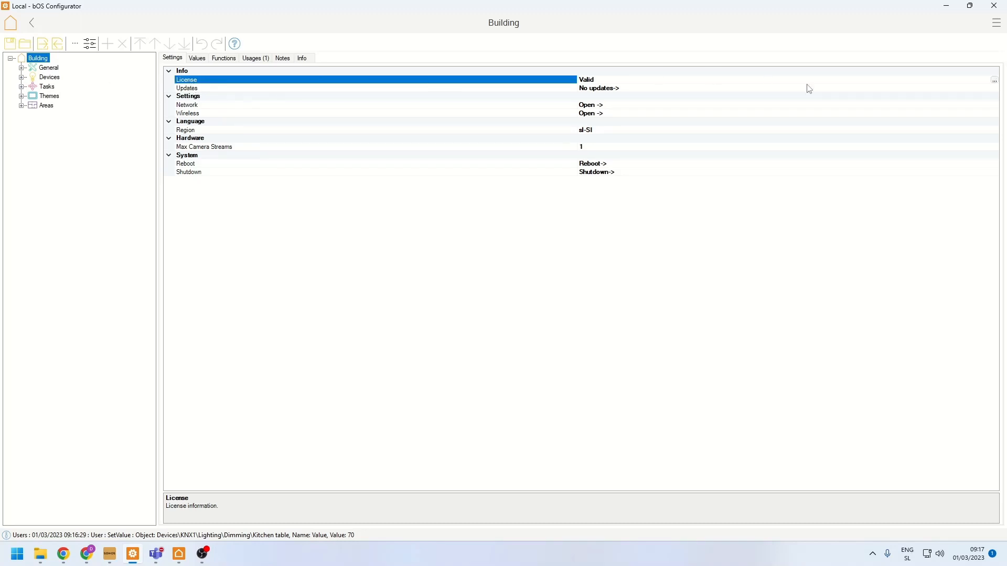
pyautogui.click(995, 80)
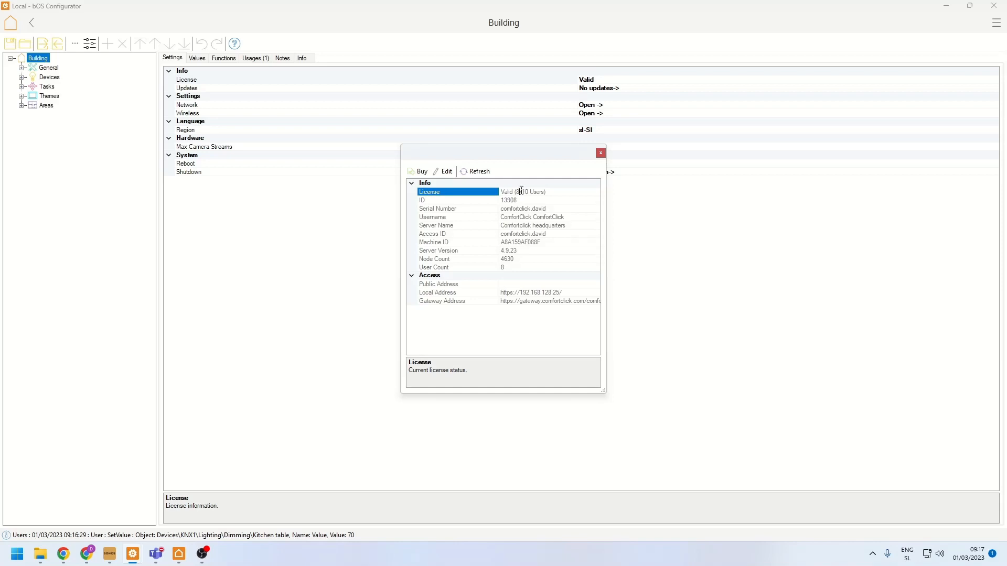
pyautogui.click(478, 236)
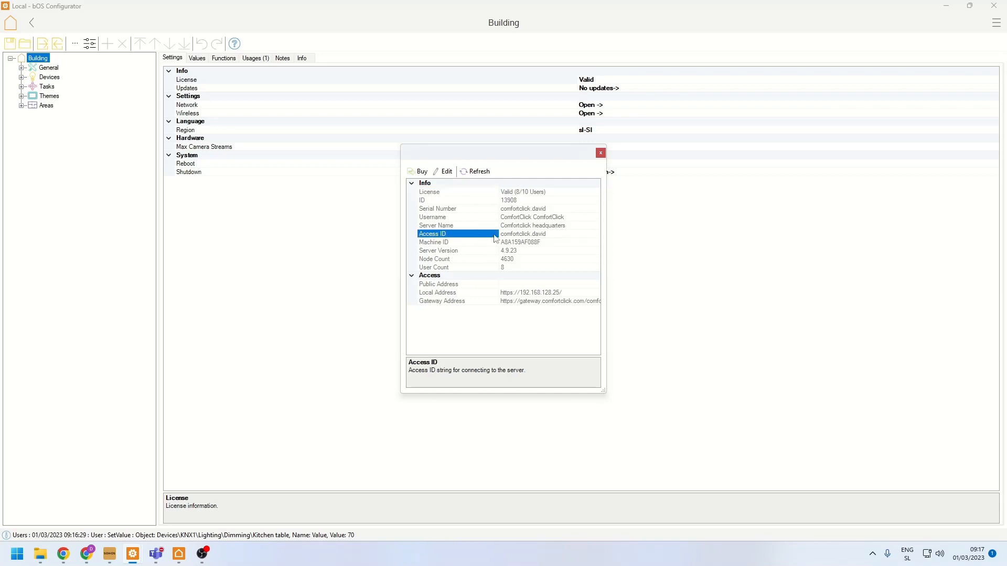
pyautogui.moveTo(558, 235); pyautogui.dragTo(461, 234)
pyautogui.click(488, 244)
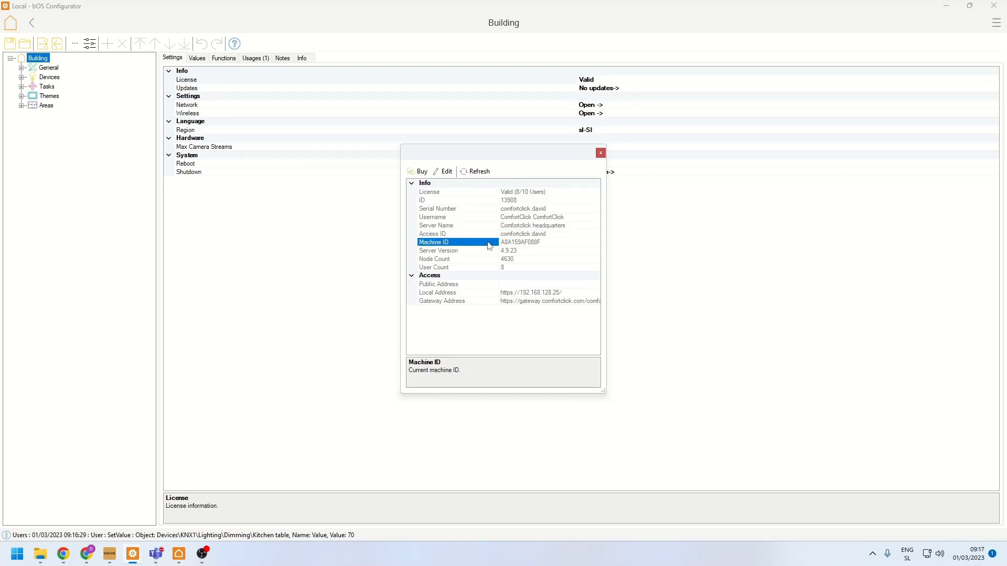
pyautogui.click(601, 153)
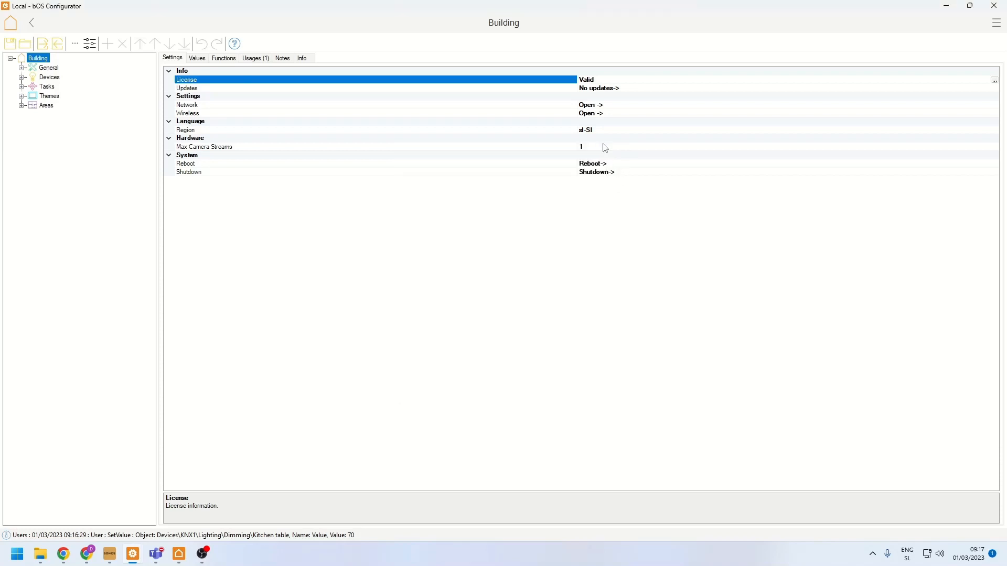
# - Review the Building's update information and release notes, and close them without installing anything
pyautogui.click(624, 90)
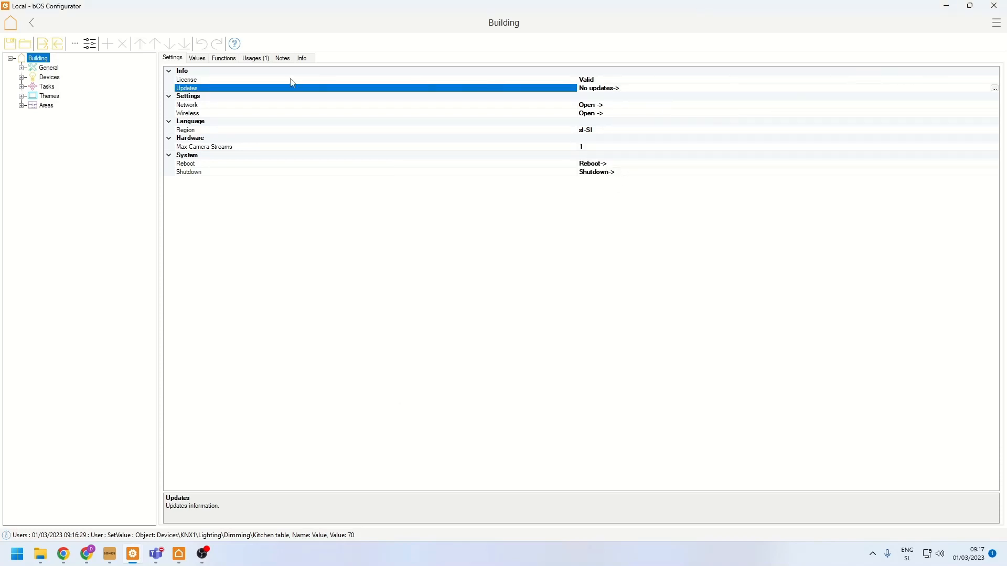
pyautogui.click(994, 90)
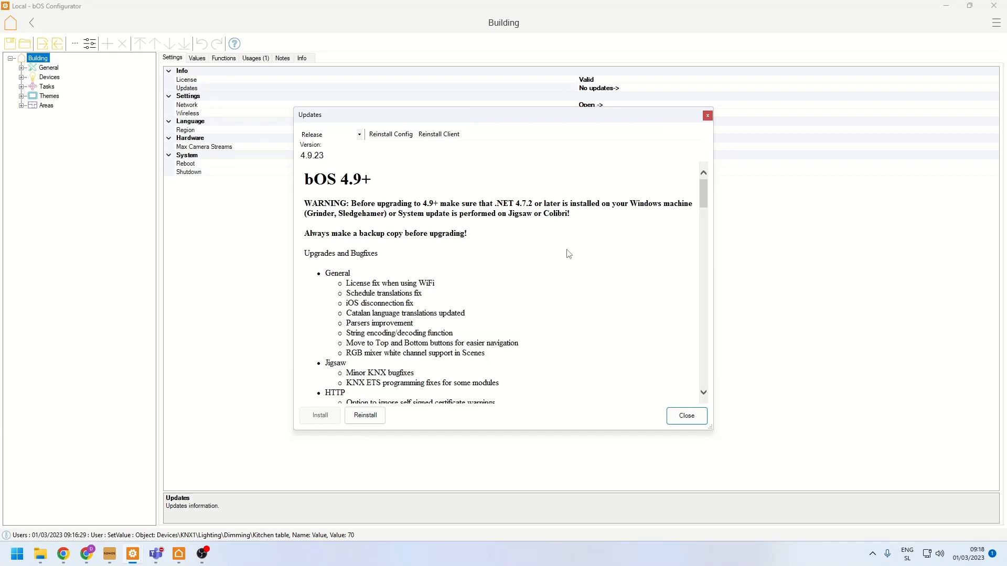
pyautogui.click(682, 418)
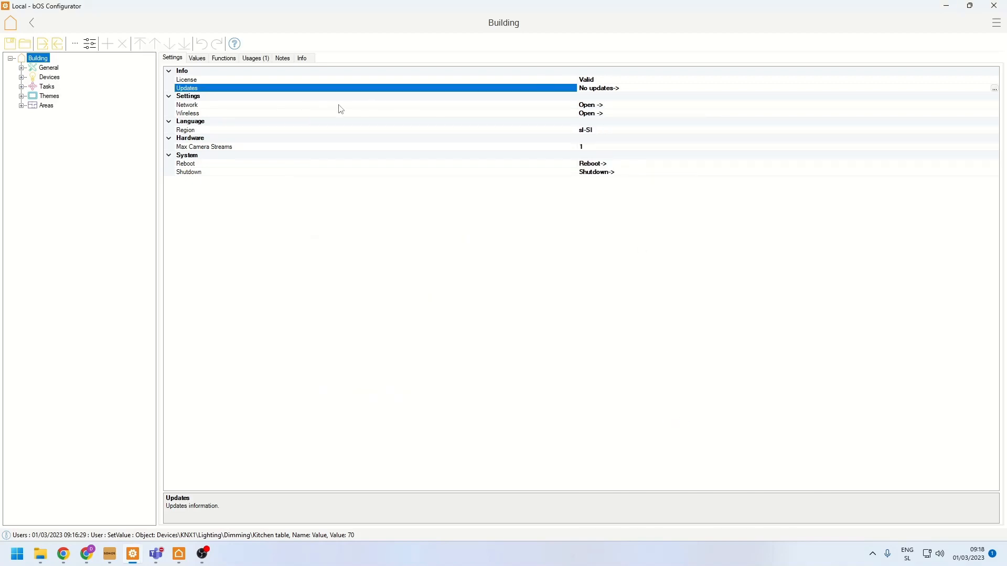
# - View the server's IP settings in the Network Manager and close it without changes
pyautogui.click(253, 112)
pyautogui.click(403, 99)
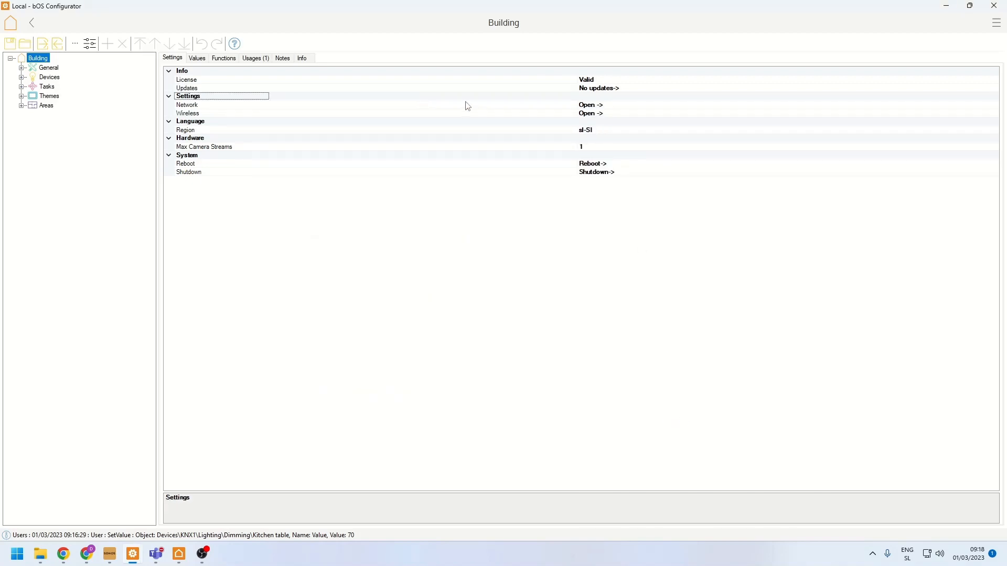
pyautogui.click(985, 105)
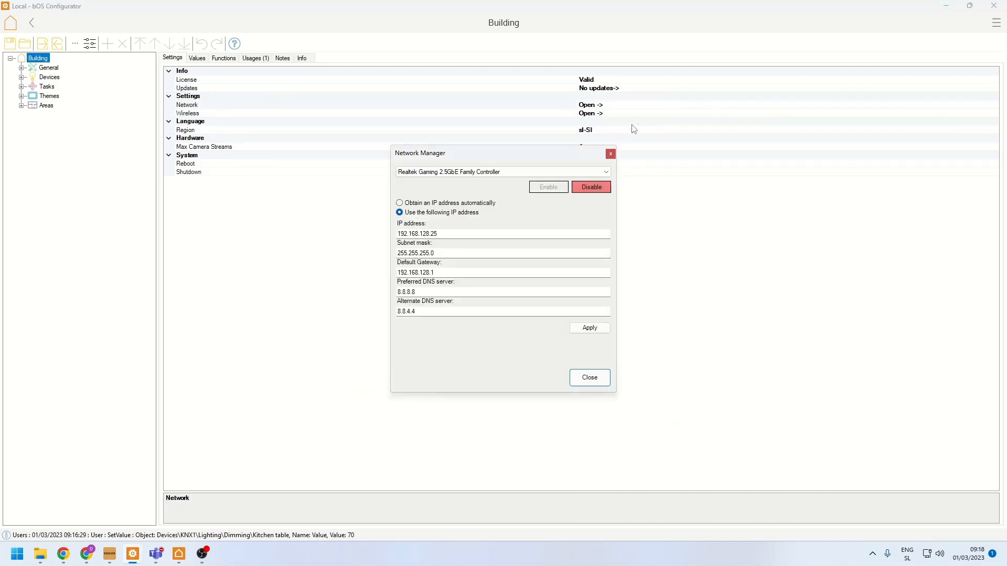
pyautogui.click(610, 154)
# - View the Wireless Manager, close it, and highlight the Shutdown and Reboot system entries
pyautogui.click(993, 113)
pyautogui.click(994, 113)
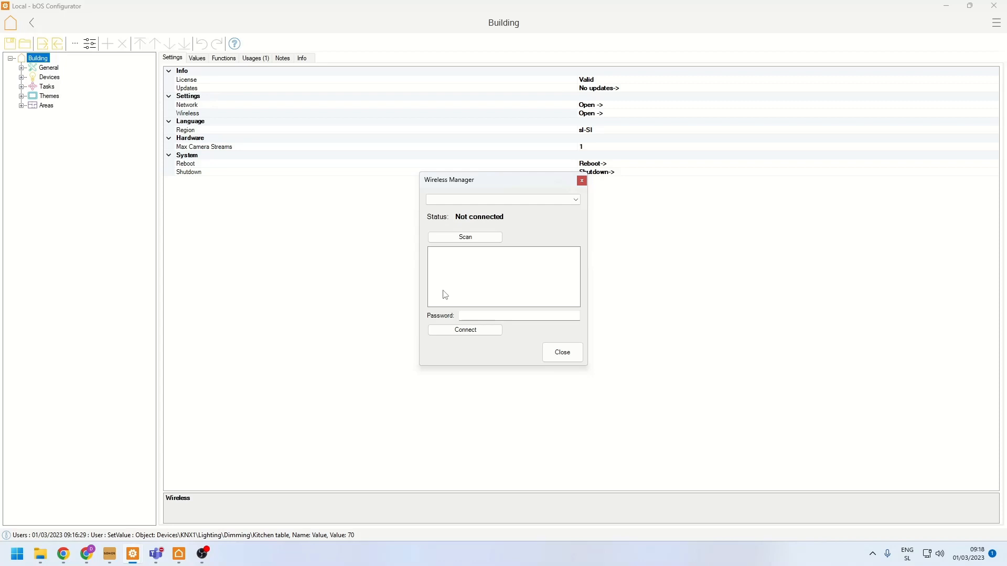
pyautogui.click(560, 354)
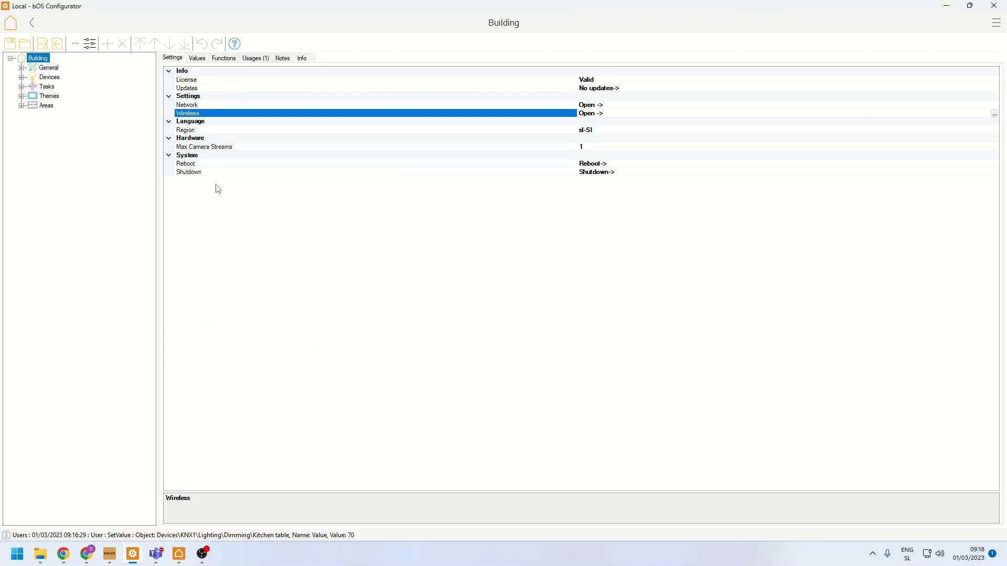
pyautogui.click(200, 171)
pyautogui.press('Up')
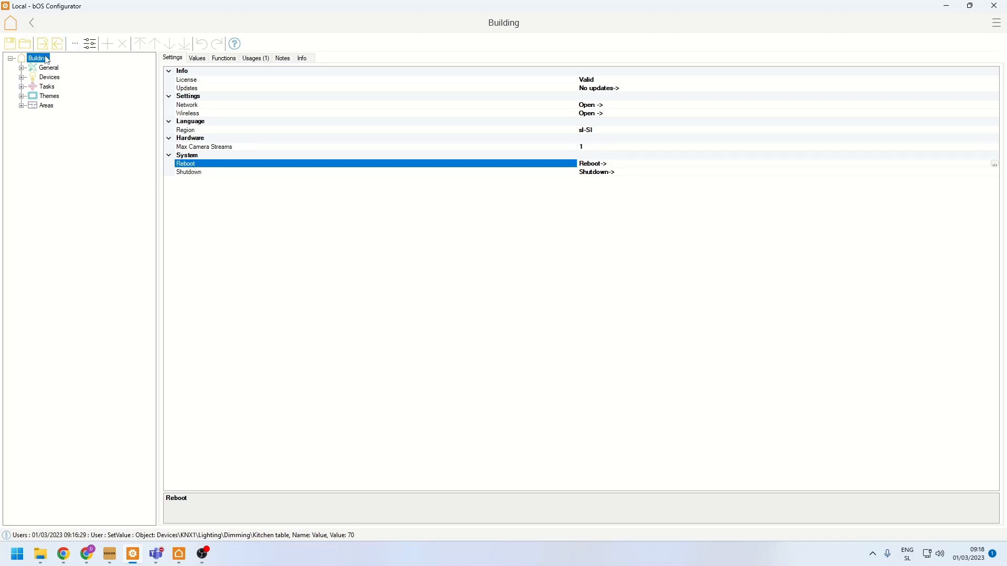
# - Expand Users under General and view the settings of the Guest-level, Parents and Chilndren accounts
pyautogui.click(21, 68)
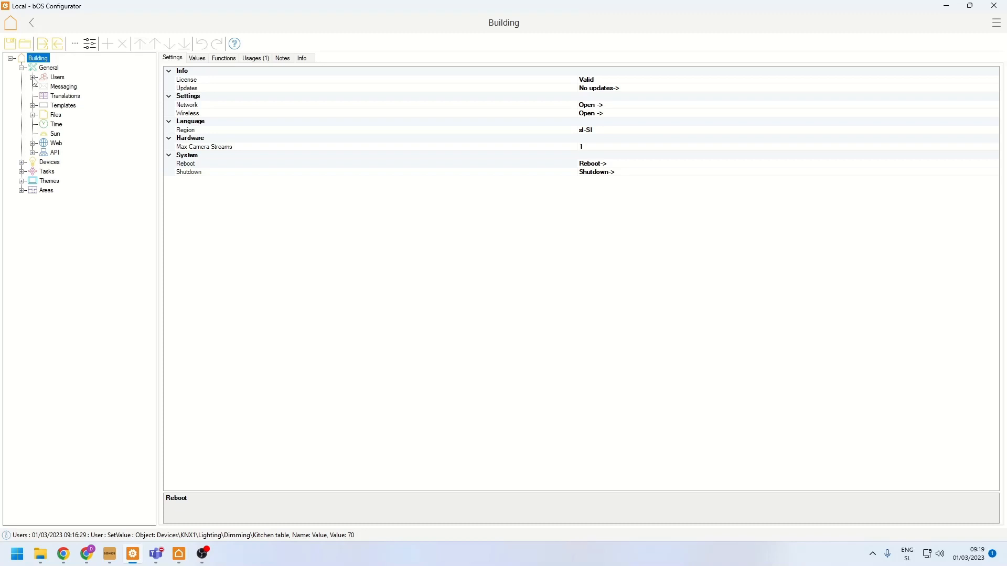
pyautogui.click(32, 78)
pyautogui.click(68, 107)
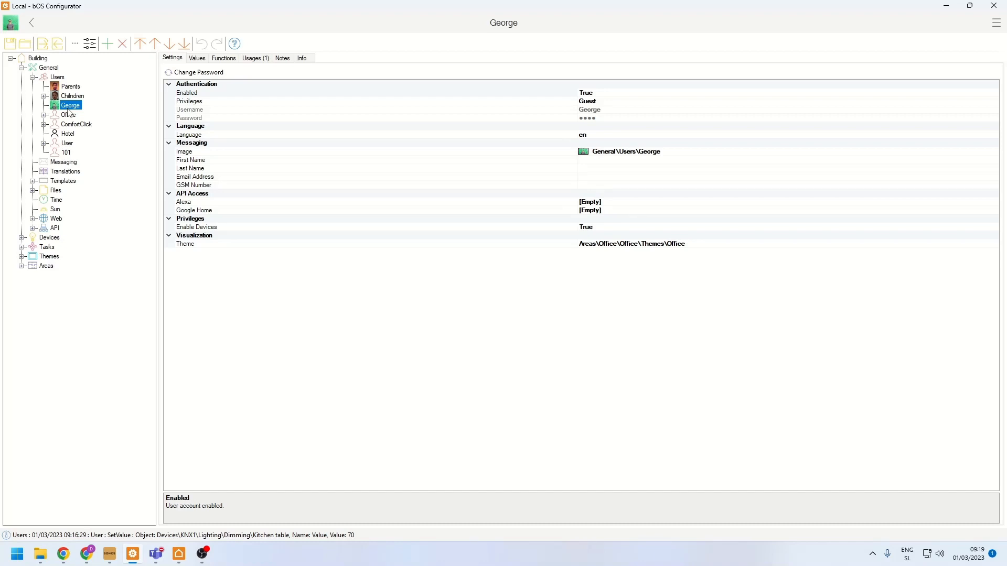
pyautogui.click(71, 86)
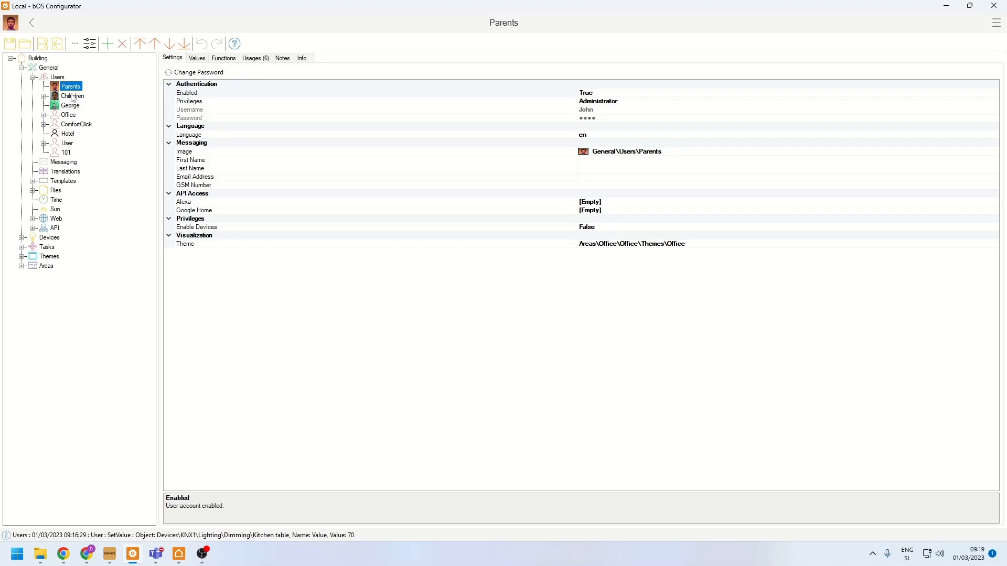
pyautogui.click(73, 97)
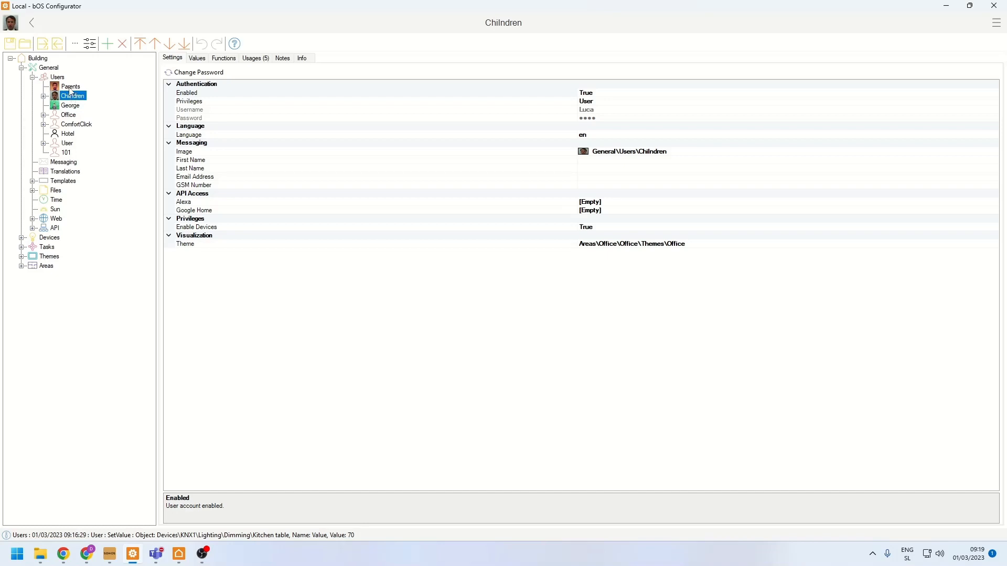
# - Compare the privileges and settings of the Parents and Chilndren user accounts
pyautogui.click(70, 87)
pyautogui.click(69, 96)
pyautogui.click(69, 88)
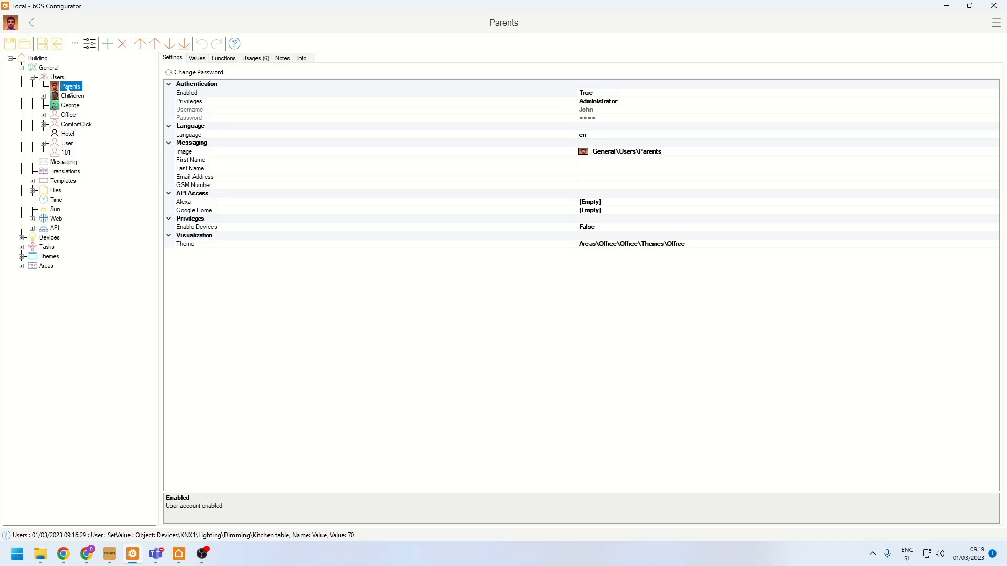
pyautogui.click(66, 98)
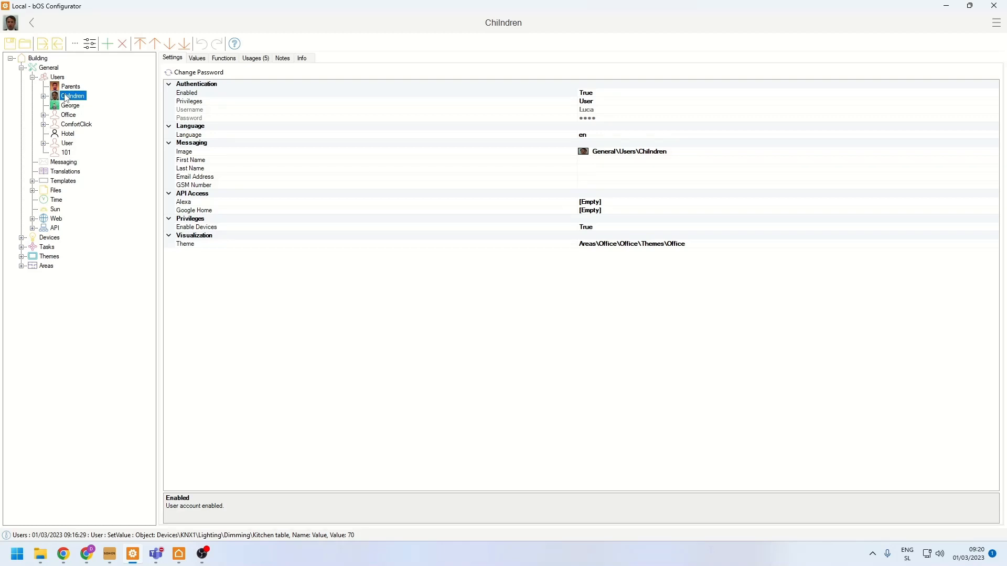
# - View the settings of the 101 and User accounts and open the Translations table
pyautogui.click(64, 153)
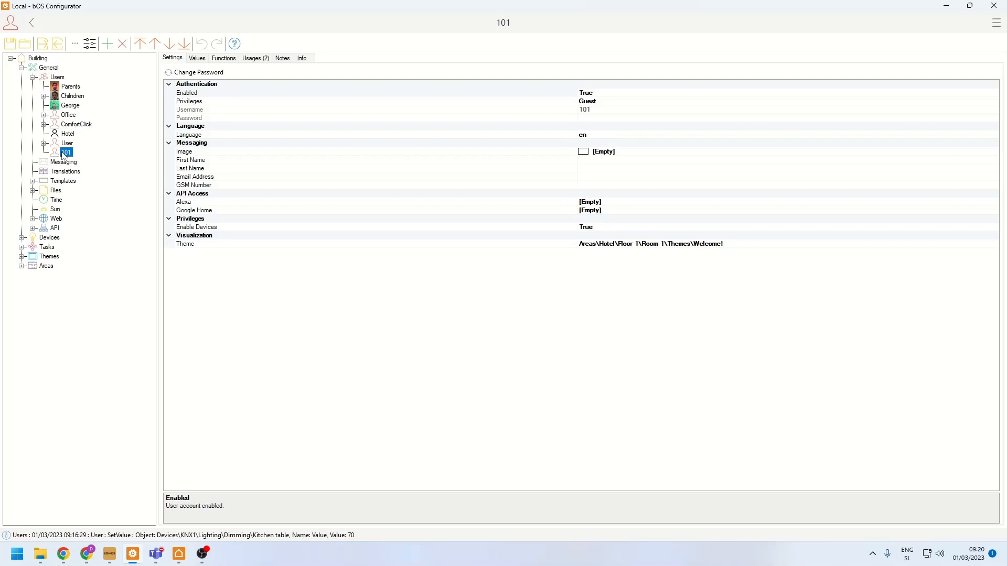
pyautogui.click(66, 145)
pyautogui.click(65, 153)
pyautogui.click(61, 174)
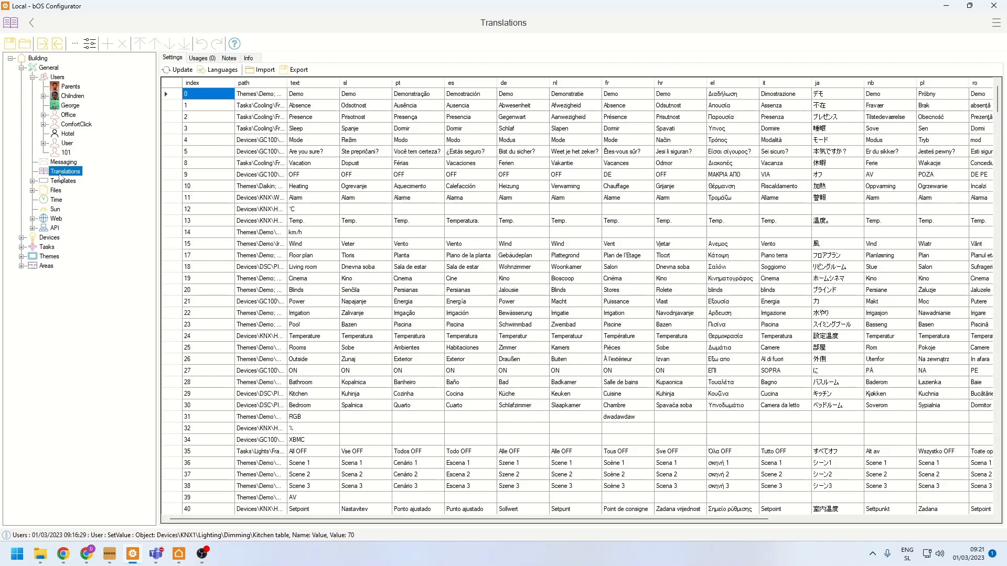
# - Switch to bOS Client, open the Kitchen page under Rooms and set the interface language to German
pyautogui.click(179, 553)
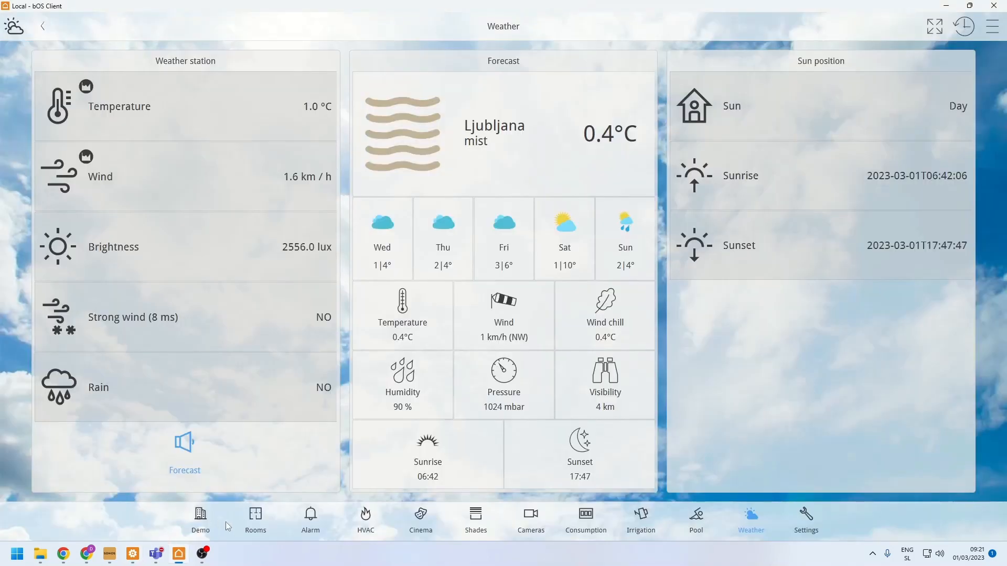
pyautogui.click(256, 522)
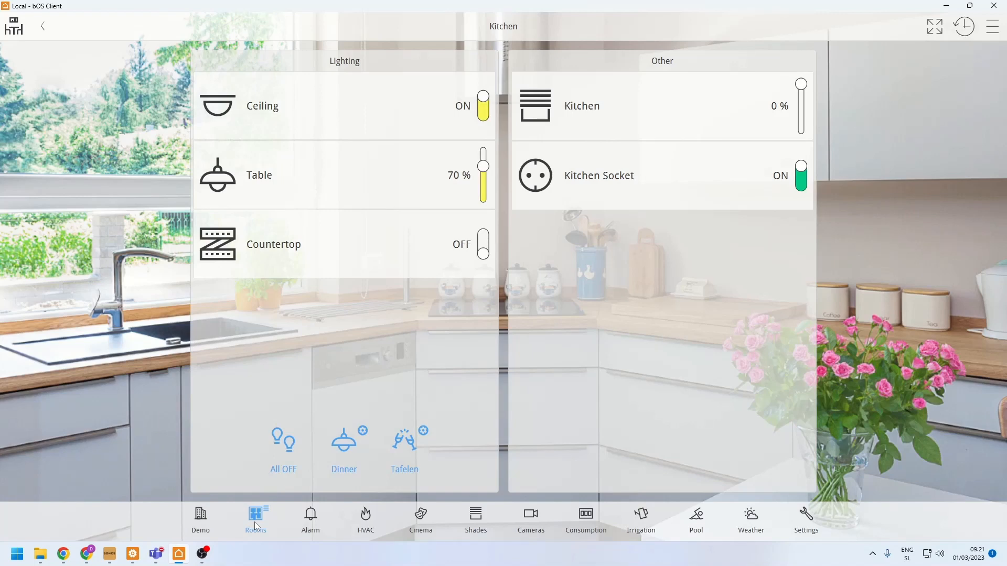
pyautogui.click(996, 33)
pyautogui.click(887, 96)
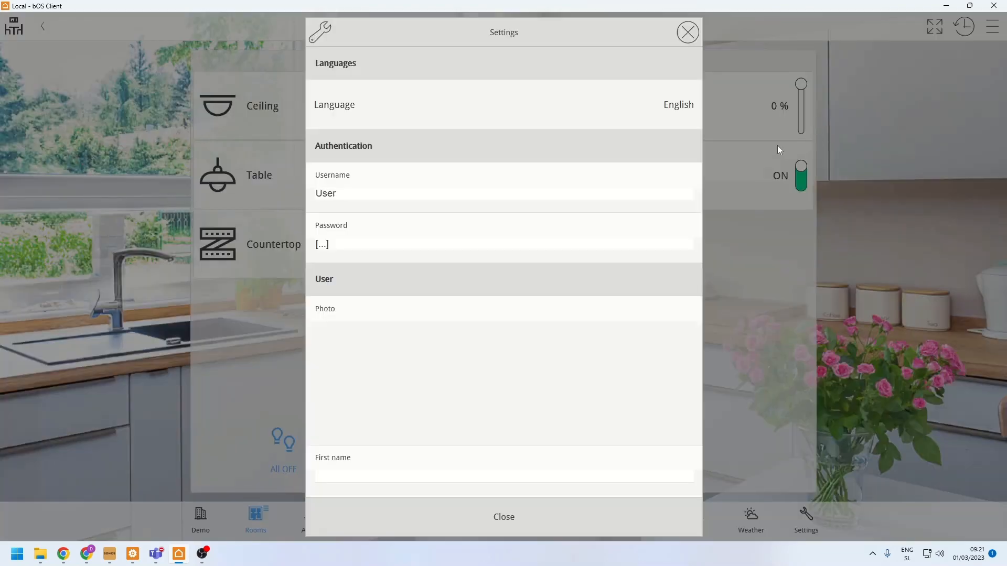
pyautogui.click(401, 114)
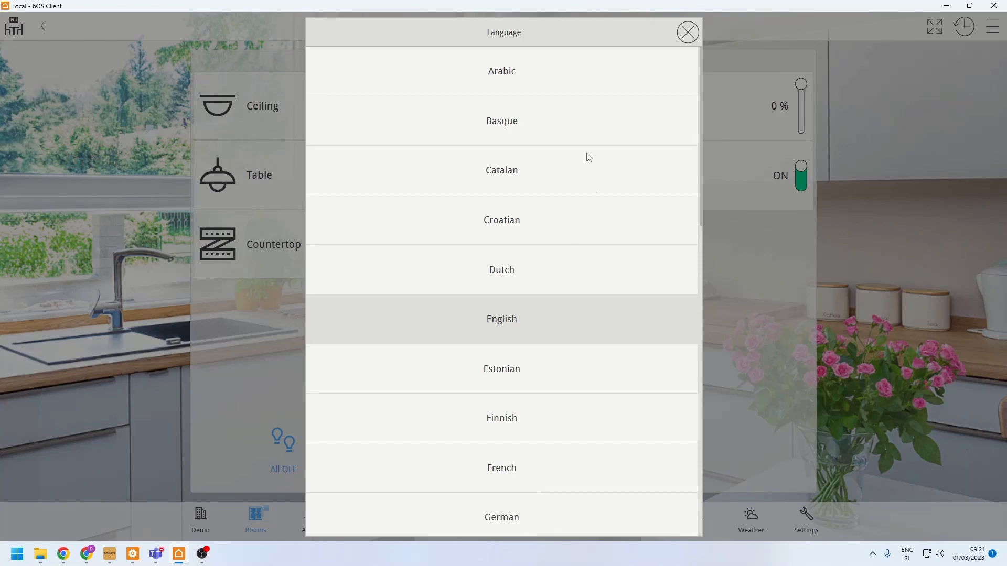
pyautogui.click(493, 520)
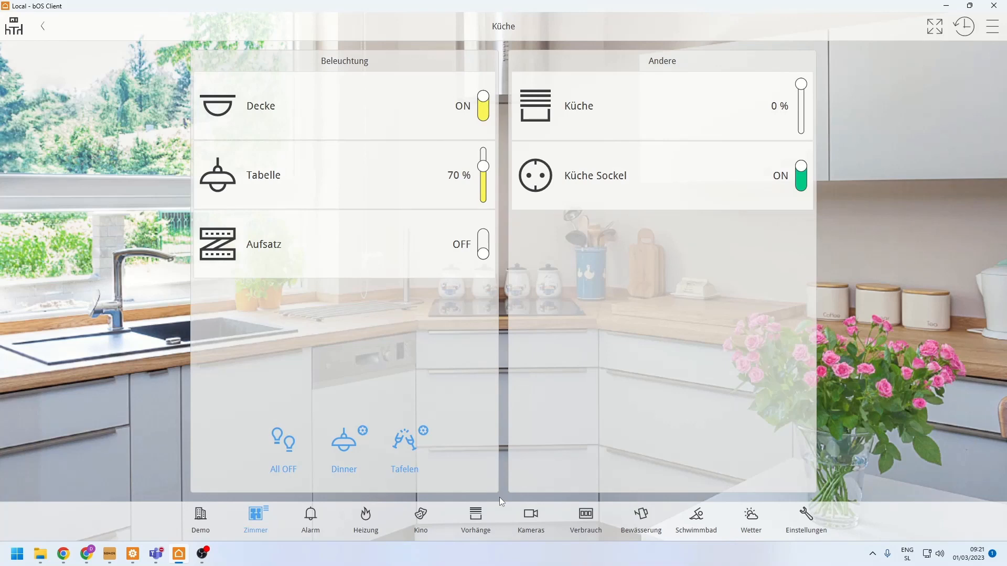
# - Change the client's interface language to Greek
pyautogui.click(990, 31)
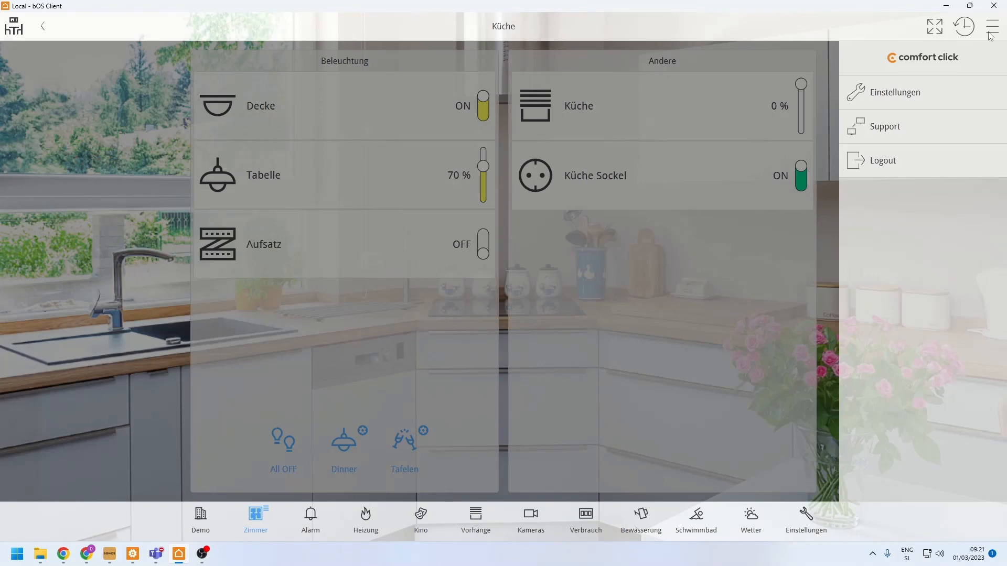
pyautogui.click(893, 91)
pyautogui.click(439, 95)
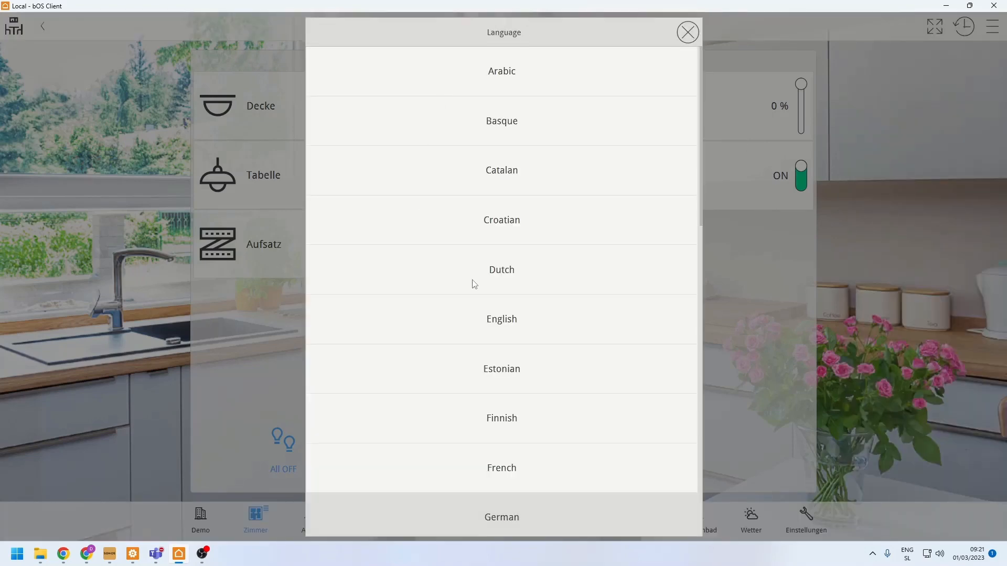
pyautogui.scroll(-1, 493, 400)
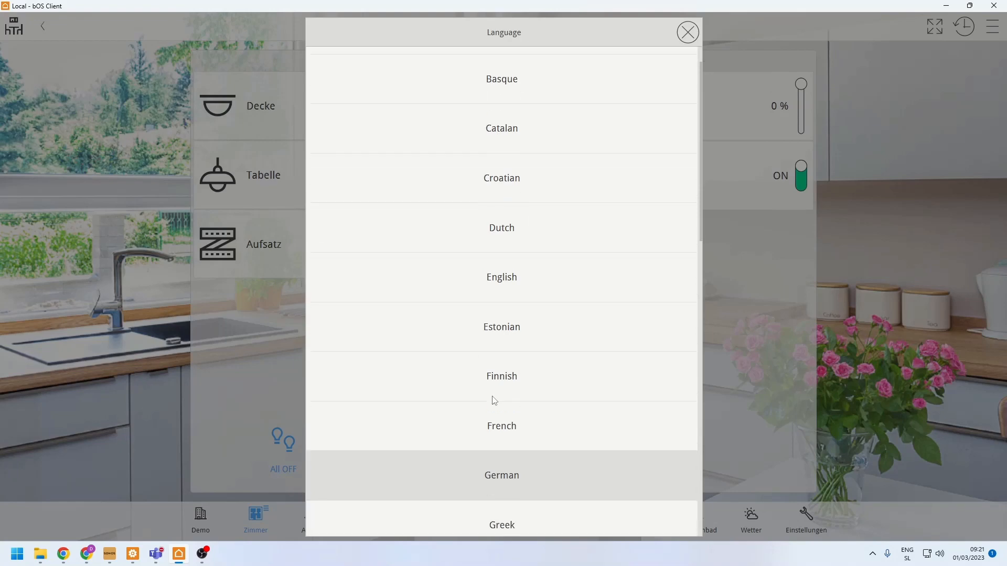
pyautogui.scroll(-1, 492, 398)
pyautogui.click(484, 459)
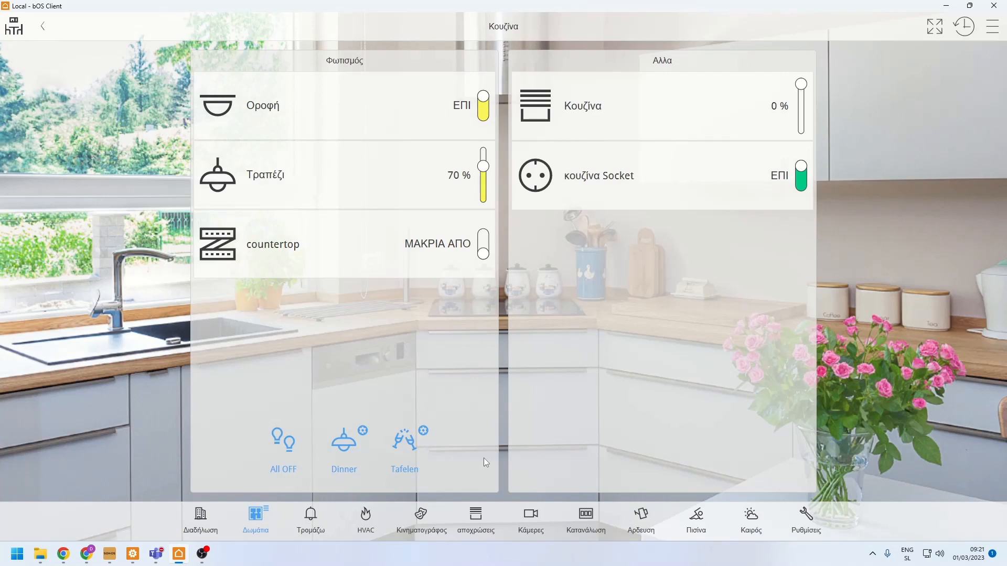
# - Set the client's interface language back to English
pyautogui.click(992, 26)
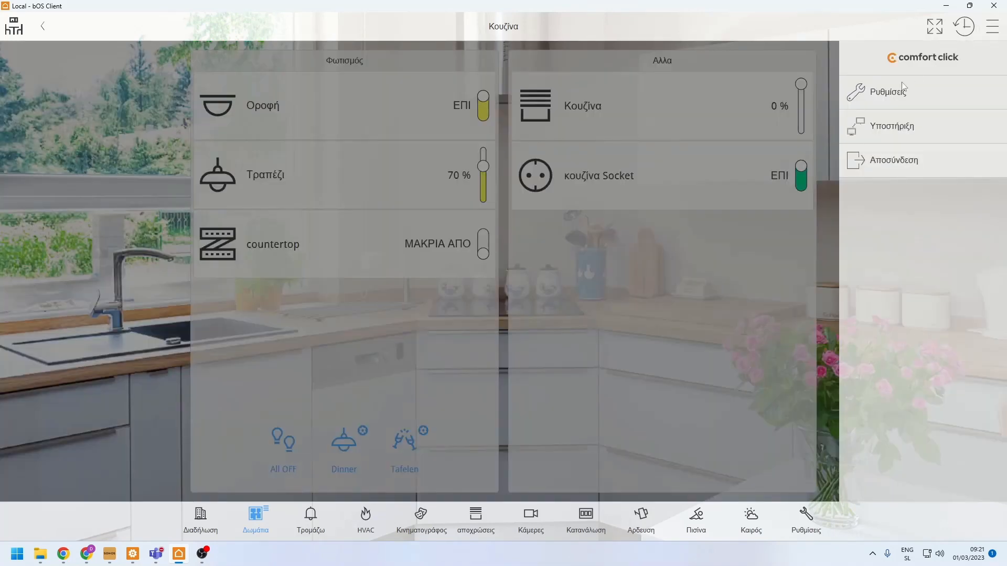
pyautogui.click(903, 90)
pyautogui.click(427, 109)
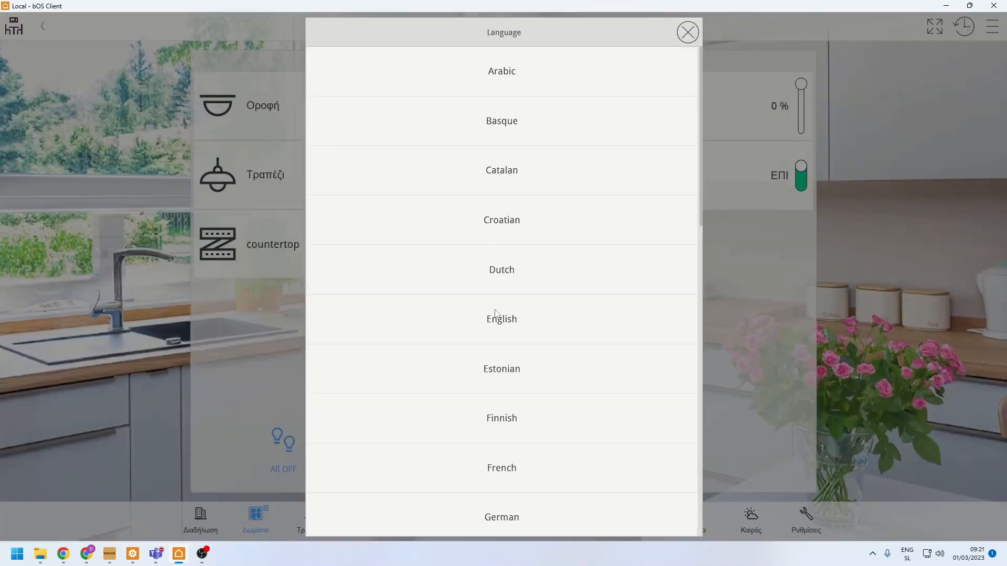
pyautogui.click(517, 328)
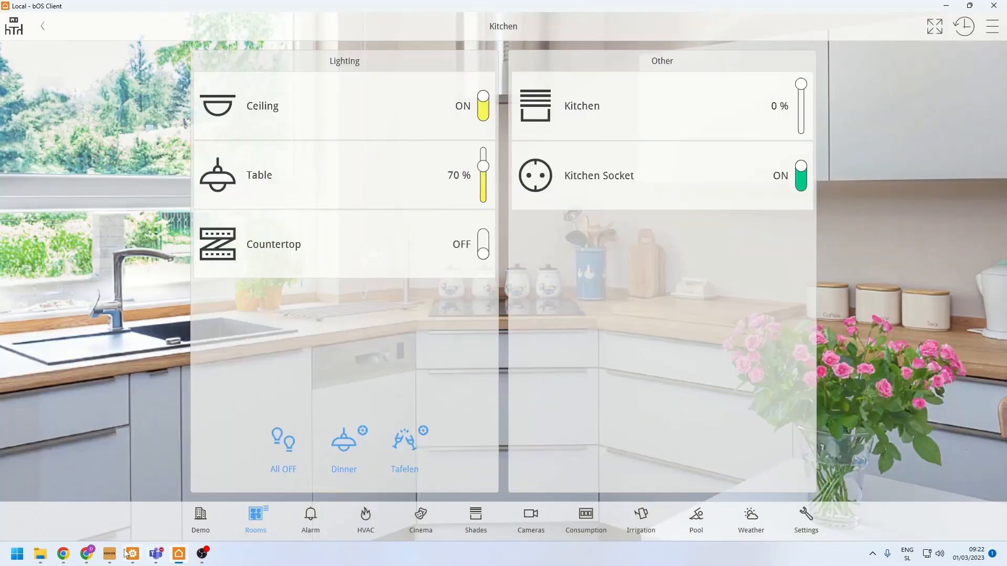
# - Switch to bOS Configurator and add Hungarian (hu) to the supported languages of the translation table
pyautogui.moveTo(126, 551)
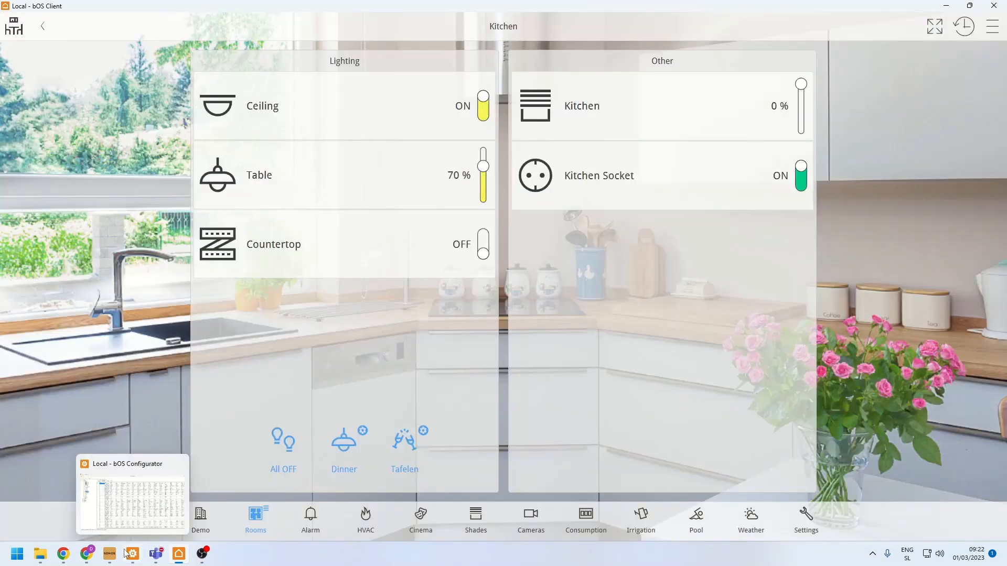
pyautogui.click(129, 554)
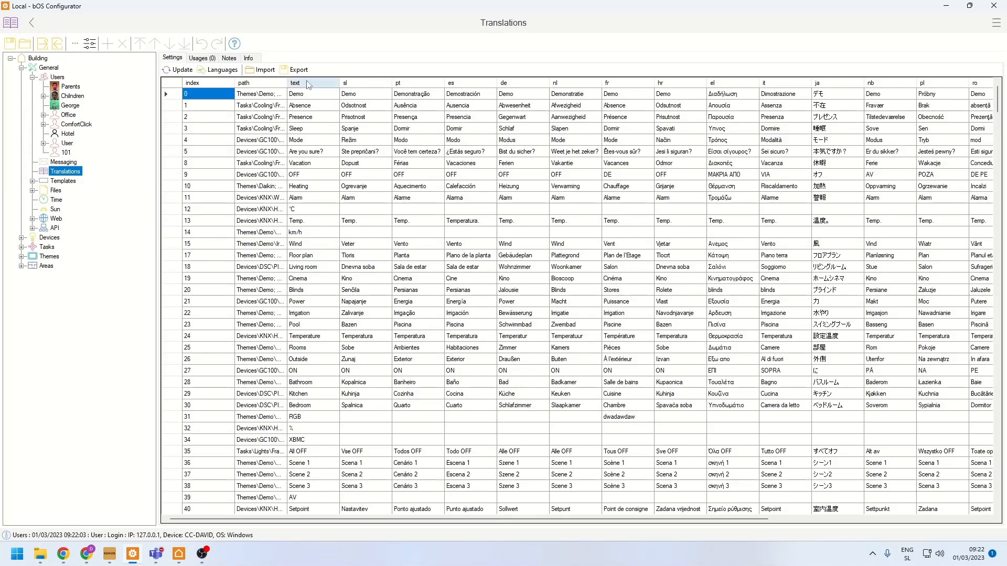
pyautogui.click(221, 71)
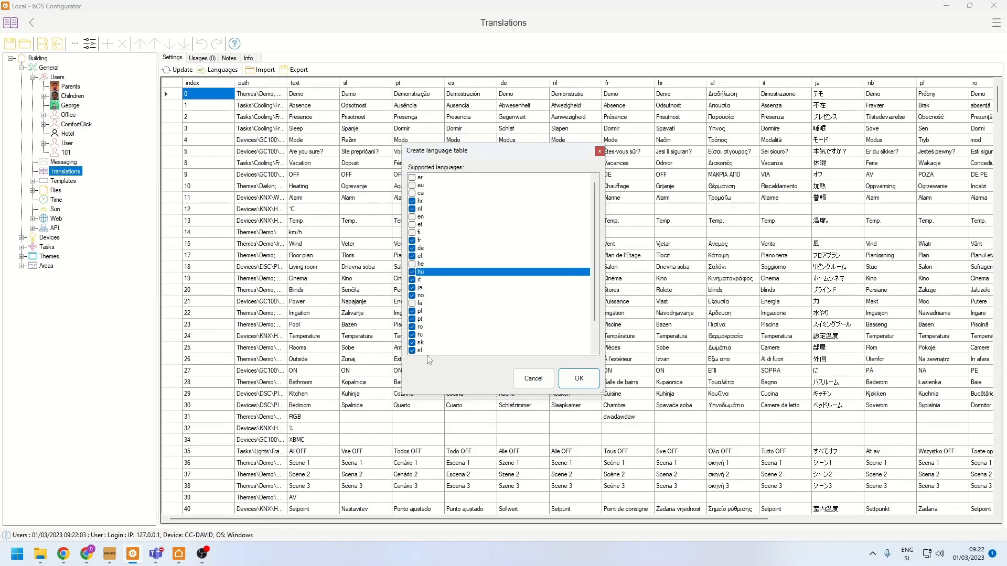
pyautogui.click(579, 378)
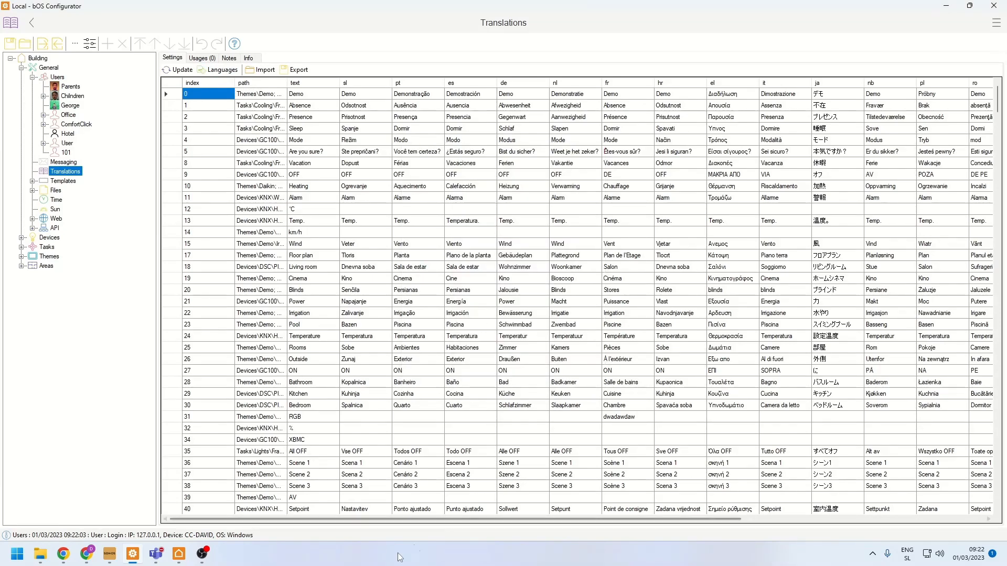
# - Examine the hu column beside the tr column's translations in the translation table
pyautogui.moveTo(376, 520); pyautogui.dragTo(633, 523)
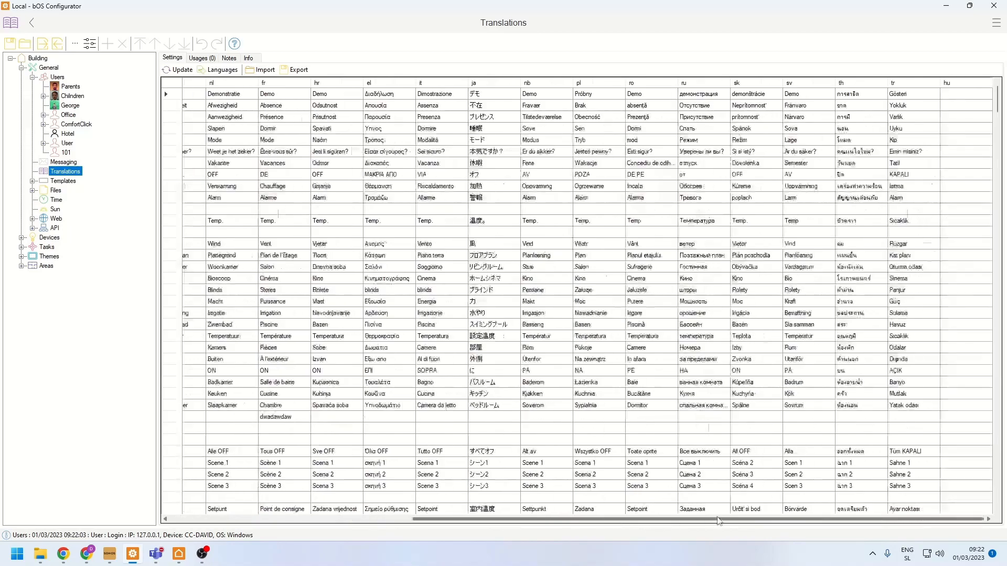
pyautogui.moveTo(963, 99); pyautogui.dragTo(962, 212)
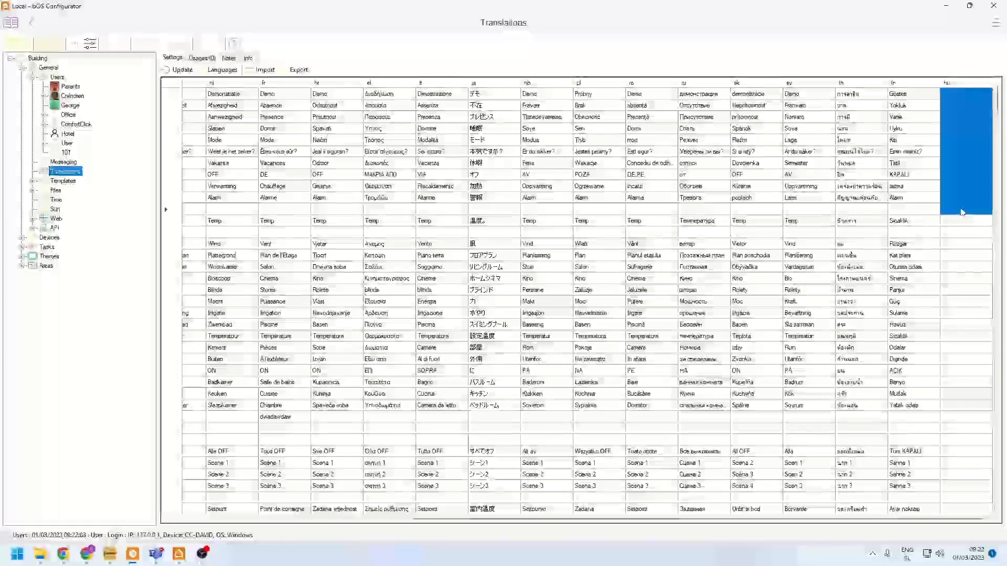
pyautogui.click(963, 198)
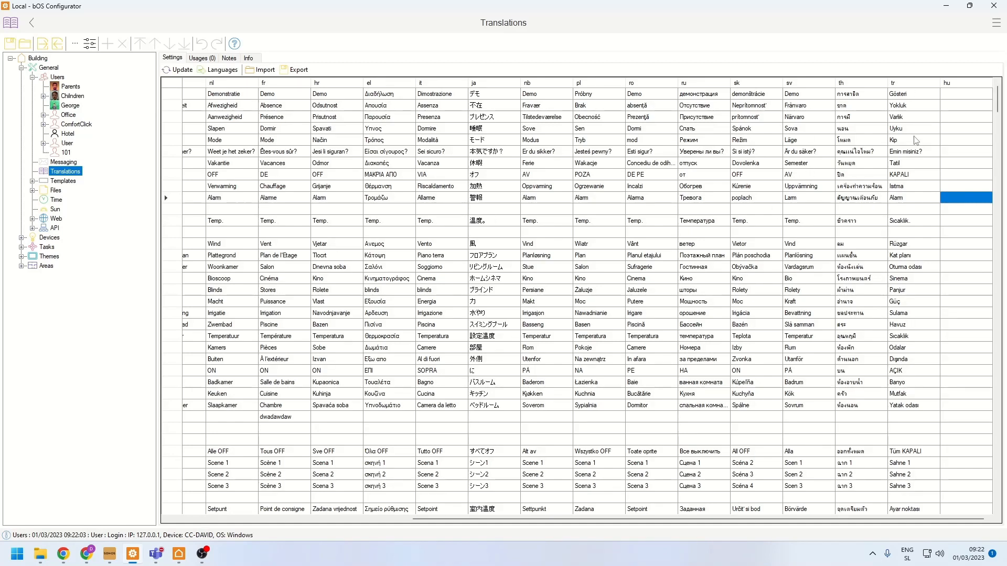
pyautogui.moveTo(893, 106); pyautogui.dragTo(892, 227)
pyautogui.click(897, 199)
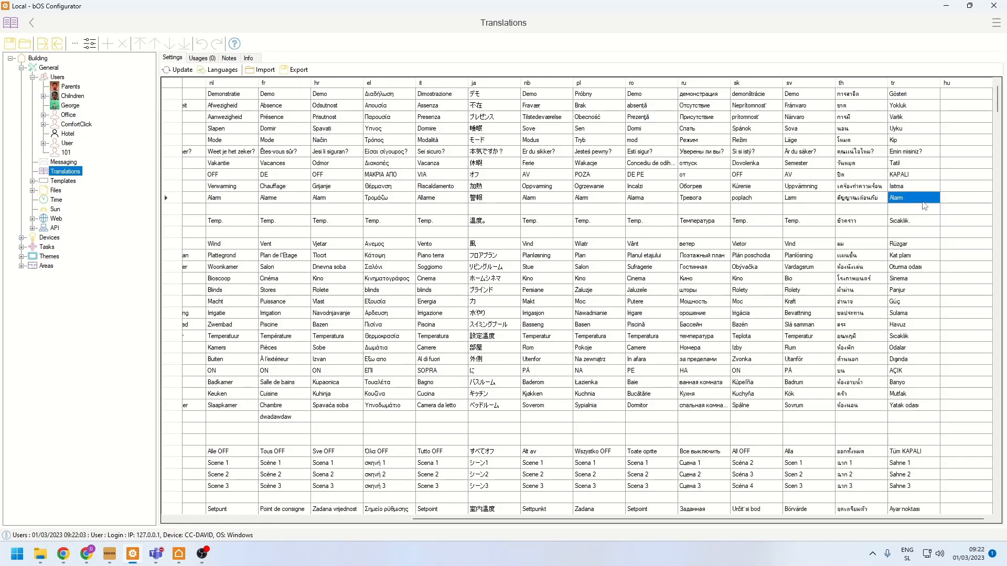
# - Enter the sample hu translations "dadhwa" for Alarm, "dwadwa" for Heating and "daw" for Vacation
pyautogui.click(963, 202)
pyautogui.write('dadhwa')
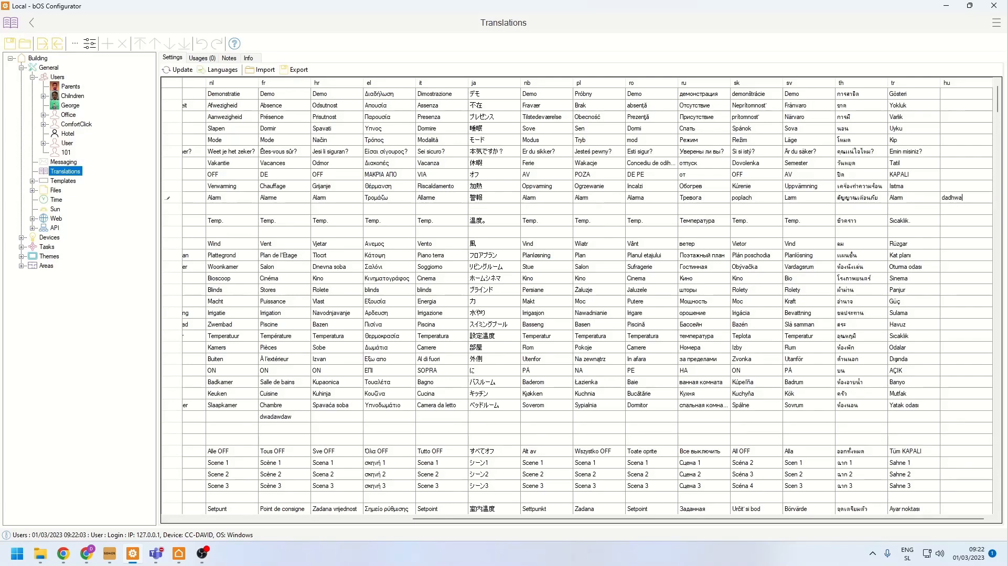
pyautogui.click(964, 185)
pyautogui.write('dwadwa')
pyautogui.click(957, 164)
pyautogui.write('daw')
pyautogui.click(950, 176)
# - Highlight the tr translations, view the XML export dialog for the translation table and cancel it
pyautogui.moveTo(913, 105); pyautogui.dragTo(912, 309)
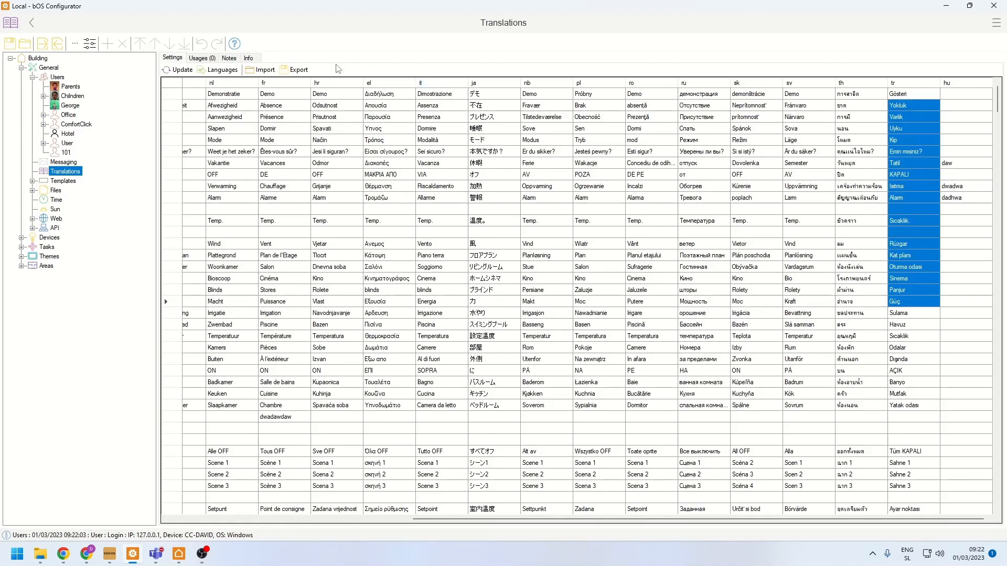
pyautogui.click(306, 71)
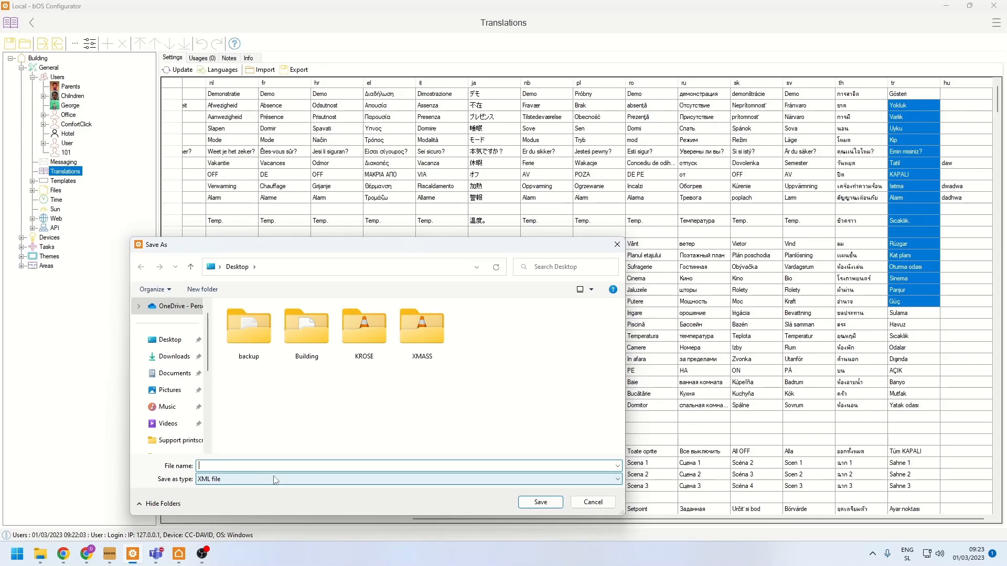
pyautogui.click(584, 504)
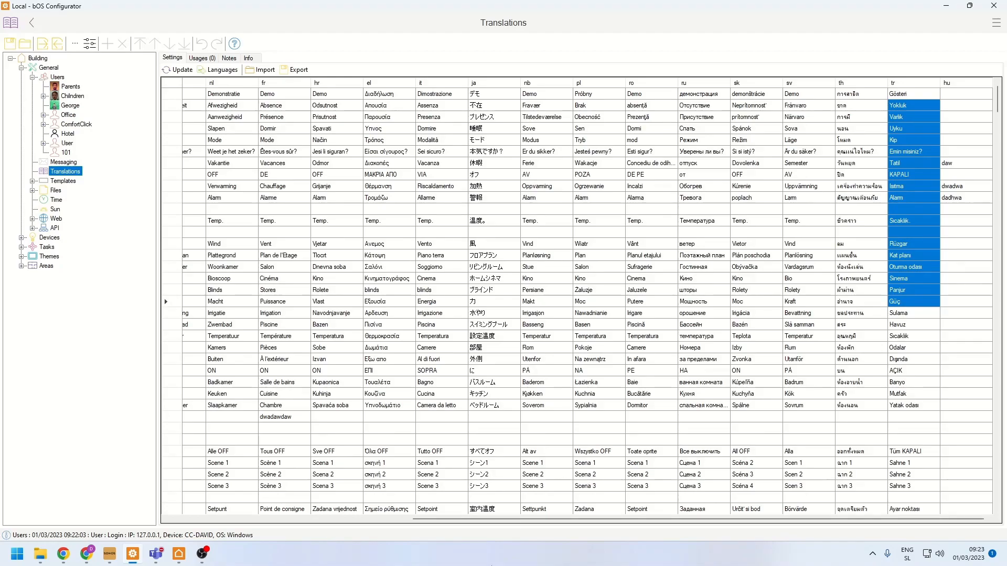
# - Switch to bOS Client and view the Floor plan page under Rooms
pyautogui.click(177, 556)
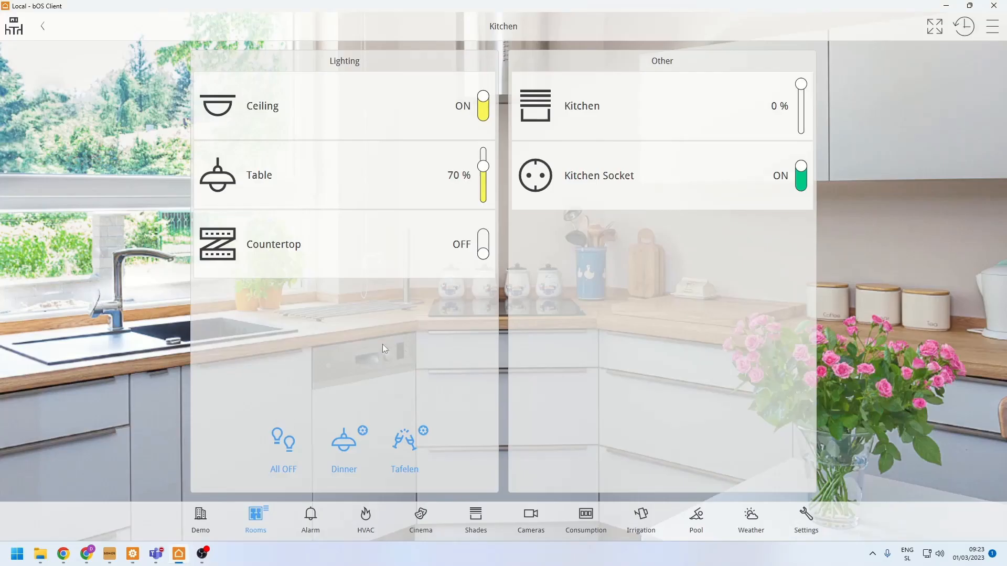
pyautogui.click(259, 517)
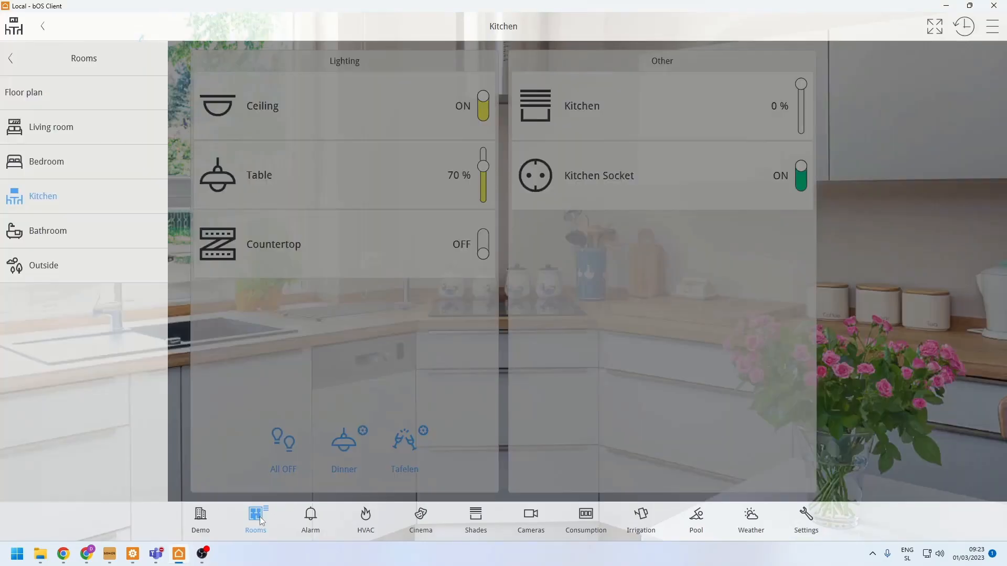
pyautogui.click(65, 94)
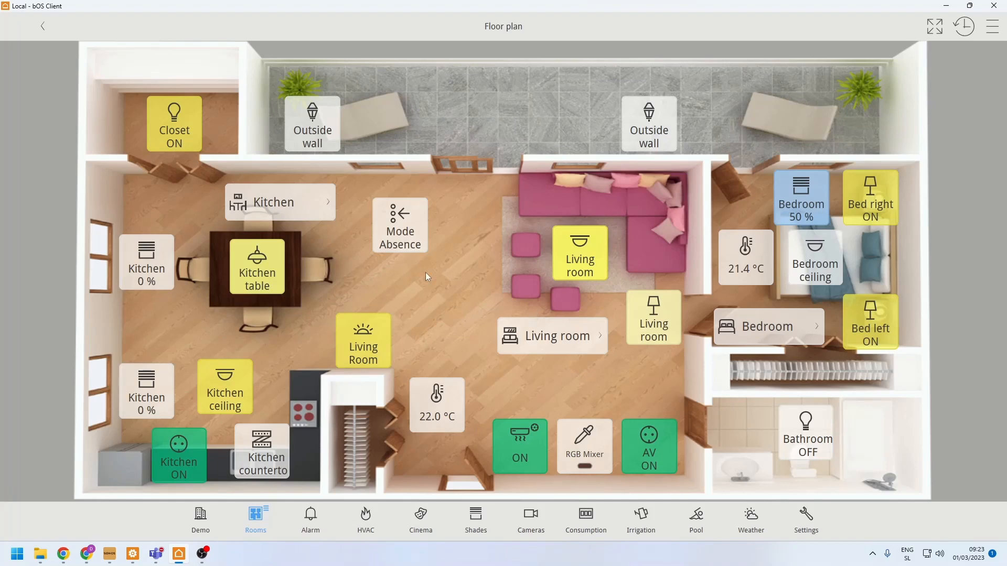
# - Switch to bOS Configurator and browse the AV, Blinds and Common image folders under Files
pyautogui.click(135, 557)
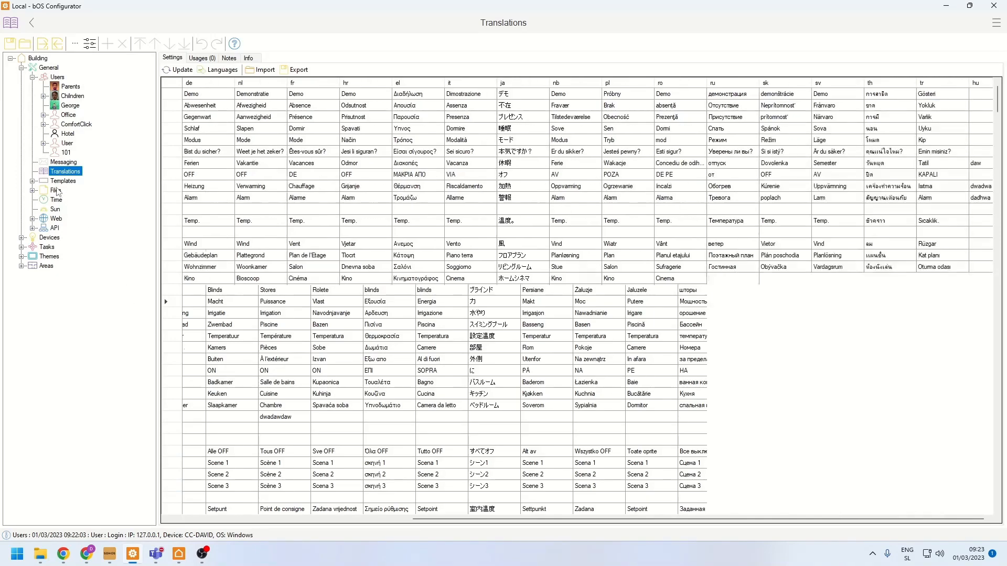
pyautogui.doubleClick(57, 192)
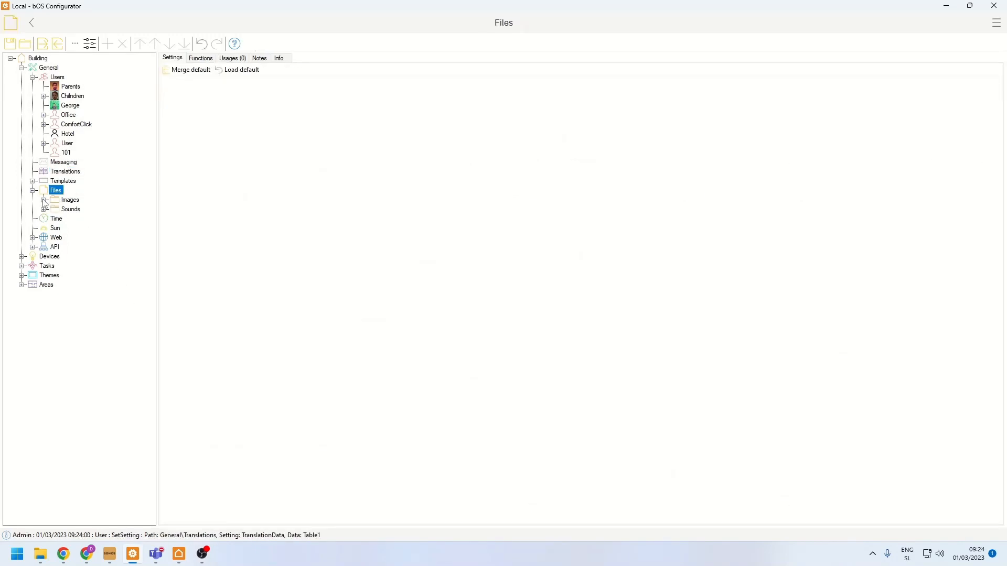
pyautogui.click(45, 201)
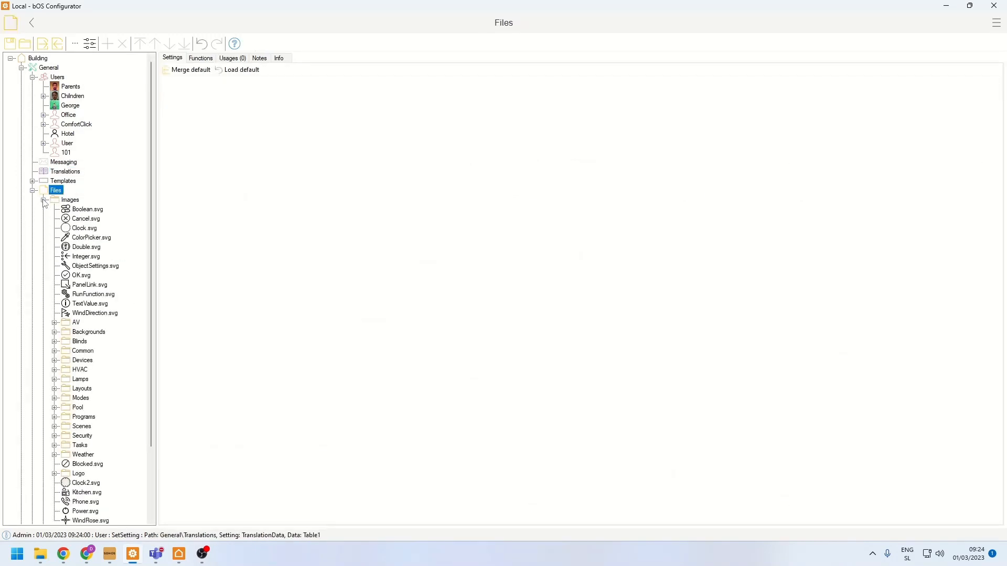
pyautogui.click(54, 323)
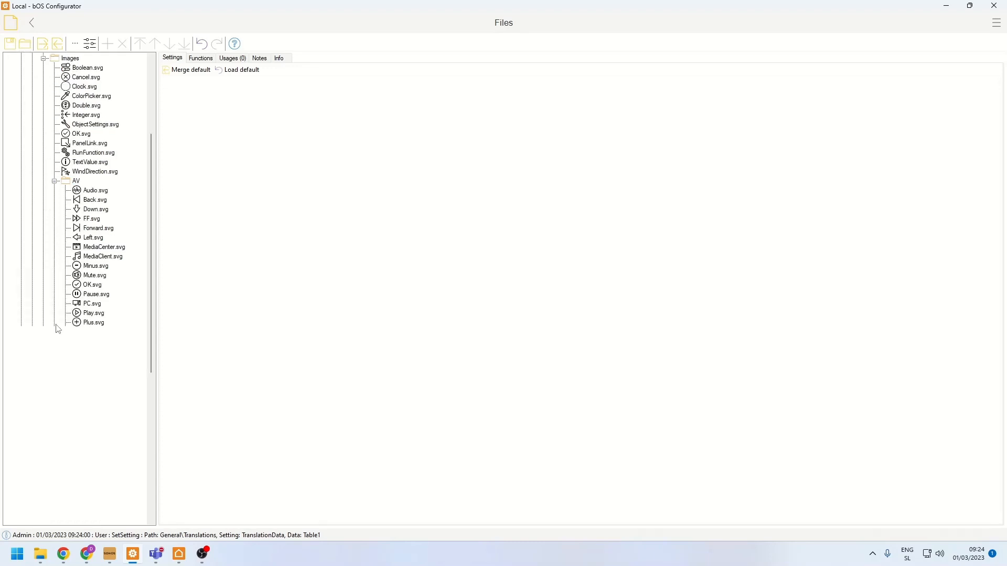
pyautogui.click(54, 181)
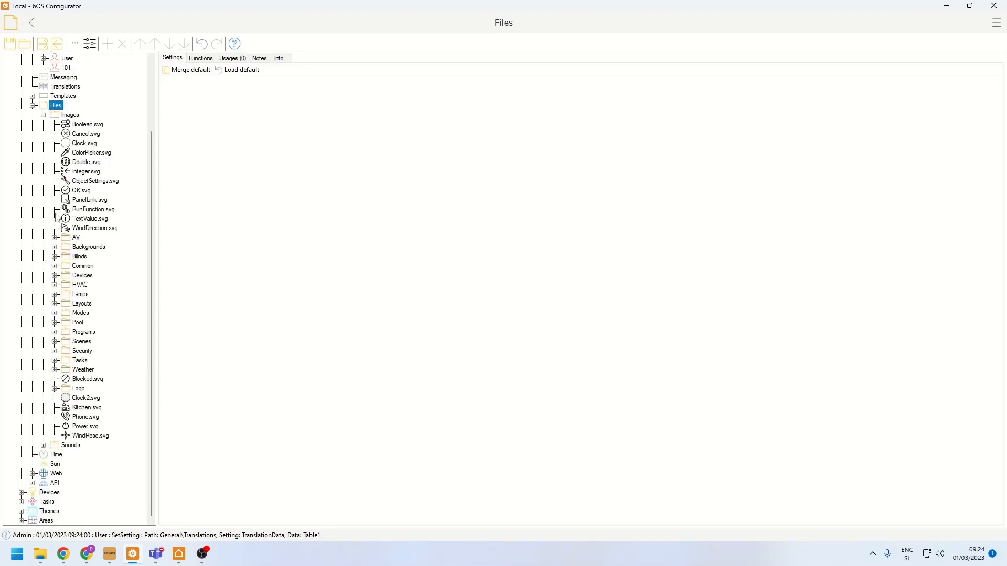
pyautogui.click(55, 257)
pyautogui.click(54, 342)
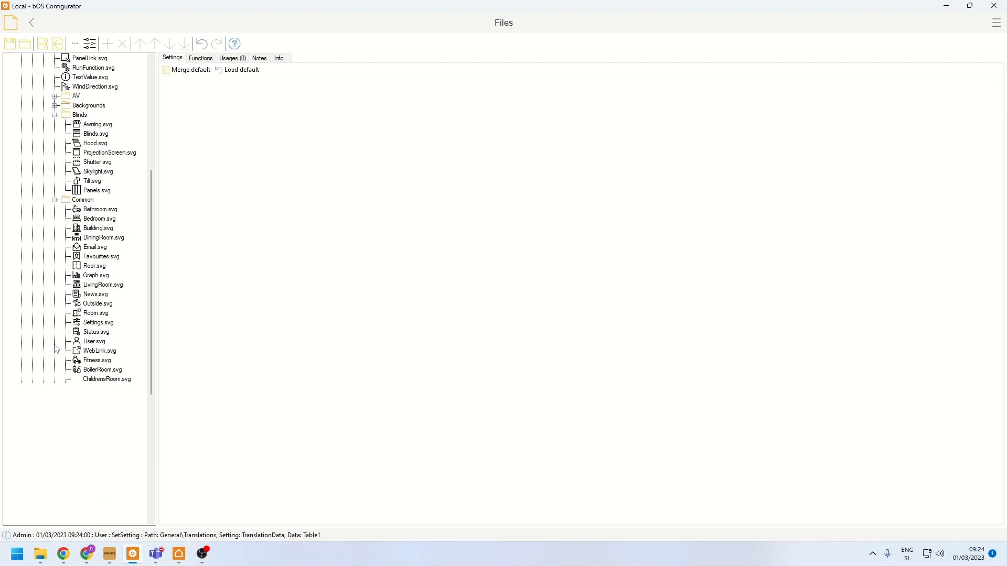
# - Preview the Graph, LivingRoom and User icons in the Common image folder, and collapse the Common and Blinds folders
pyautogui.click(97, 313)
pyautogui.click(103, 274)
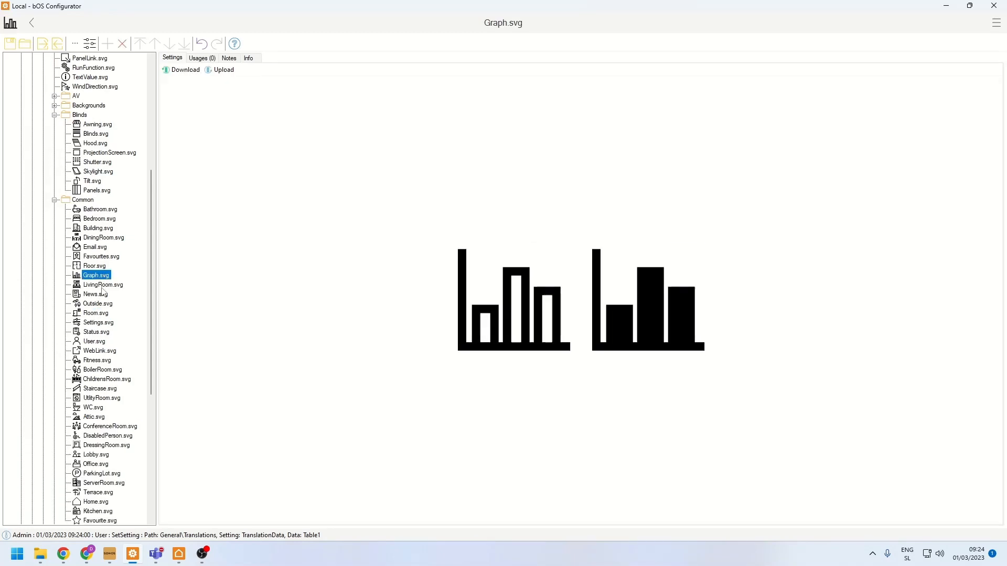
pyautogui.click(101, 287)
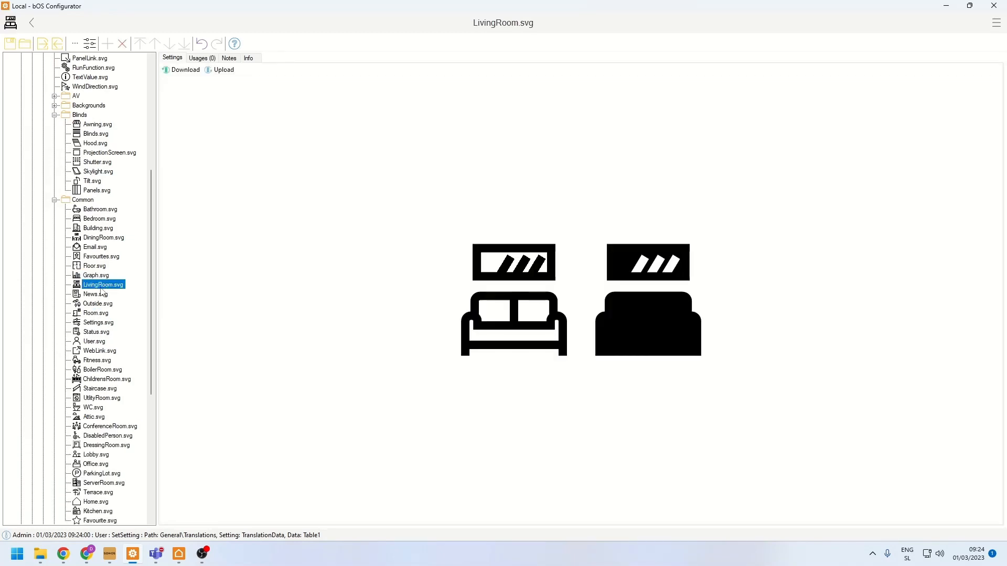
pyautogui.click(91, 342)
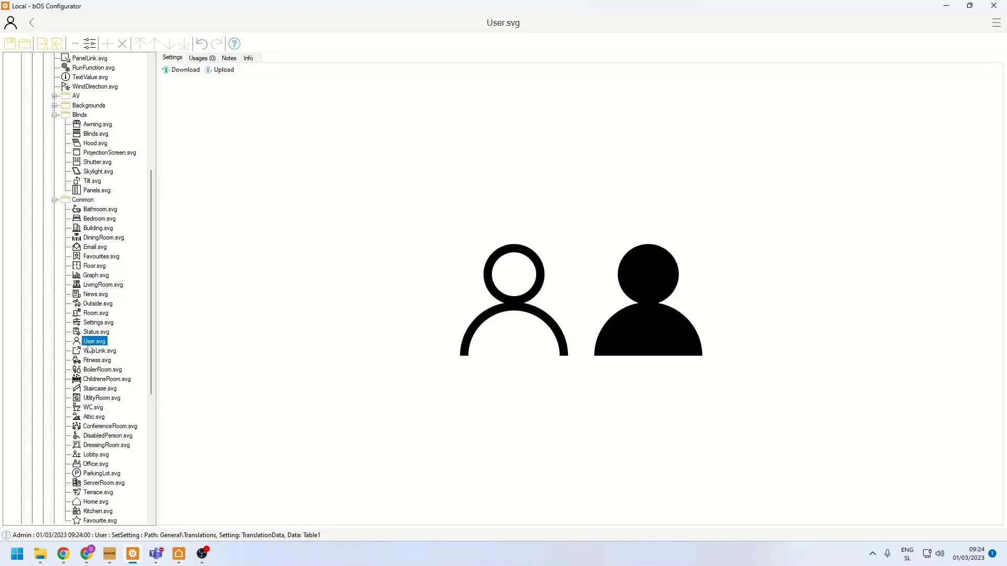
pyautogui.click(55, 201)
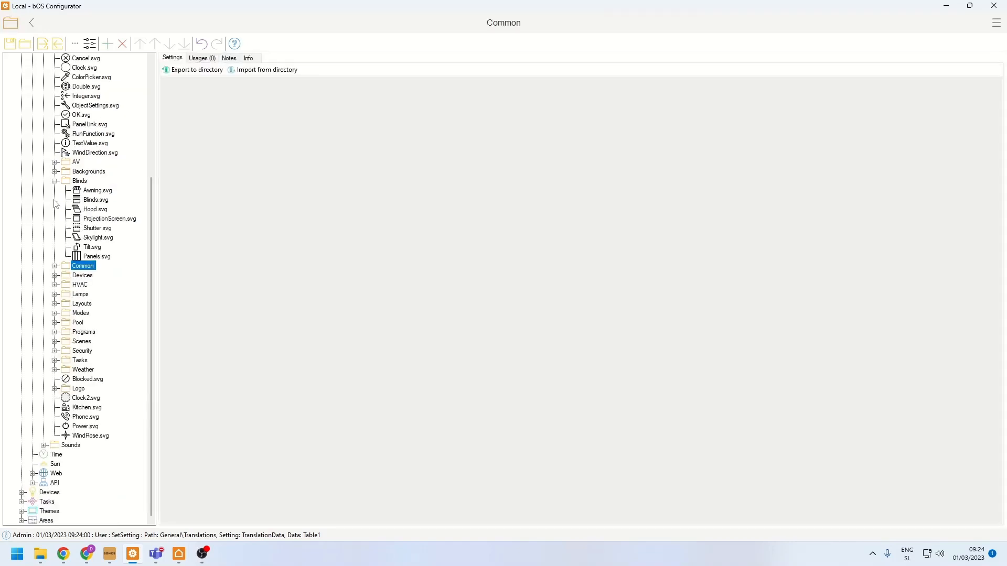
pyautogui.click(55, 181)
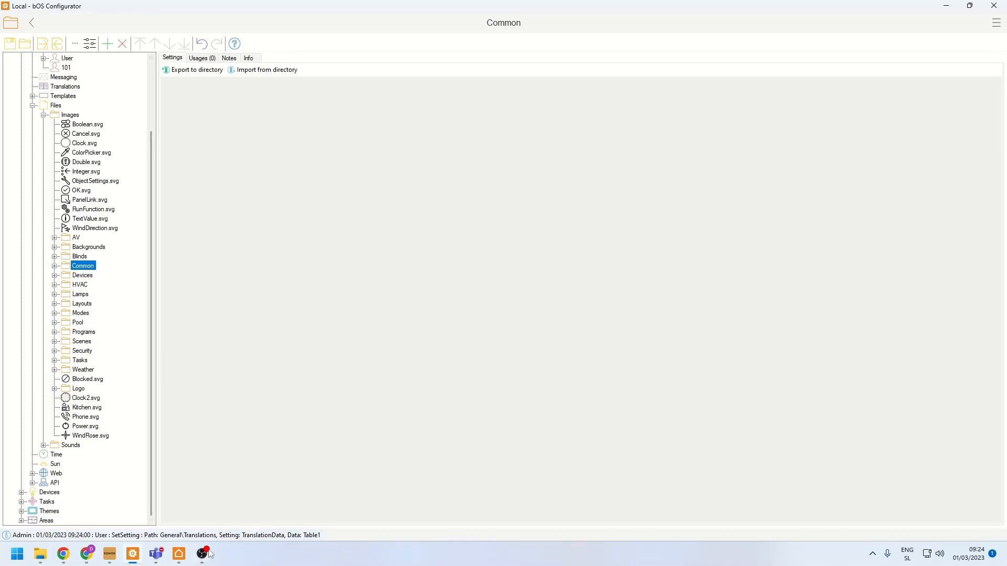
# - Switch to bOS Client and view the Living room page under Rooms
pyautogui.click(180, 556)
pyautogui.click(255, 518)
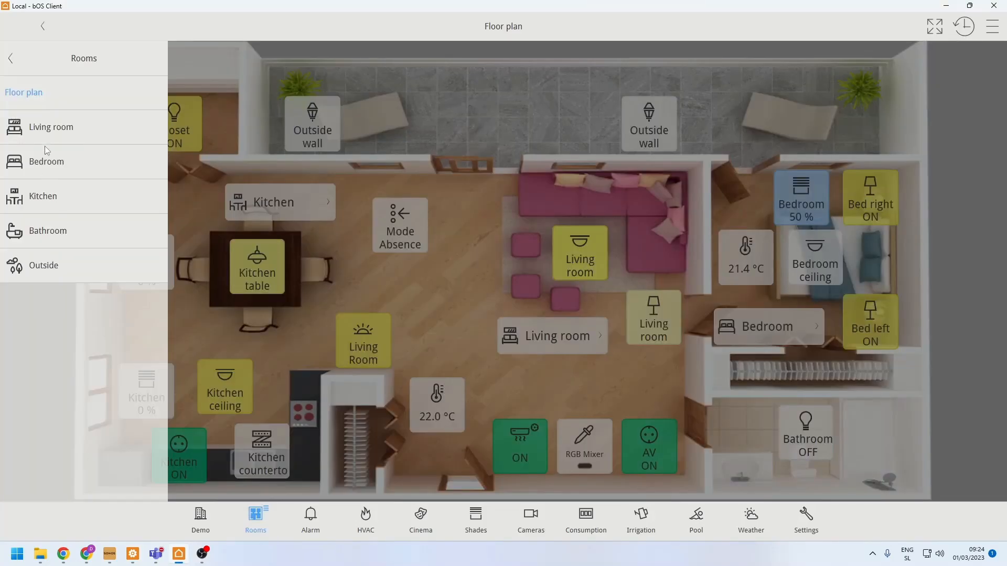
pyautogui.click(46, 138)
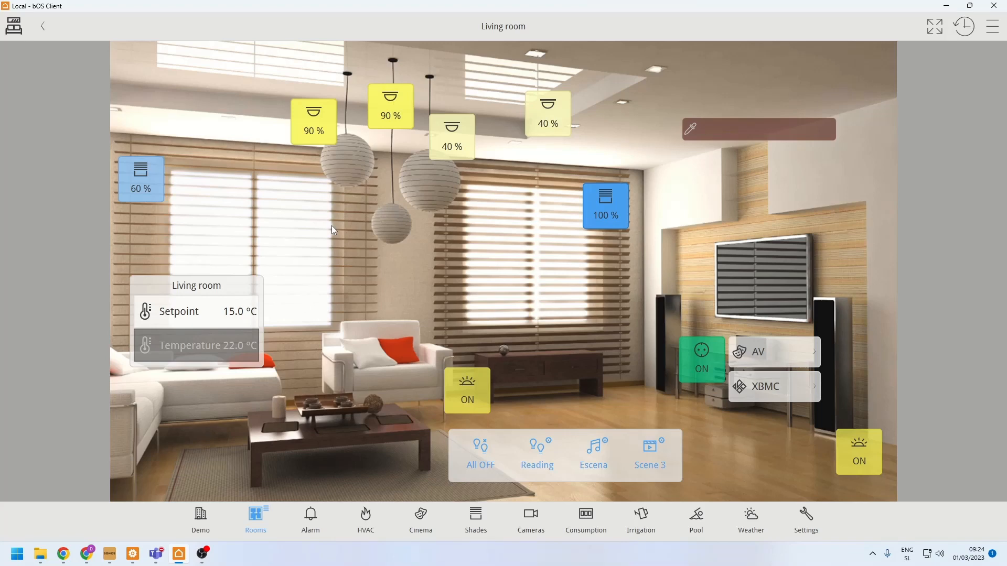
# - Switch to bOS Configurator and look into the Modes, Pool and Programs image folders, collapsing each one again
pyautogui.click(138, 555)
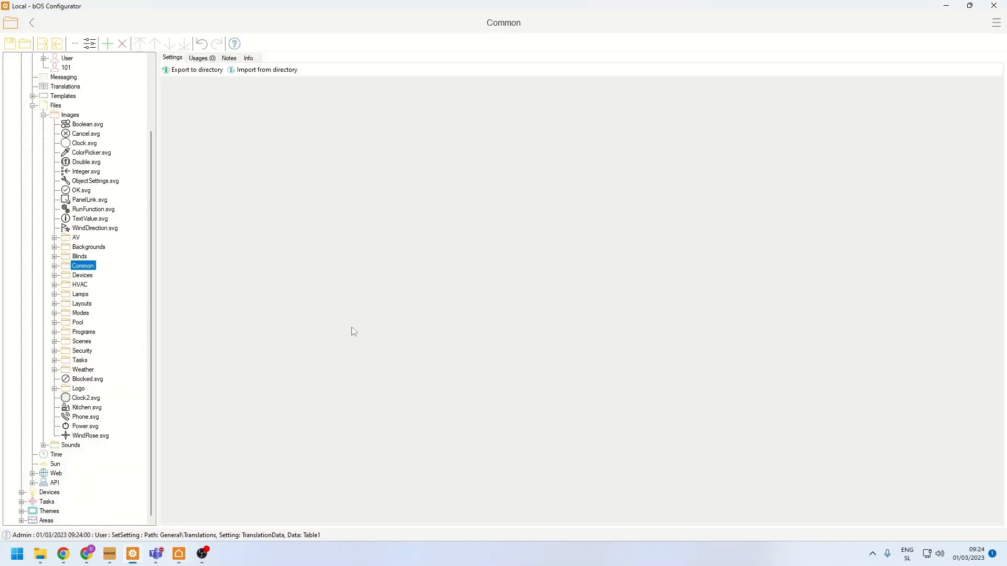
pyautogui.click(56, 315)
pyautogui.click(54, 314)
pyautogui.click(55, 323)
pyautogui.click(55, 323)
pyautogui.click(54, 333)
pyautogui.click(54, 333)
# - Add the image file ios12-control-center-airplane-mode-icon from the Desktop to the Images folder
pyautogui.scroll(3, 62, 307)
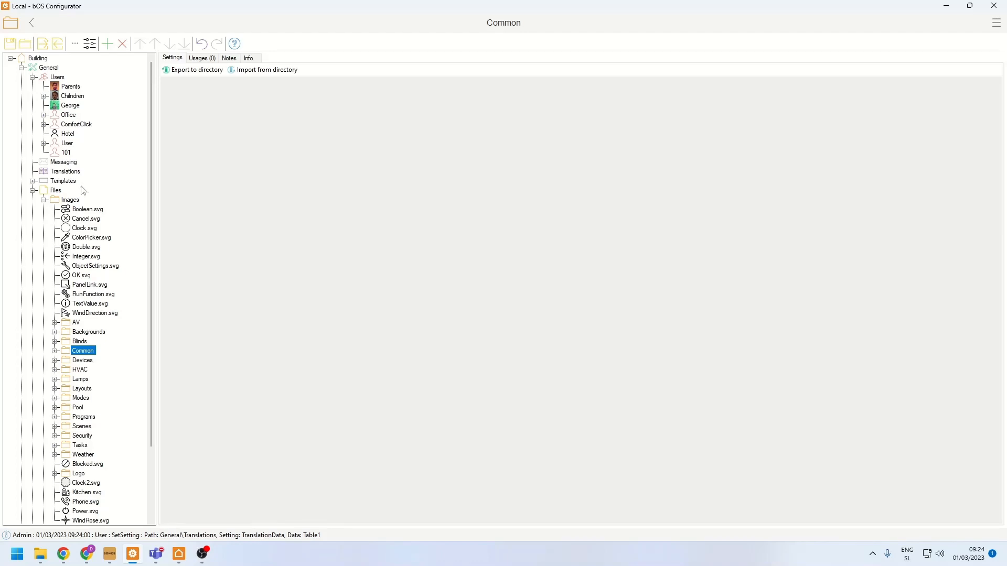
pyautogui.click(70, 201)
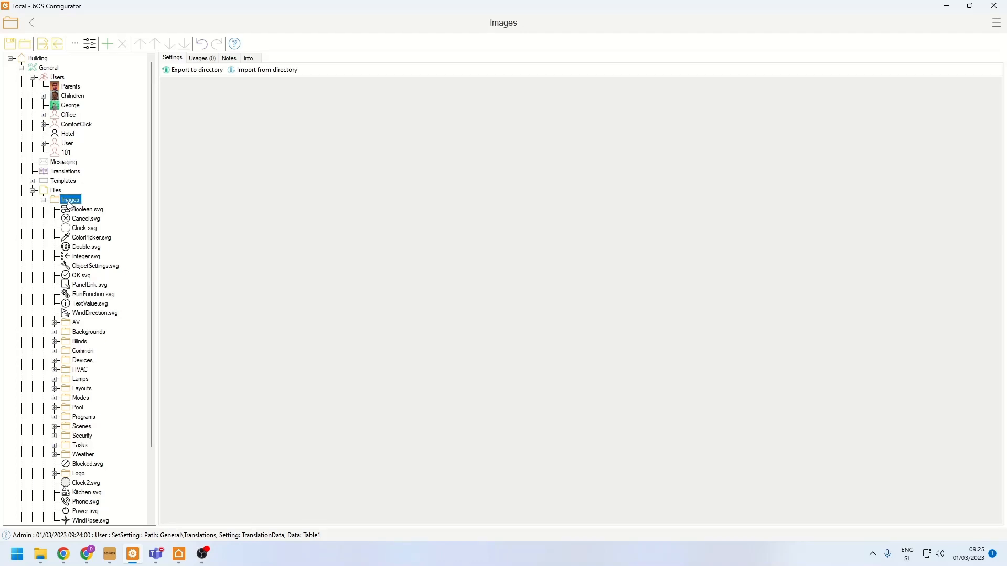
pyautogui.rightClick(71, 204)
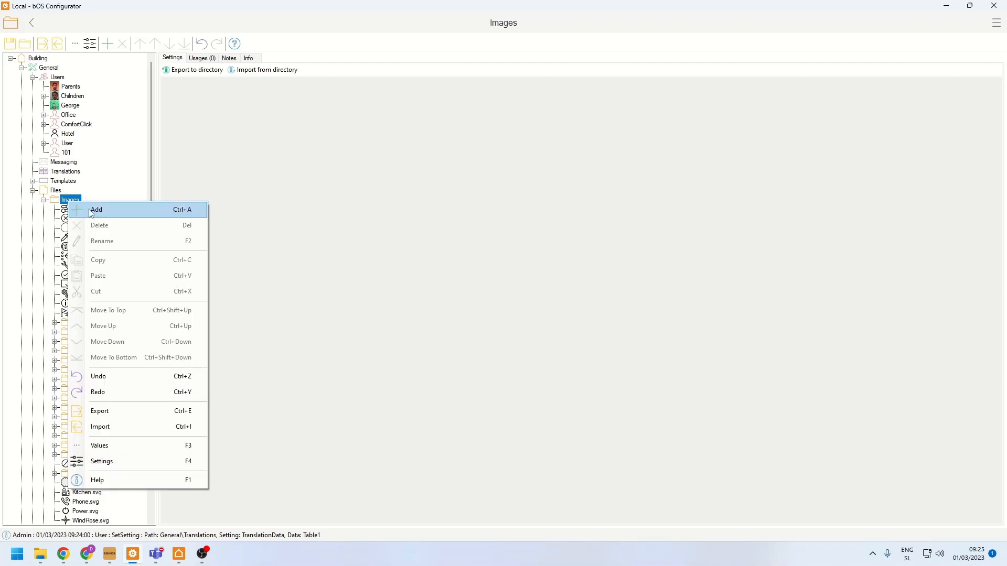
pyautogui.click(93, 211)
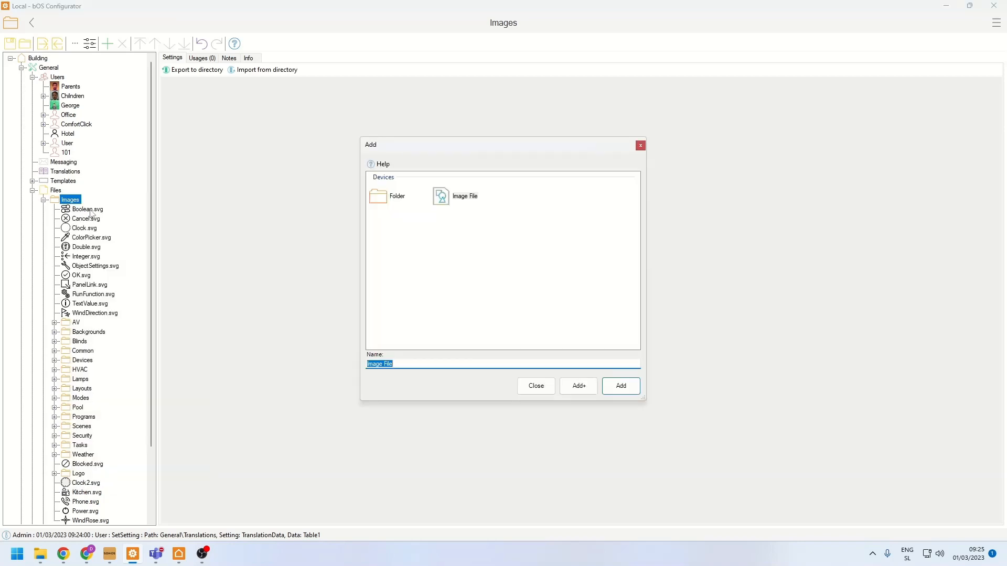
pyautogui.doubleClick(469, 204)
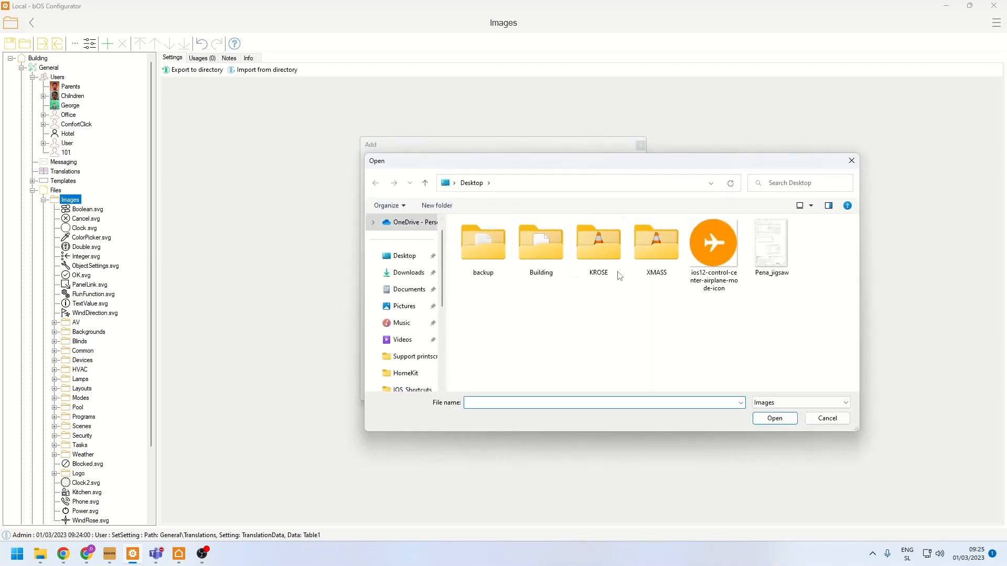
pyautogui.click(693, 233)
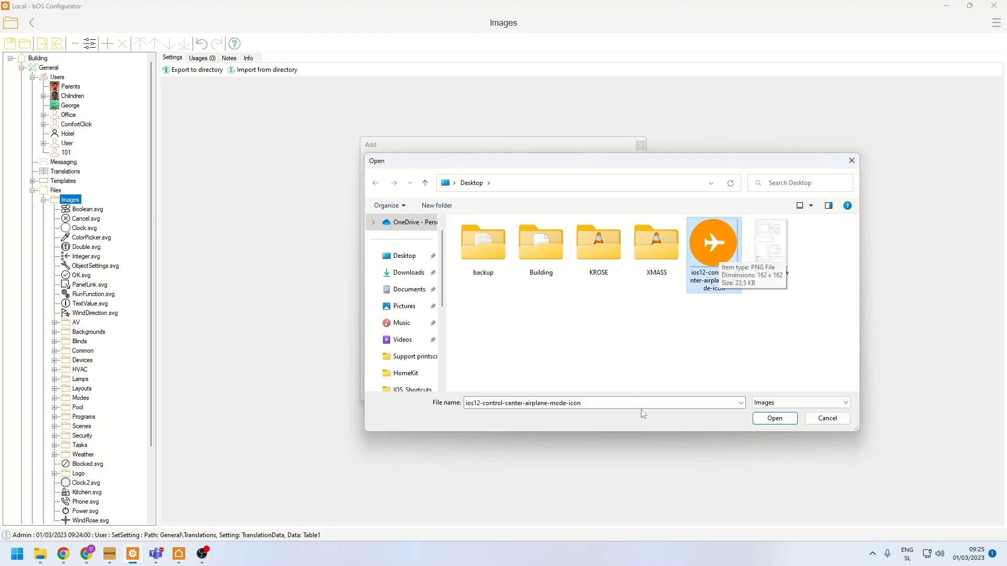
pyautogui.click(776, 418)
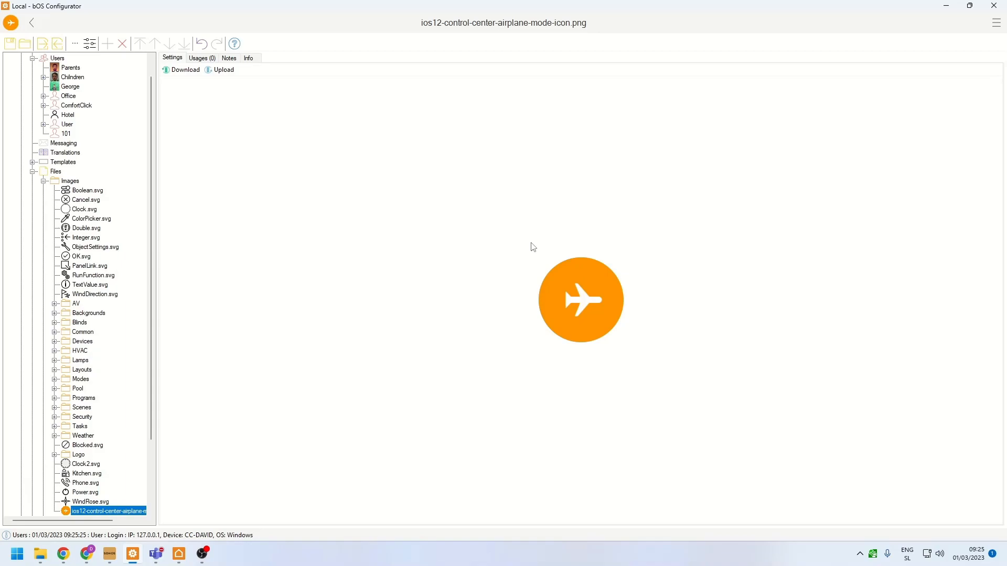
# - Switch to bOS Client and view the Alarm and HVAC pages and the Floor plan page under Rooms
pyautogui.click(181, 556)
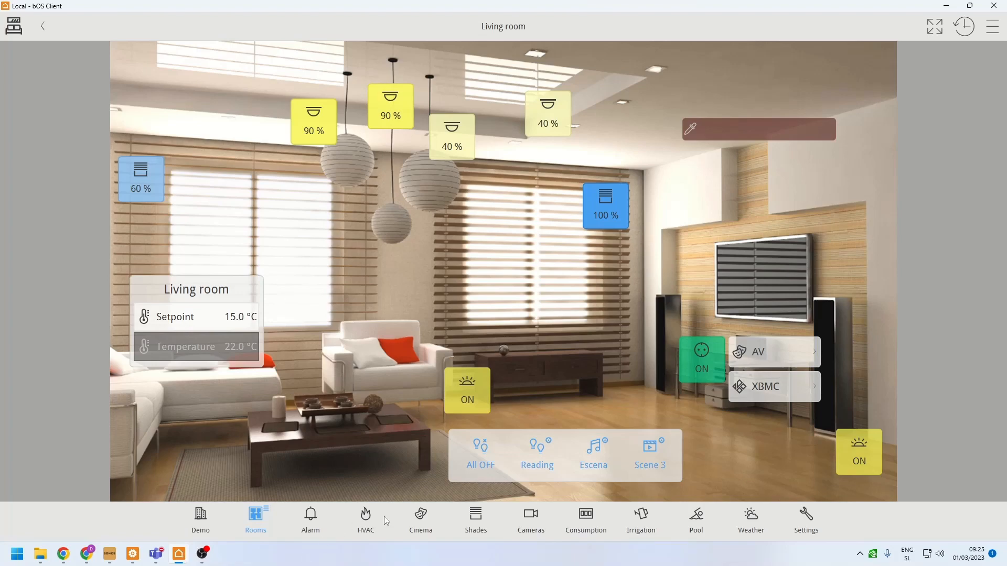
pyautogui.click(318, 525)
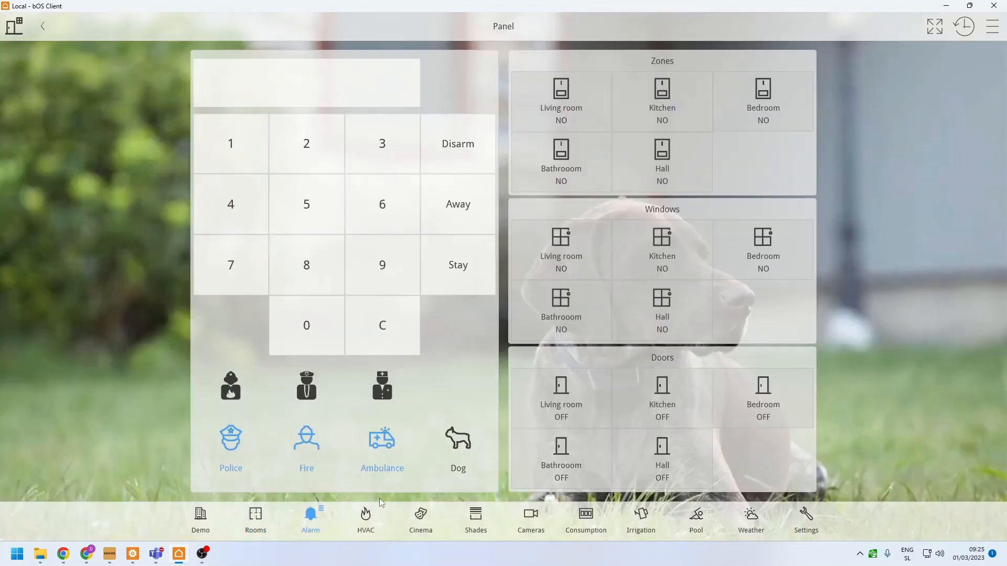
pyautogui.click(370, 514)
pyautogui.click(245, 524)
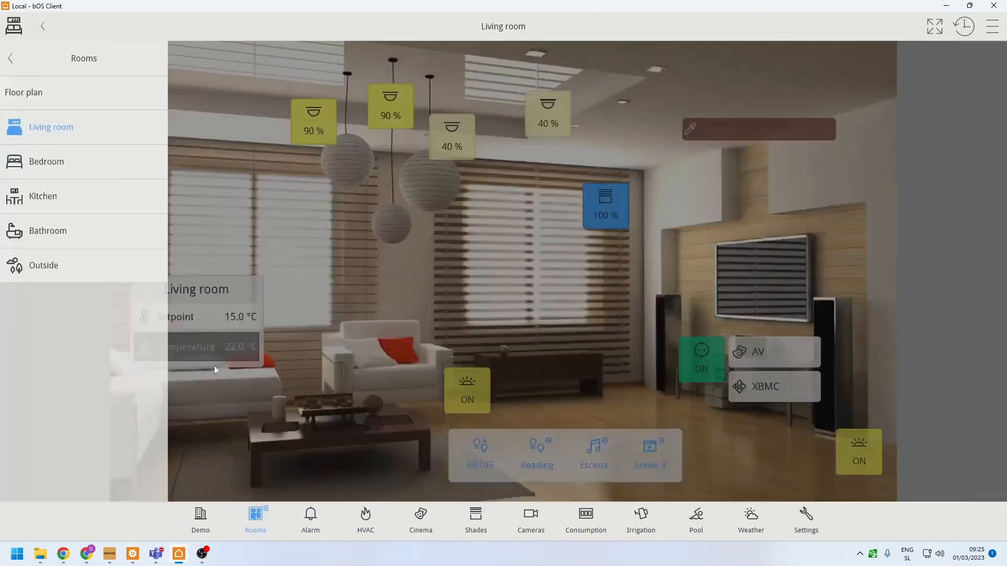
pyautogui.click(47, 107)
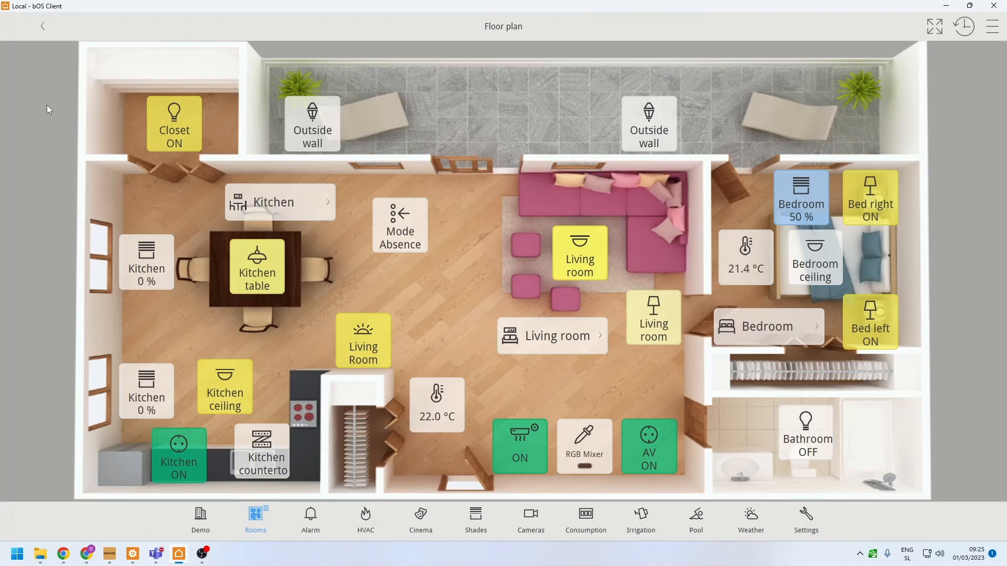
# - View the Weather settings under Web in bOS Configurator and the Weather page in bOS Client
pyautogui.click(133, 555)
pyautogui.click(32, 171)
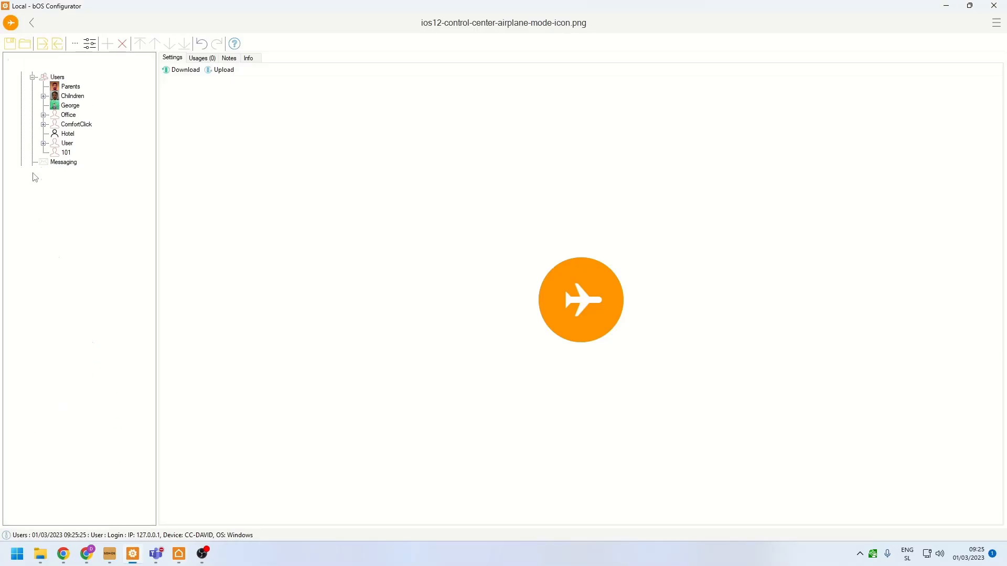
pyautogui.click(32, 219)
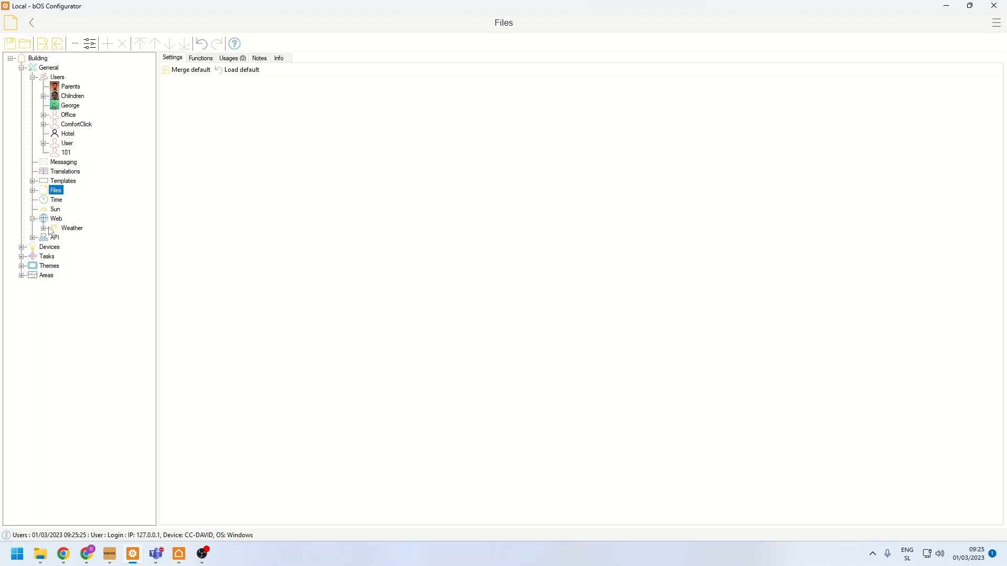
pyautogui.click(59, 230)
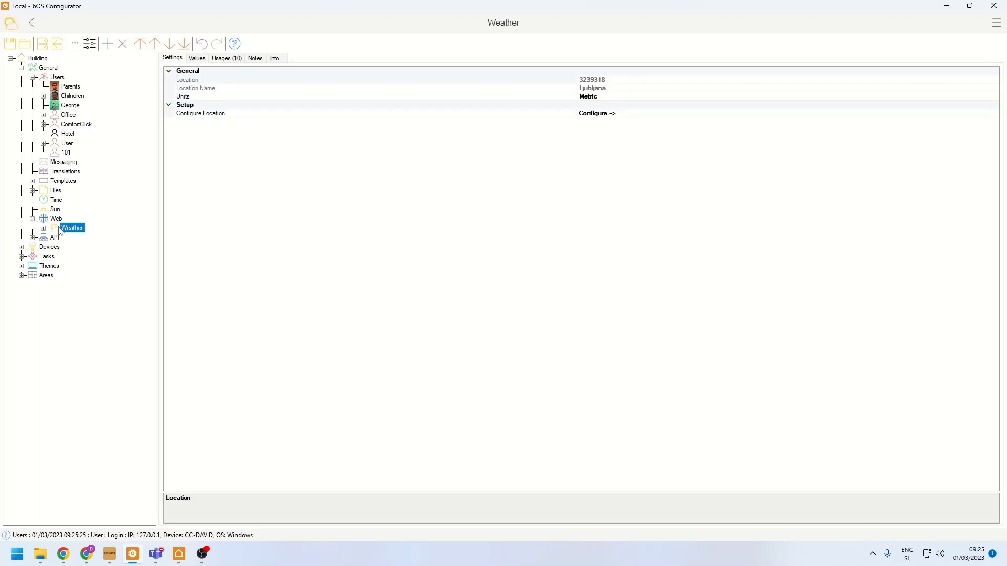
pyautogui.click(179, 554)
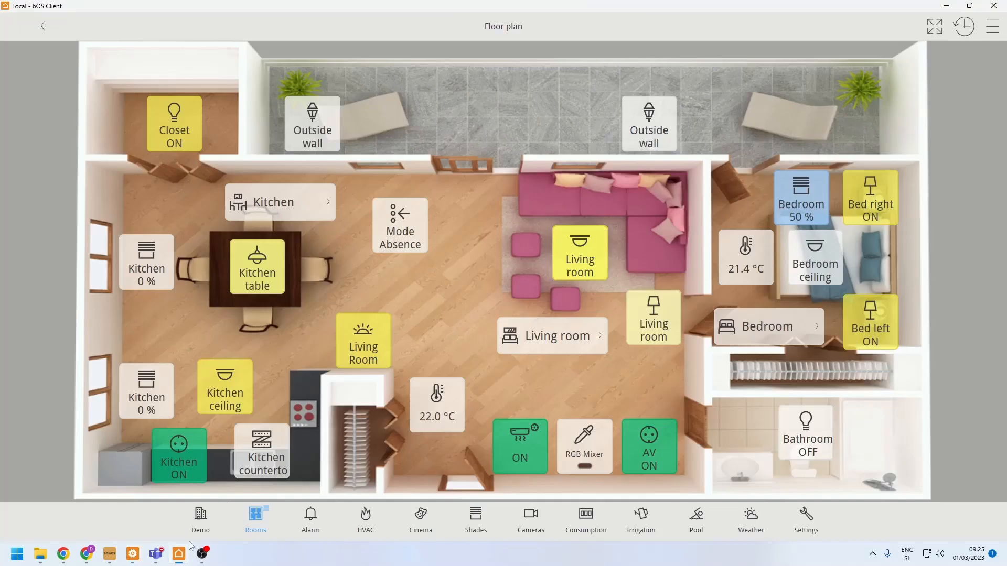
pyautogui.click(746, 525)
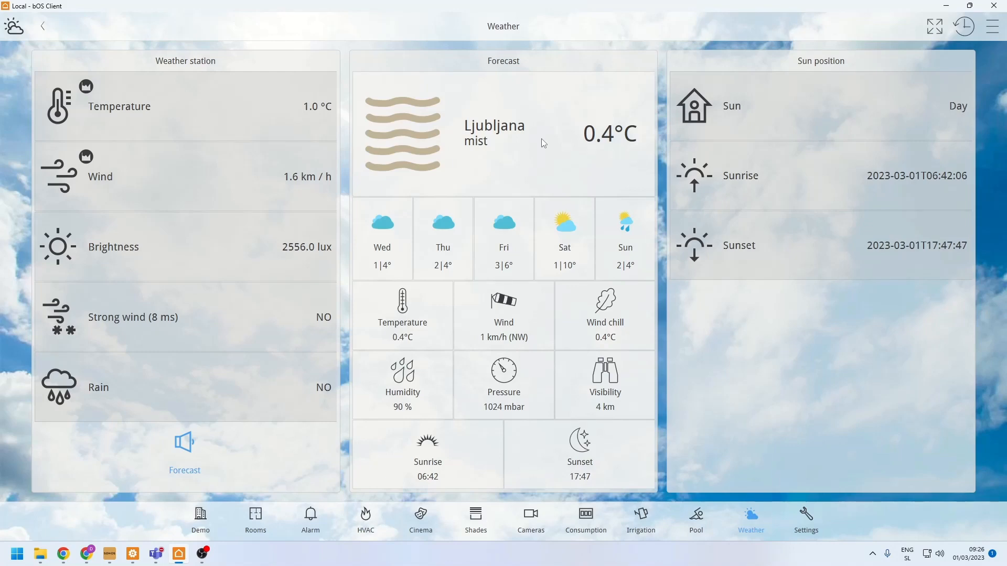
# - Switch to bOS Configurator and set the Weather location to Athens, Greece by searching for "athens"
pyautogui.click(144, 555)
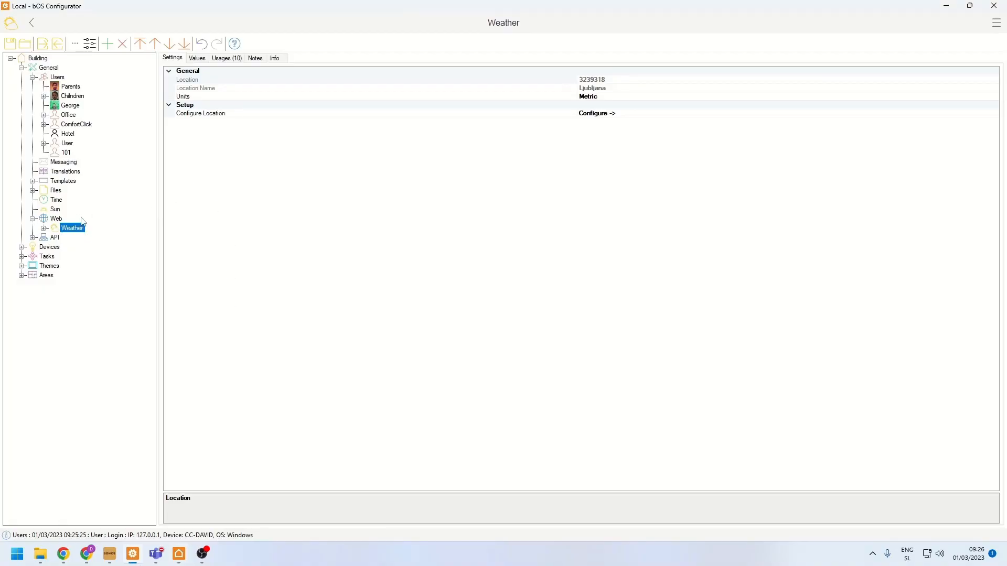
pyautogui.click(231, 115)
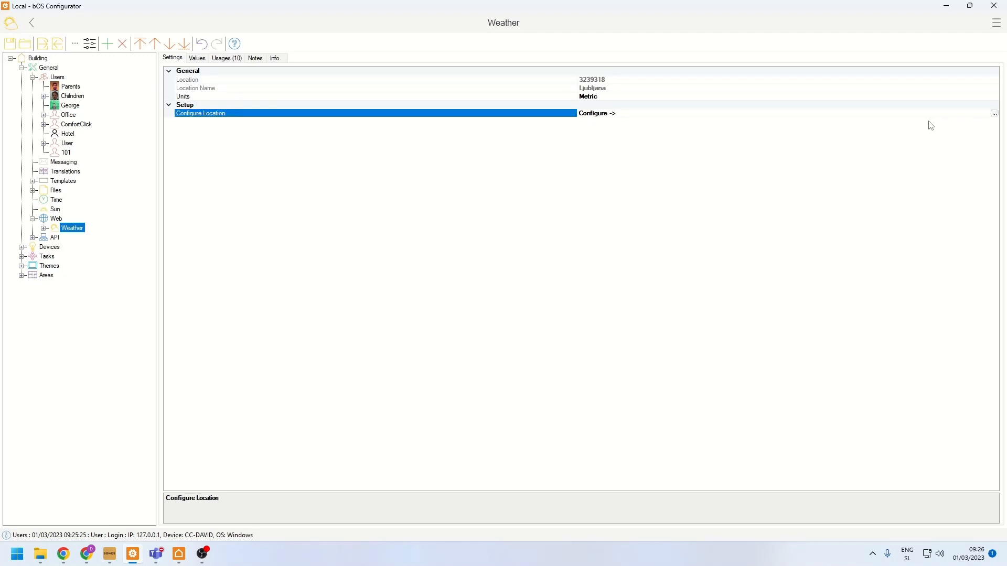
pyautogui.click(701, 89)
pyautogui.click(610, 115)
pyautogui.click(994, 114)
pyautogui.click(475, 185)
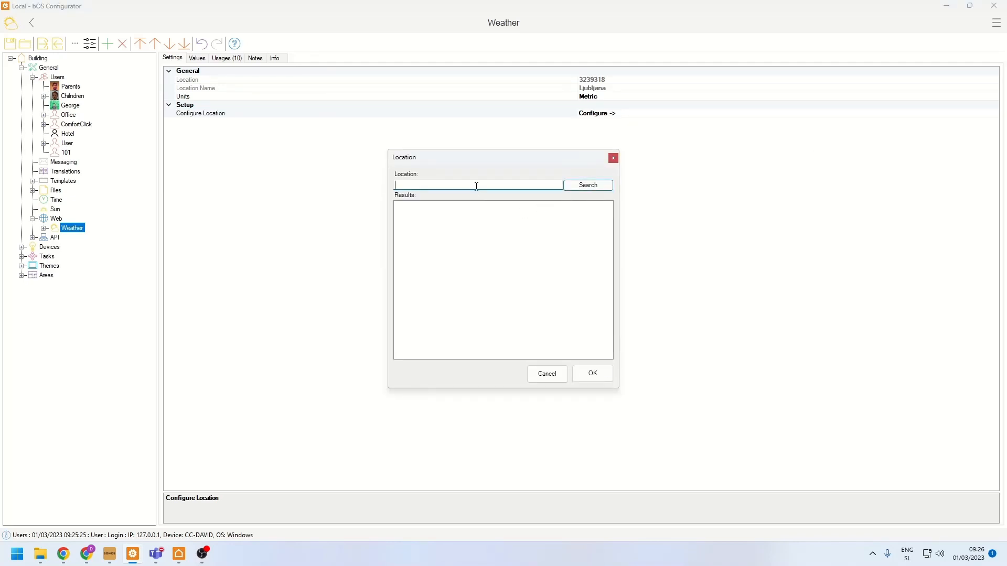
pyautogui.write('athens')
pyautogui.click(586, 186)
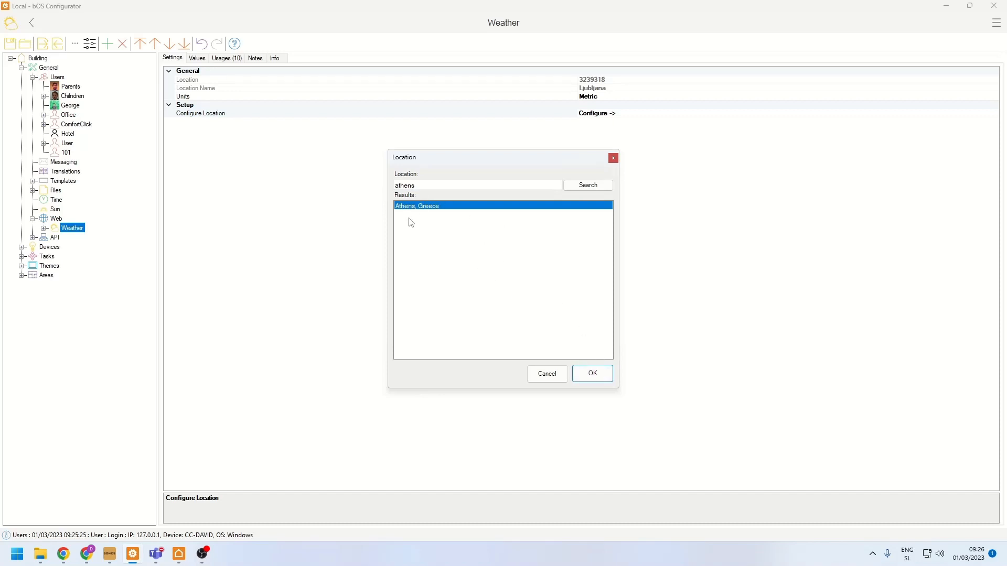
pyautogui.click(422, 187)
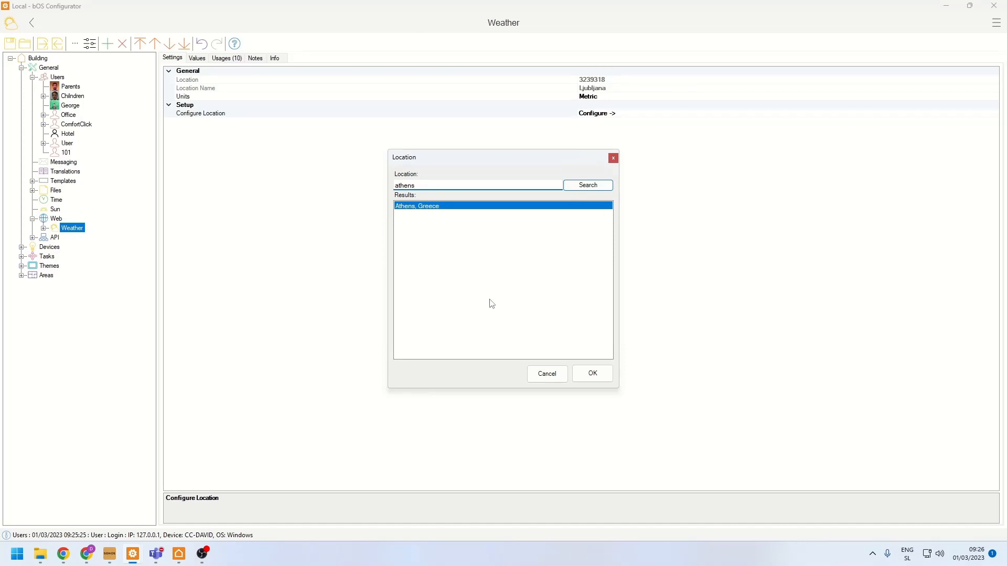
pyautogui.click(593, 374)
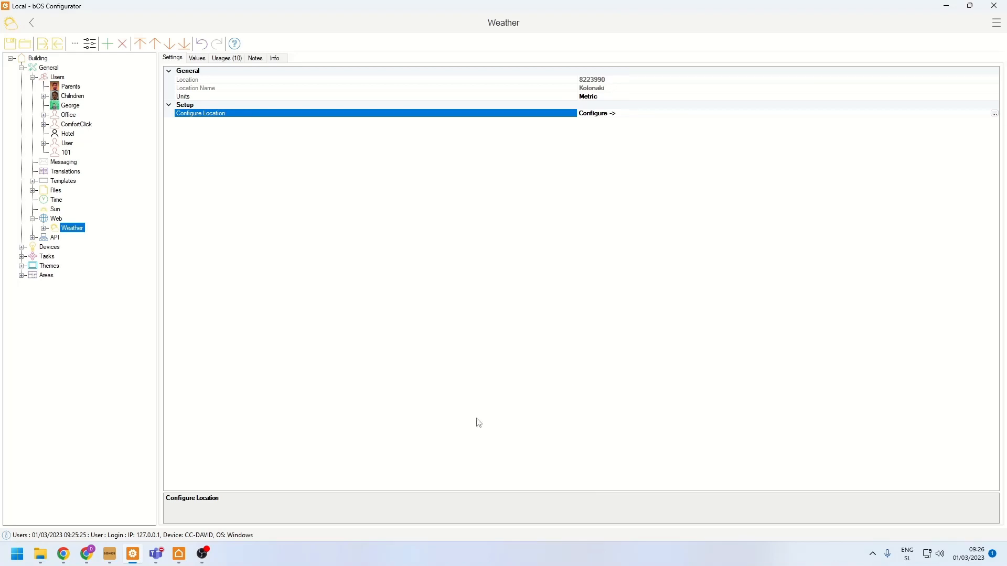
# - Check the forecast on the Weather page in bOS Client and examine the Weather object's list of values in bOS Configurator
pyautogui.click(179, 554)
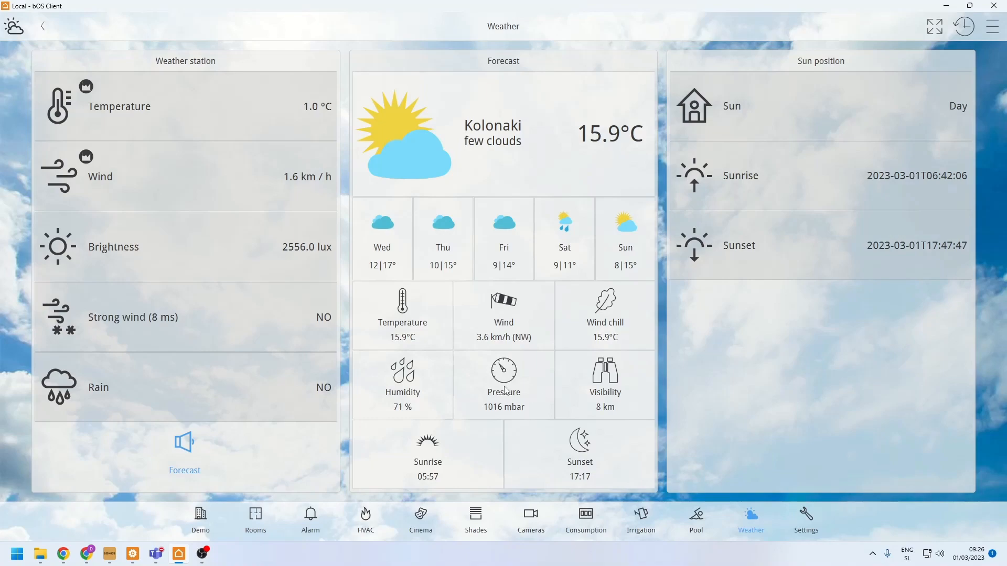
pyautogui.click(138, 556)
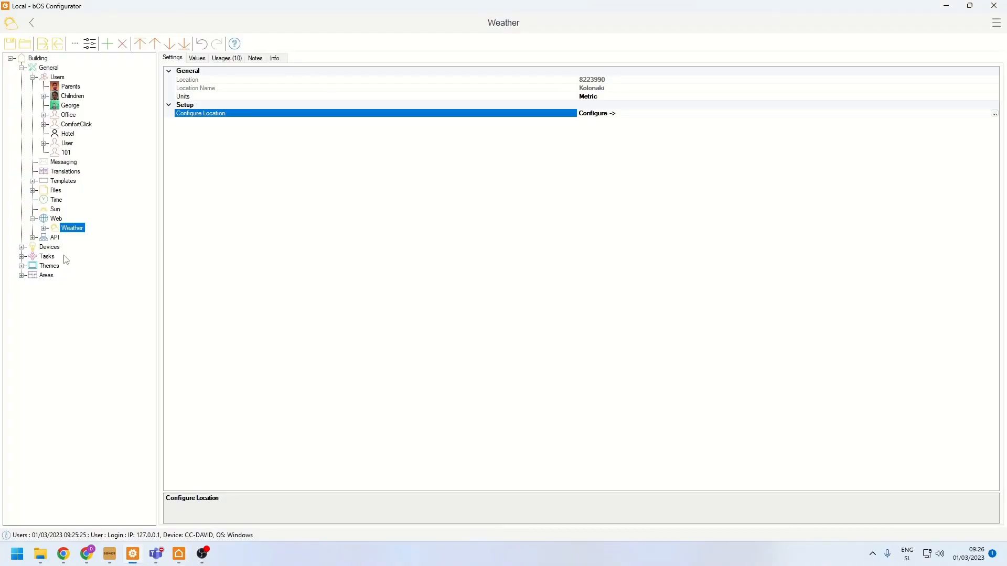
pyautogui.click(196, 58)
pyautogui.moveTo(197, 75); pyautogui.dragTo(190, 159)
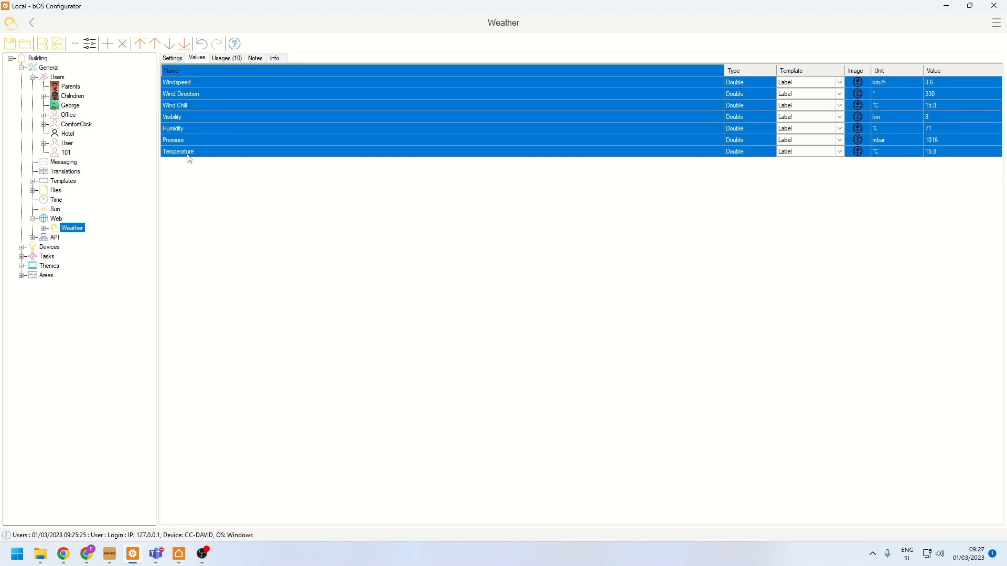
pyautogui.click(190, 159)
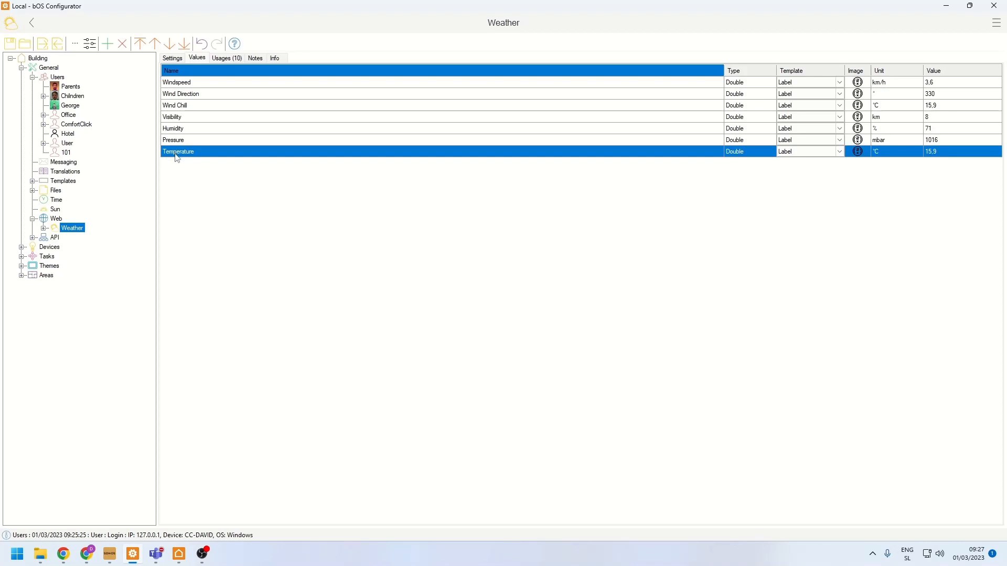
pyautogui.click(180, 87)
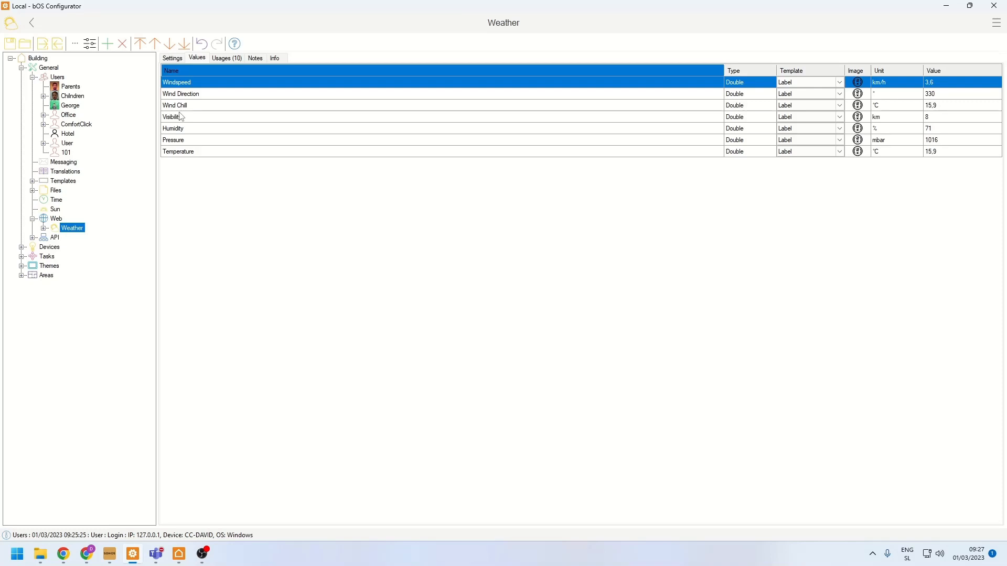
# - View the API integrations under General, including the Alexa endpoints and the HomeKit settings
pyautogui.click(32, 219)
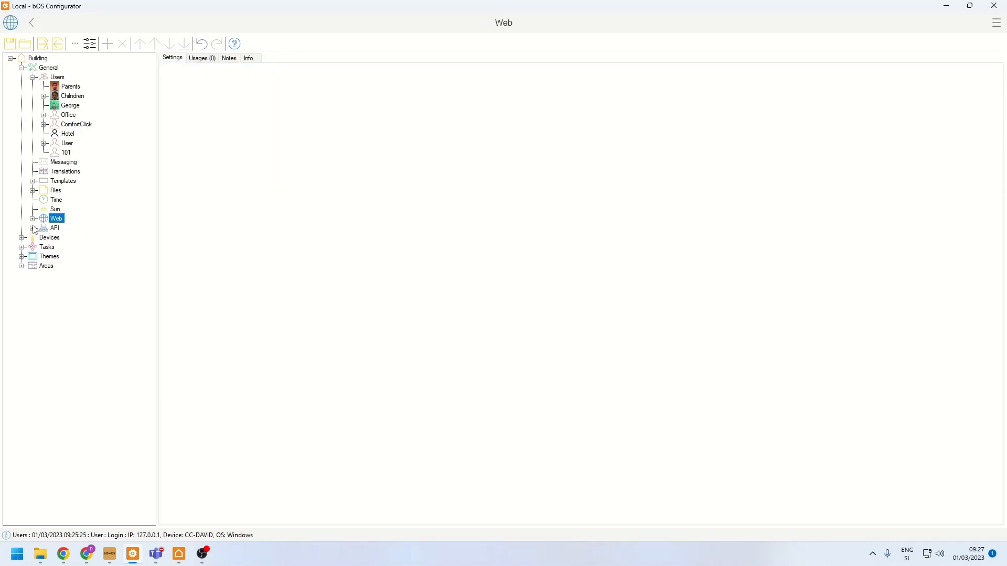
pyautogui.click(33, 228)
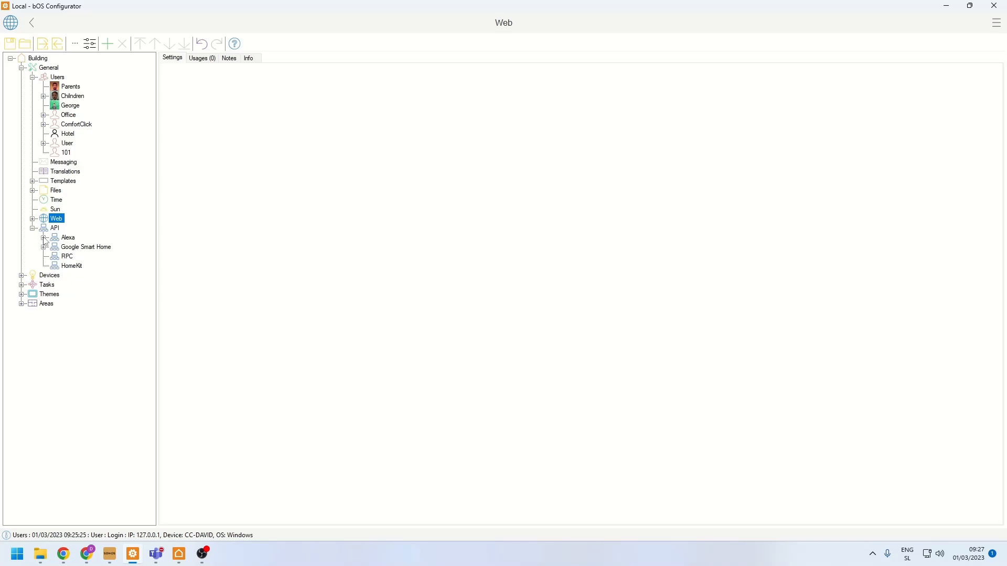
pyautogui.click(44, 237)
pyautogui.click(54, 247)
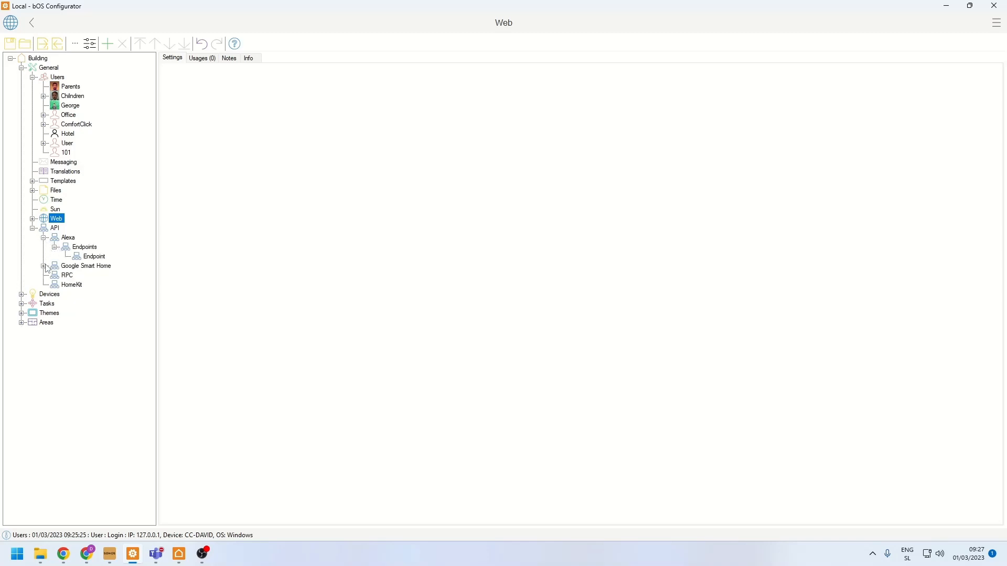
pyautogui.click(70, 286)
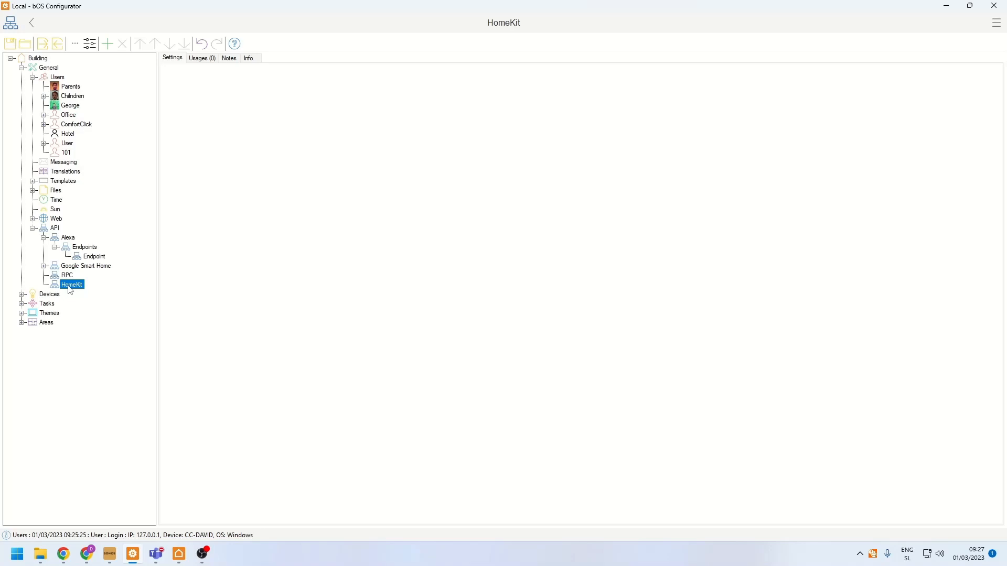
# - View the settings of the Alexa endpoint and its device controllers, such as Playback, Percentage and Power Level Controller
pyautogui.click(81, 257)
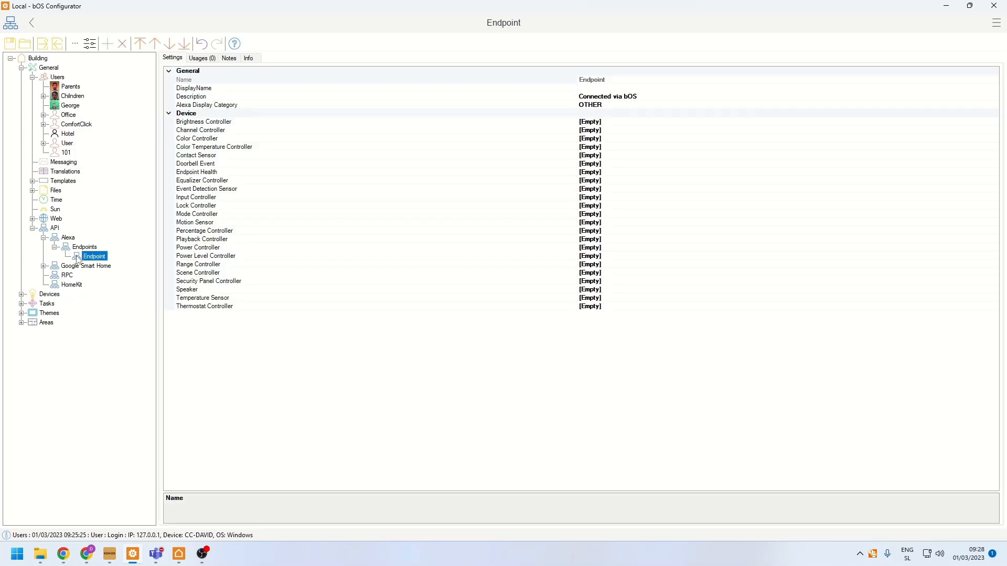
pyautogui.click(433, 241)
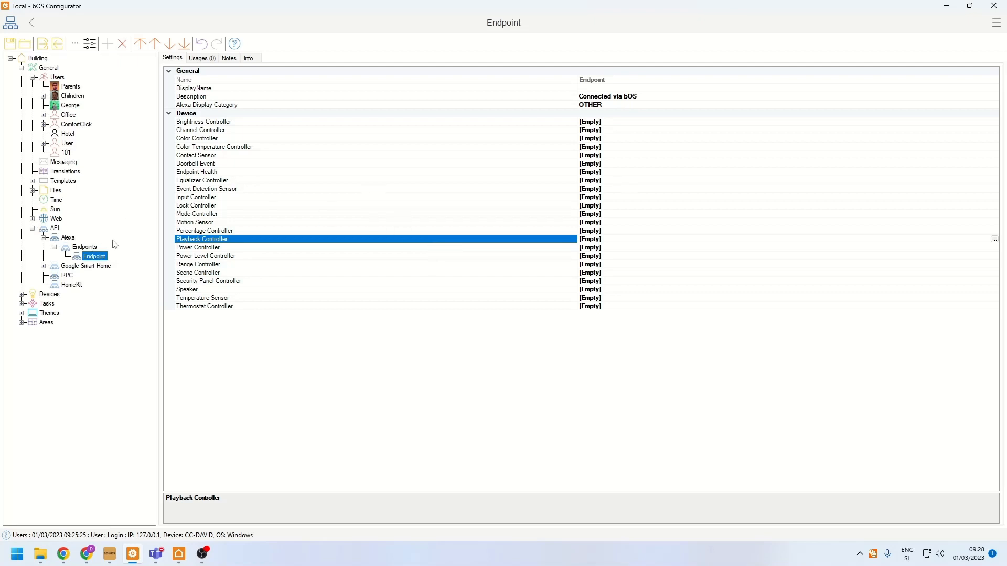
pyautogui.click(197, 231)
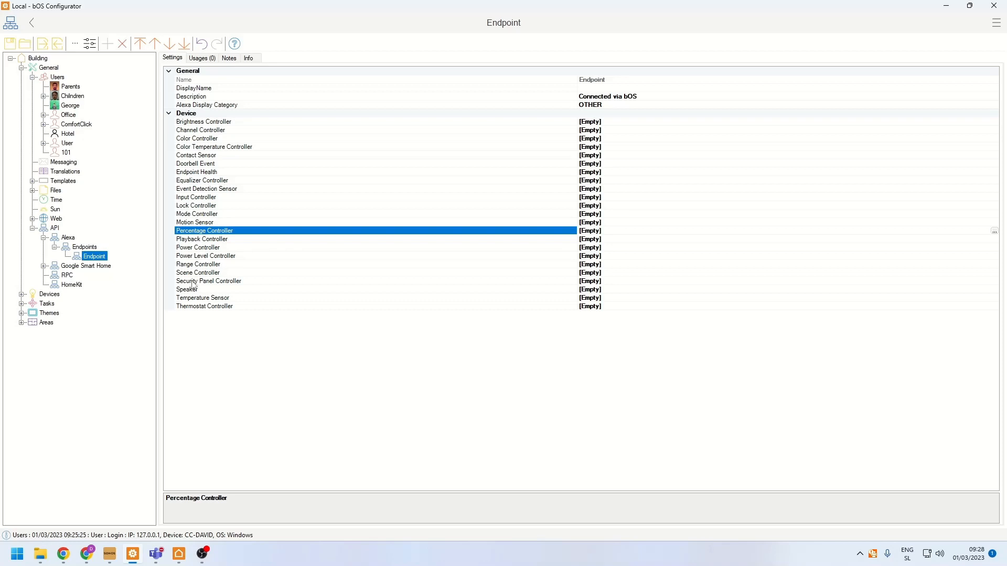
pyautogui.click(198, 256)
# - Set the Alexa endpoint's Power Controller reference to the first item in the Switching folder of KNX1's Lighting
pyautogui.click(200, 248)
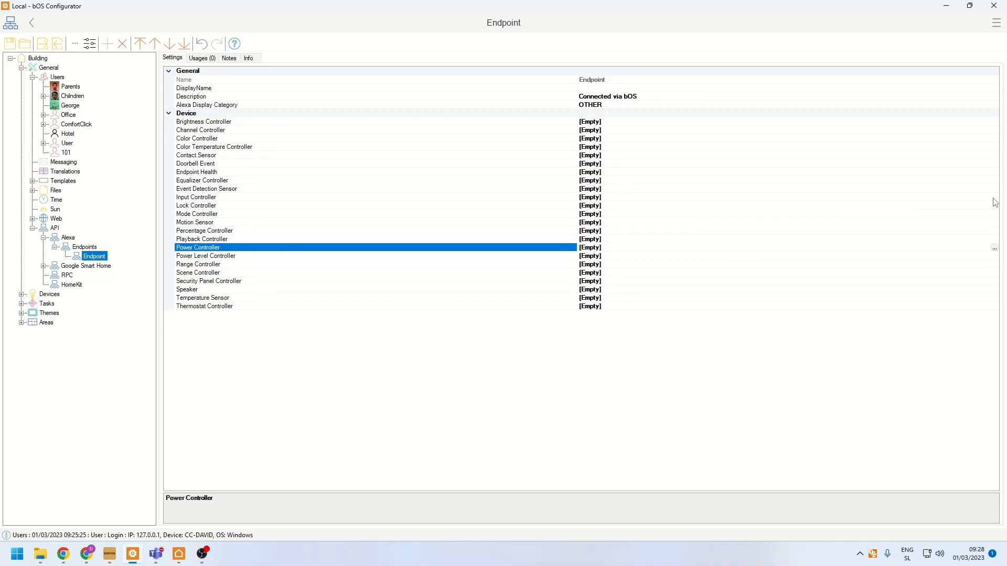
pyautogui.click(994, 247)
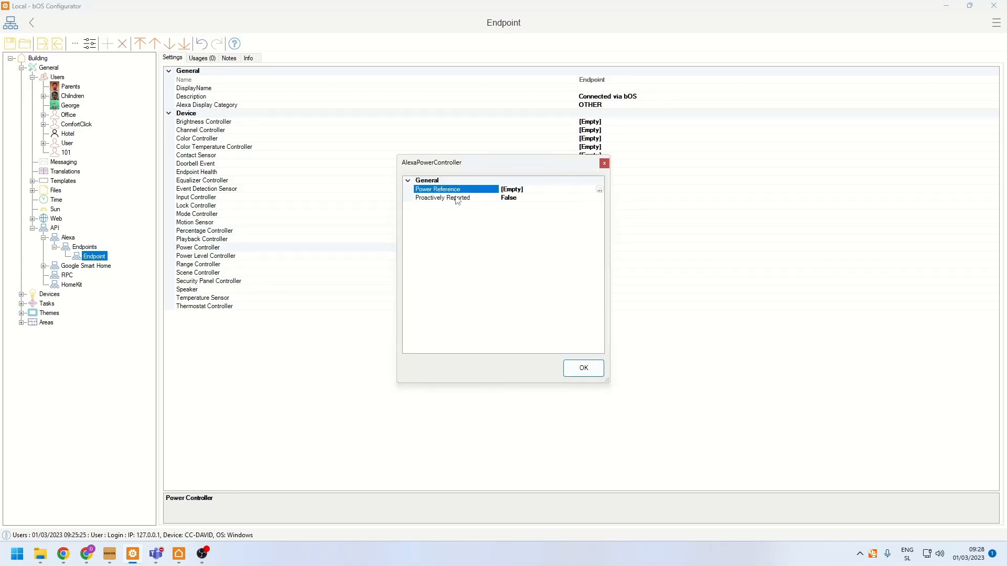
pyautogui.click(600, 190)
pyautogui.click(427, 194)
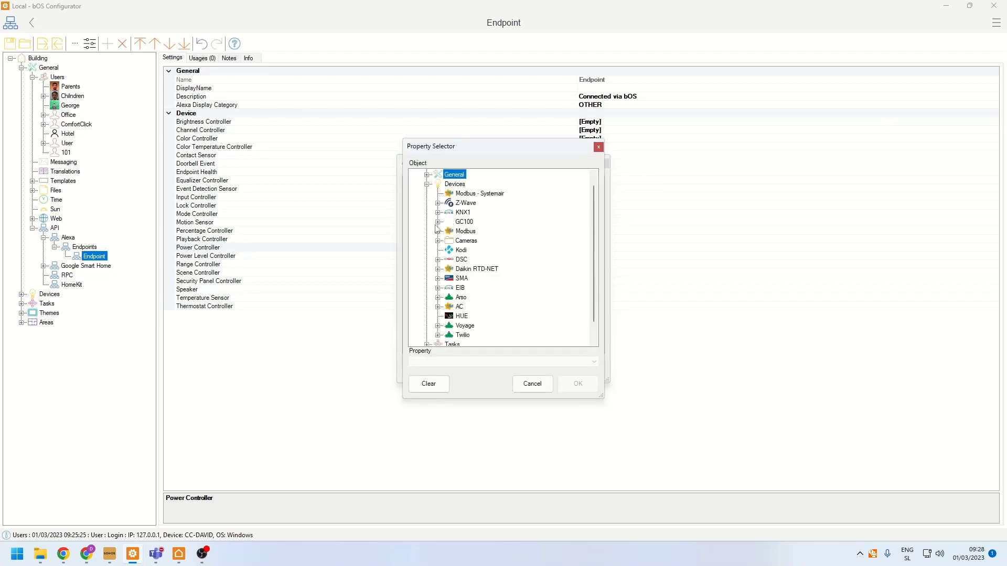
pyautogui.click(440, 214)
pyautogui.click(449, 222)
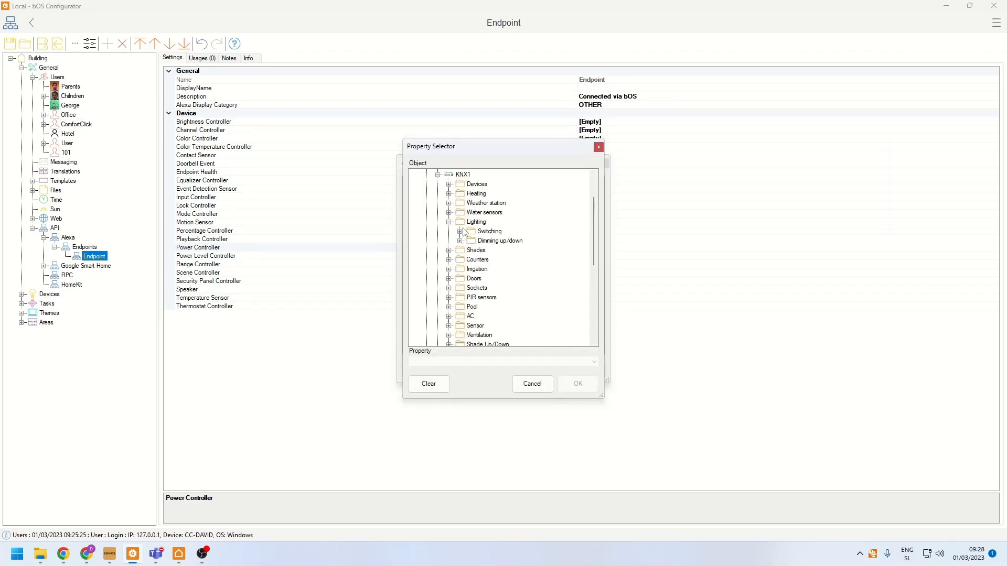
pyautogui.click(460, 232)
pyautogui.click(506, 241)
pyautogui.click(578, 384)
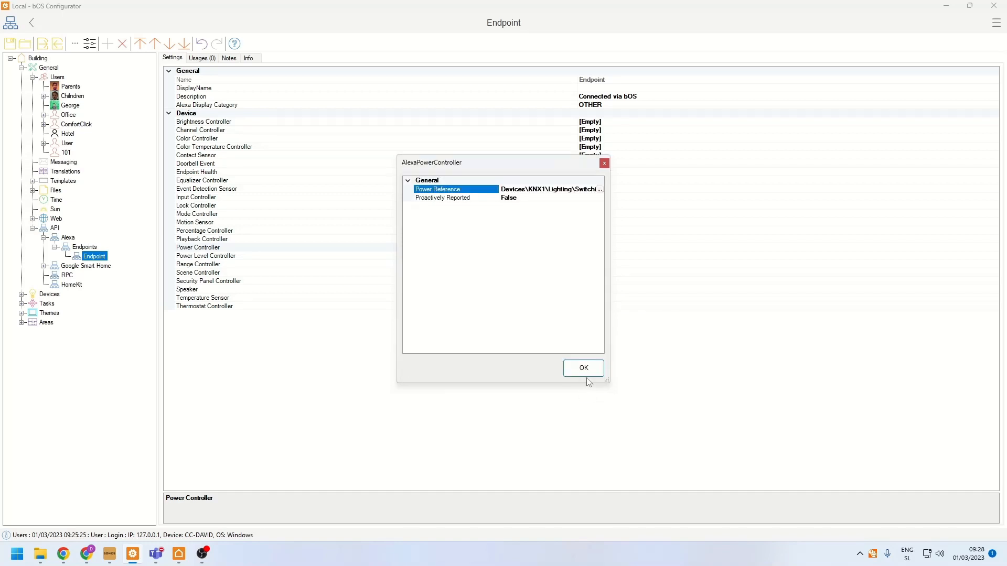
pyautogui.click(582, 367)
# - Set the Alexa endpoint's DisplayName to Kitchen
pyautogui.click(576, 89)
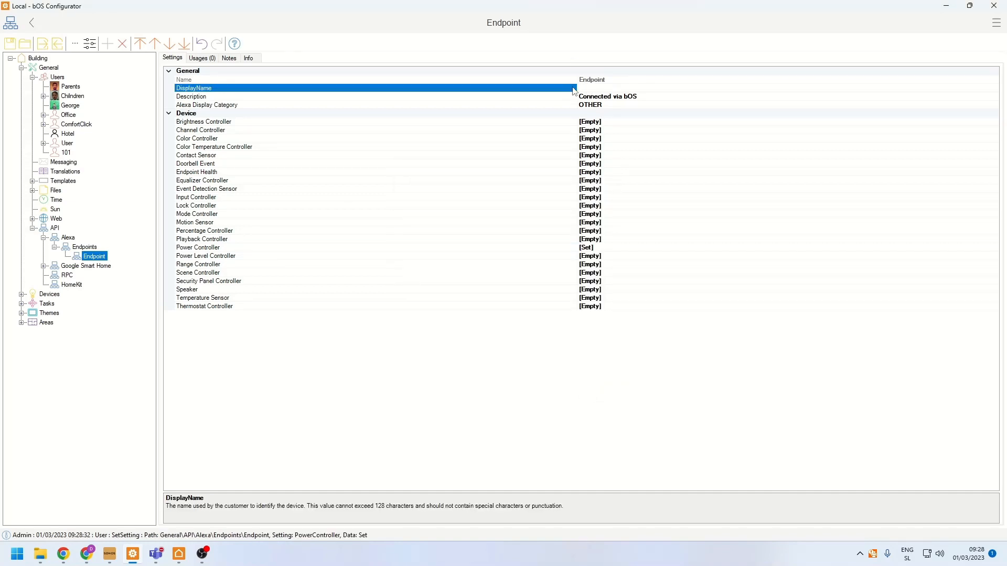
pyautogui.write('Kitchen')
pyautogui.press('Return')
pyautogui.click(251, 199)
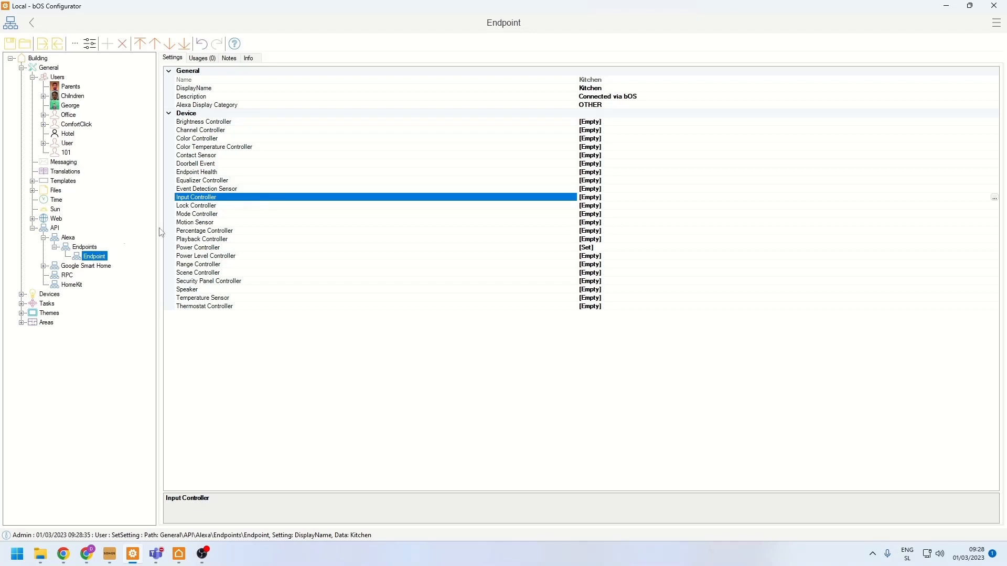
# - View the Google Smart Home and HomeKit settings, and return to the Alexa endpoint's settings
pyautogui.click(66, 269)
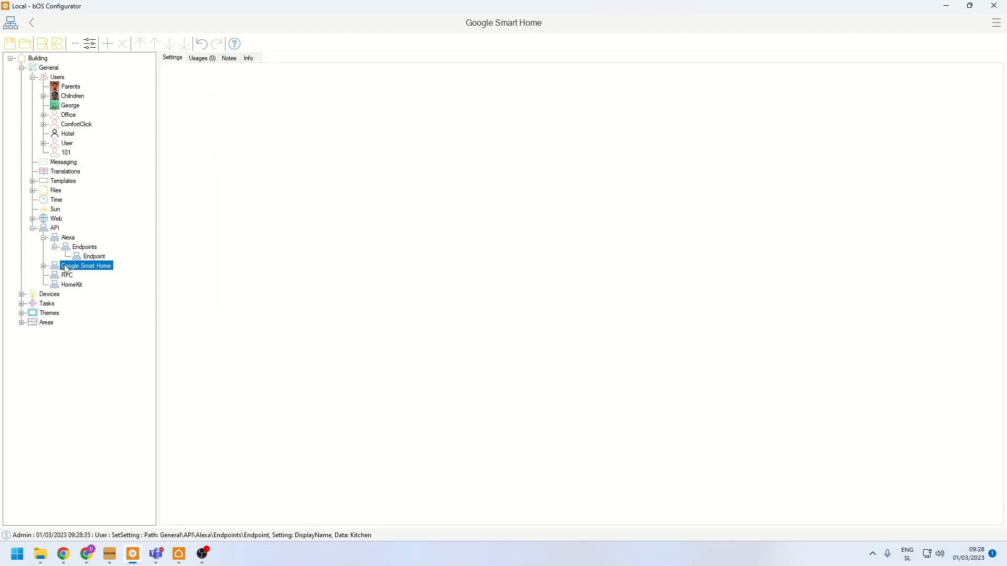
pyautogui.click(64, 287)
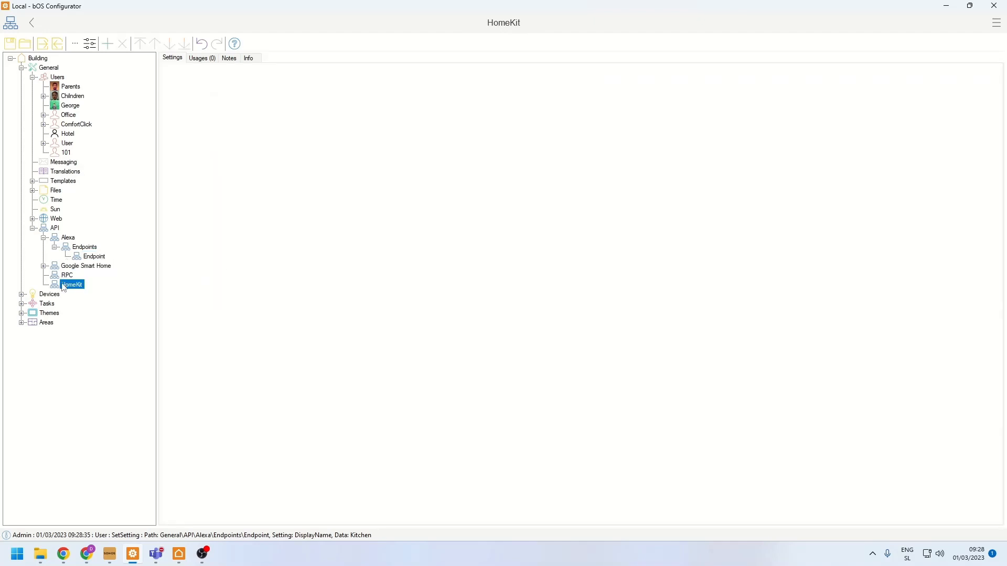
pyautogui.click(75, 267)
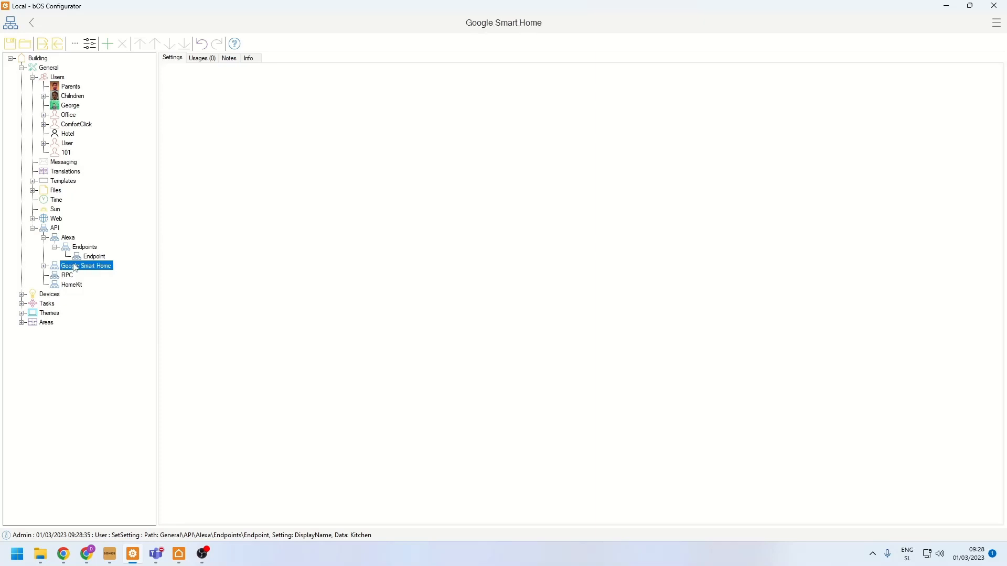
pyautogui.click(80, 251)
pyautogui.click(92, 257)
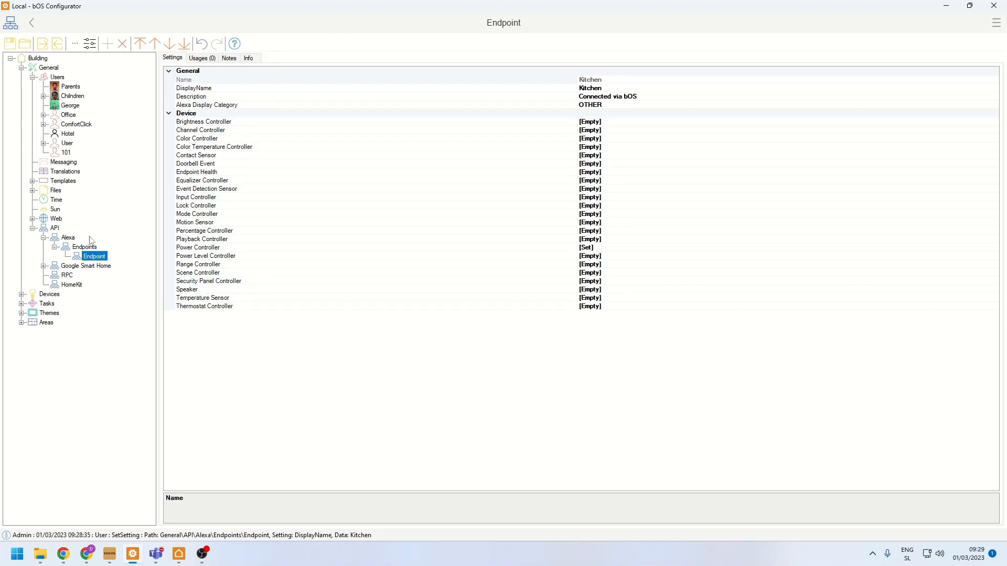
# - Collapse the Users, API and General branches of the building tree and select Devices
pyautogui.click(33, 77)
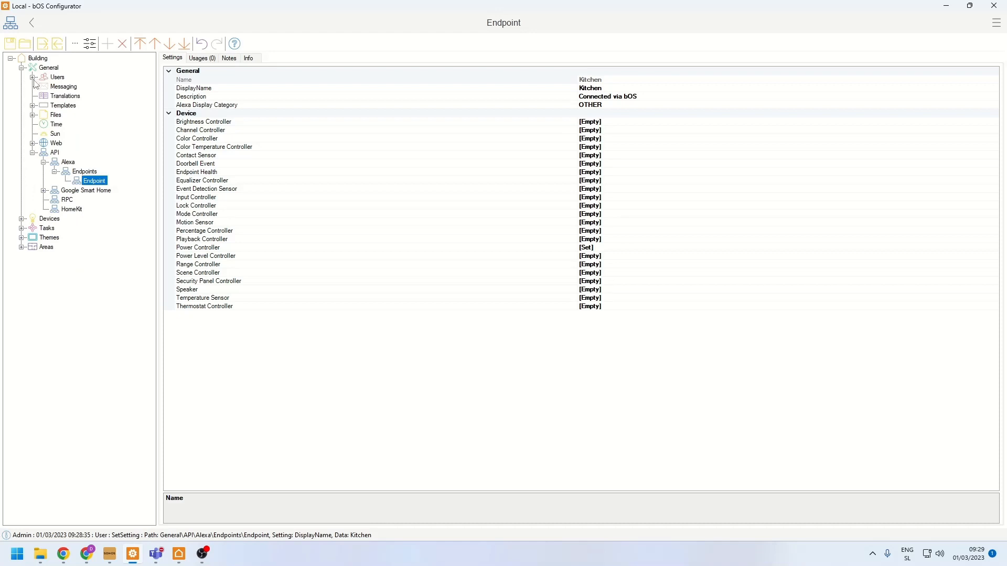
pyautogui.click(32, 153)
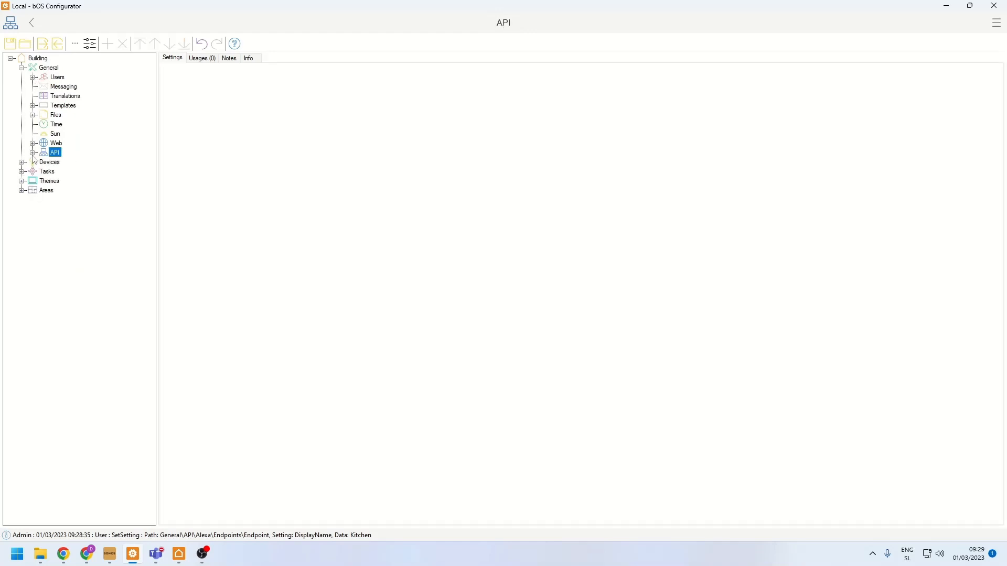
pyautogui.click(21, 68)
pyautogui.click(50, 77)
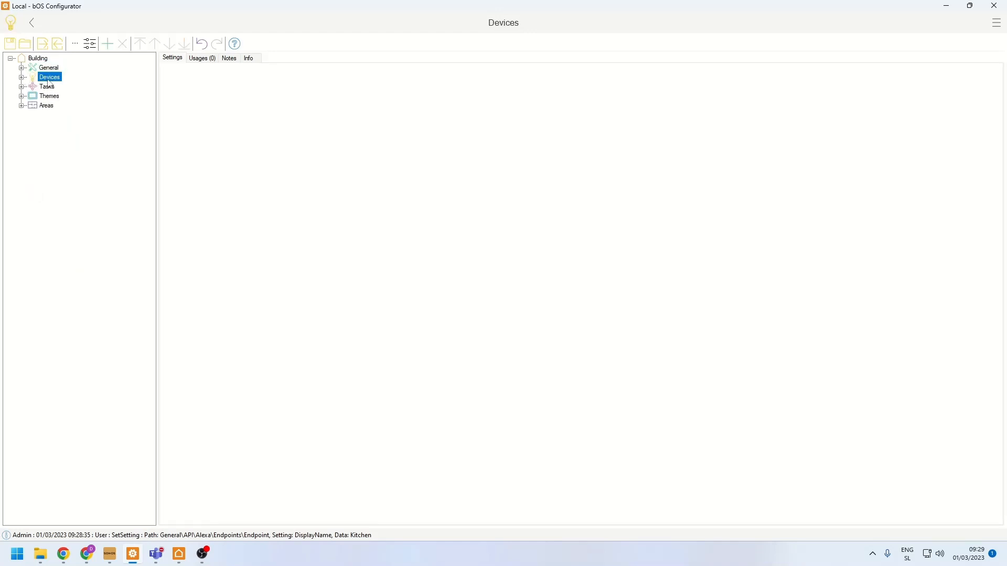
# - Start adding an object under Devices and widen the Add dialog to show the available device drivers
pyautogui.rightClick(53, 80)
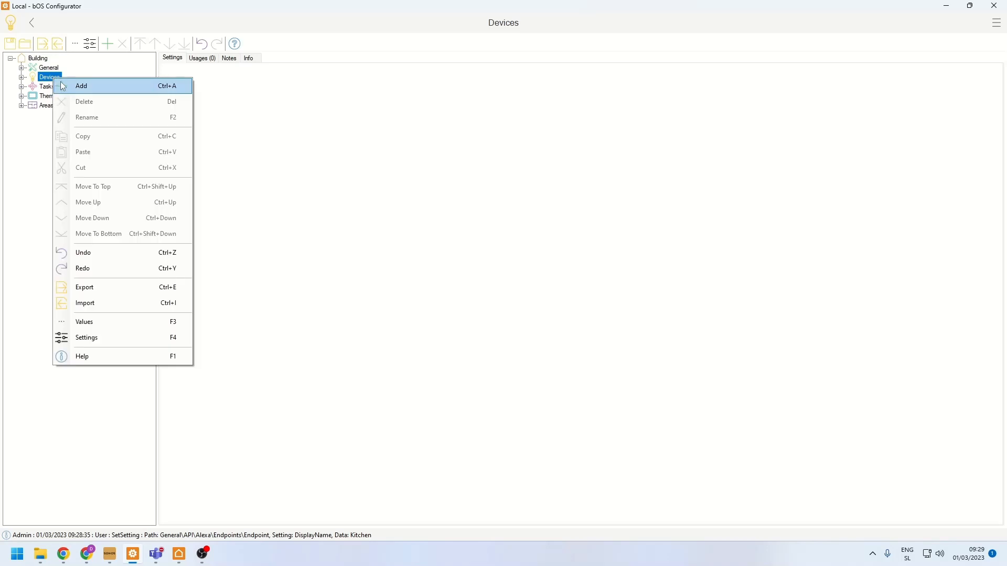
pyautogui.click(63, 87)
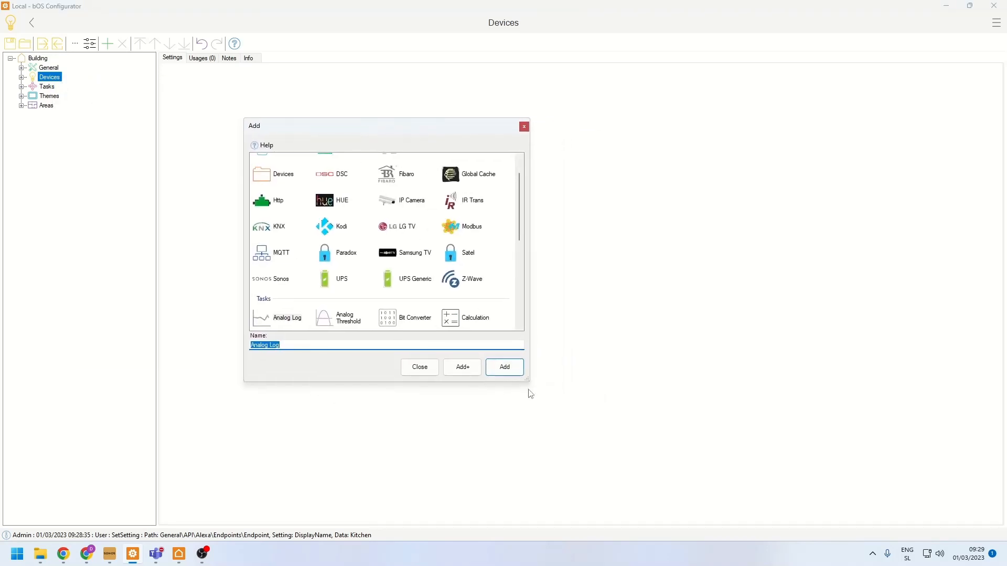
pyautogui.moveTo(529, 381); pyautogui.dragTo(794, 342)
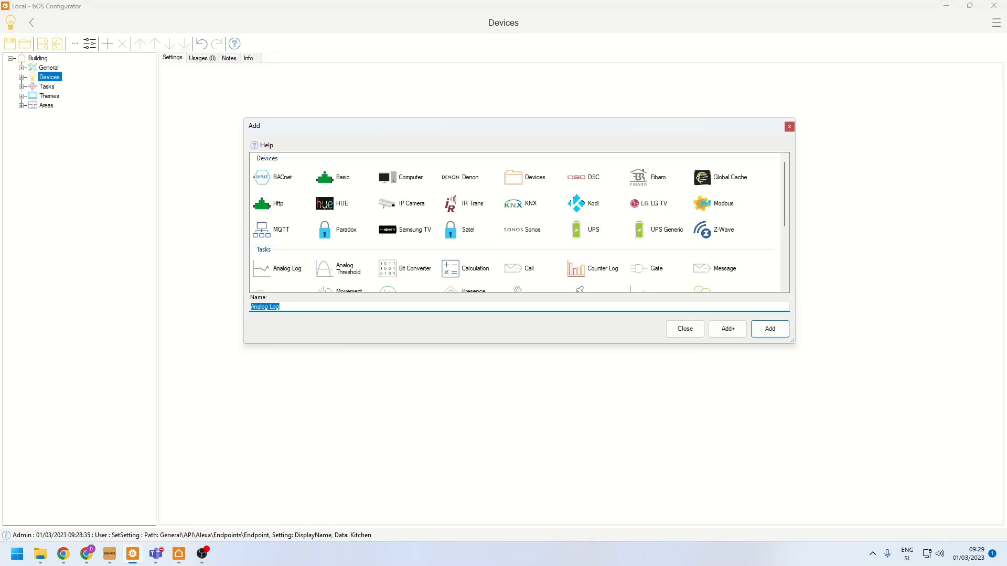
pyautogui.hotkey('alt', 'Tab')
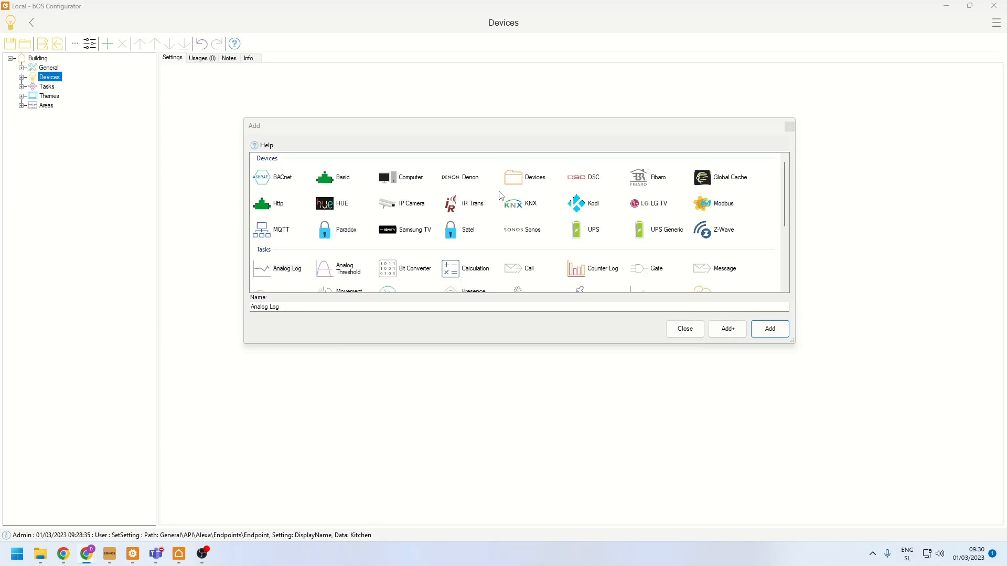
# - Look through the available drivers, including Z-Wave and BACnet, and add a KNX device
pyautogui.click(521, 204)
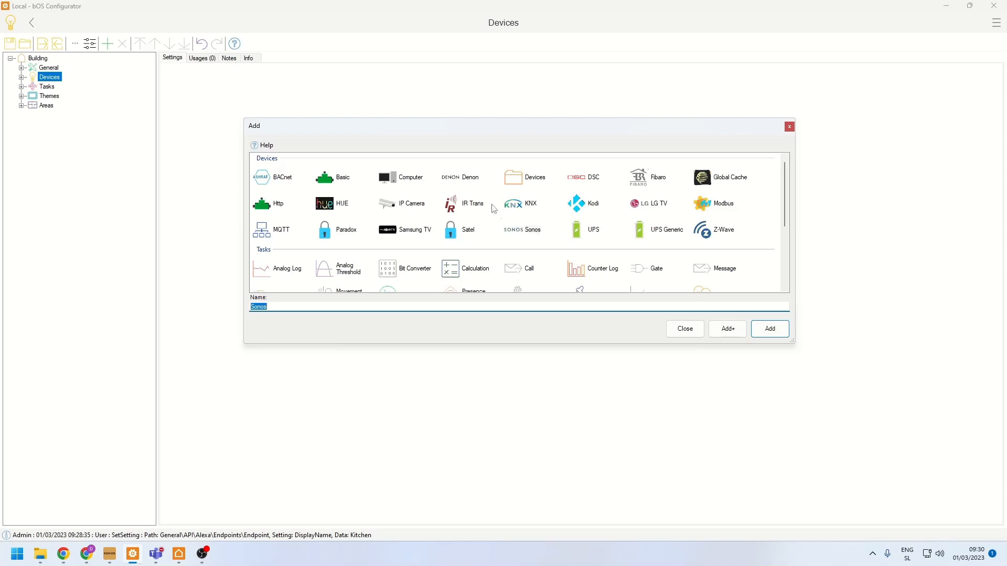
pyautogui.click(470, 182)
pyautogui.click(719, 229)
pyautogui.click(514, 201)
pyautogui.click(262, 181)
pyautogui.click(516, 208)
pyautogui.click(769, 329)
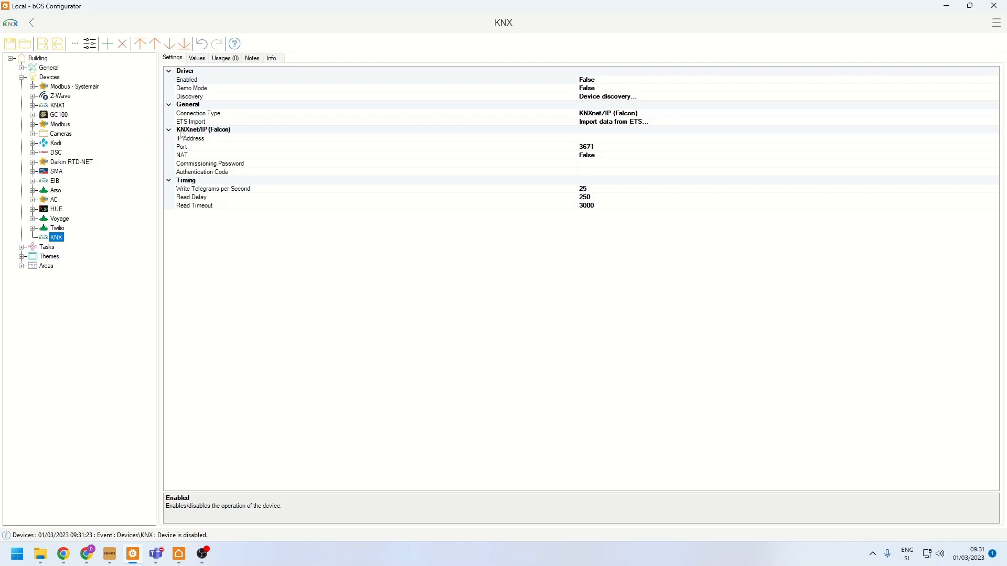
# - Review the new KNX device's connection type options without changing them, and set Demo Mode to True
pyautogui.click(232, 116)
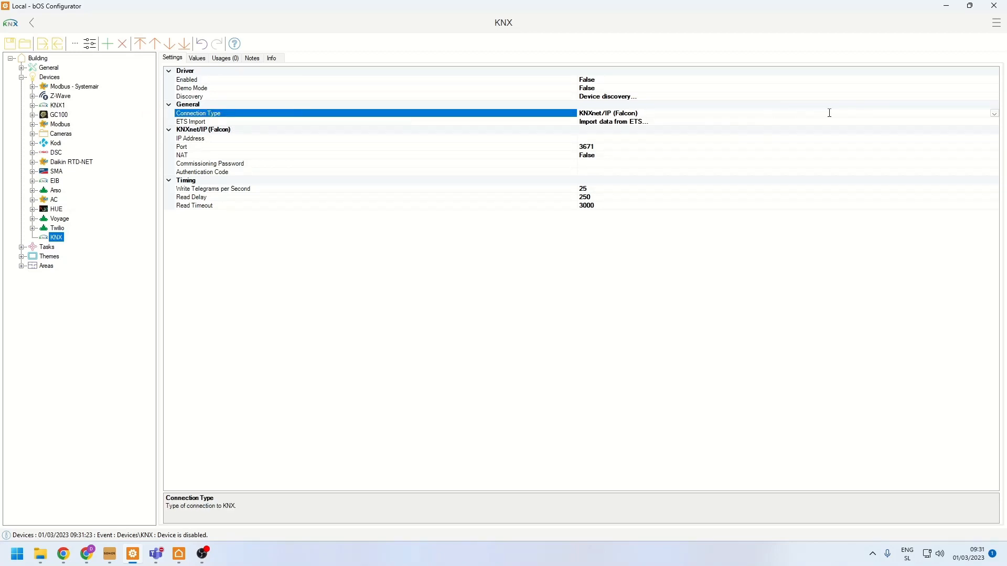
pyautogui.click(994, 114)
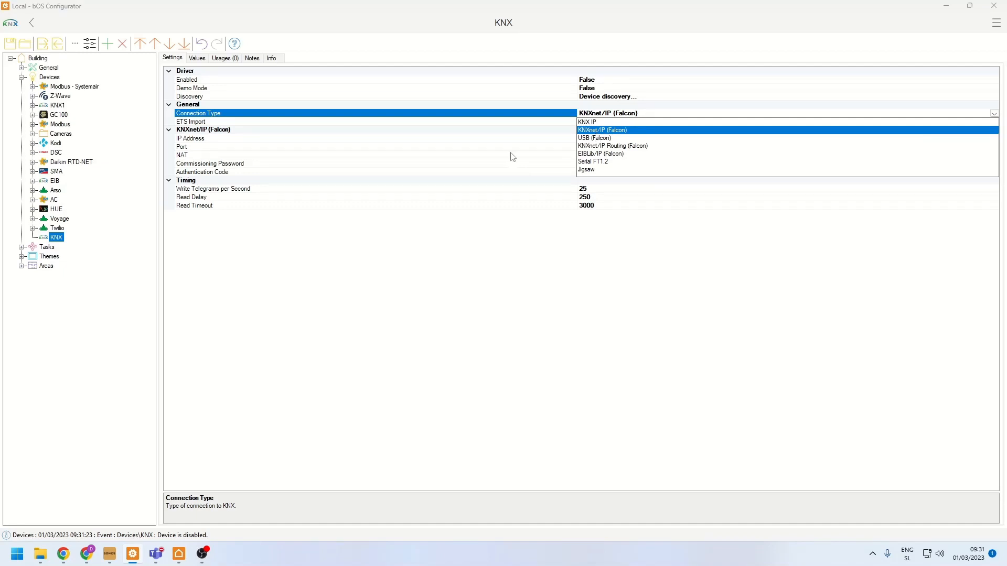
pyautogui.click(461, 160)
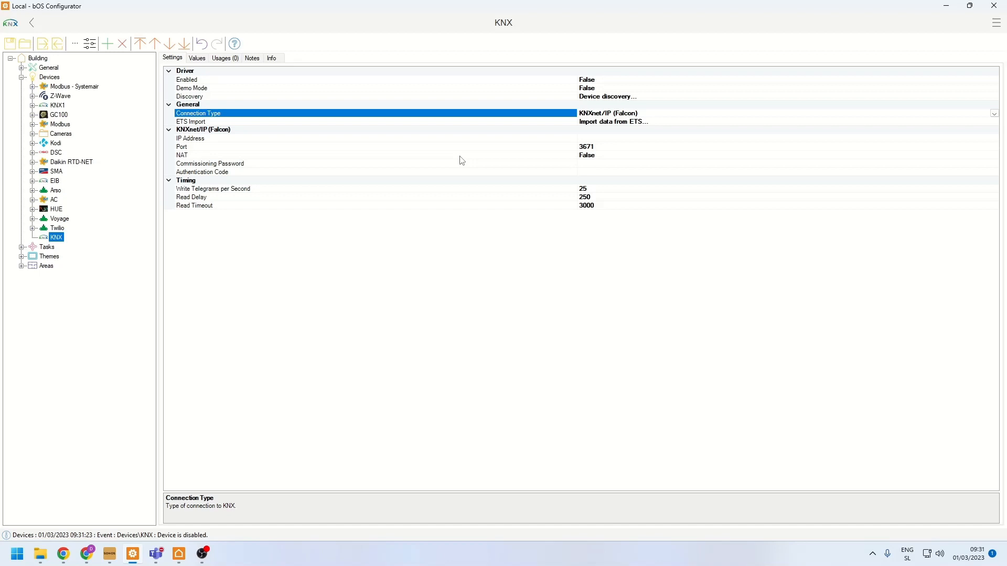
pyautogui.doubleClick(211, 90)
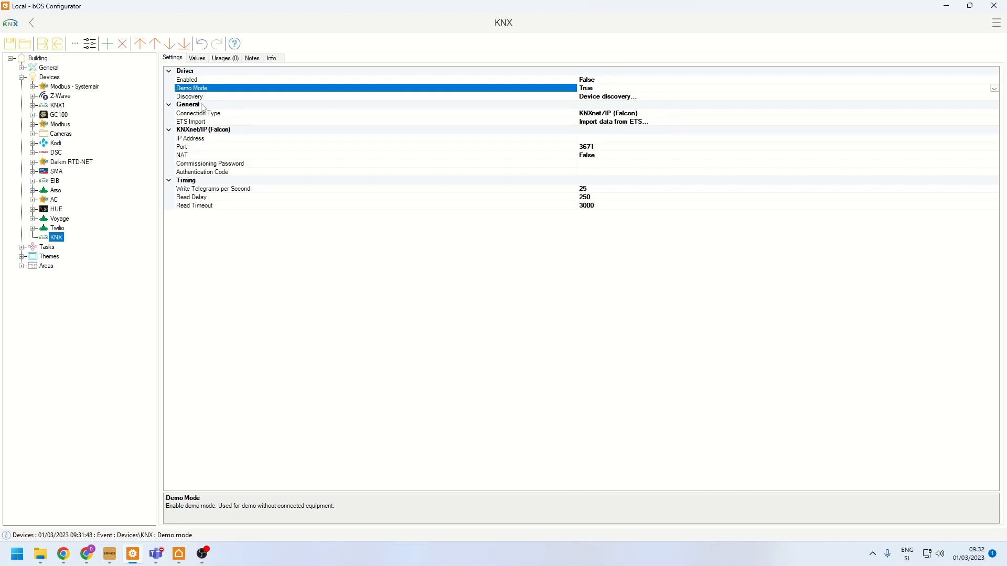
# - Start the KNX device's ETS import and load Demo.esf from the Backup_PC folder under Team on the Share (Y:) network drive
pyautogui.click(192, 125)
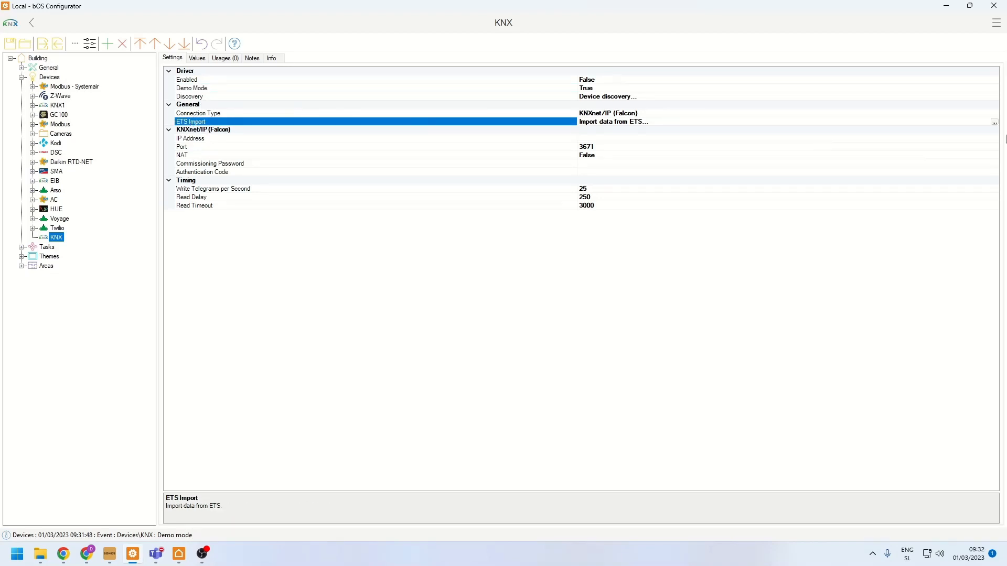
pyautogui.click(994, 122)
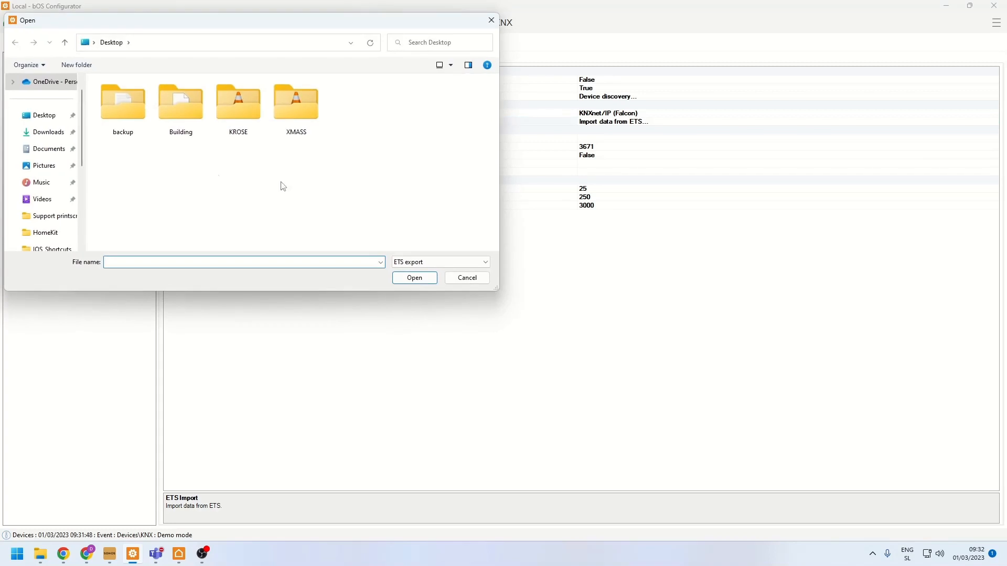
pyautogui.scroll(-3, 54, 178)
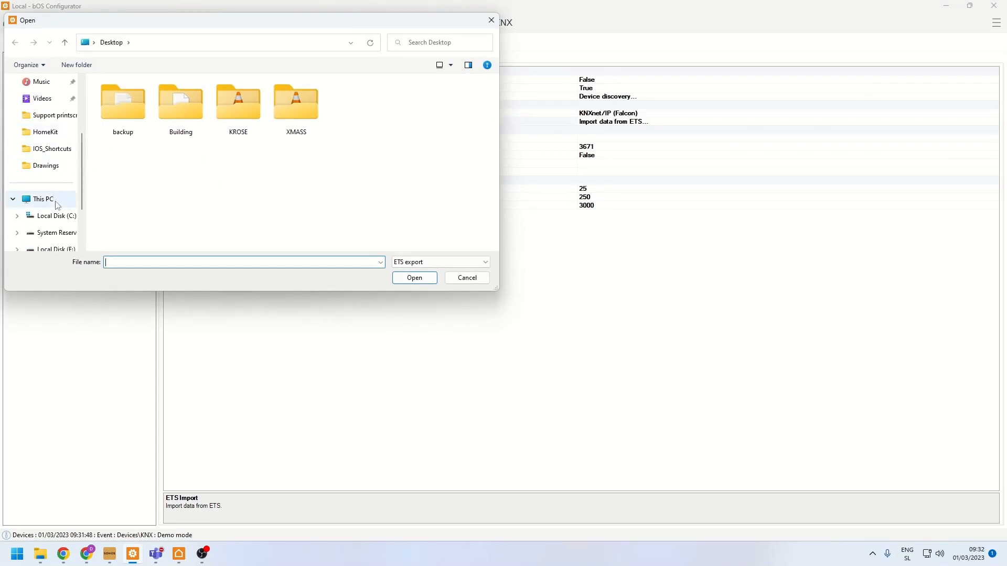
pyautogui.scroll(-3, 57, 205)
pyautogui.click(53, 199)
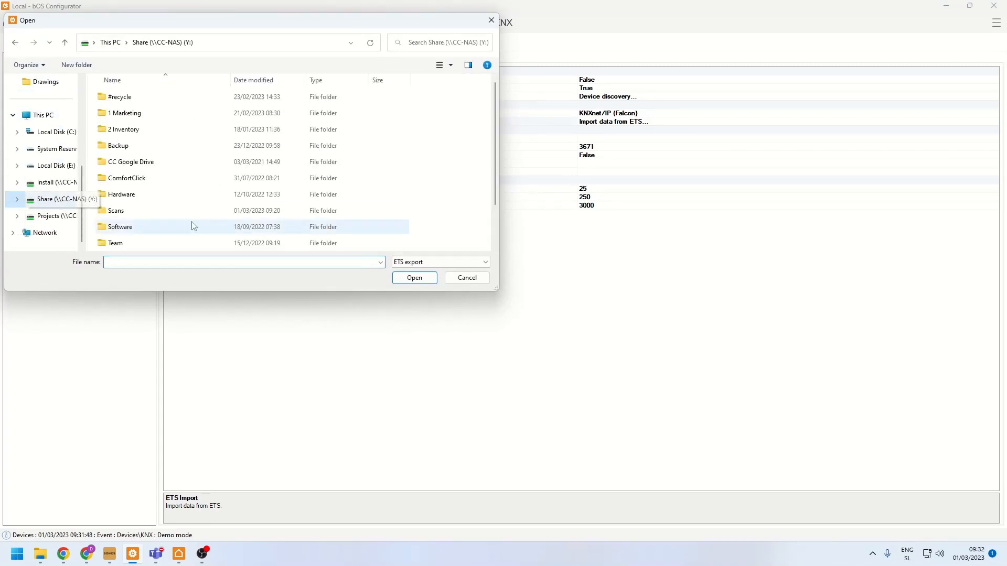
pyautogui.doubleClick(133, 243)
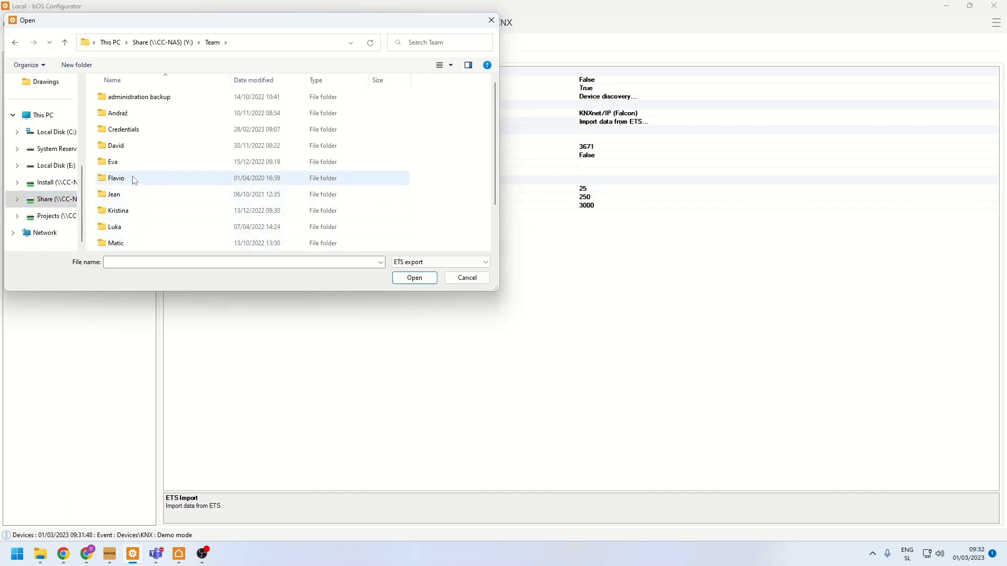
pyautogui.doubleClick(133, 146)
pyautogui.doubleClick(131, 112)
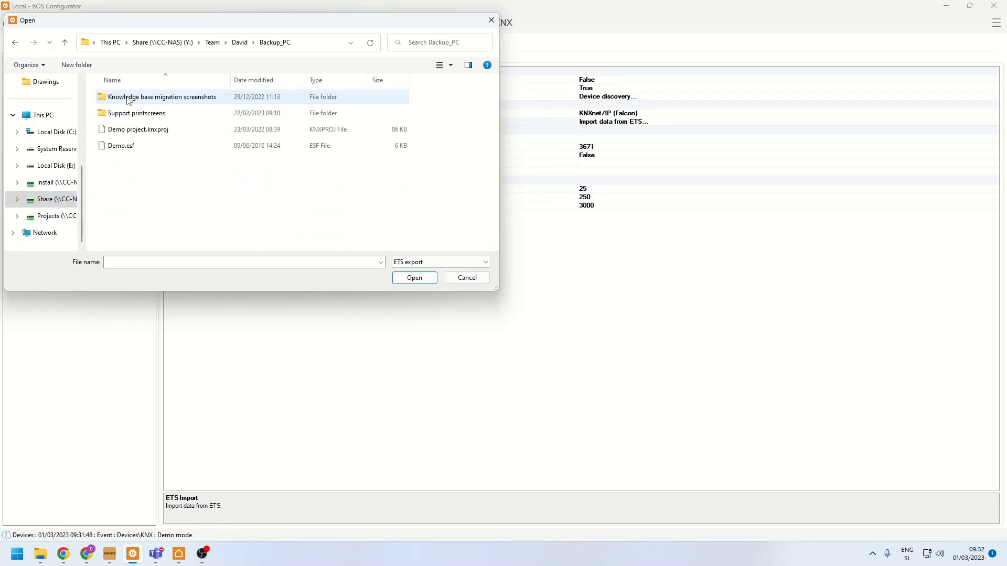
pyautogui.click(134, 149)
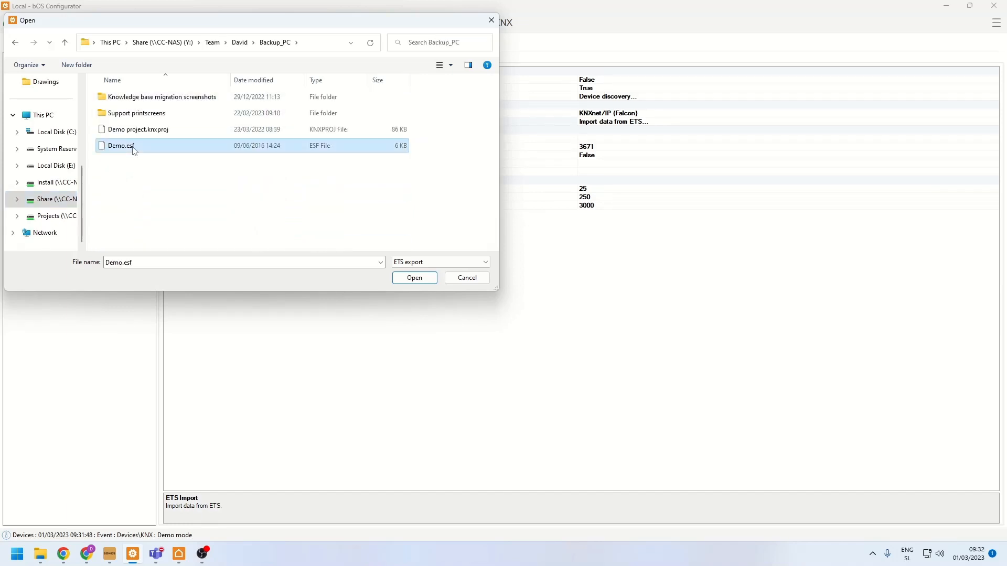
pyautogui.click(415, 278)
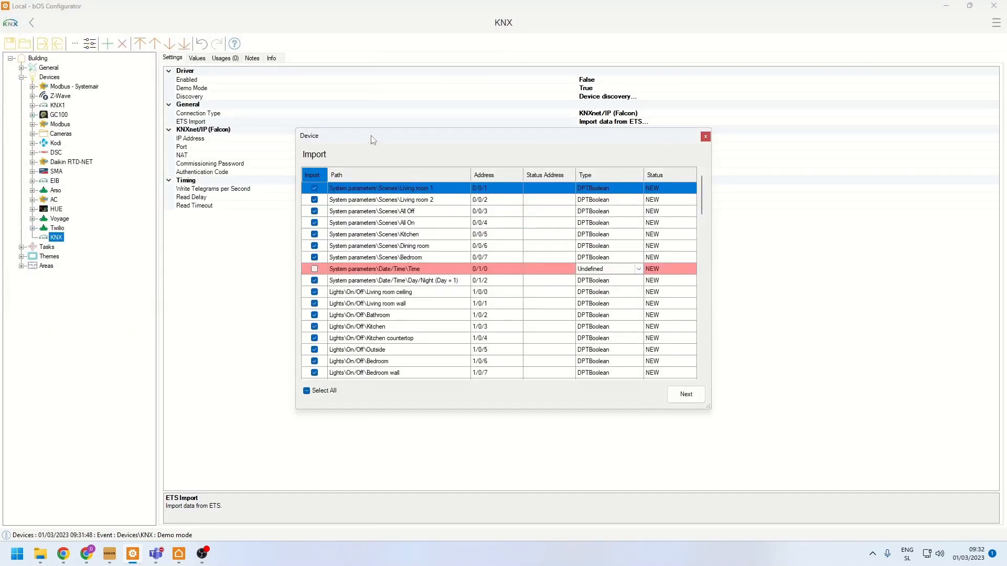
# - Enlarge the Import dialog and examine the imported group addresses by path, address, status address and type, including the entries with undefined types
pyautogui.moveTo(376, 151); pyautogui.dragTo(287, 60)
pyautogui.moveTo(620, 316); pyautogui.dragTo(796, 444)
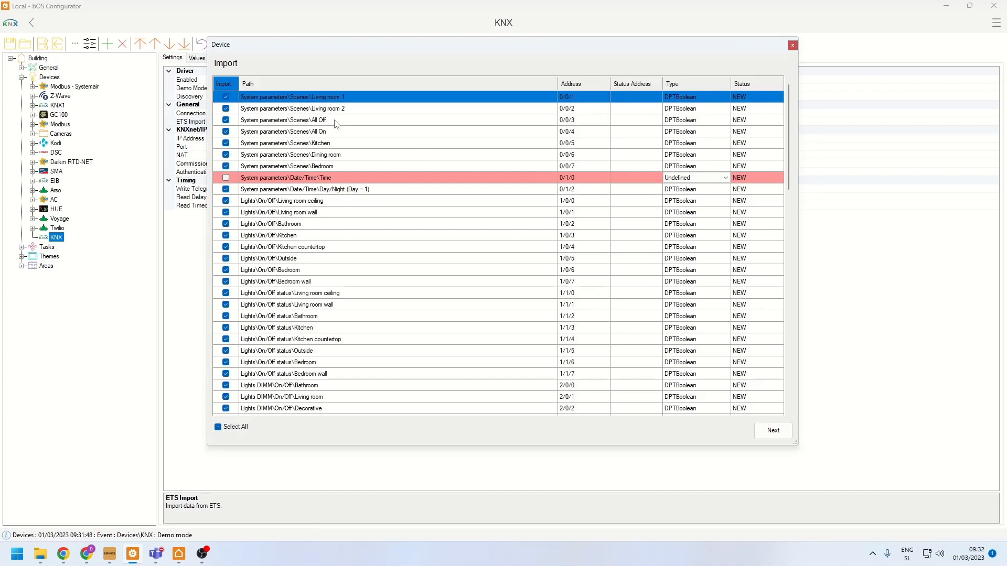
pyautogui.scroll(-10, 323, 173)
pyautogui.scroll(15, 322, 171)
pyautogui.moveTo(306, 108); pyautogui.dragTo(293, 294)
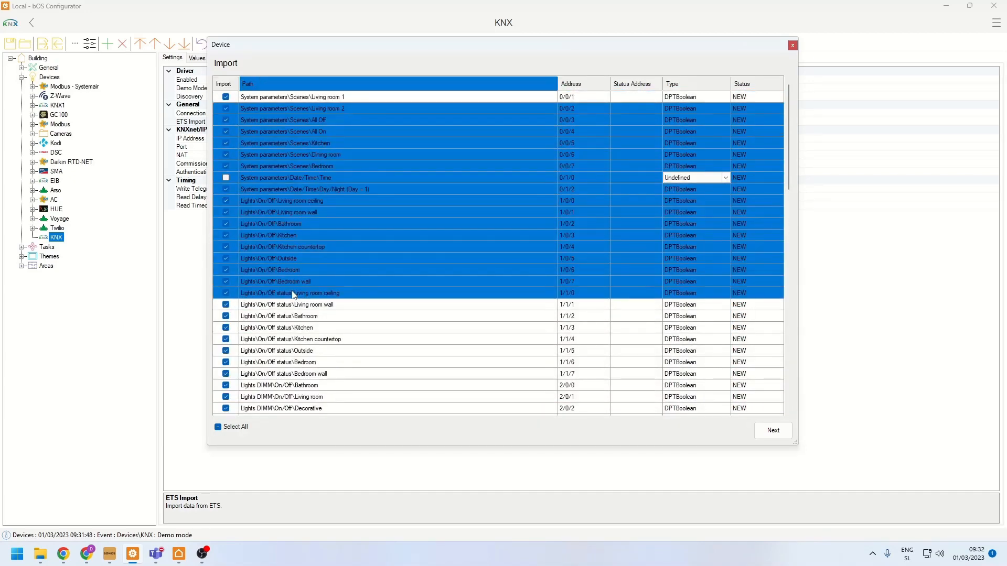
pyautogui.moveTo(577, 97); pyautogui.dragTo(556, 259)
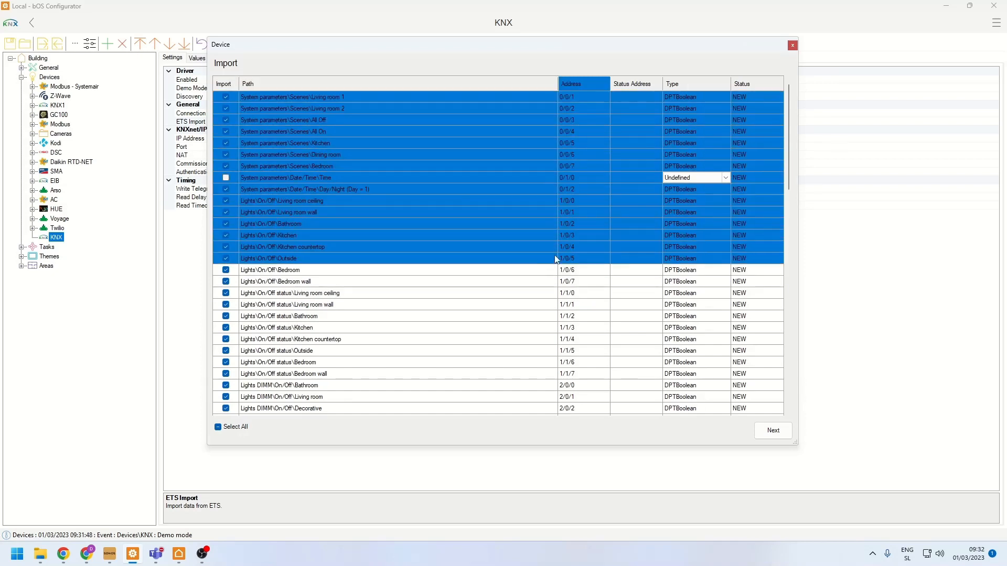
pyautogui.moveTo(627, 98); pyautogui.dragTo(625, 220)
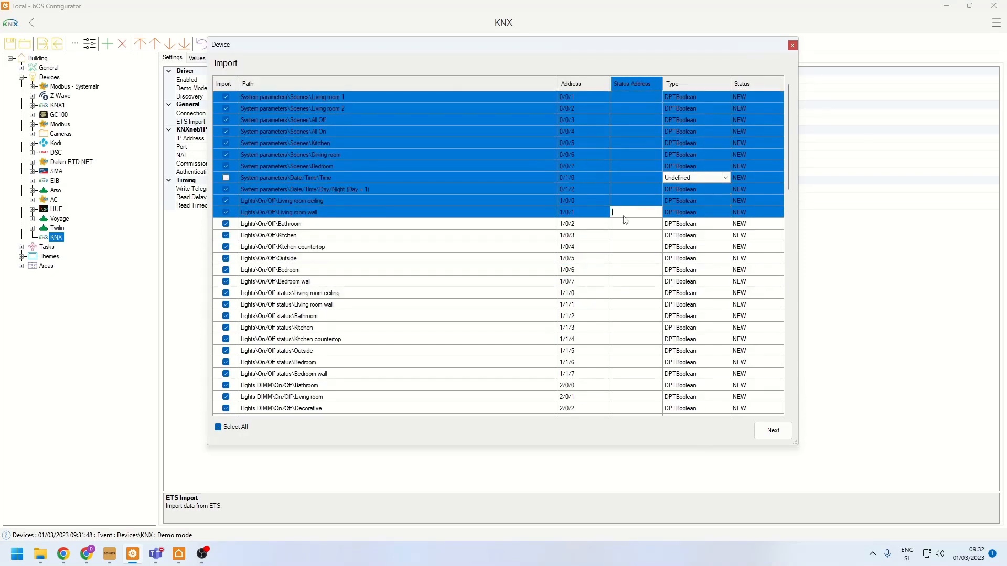
pyautogui.click(382, 245)
pyautogui.scroll(-10, 367, 242)
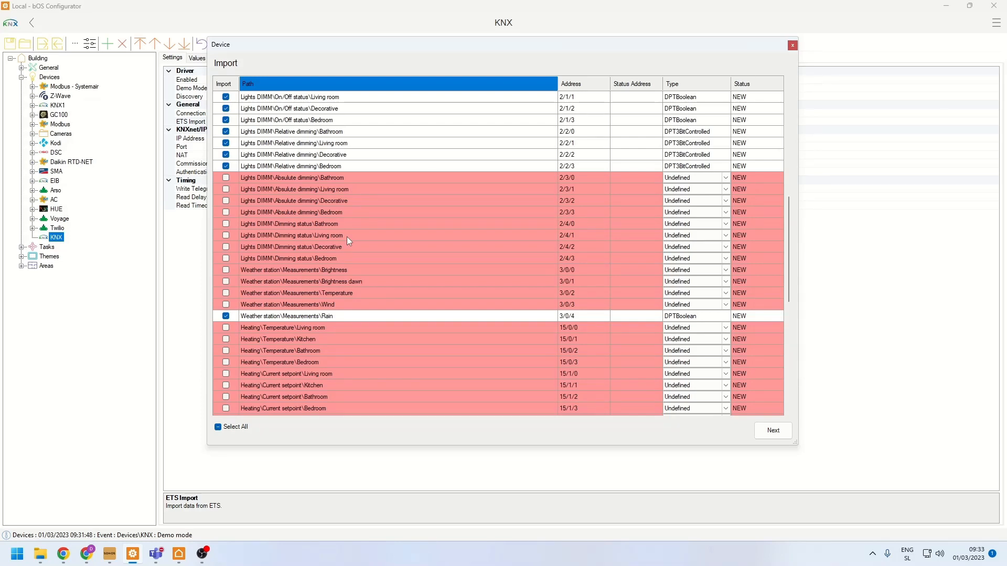
pyautogui.scroll(10, 347, 237)
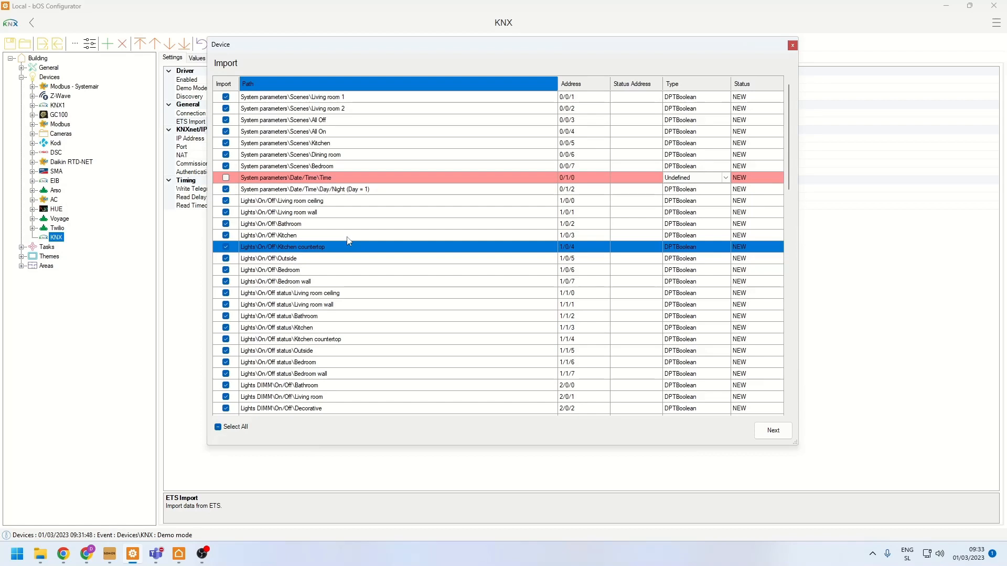
# - Set the data type of the System parameters Date/Time\Time entry (0/1/0) to DPTTime
pyautogui.click(305, 178)
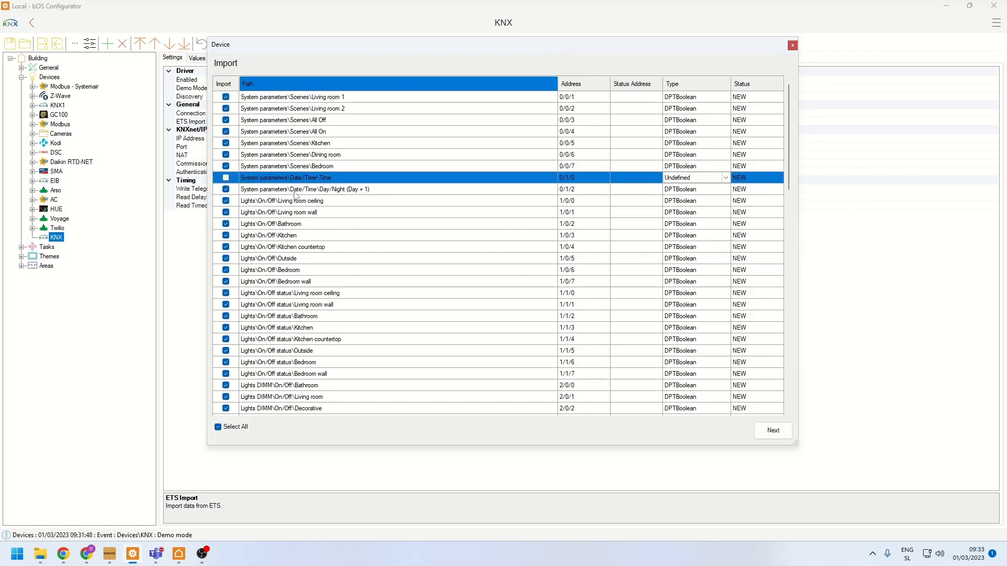
pyautogui.click(287, 165)
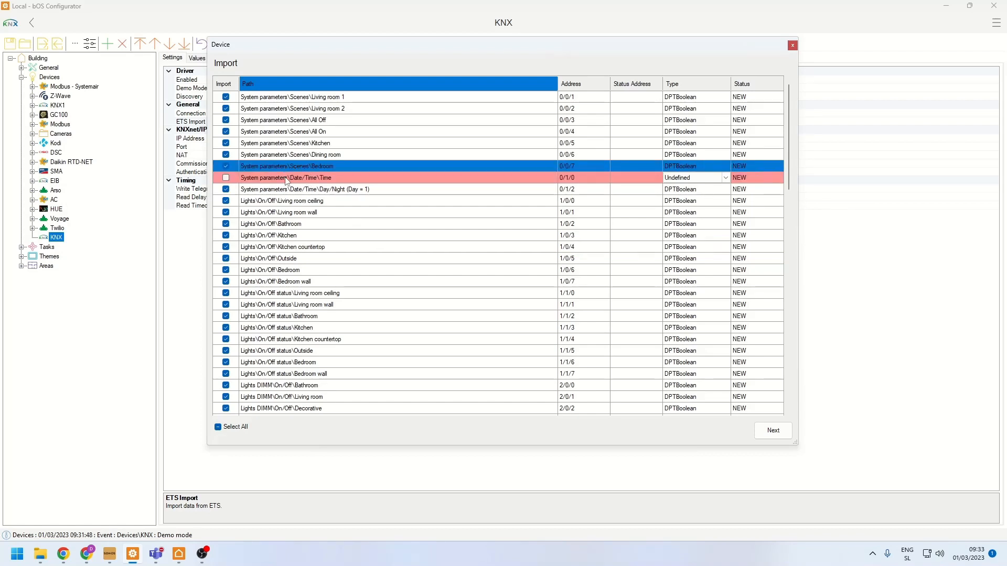
pyautogui.click(287, 178)
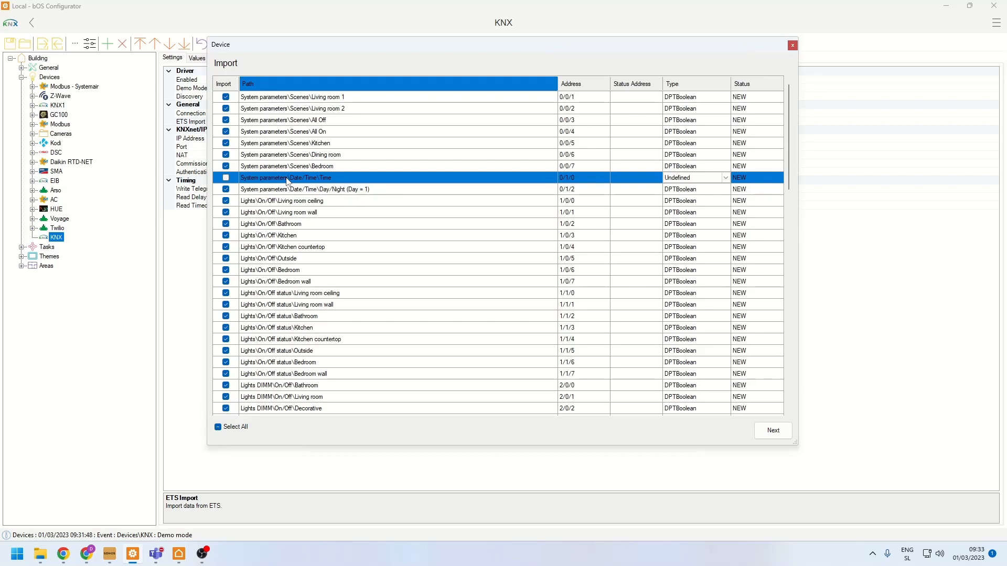
pyautogui.rightClick(287, 180)
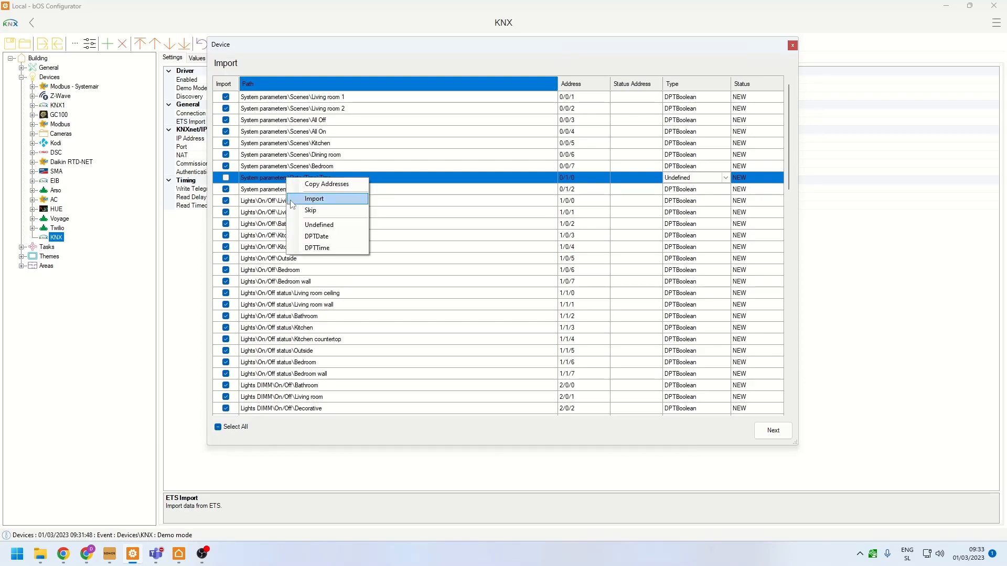
pyautogui.click(316, 248)
pyautogui.click(303, 248)
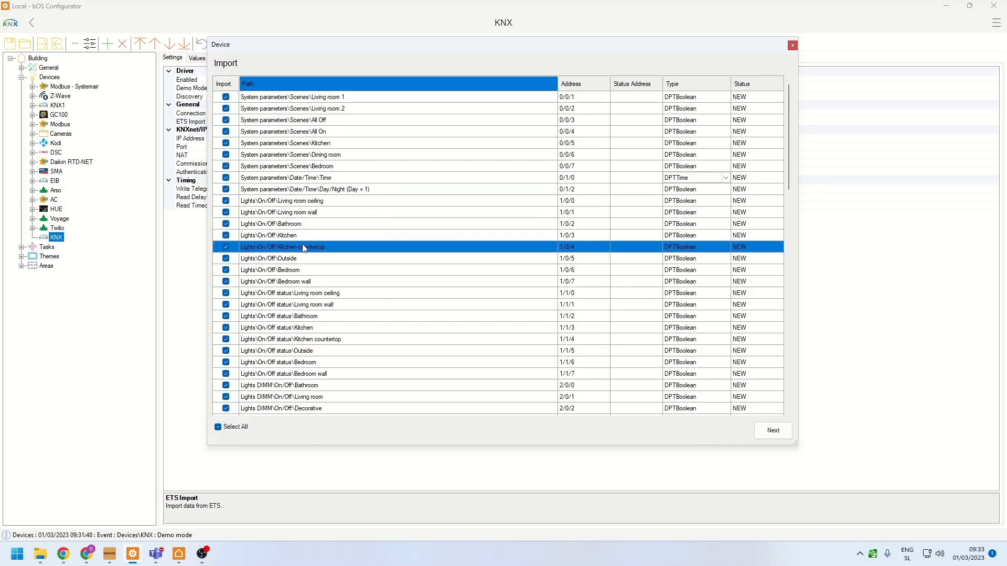
# - Set the type of all Lights DIMM Absolute dimming and Dimming status entries to DPT8BitUnsignedValue
pyautogui.scroll(-6, 304, 249)
pyautogui.scroll(-4, 304, 247)
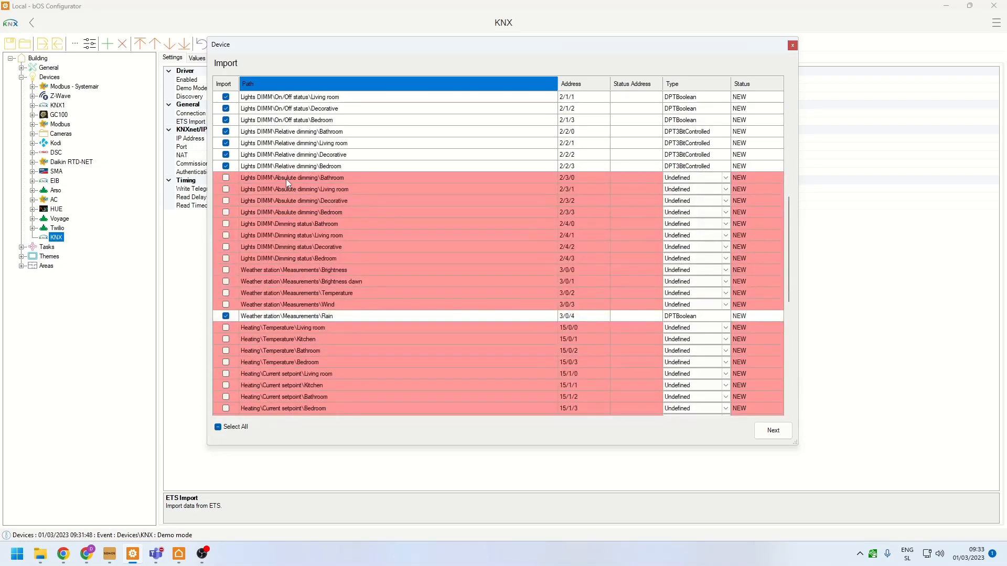
pyautogui.moveTo(287, 178); pyautogui.dragTo(290, 254)
pyautogui.click(295, 213)
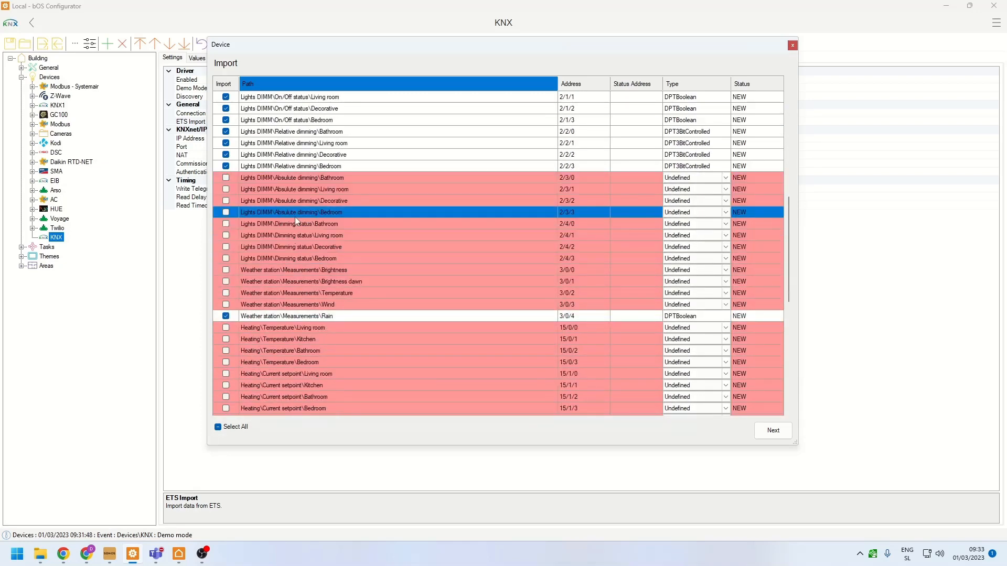
pyautogui.moveTo(300, 179); pyautogui.dragTo(298, 259)
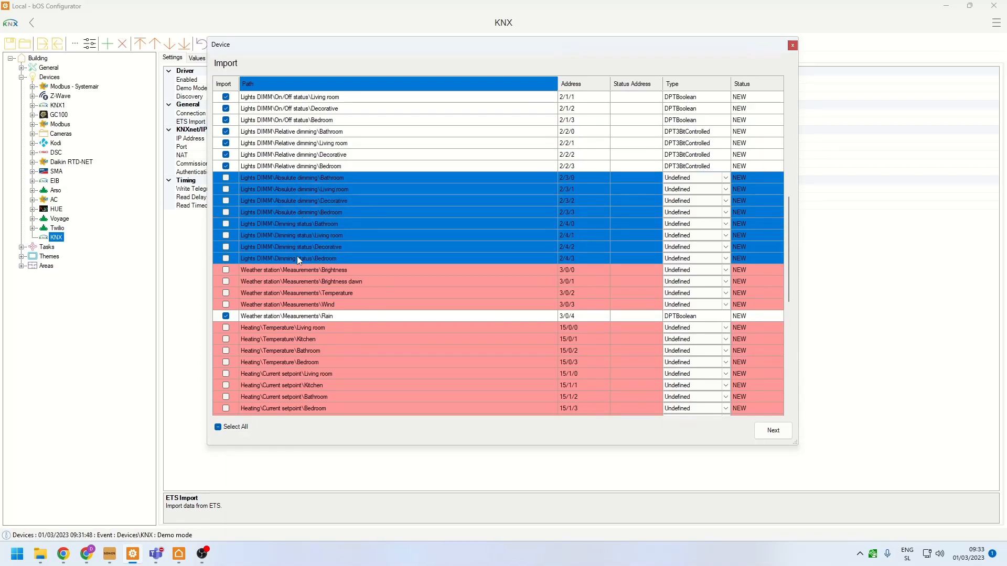
pyautogui.rightClick(297, 256)
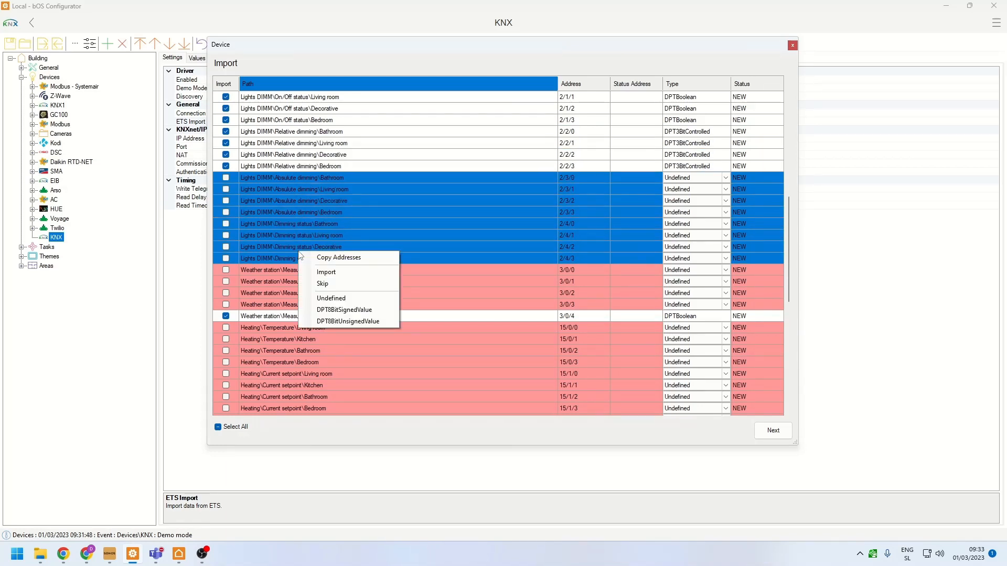
pyautogui.click(346, 321)
# - Set the type of the weather station's Brightness, Brightness dawn, Temperature and Wind measurements to DPT2OctetFloatValue
pyautogui.scroll(-3, 291, 207)
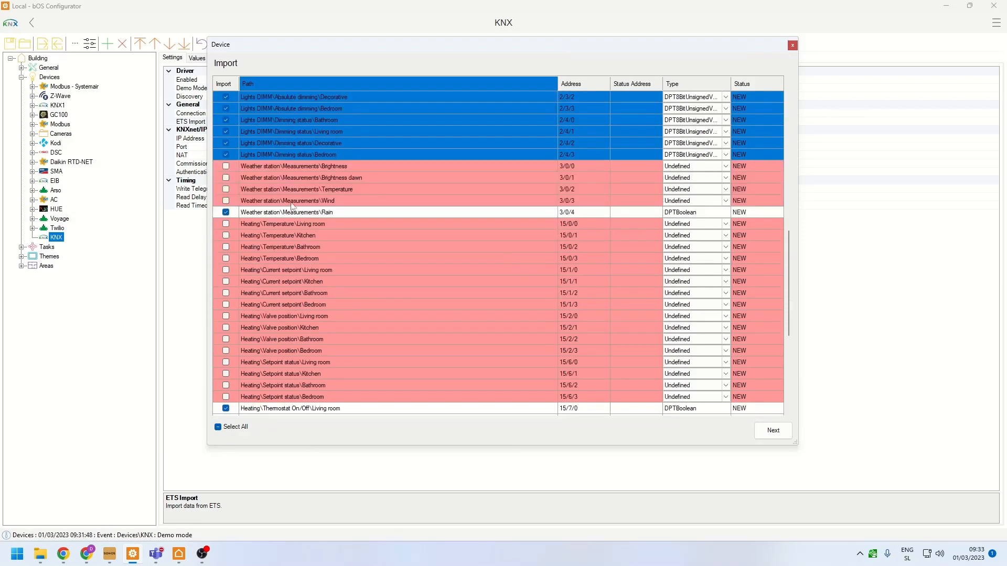
pyautogui.moveTo(286, 165); pyautogui.dragTo(285, 199)
pyautogui.rightClick(284, 193)
pyautogui.click(286, 171)
pyautogui.rightClick(285, 200)
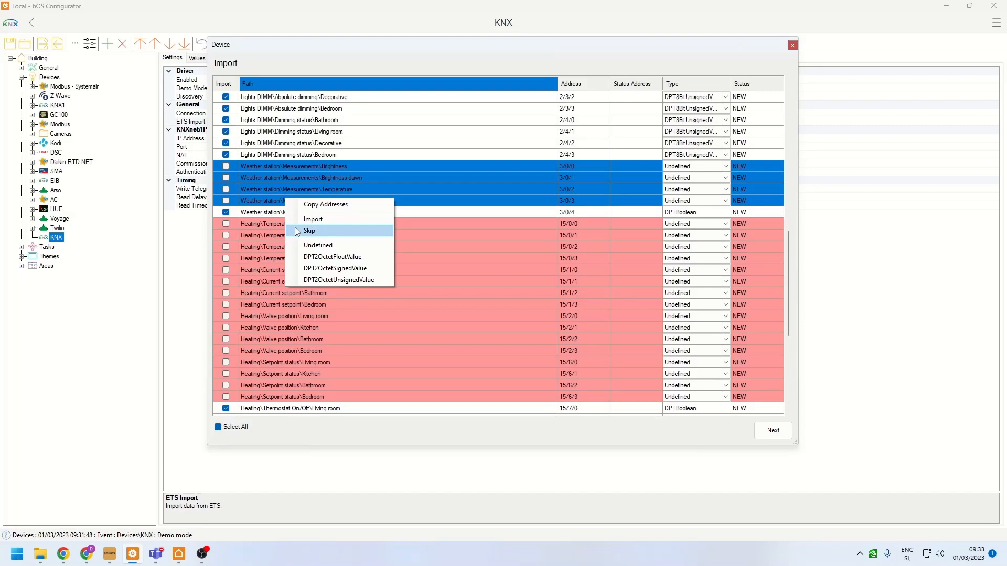
pyautogui.click(318, 257)
# - Set the type of all Shades Position and Position status entries to DPT8BitUnsignedValue
pyautogui.scroll(-6, 307, 244)
pyautogui.moveTo(282, 281); pyautogui.dragTo(281, 363)
pyautogui.rightClick(281, 344)
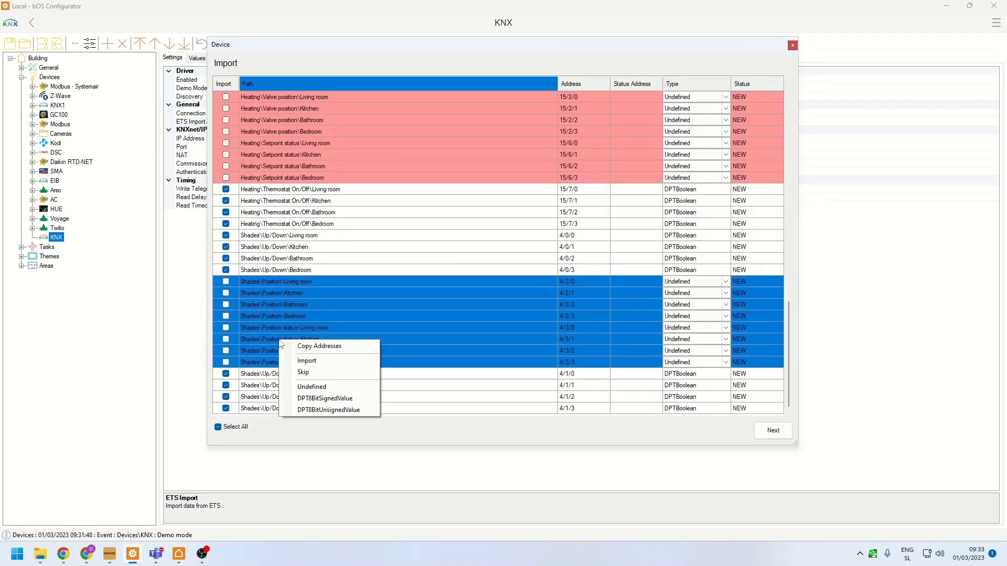
pyautogui.click(294, 409)
pyautogui.click(323, 229)
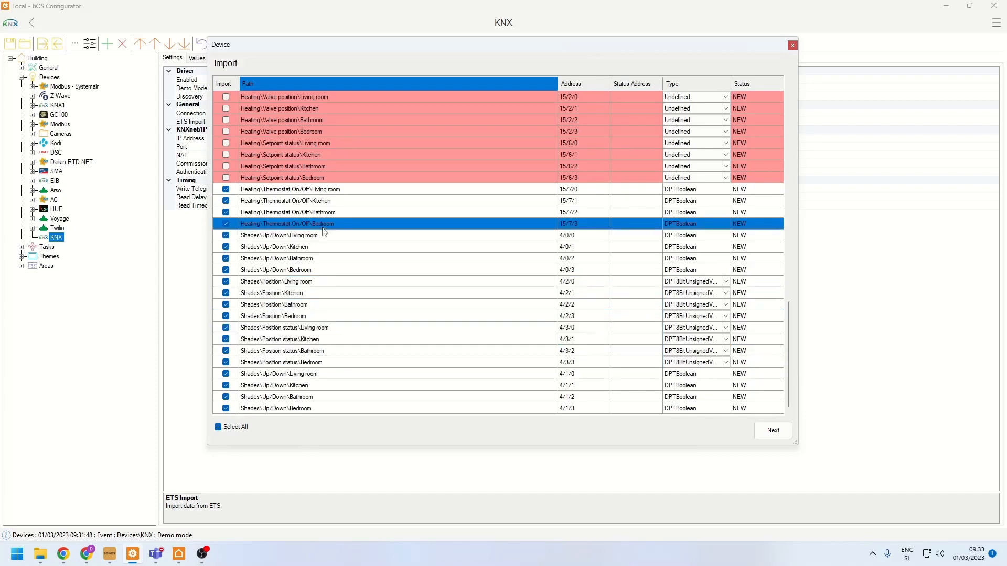
pyautogui.scroll(18, 325, 232)
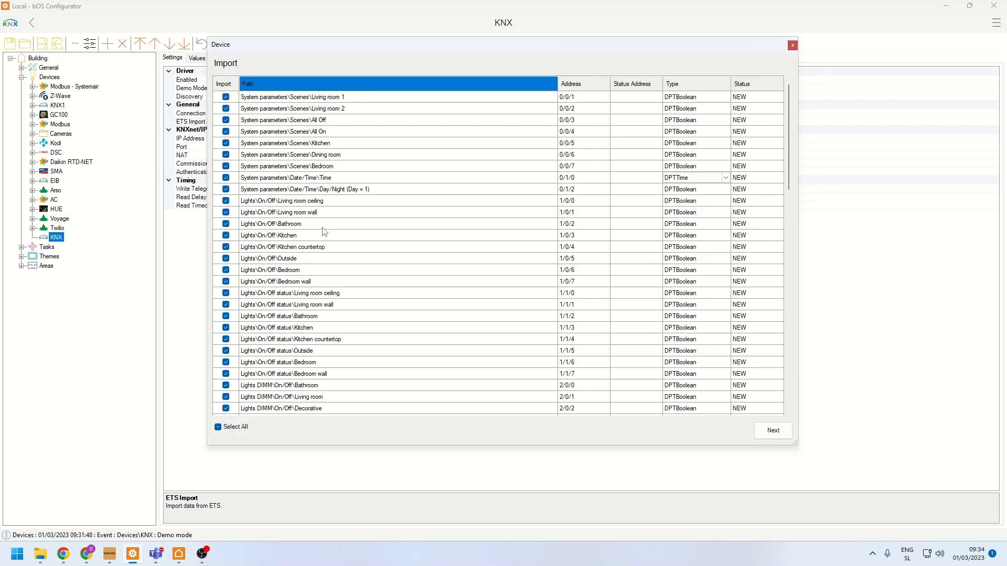
# - Switch to bOS Client, dim the living room ceiling light to 0 on the Rooms floor plan, and return to bOS Configurator
pyautogui.click(178, 554)
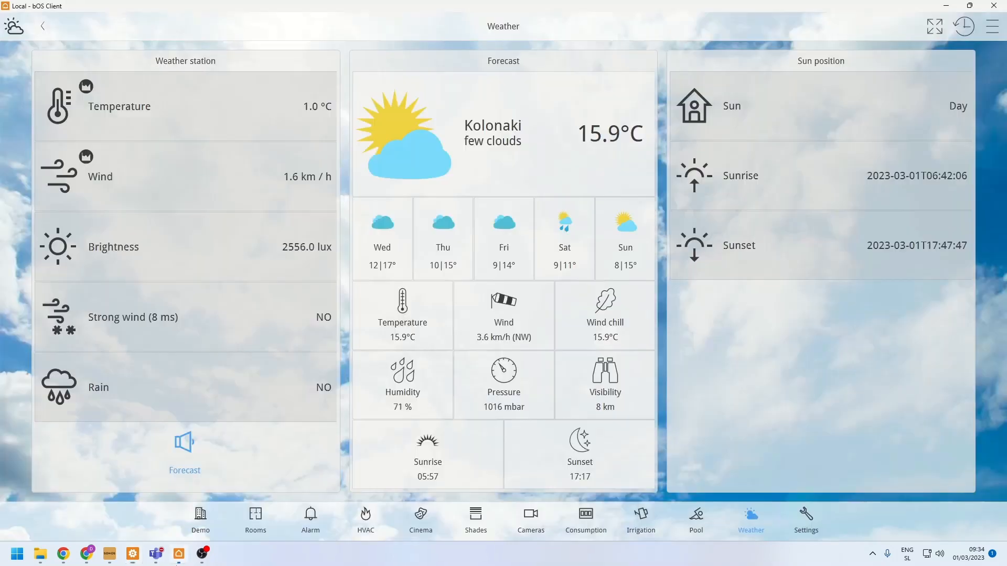
pyautogui.click(256, 517)
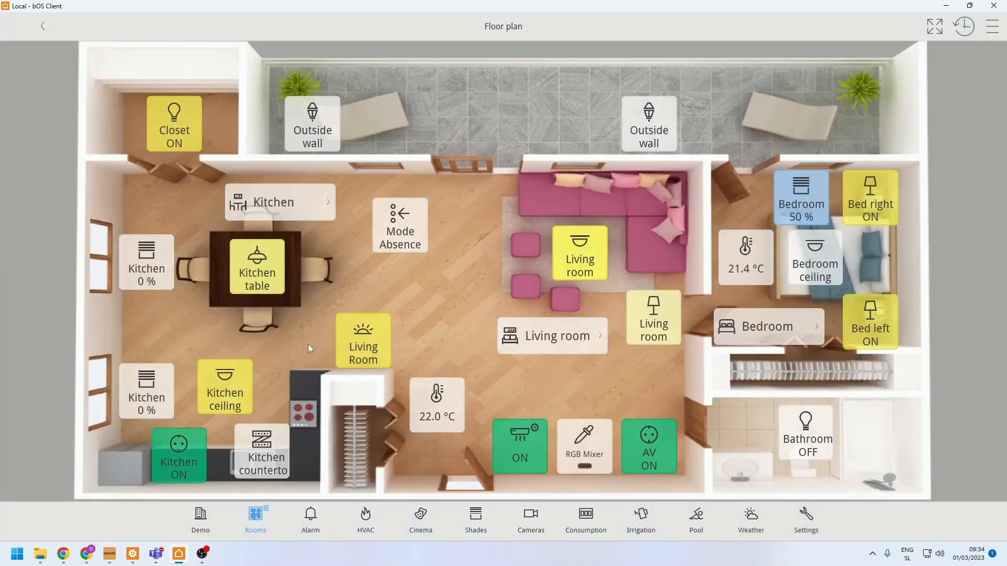
pyautogui.click(564, 275)
pyautogui.moveTo(586, 114); pyautogui.dragTo(551, 513)
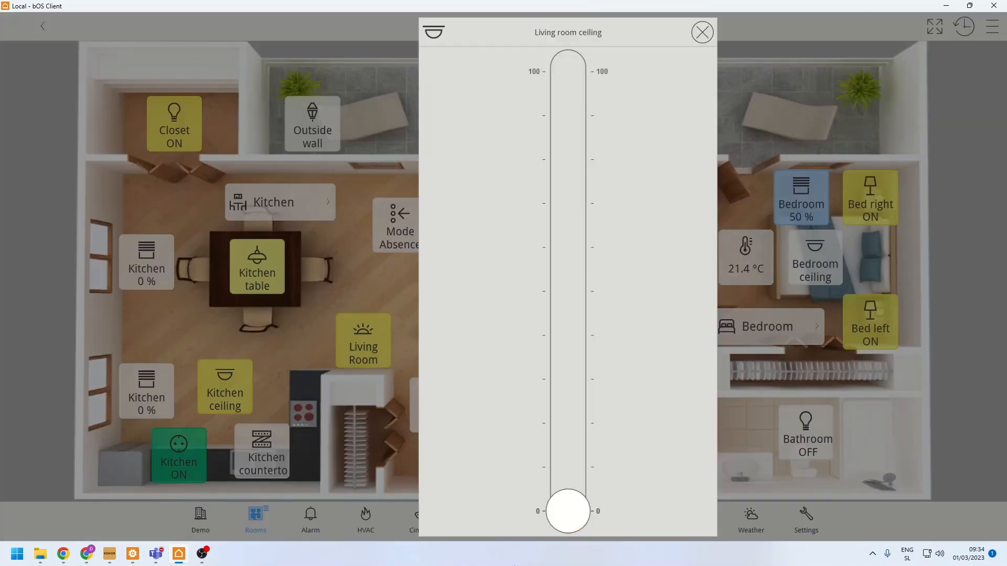
pyautogui.click(381, 272)
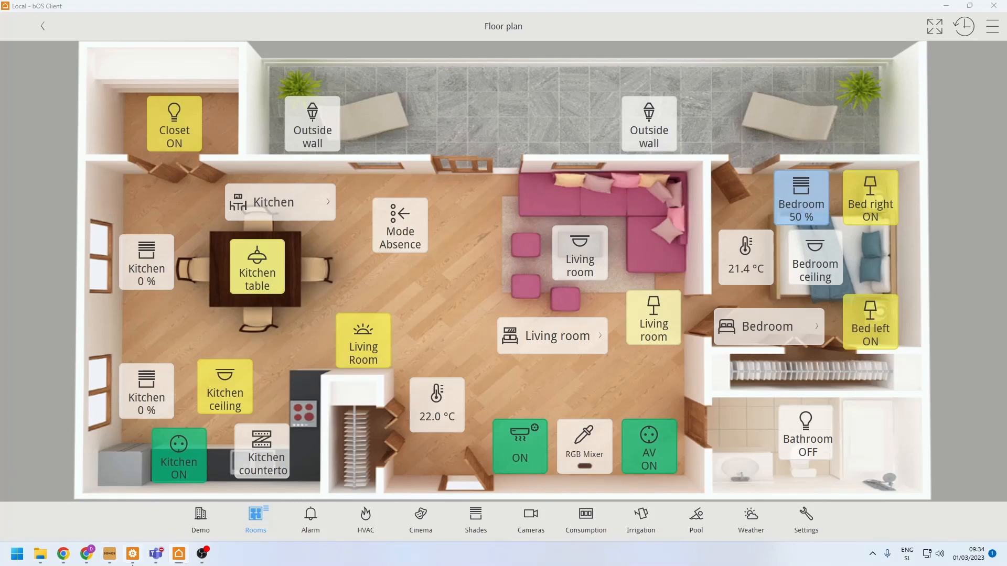
pyautogui.hotkey('alt', 'Tab')
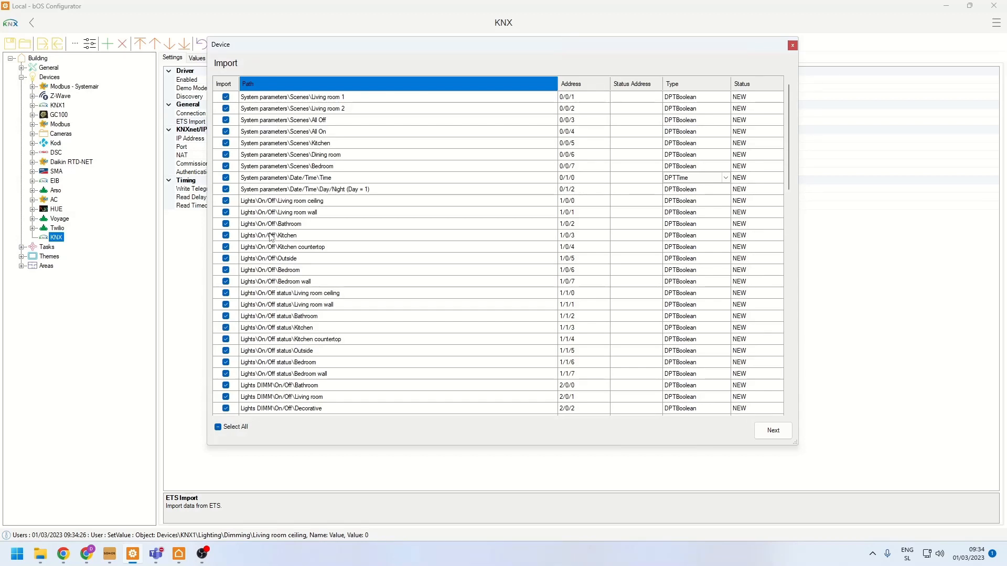
# - Copy the Lights On/Off status addresses 1/1/0 to 1/1/7 into the status addresses of the matching Lights On/Off entries
pyautogui.moveTo(269, 201); pyautogui.dragTo(267, 281)
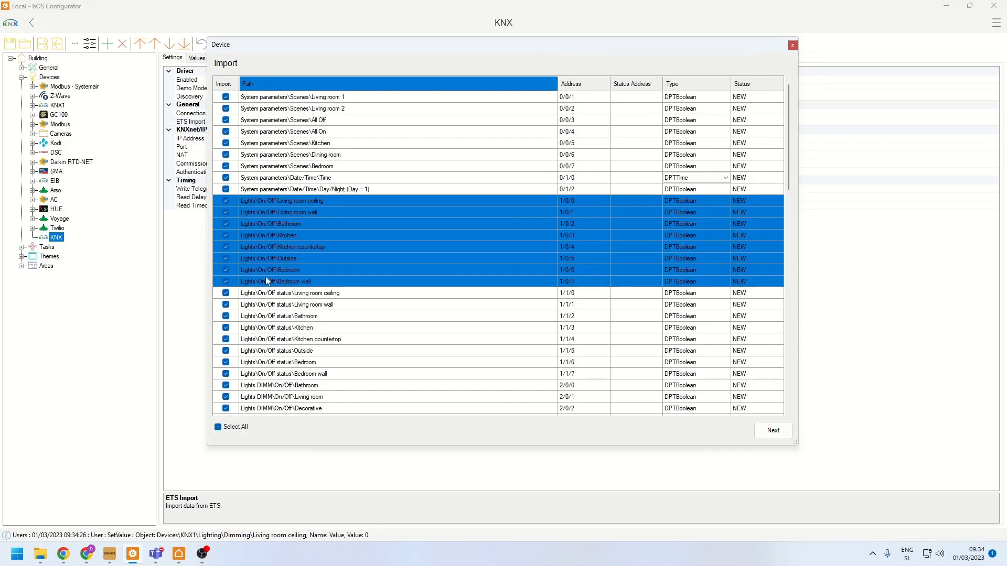
pyautogui.moveTo(269, 293); pyautogui.dragTo(269, 374)
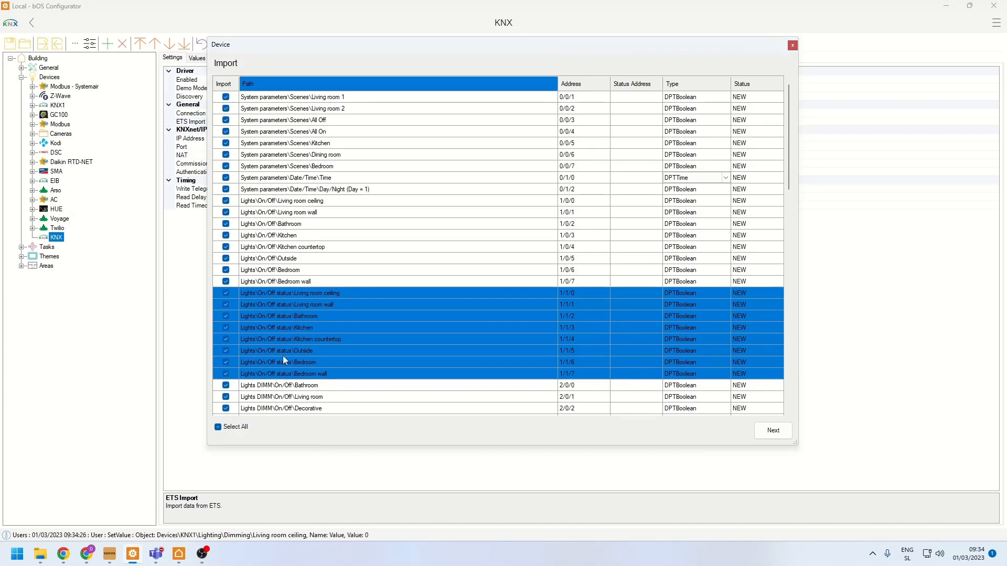
pyautogui.rightClick(289, 317)
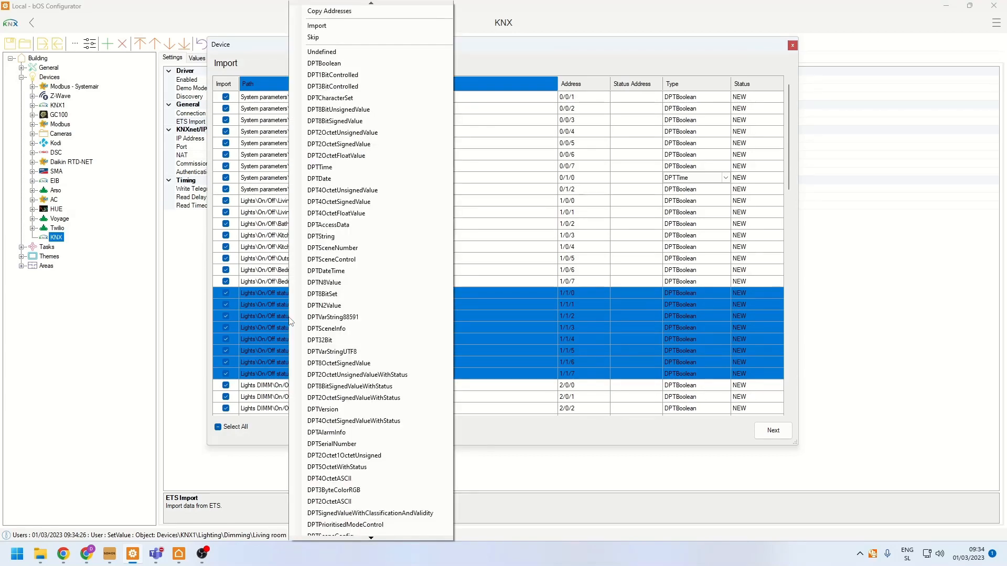
pyautogui.click(331, 10)
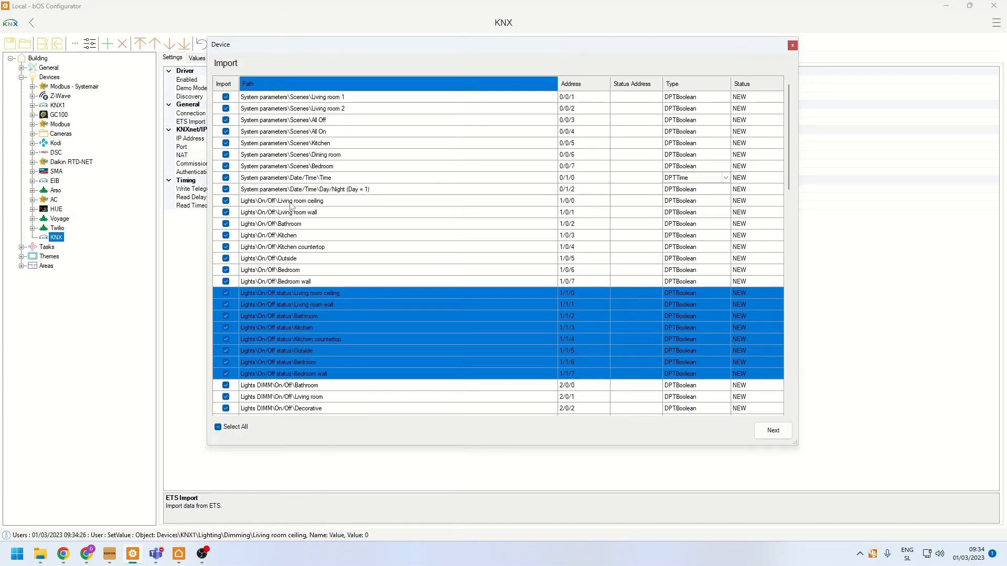
pyautogui.moveTo(281, 202); pyautogui.dragTo(278, 284)
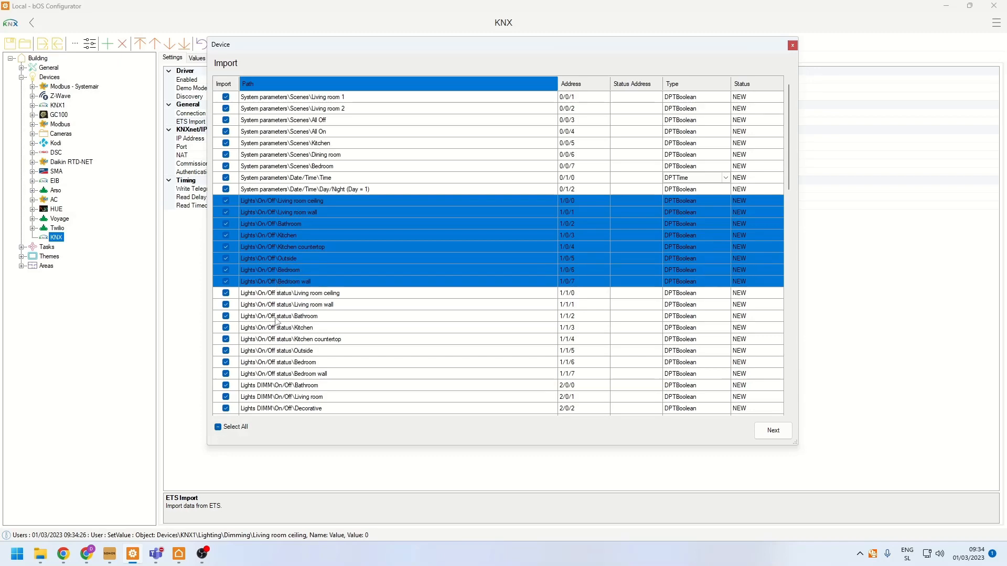
pyautogui.rightClick(294, 246)
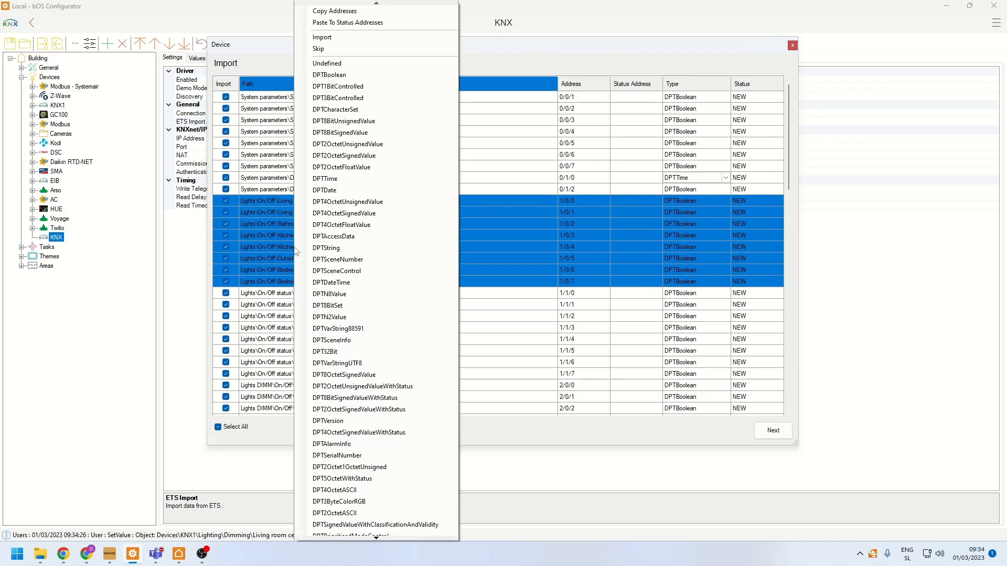
pyautogui.click(342, 25)
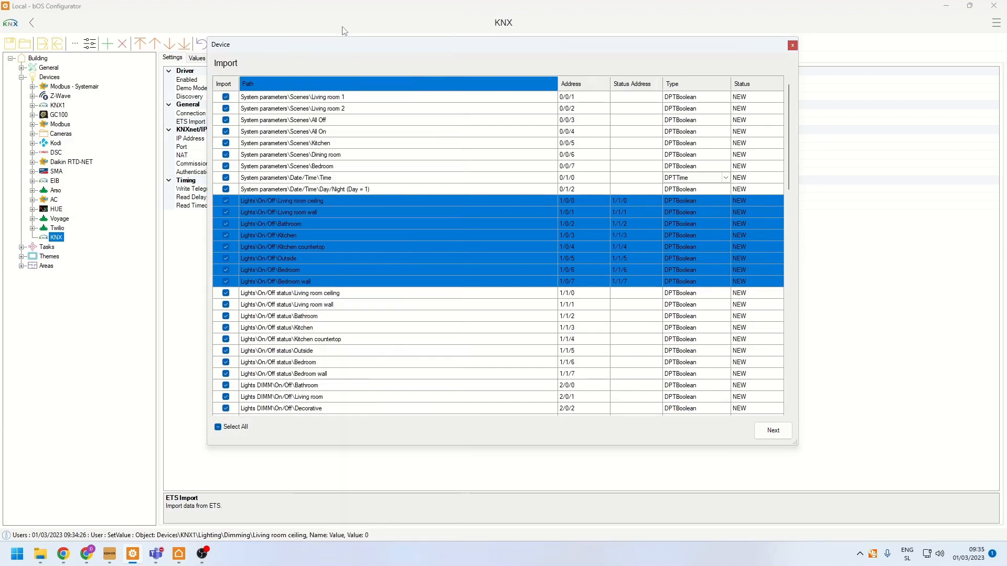
pyautogui.click(521, 201)
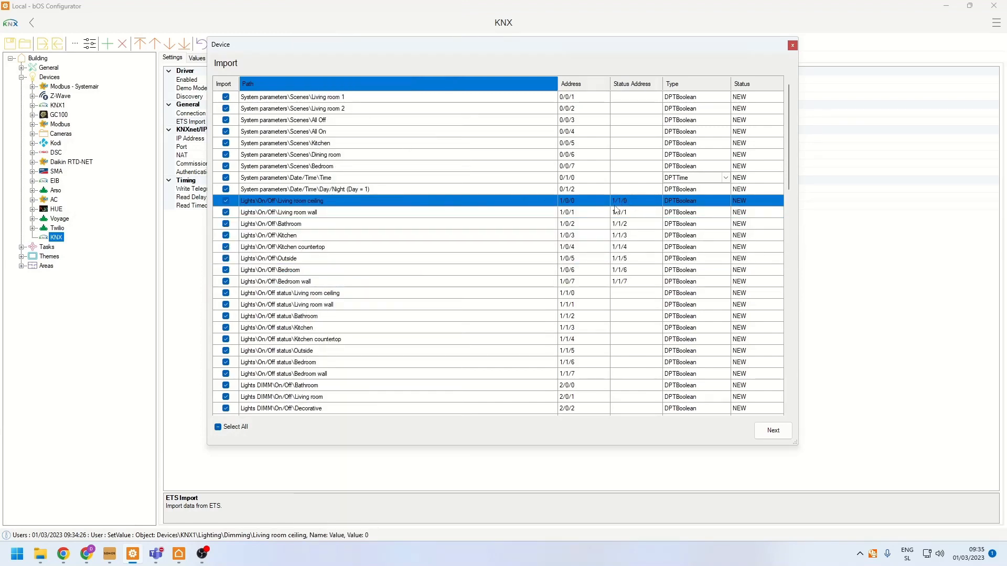
pyautogui.click(485, 270)
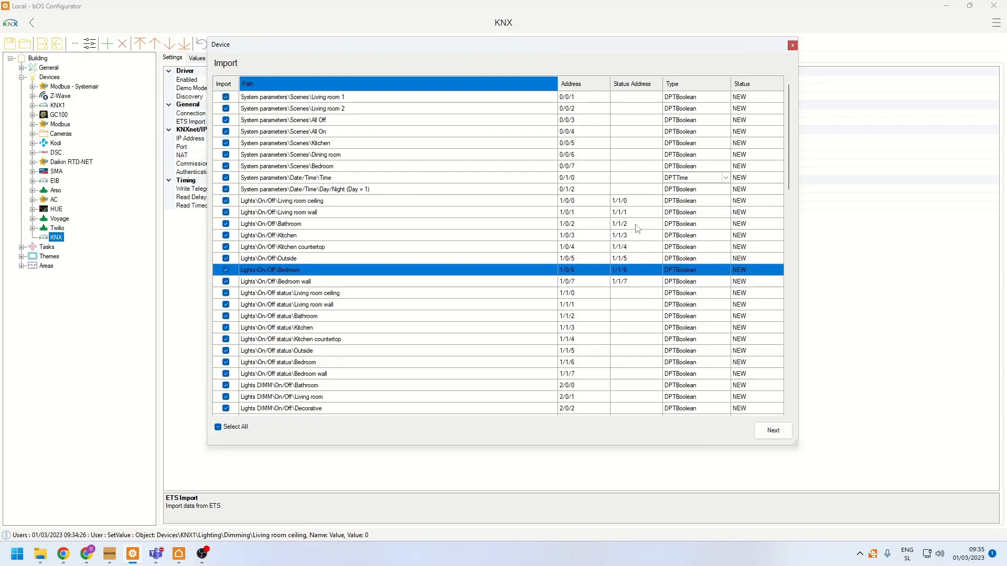
pyautogui.click(498, 205)
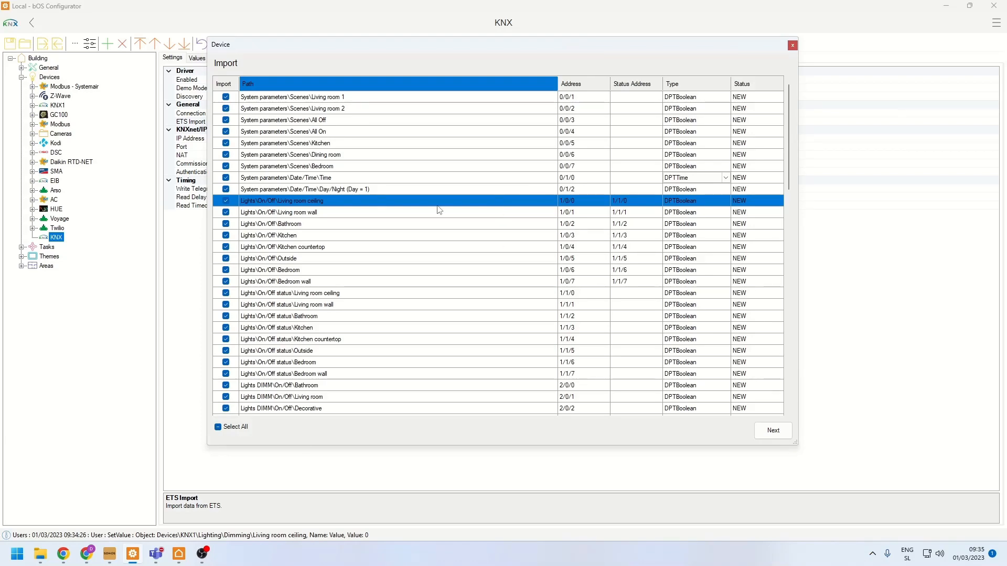
# - Import the checked ETS group addresses into the KNX device and continue to the list of imported values
pyautogui.scroll(-12, 486, 218)
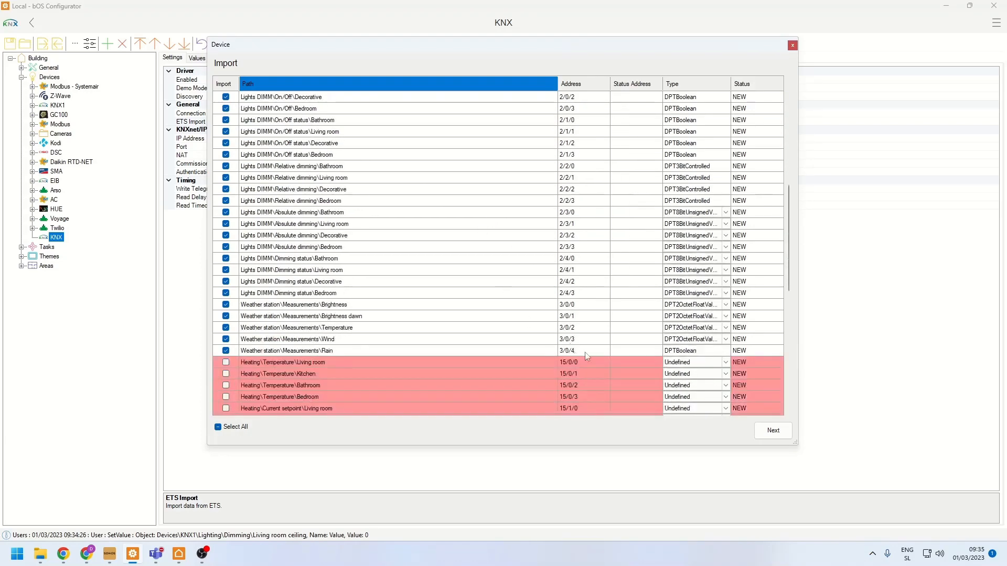
pyautogui.click(766, 435)
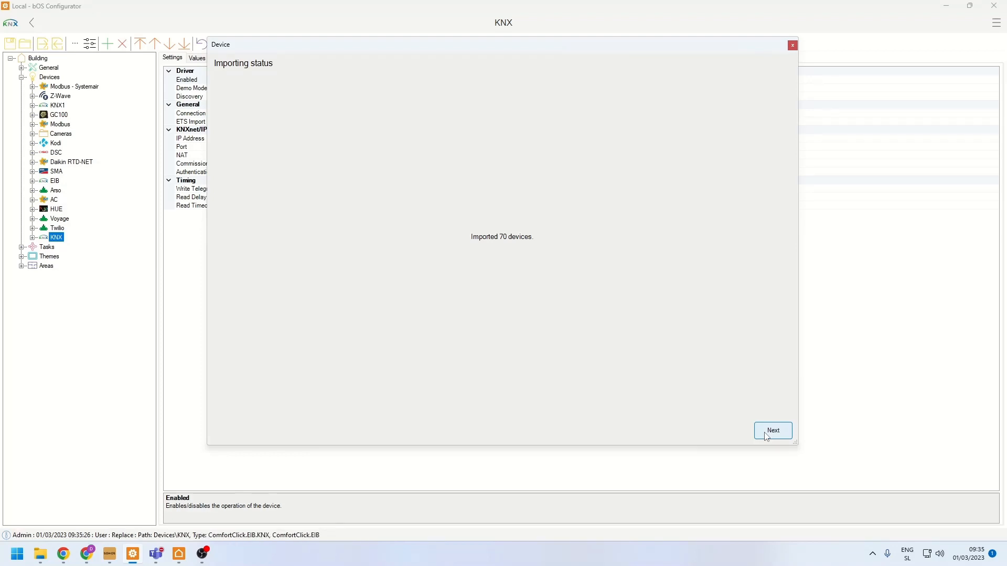
pyautogui.click(766, 435)
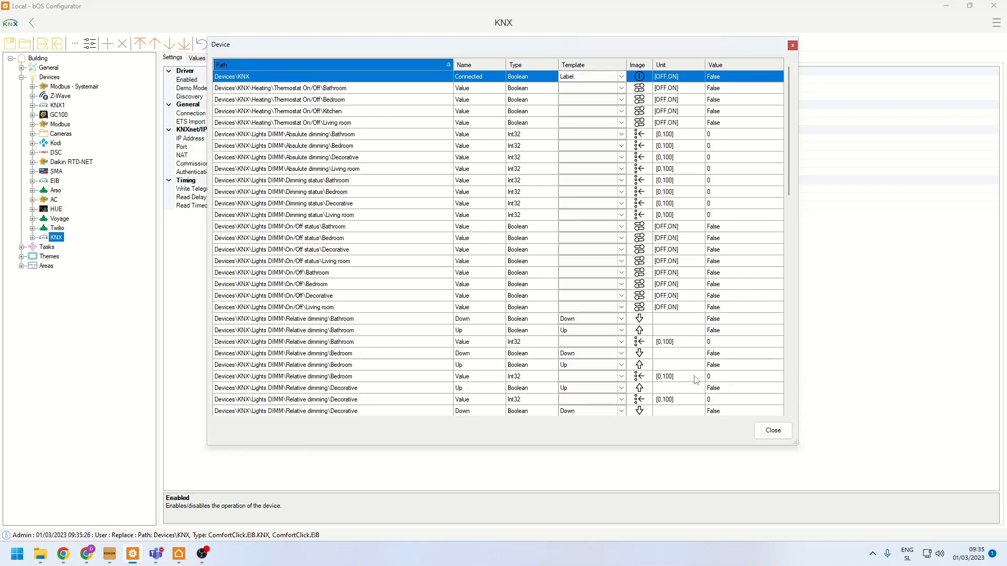
# - Apply the Dimmer template to the four Lights DIMM Absulute dimming values: Bathroom, Bedroom, Decorative and Living room
pyautogui.moveTo(310, 135); pyautogui.dragTo(298, 168)
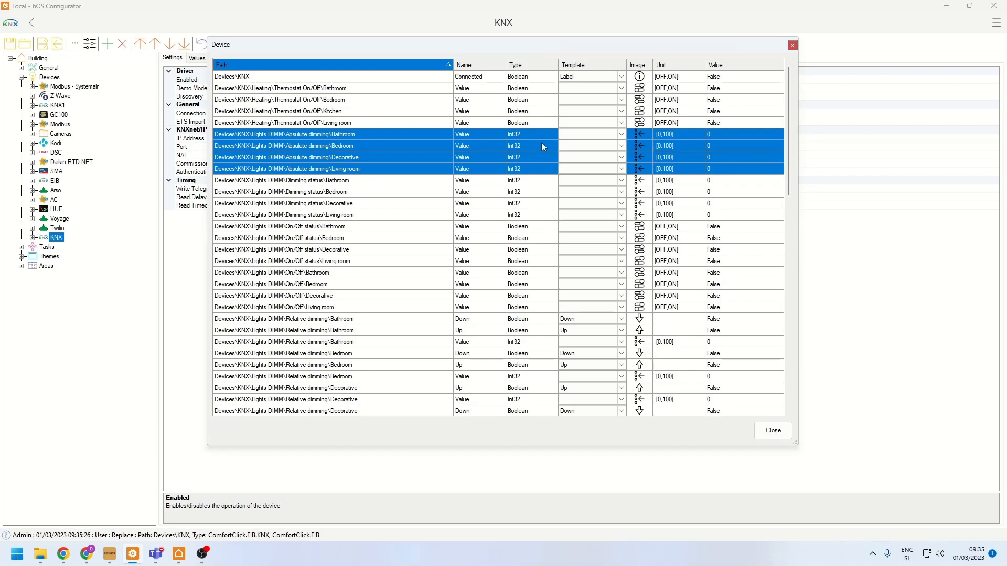
pyautogui.rightClick(311, 152)
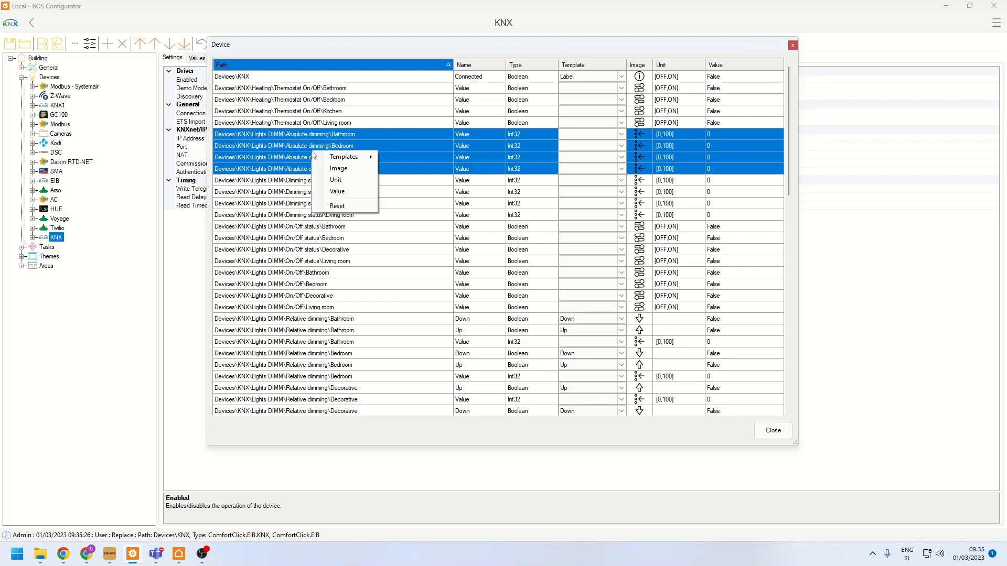
pyautogui.moveTo(329, 157)
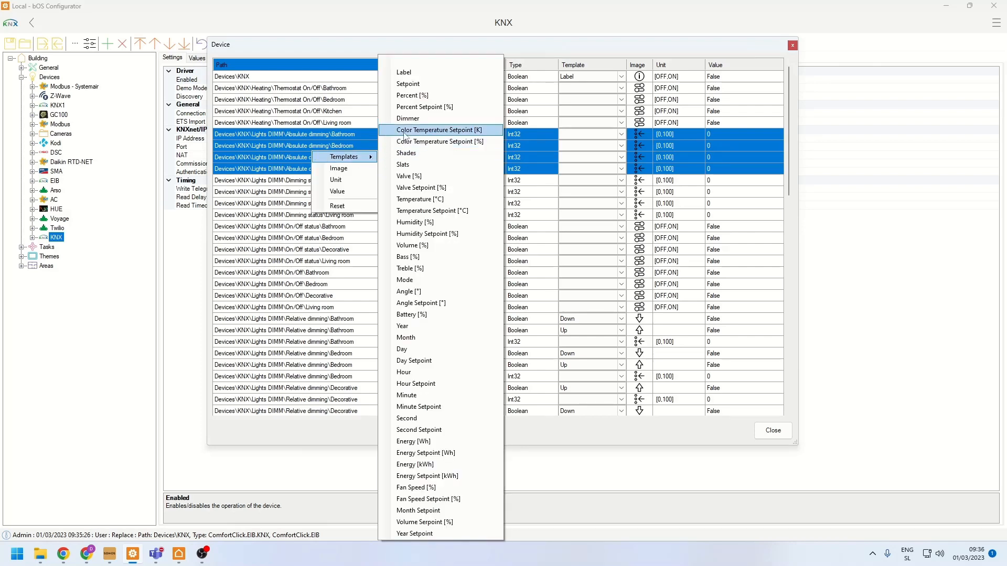
pyautogui.click(408, 120)
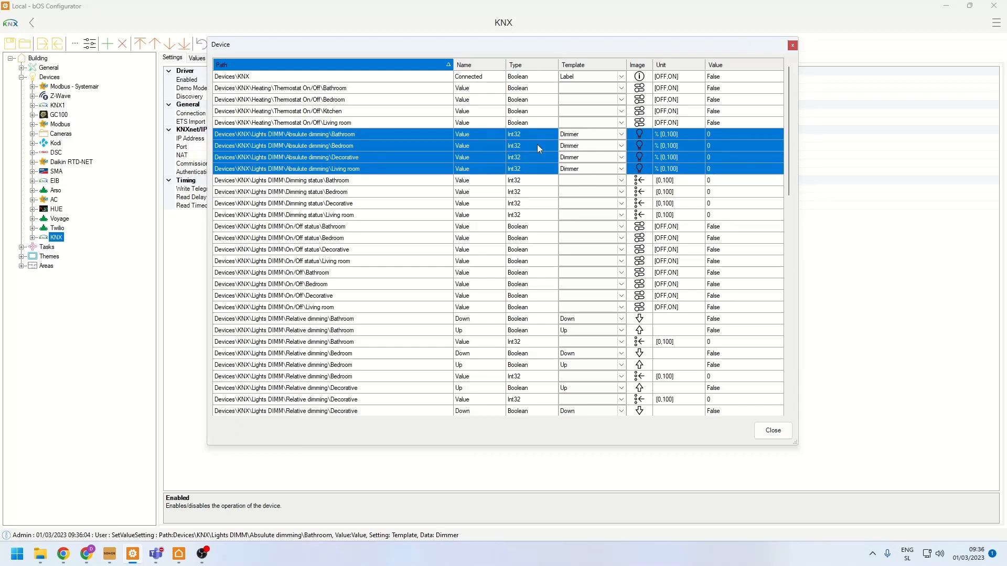
# - Apply the Lamp template to all eight Lights On/Off values, from Bathroom through Outside, excluding the status values
pyautogui.scroll(-6, 344, 253)
pyautogui.scroll(-4, 345, 252)
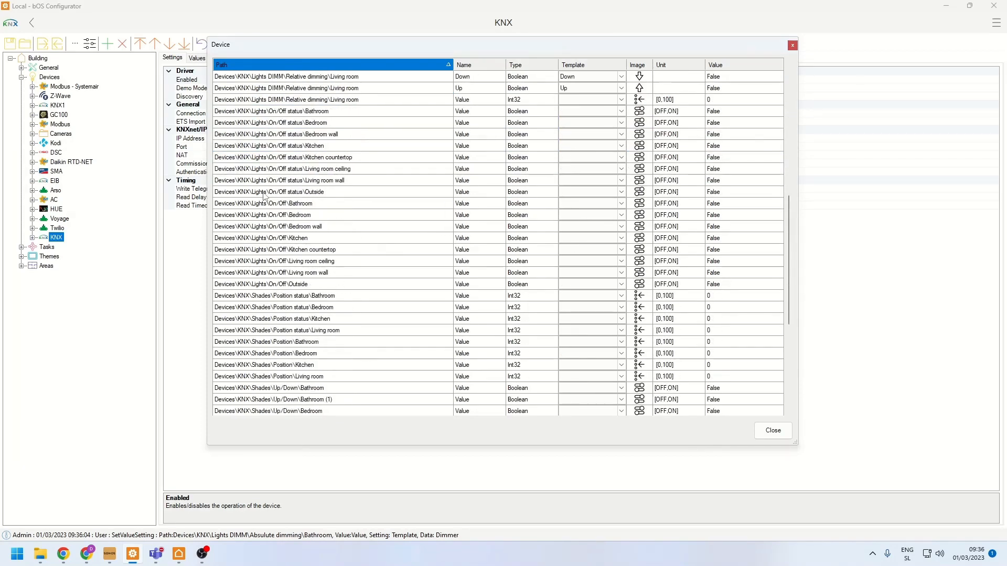
pyautogui.moveTo(268, 205); pyautogui.dragTo(280, 285)
pyautogui.rightClick(280, 284)
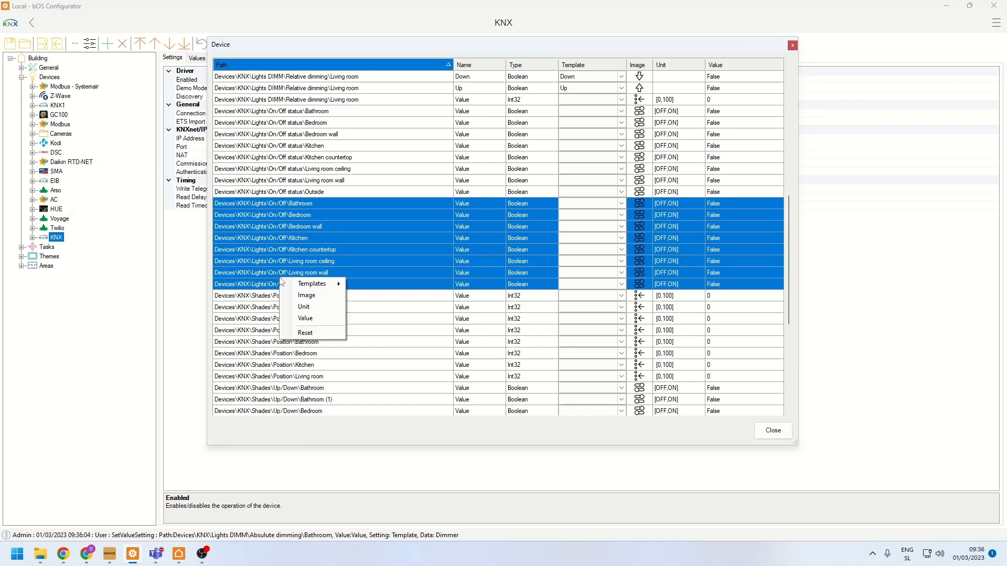
pyautogui.moveTo(312, 284)
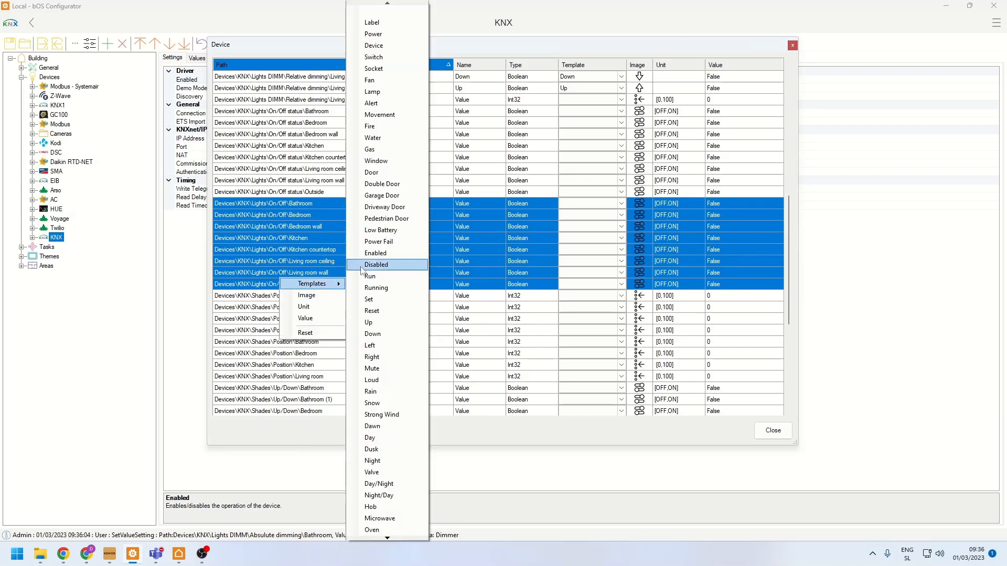
pyautogui.click(373, 92)
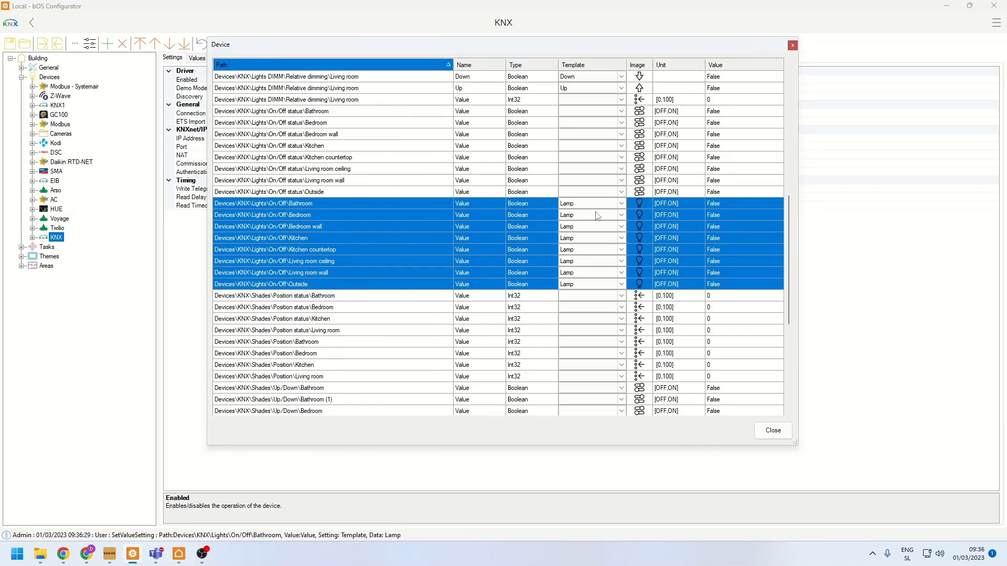
# - Set the image of the Lights On/Off Bedroom wall, Kitchen, Kitchen countertop and Living room ceiling values to CeilingHanging.svg from the Lamps library
pyautogui.click(304, 238)
pyautogui.click(287, 226)
pyautogui.moveTo(287, 226); pyautogui.dragTo(282, 261)
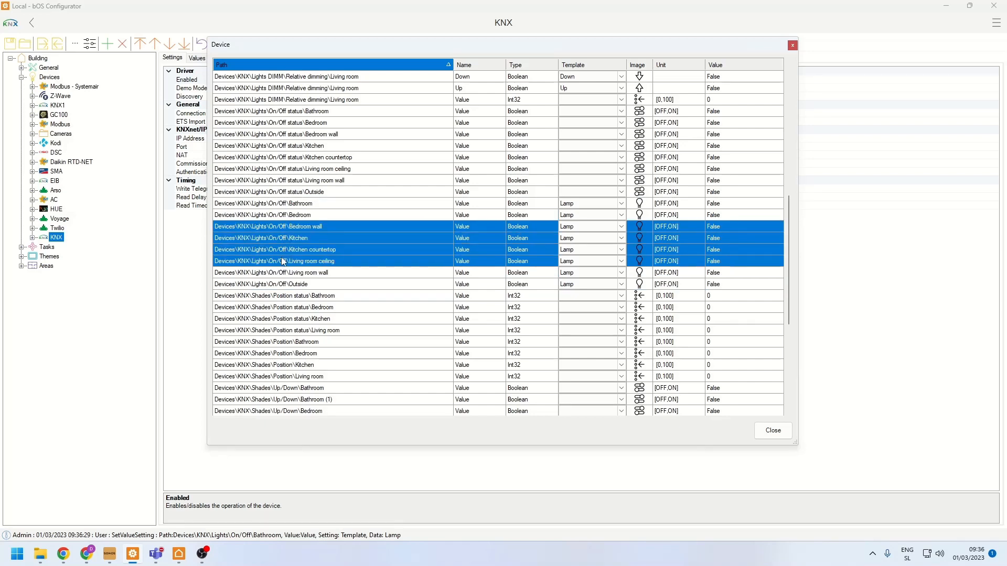
pyautogui.rightClick(283, 261)
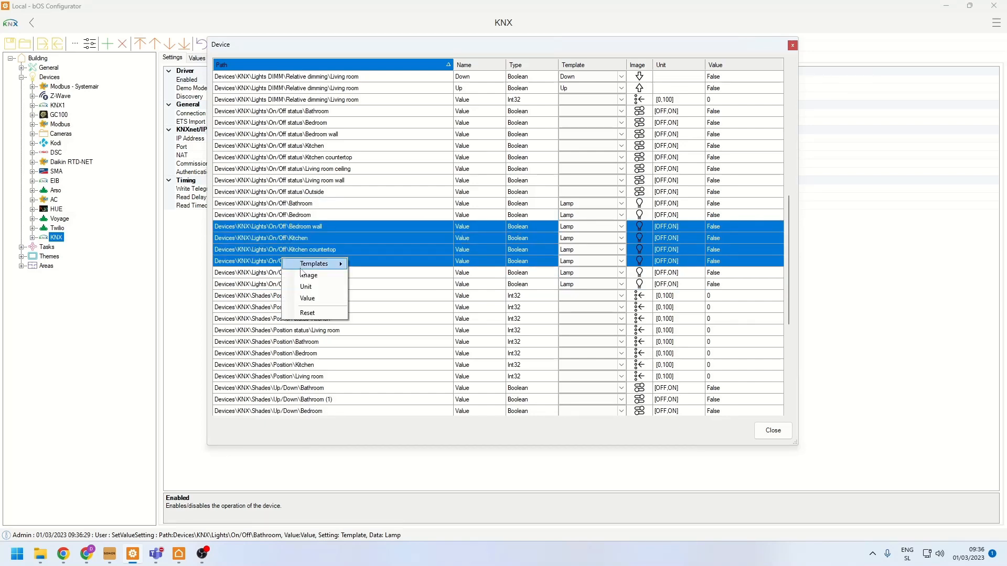
pyautogui.click(303, 278)
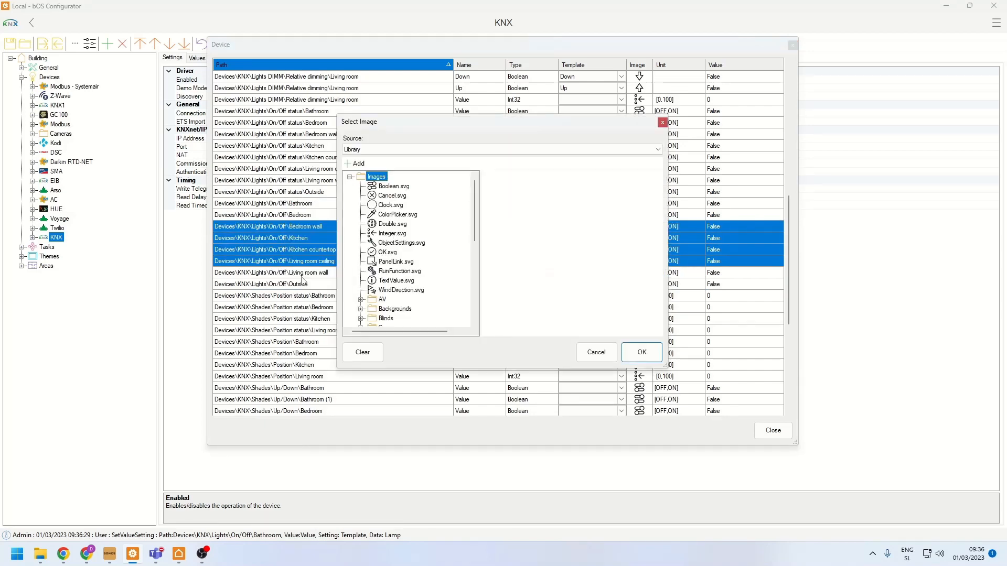
pyautogui.scroll(-3, 396, 284)
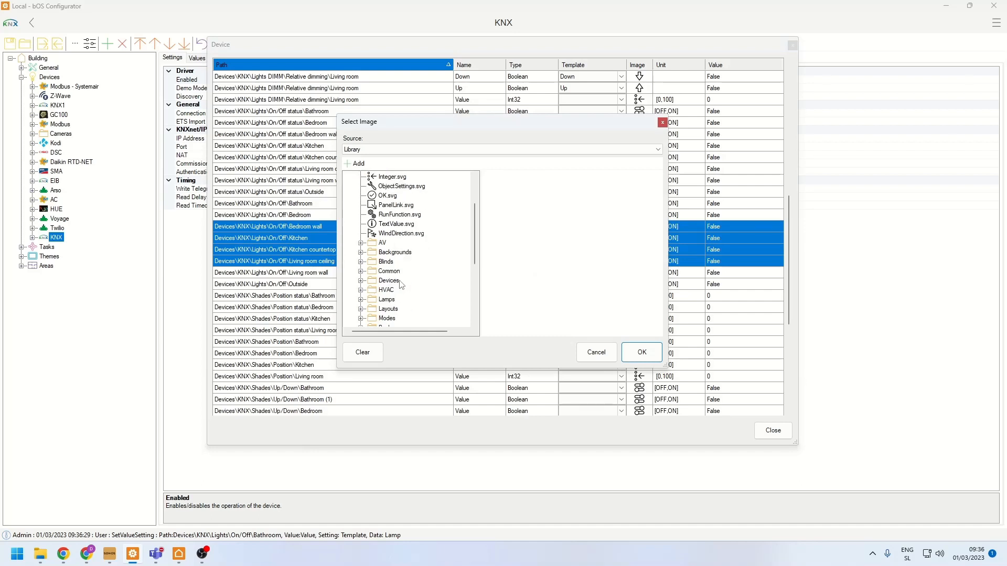
pyautogui.click(361, 300)
pyautogui.click(407, 215)
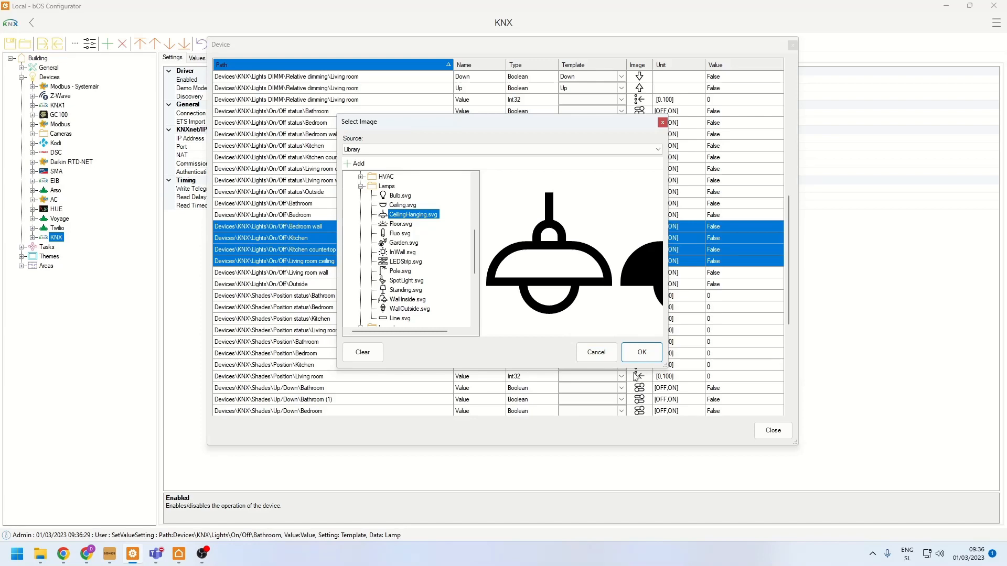
pyautogui.click(637, 359)
# - Apply the Shades template to the Shades Position values for Bathroom, Bedroom, Kitchen and Living room
pyautogui.scroll(-1, 290, 320)
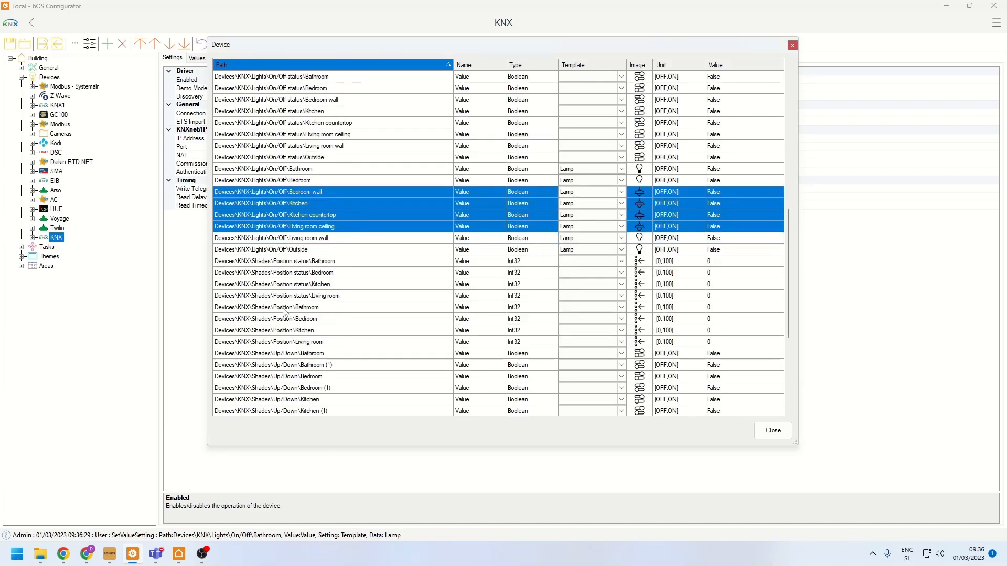
pyautogui.moveTo(282, 308); pyautogui.dragTo(275, 344)
pyautogui.rightClick(275, 343)
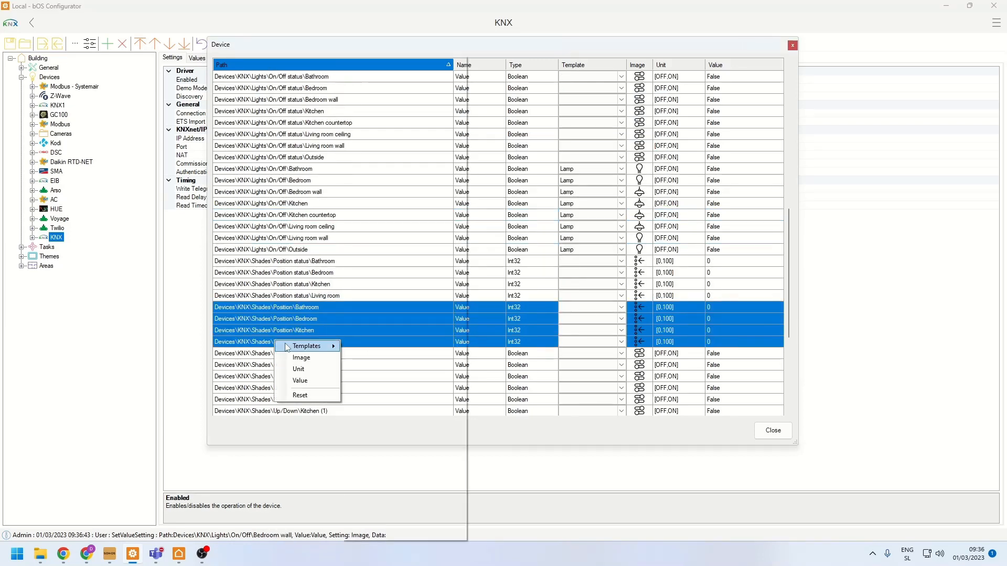
pyautogui.moveTo(315, 347)
pyautogui.click(392, 158)
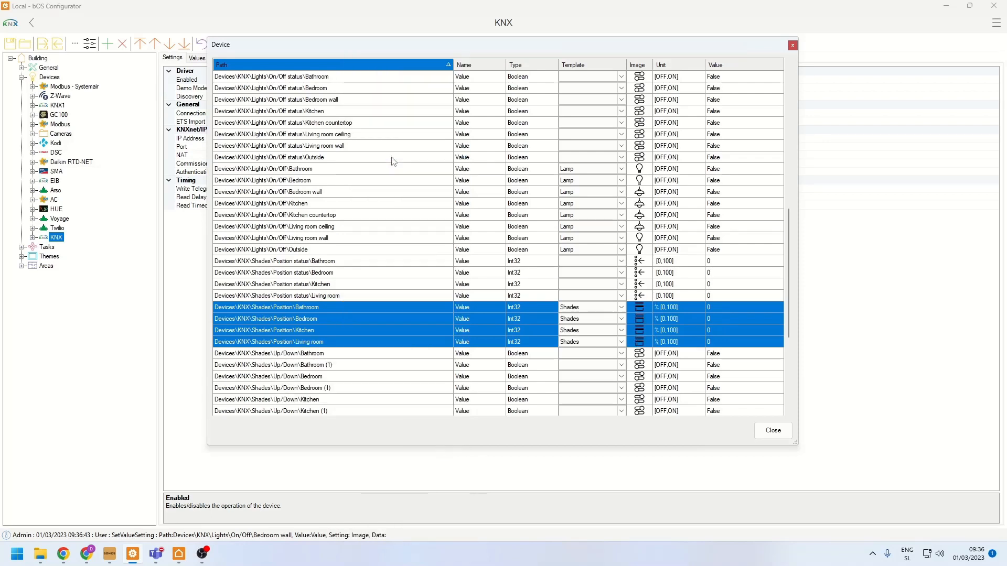
# - Set the image of the Shades Position Bedroom and Kitchen values to Skylight.svg from the Blinds library, and close the device values dialog
pyautogui.moveTo(294, 320); pyautogui.dragTo(294, 333)
pyautogui.rightClick(294, 333)
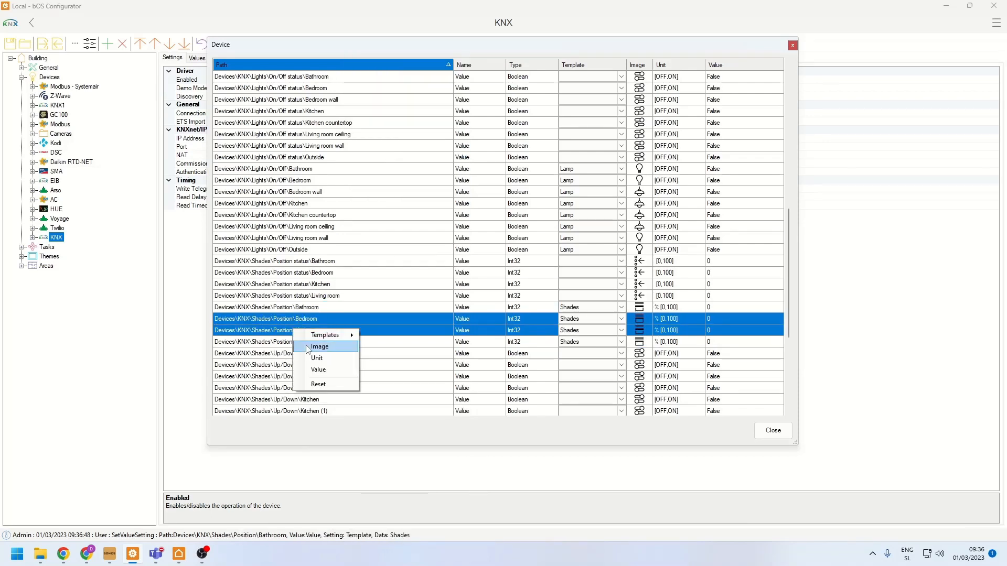
pyautogui.click(308, 346)
pyautogui.scroll(-5, 357, 259)
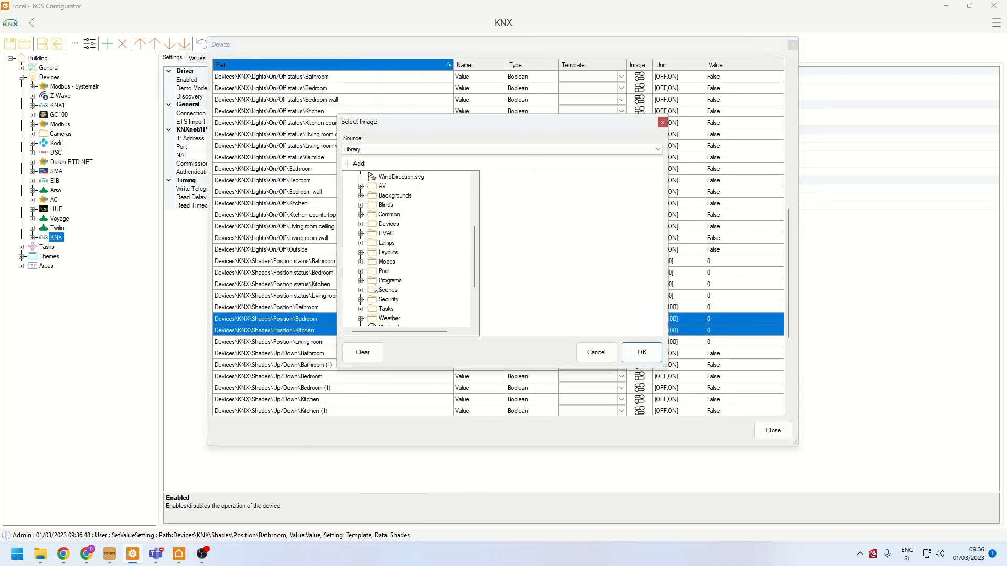
pyautogui.click(361, 205)
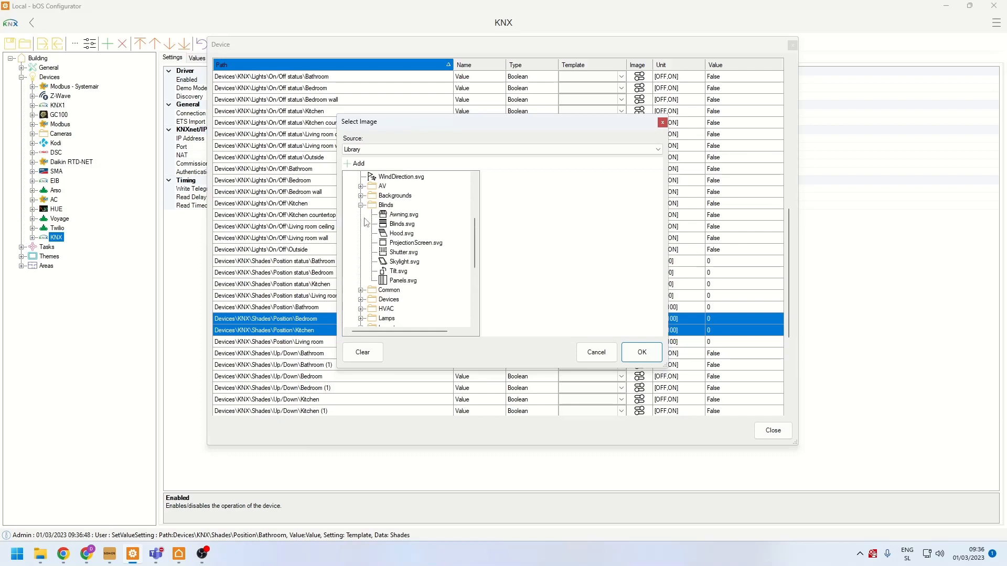
pyautogui.click(404, 261)
pyautogui.click(632, 353)
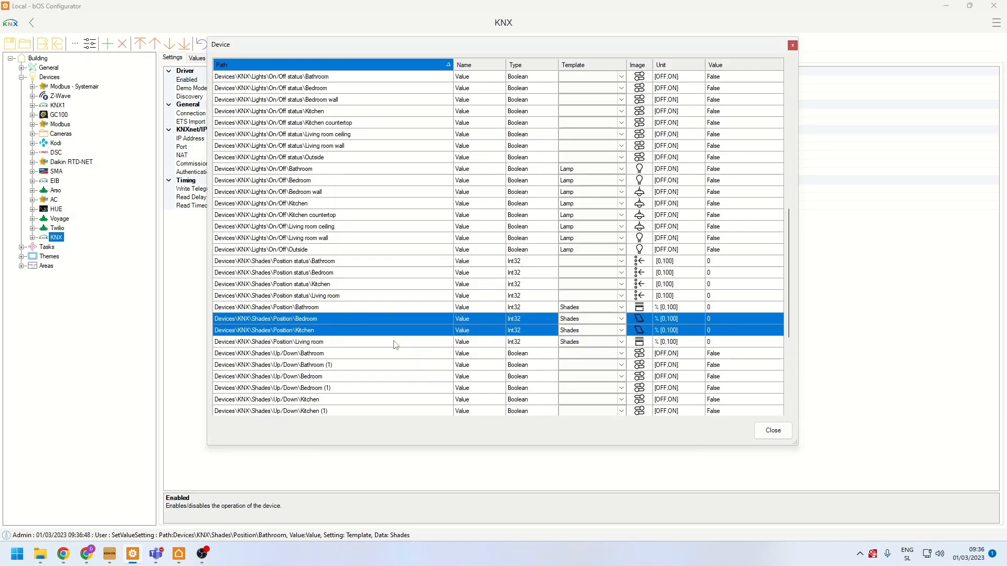
pyautogui.click(309, 295)
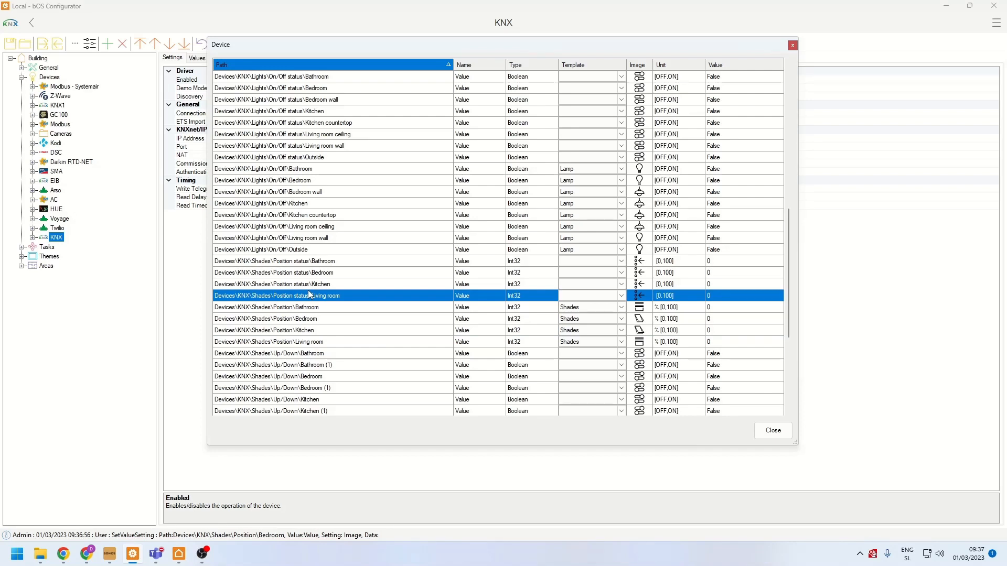
pyautogui.click(773, 430)
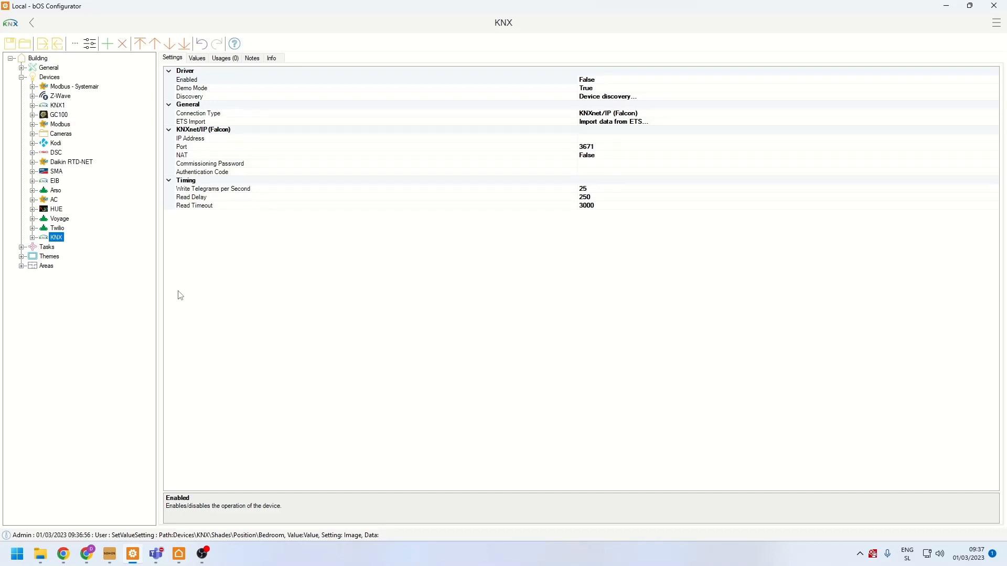
# - Examine the values and address settings of the imported Living room ceiling light in the KNX Lights On/Off folder
pyautogui.click(33, 239)
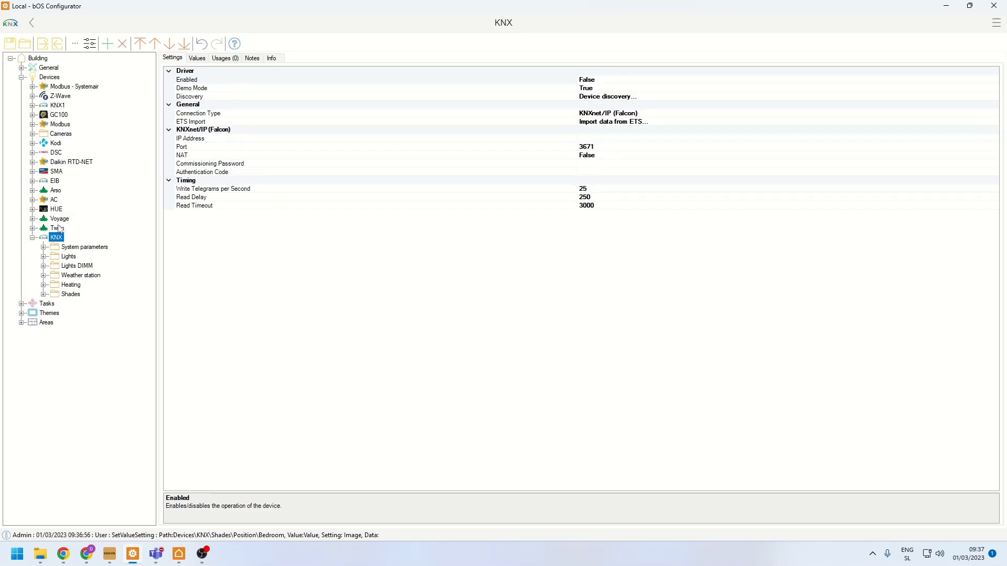
pyautogui.click(44, 256)
pyautogui.click(54, 265)
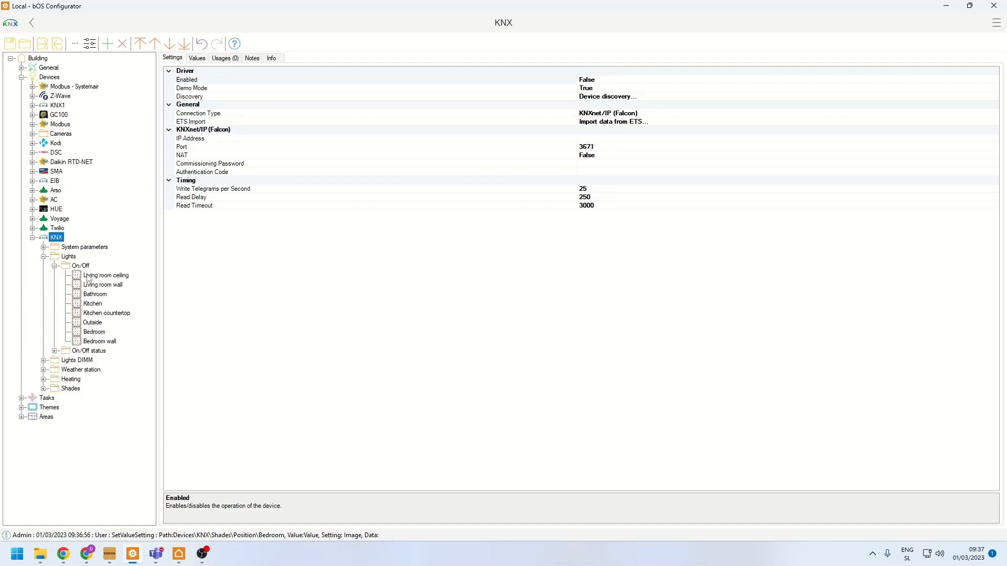
pyautogui.click(87, 278)
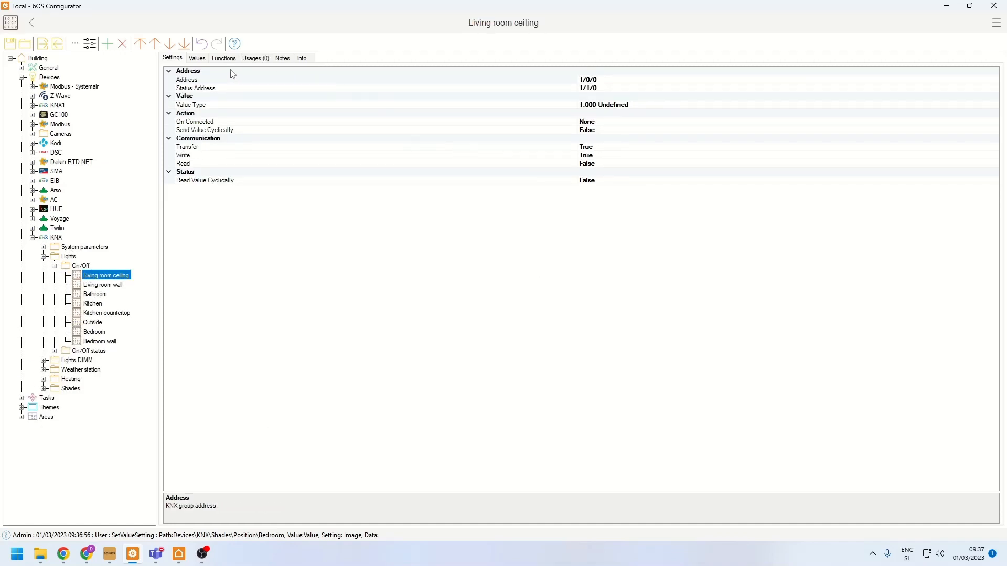
pyautogui.click(201, 58)
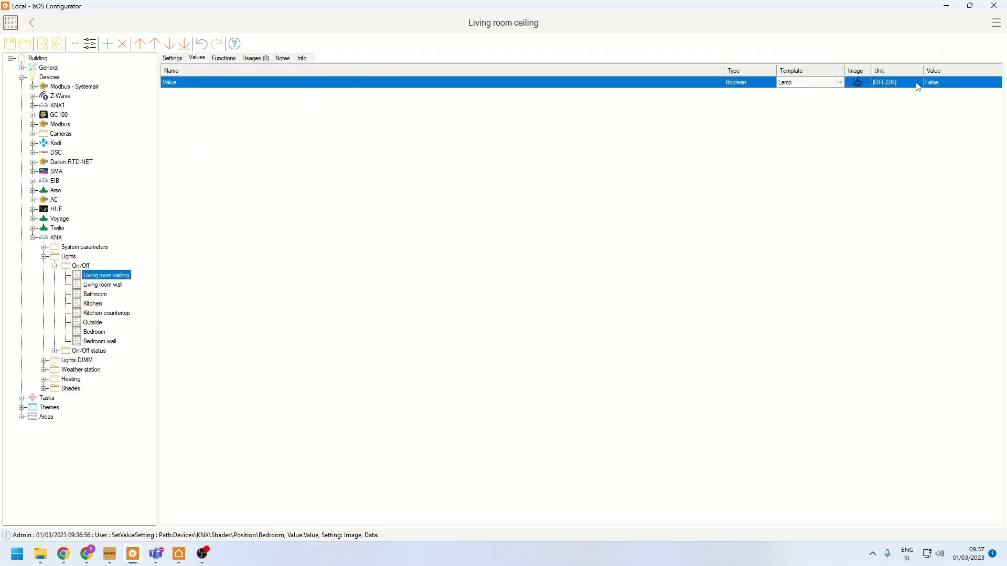
pyautogui.click(163, 59)
pyautogui.click(651, 80)
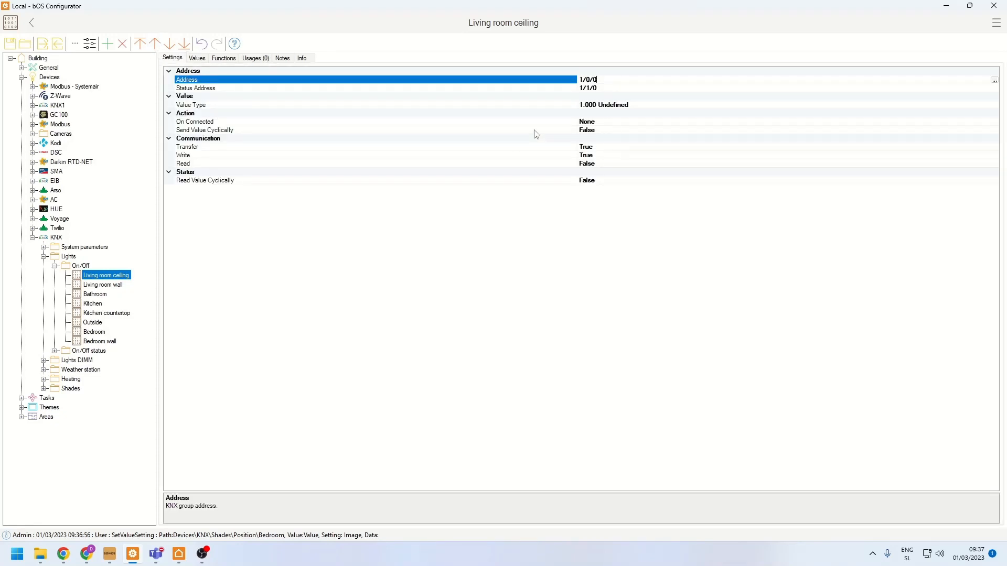
# - Add a 001.000 1Bit data point named Garage light to the KNX Lights On/Off folder
pyautogui.click(58, 267)
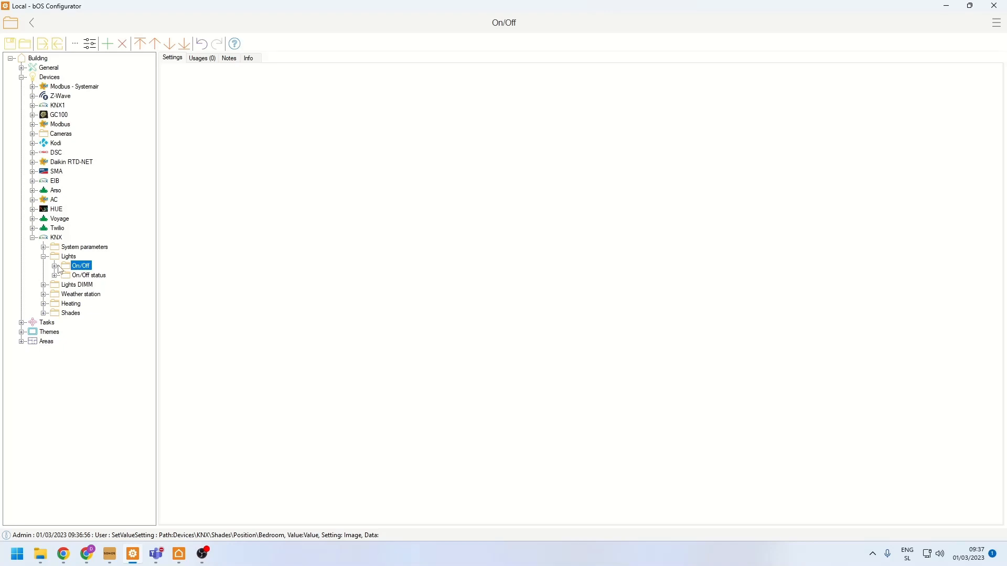
pyautogui.click(58, 267)
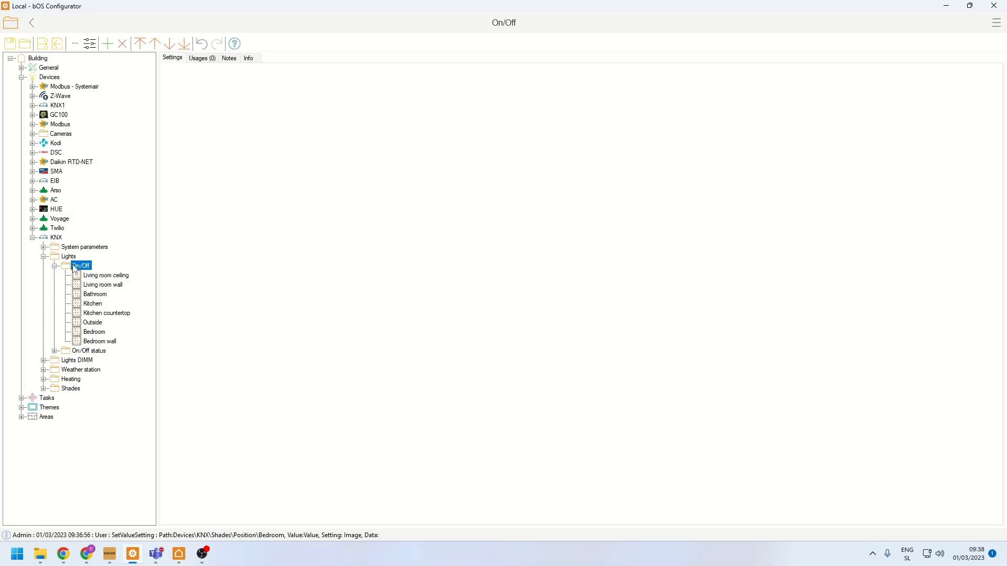
pyautogui.rightClick(73, 266)
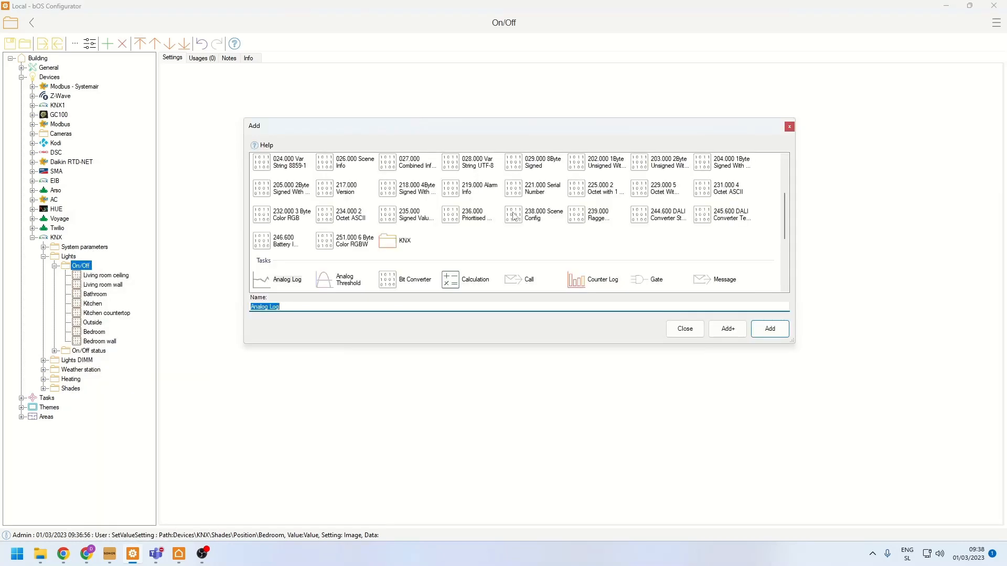
pyautogui.moveTo(795, 344); pyautogui.dragTo(830, 404)
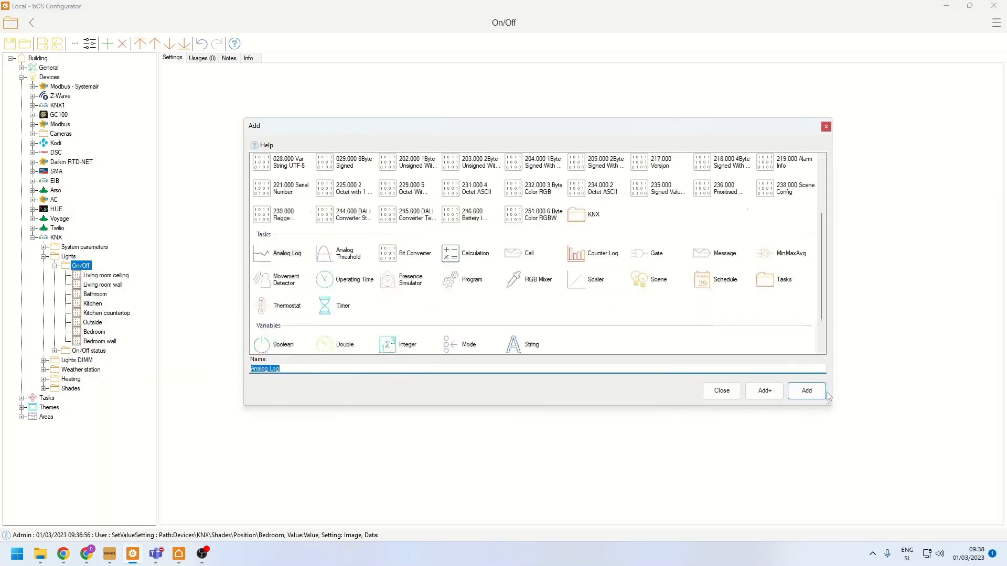
pyautogui.click(348, 179)
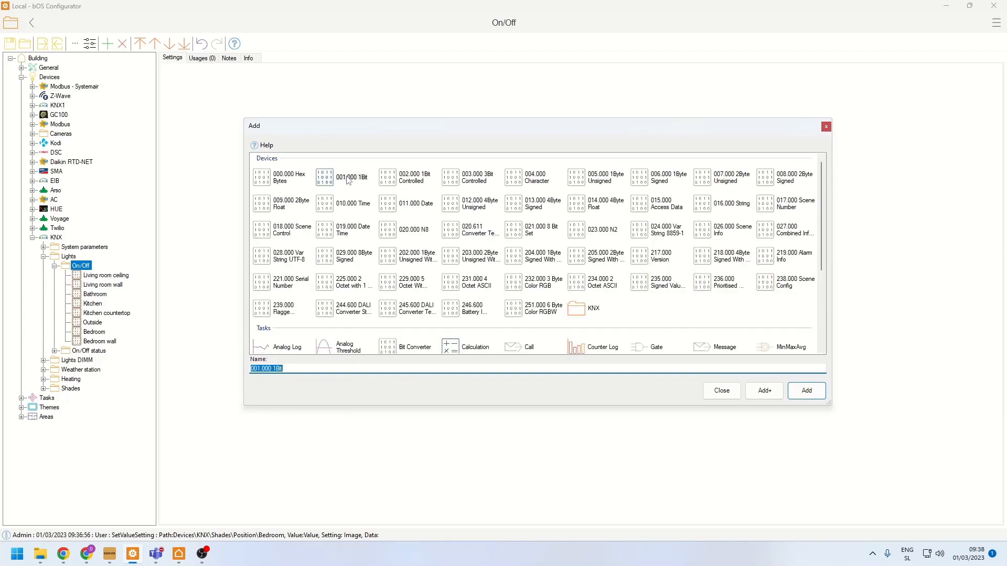
pyautogui.write('Garage light')
pyautogui.press('Return')
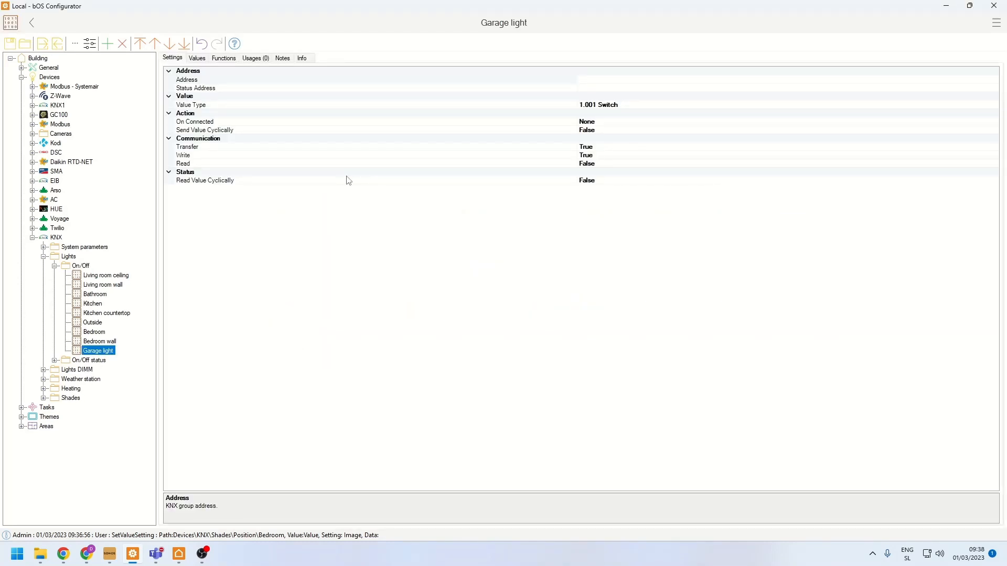
# - Set the Garage light's address to 1/0/49 and its status address to 1/1/49
pyautogui.click(604, 79)
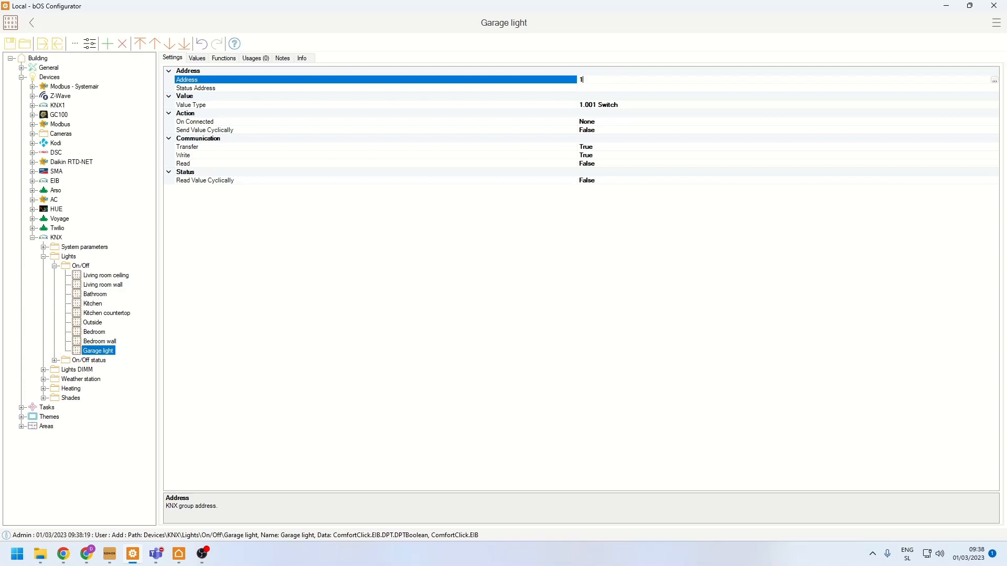
pyautogui.write('1/0/49')
pyautogui.hotkey('ctrl', 'a')
pyautogui.hotkey('ctrl', 'c')
pyautogui.click(595, 87)
pyautogui.hotkey('ctrl', 'v')
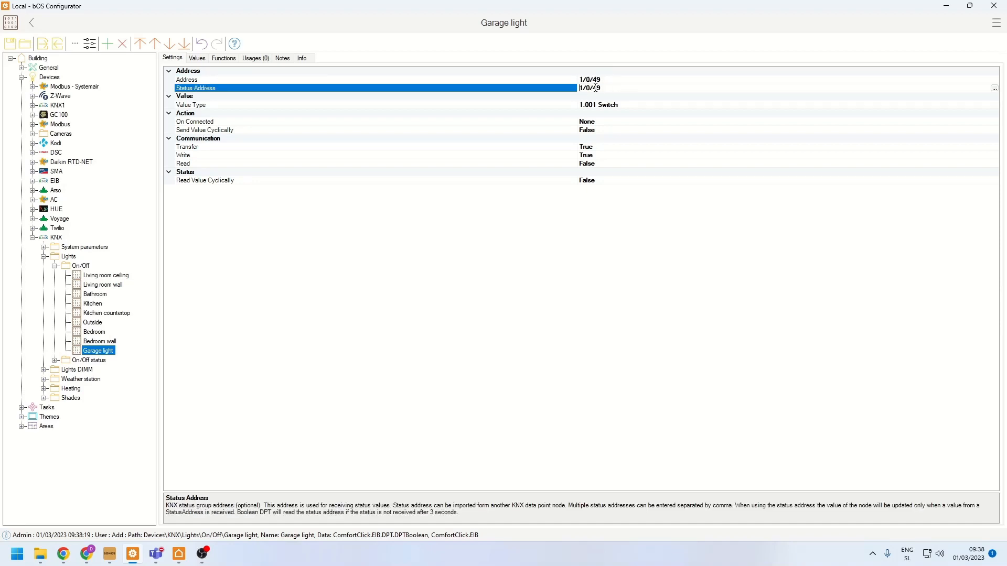
pyautogui.moveTo(591, 87); pyautogui.dragTo(587, 88)
pyautogui.write('1')
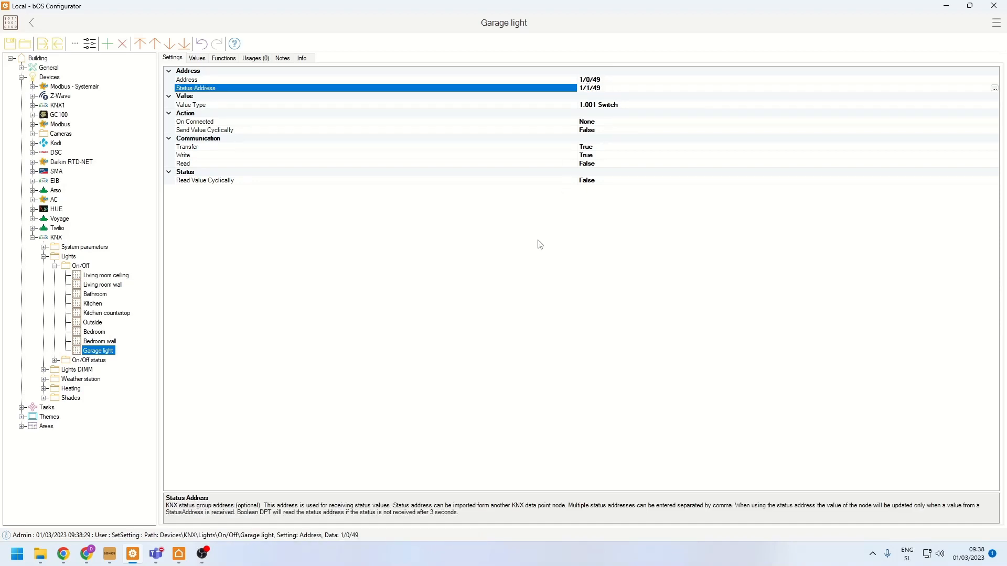
# - Apply the Lamp template to the Garage light's value
pyautogui.click(268, 115)
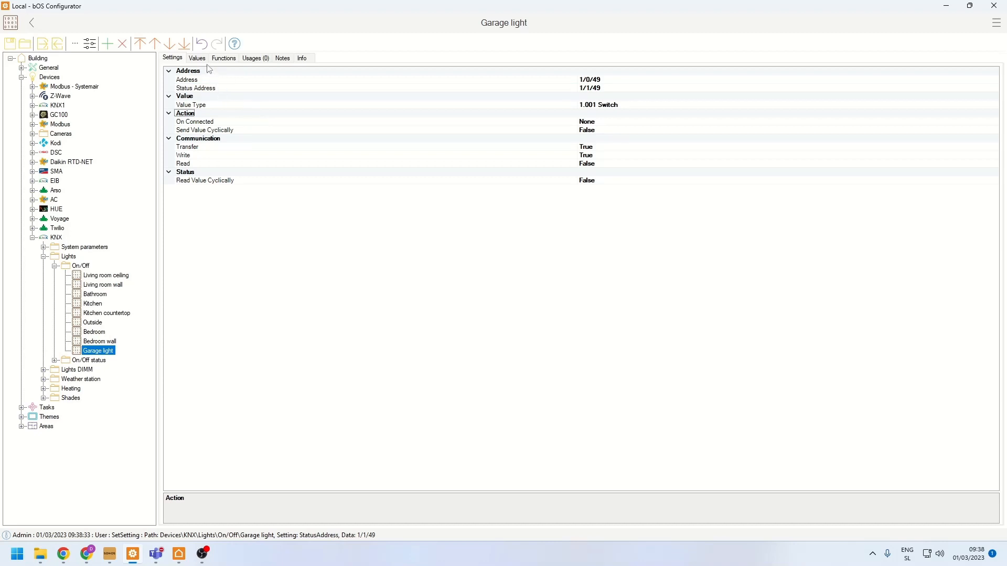
pyautogui.click(197, 58)
pyautogui.click(827, 82)
pyautogui.click(839, 82)
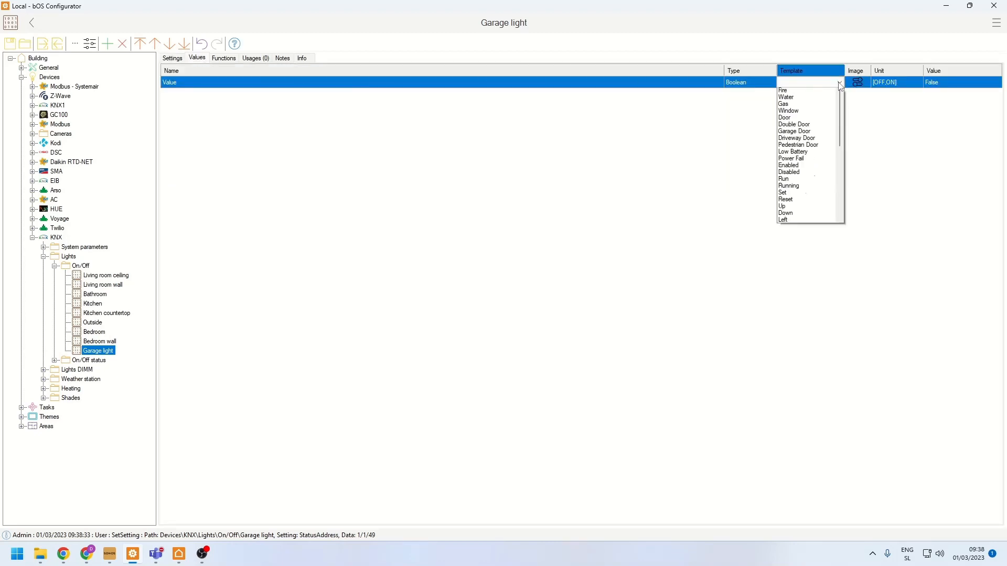
pyautogui.click(792, 140)
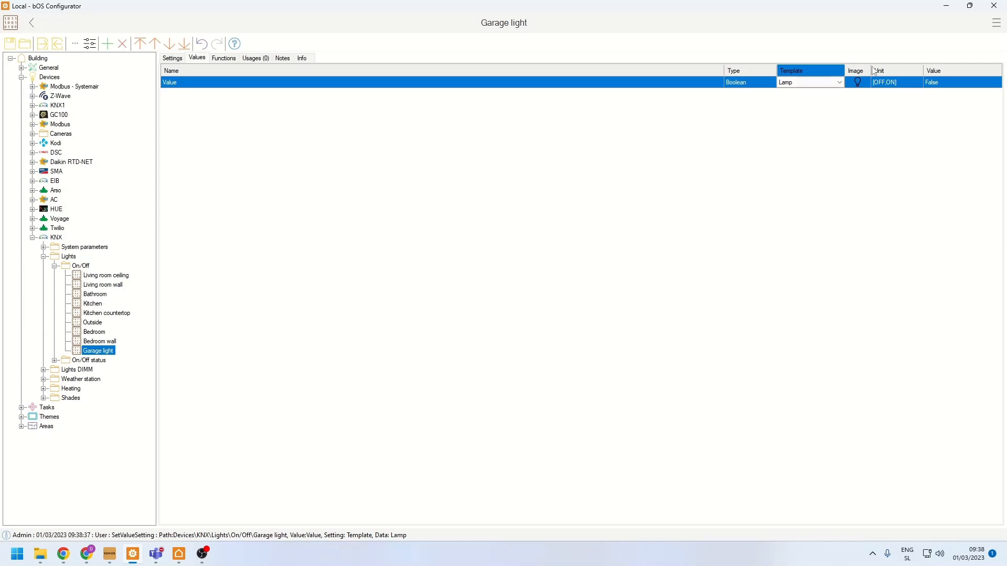
# - Test the Garage light by toggling its value repeatedly between True and False, ending at False
pyautogui.click(935, 83)
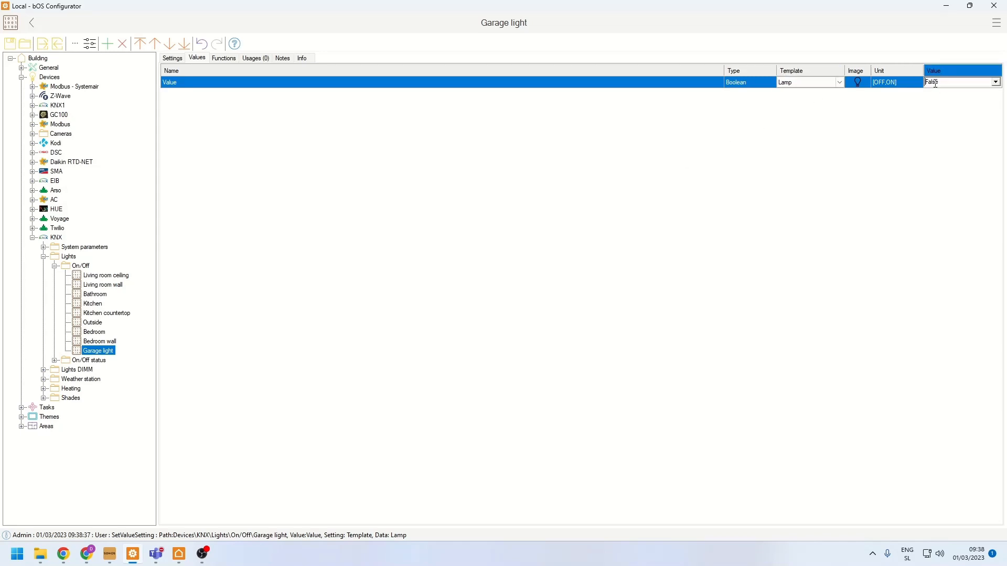
pyautogui.doubleClick(935, 84)
pyautogui.doubleClick(935, 83)
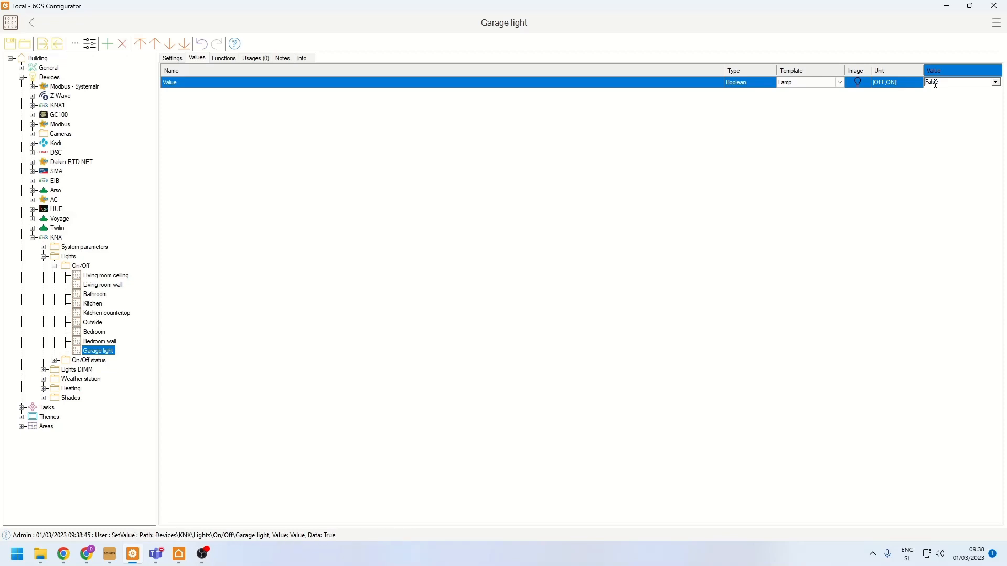
pyautogui.doubleClick(935, 83)
pyautogui.doubleClick(935, 83)
pyautogui.doubleClick(935, 83)
pyautogui.doubleClick(935, 84)
pyautogui.doubleClick(935, 83)
pyautogui.doubleClick(935, 84)
# - Examine the Daikin RTD-NET device's serial connection settings, its ModbusSlave address and the Fault Code variable's settings
pyautogui.click(100, 285)
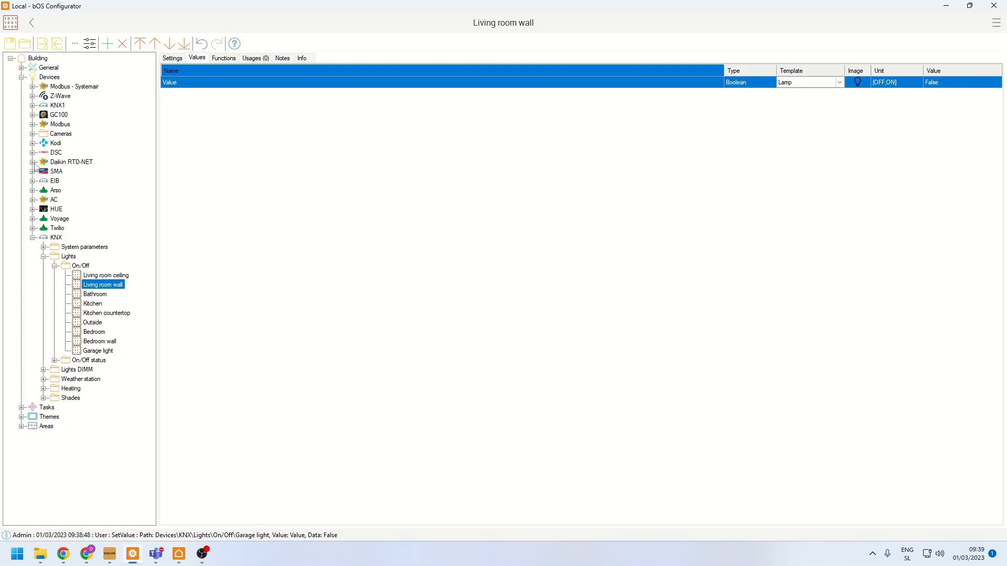
pyautogui.click(73, 162)
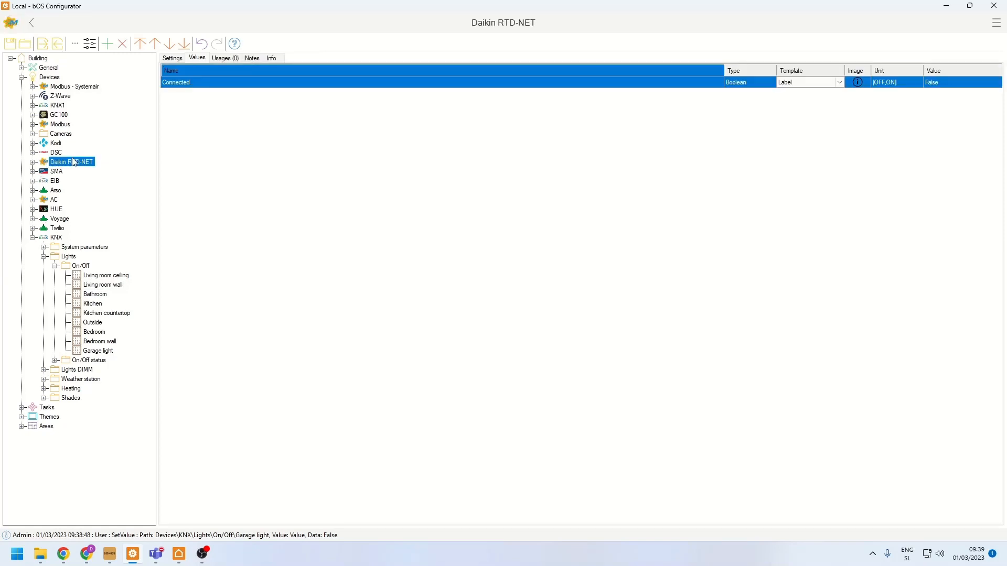
pyautogui.click(32, 162)
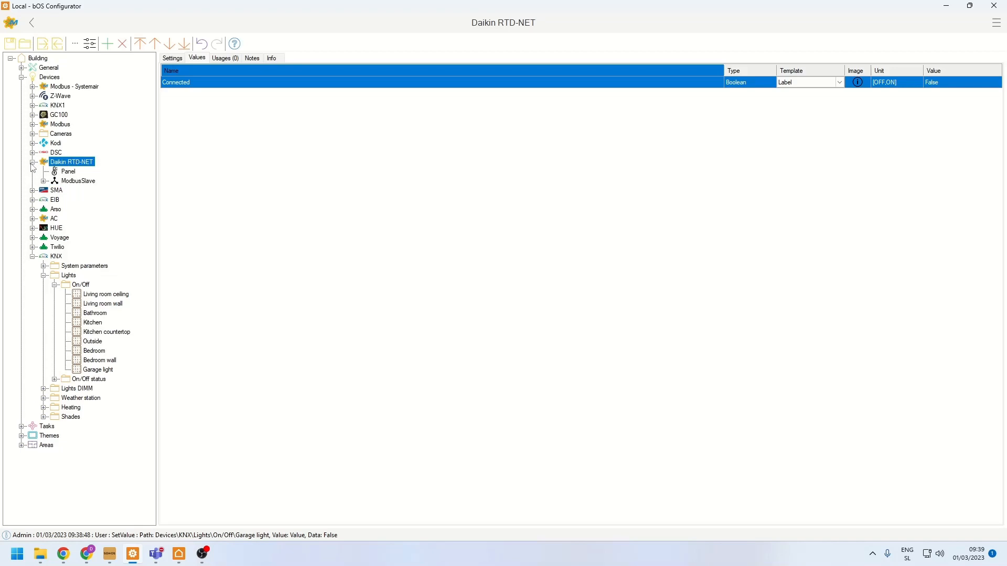
pyautogui.click(43, 181)
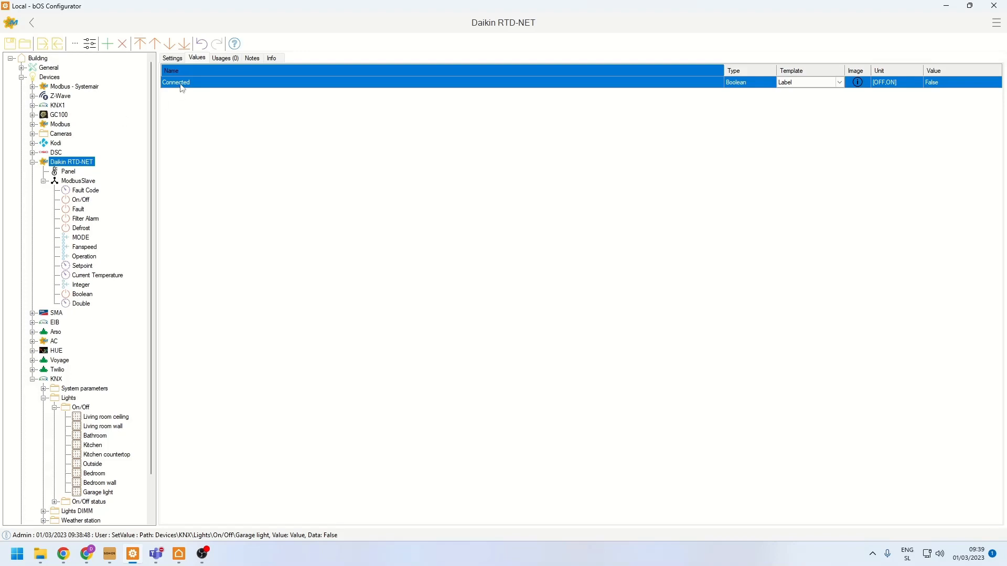
pyautogui.click(177, 58)
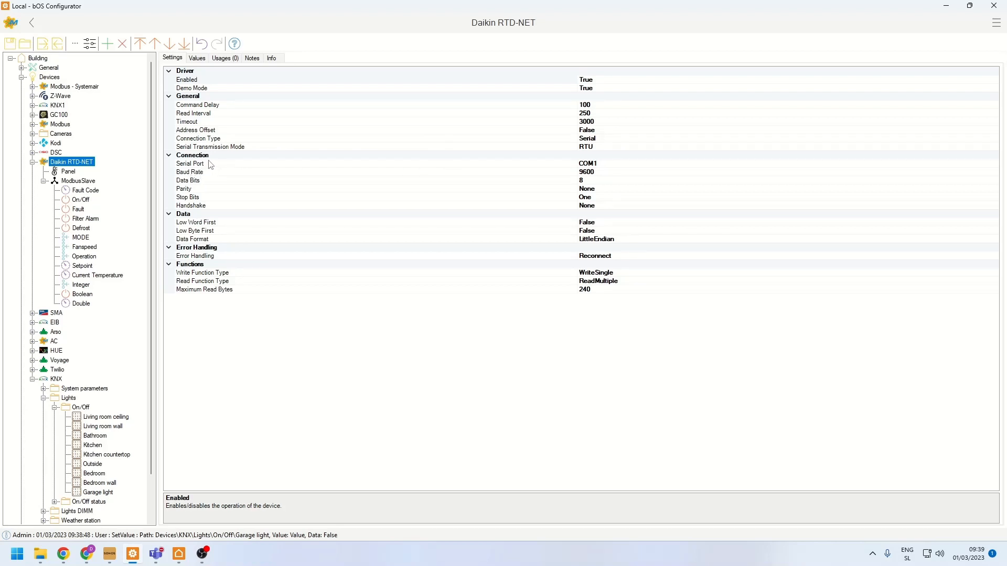
pyautogui.click(200, 174)
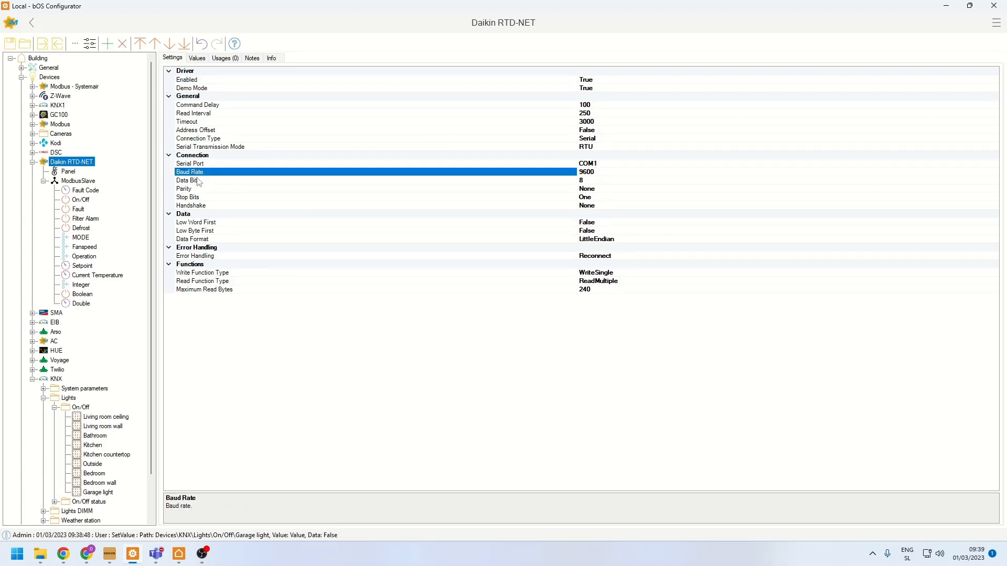
pyautogui.click(199, 181)
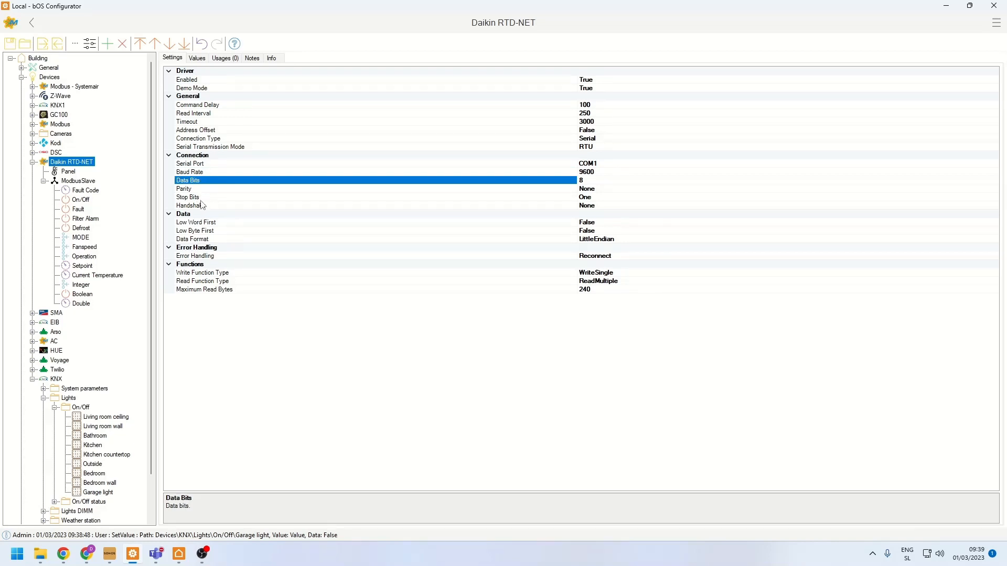
pyautogui.click(201, 201)
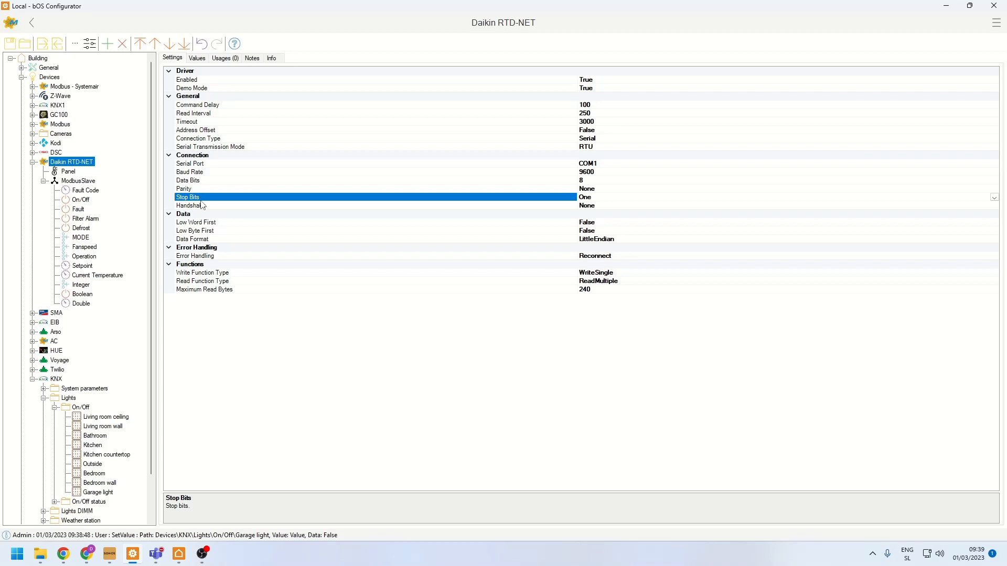
pyautogui.click(82, 181)
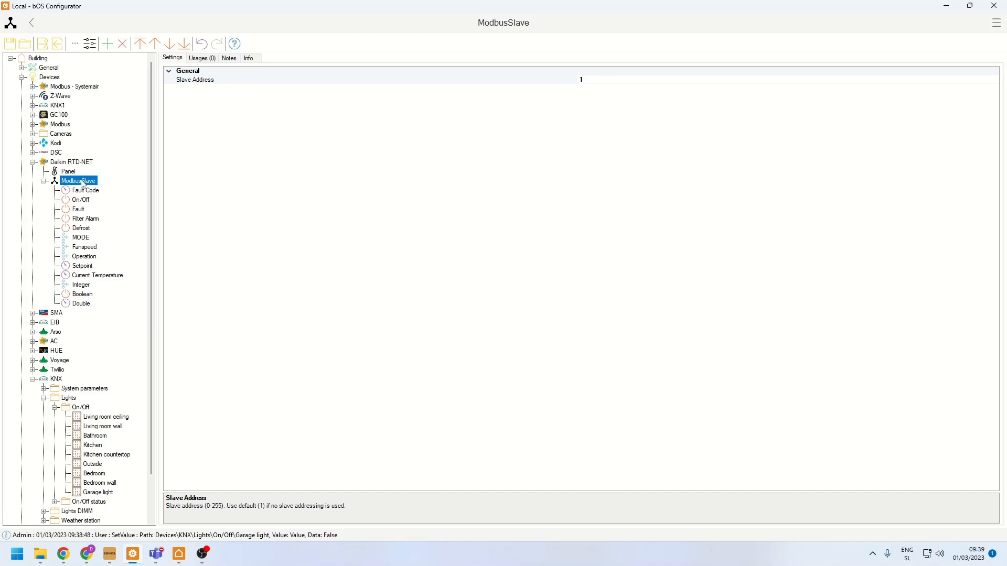
pyautogui.click(79, 191)
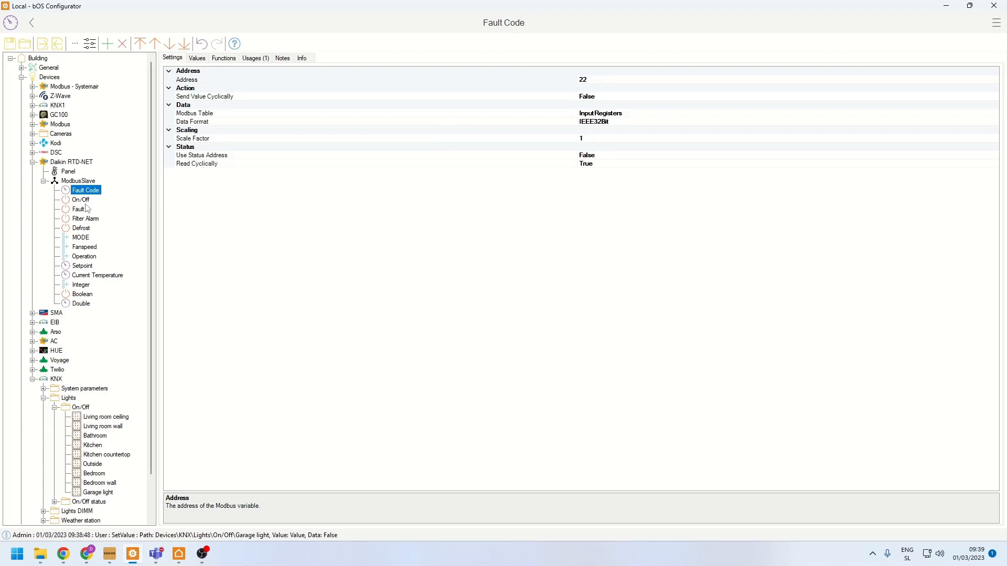
# - Examine the Daikin RTD-NET On/Off variable's address and Modbus table settings
pyautogui.click(85, 204)
pyautogui.click(589, 81)
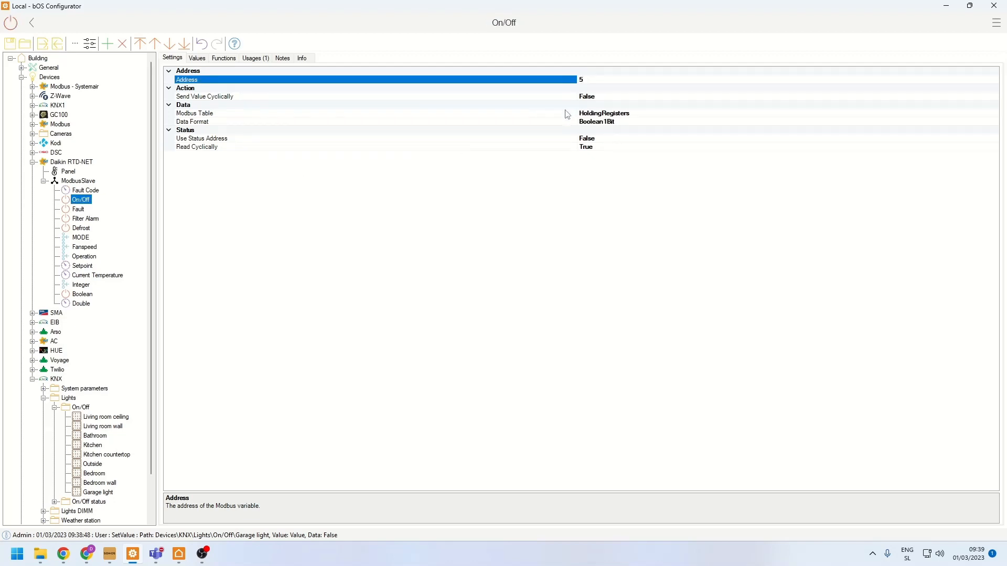
pyautogui.click(333, 114)
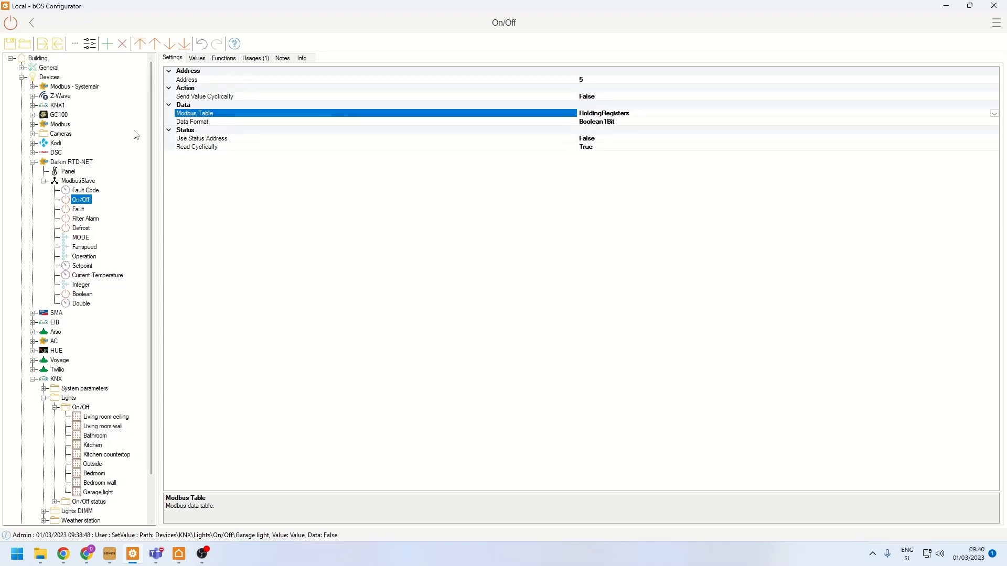
pyautogui.click(32, 162)
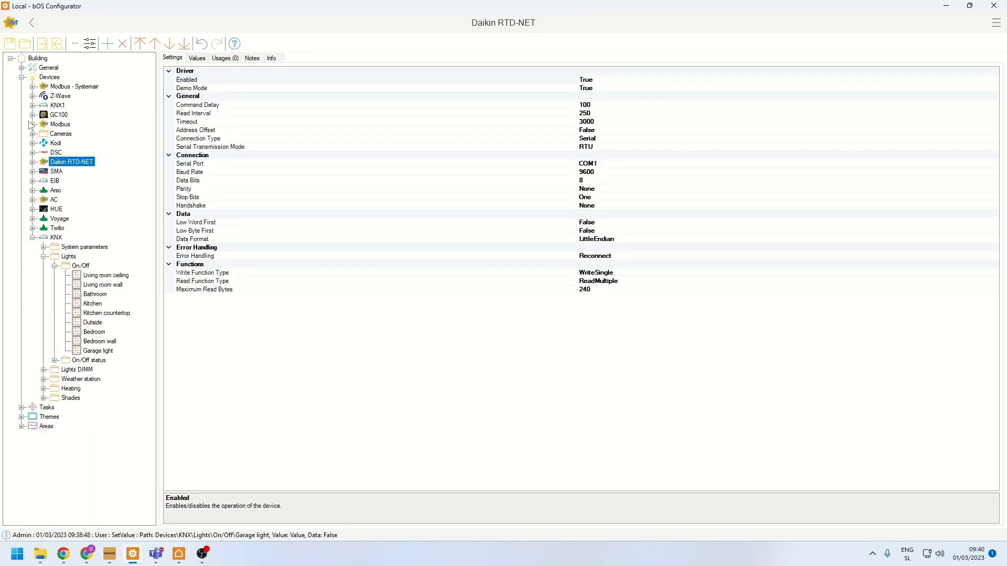
# - Examine the Z-Wave device's connection settings and node list, plus the Socket node's details
pyautogui.click(32, 96)
pyautogui.click(61, 97)
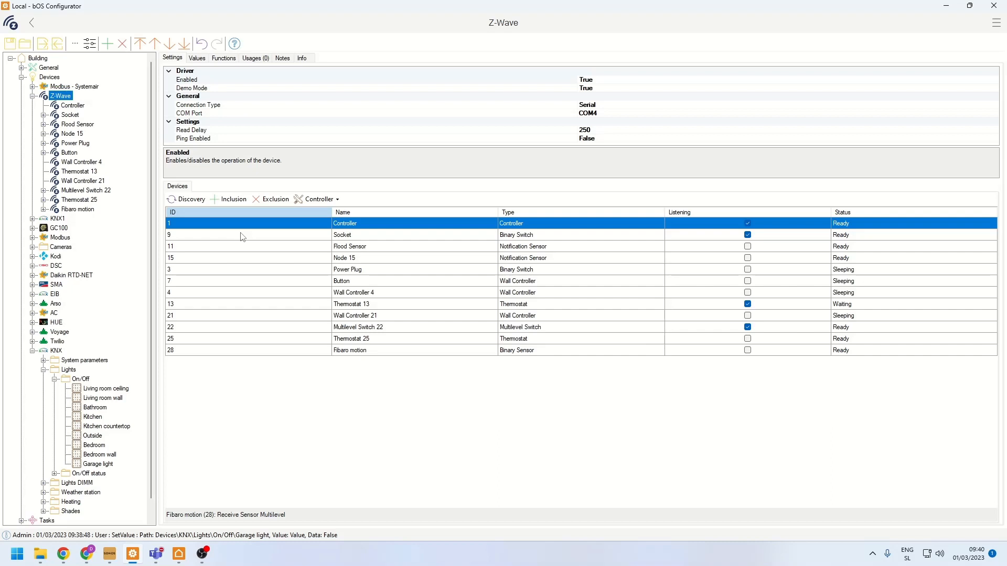
pyautogui.click(70, 116)
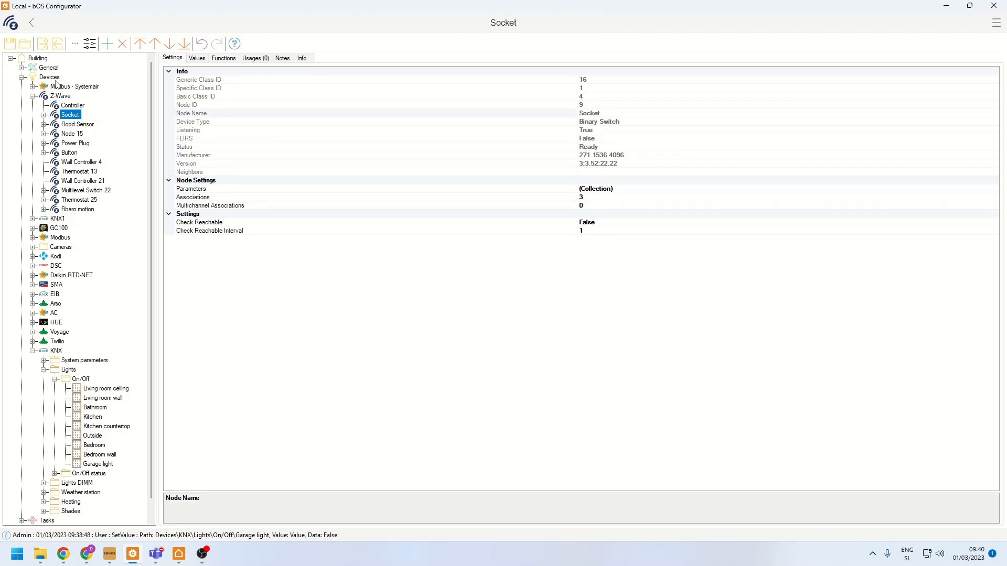
pyautogui.click(32, 96)
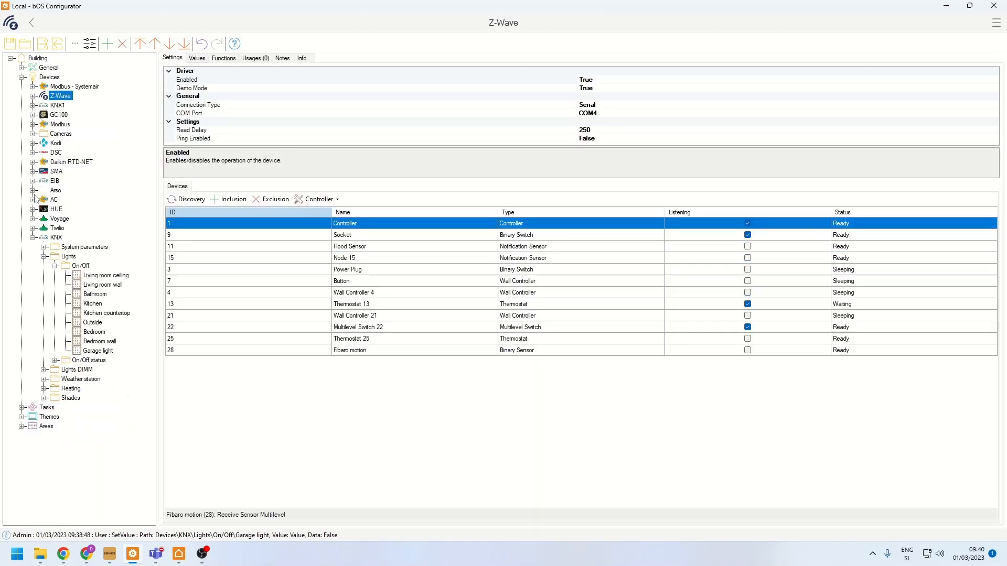
pyautogui.click(32, 238)
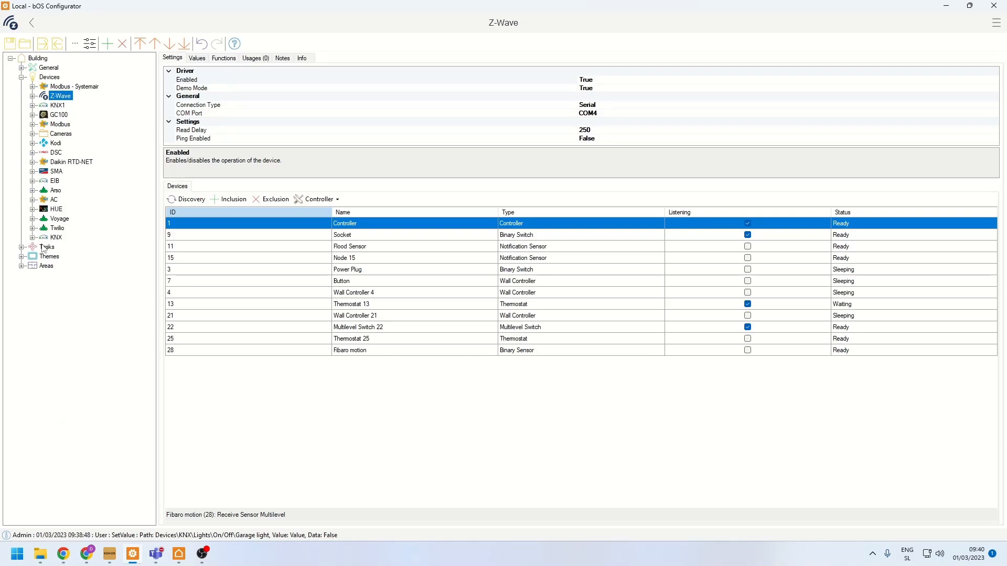
pyautogui.rightClick(43, 247)
pyautogui.click(65, 258)
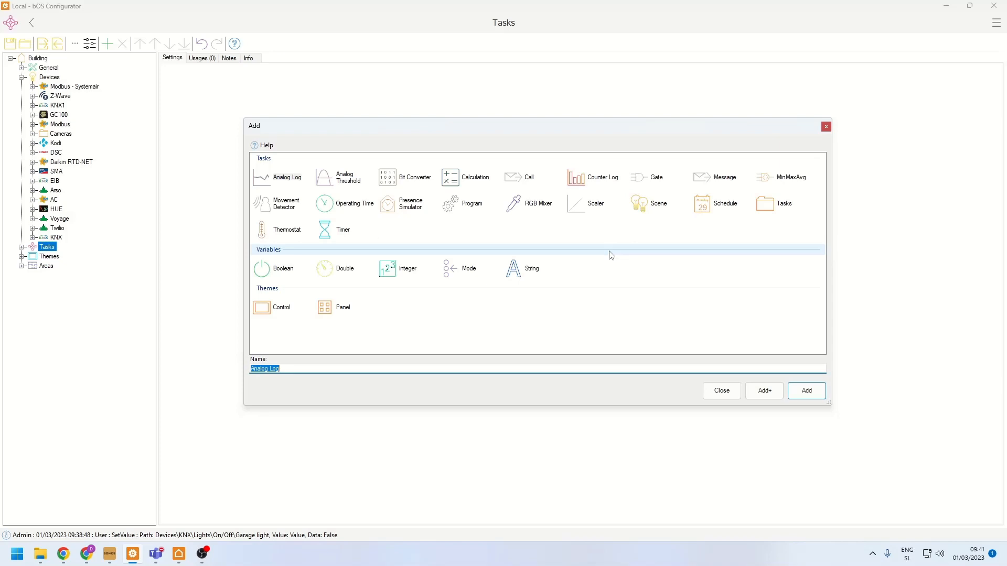
pyautogui.click(827, 127)
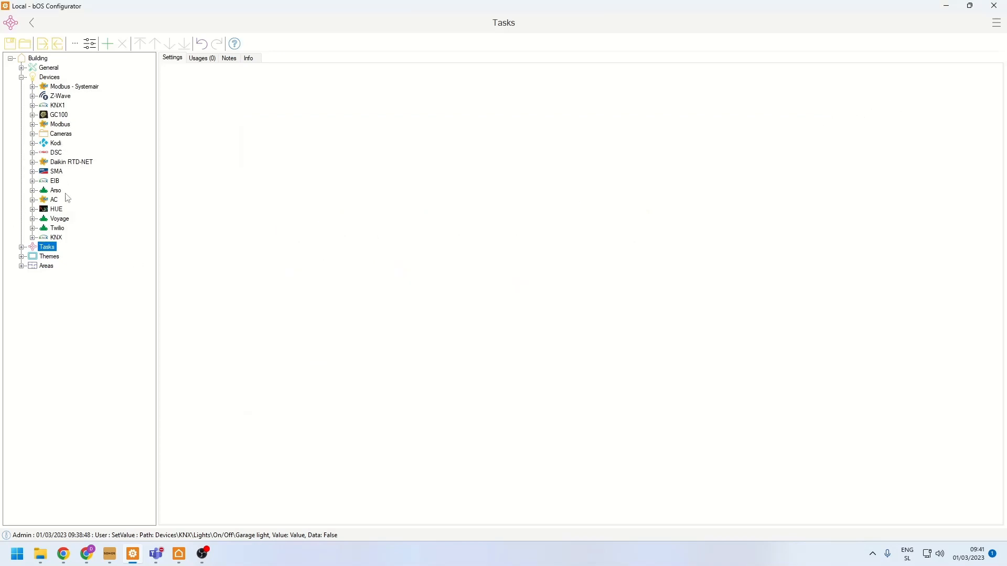
# - Set the KNX device's connection type to Jigsaw
pyautogui.click(56, 239)
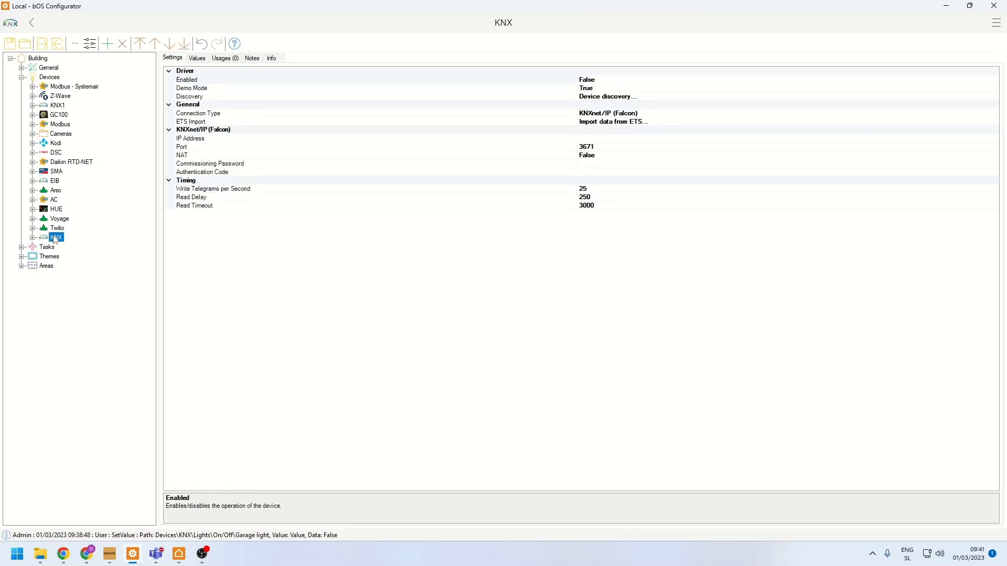
pyautogui.click(940, 114)
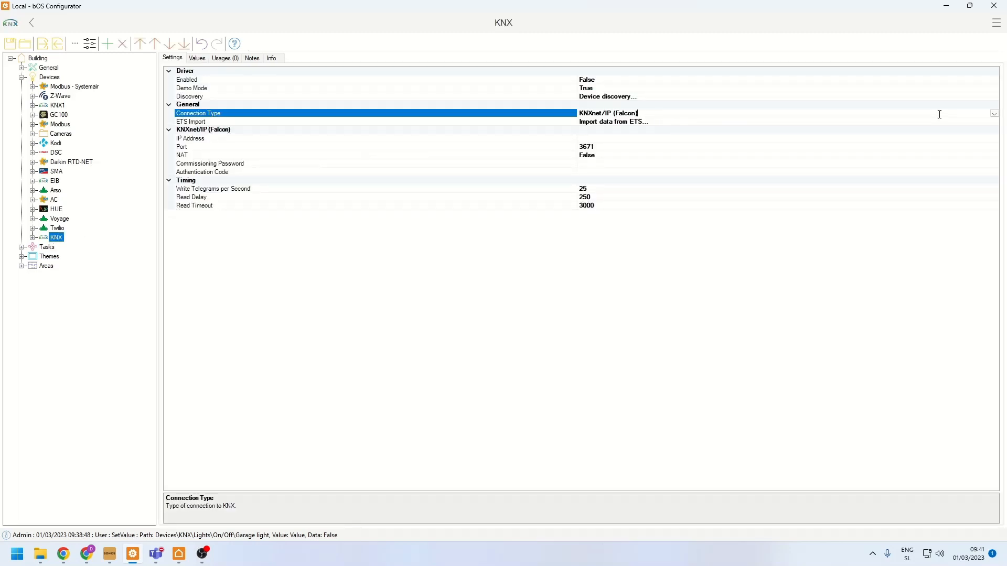
pyautogui.click(995, 114)
pyautogui.click(591, 168)
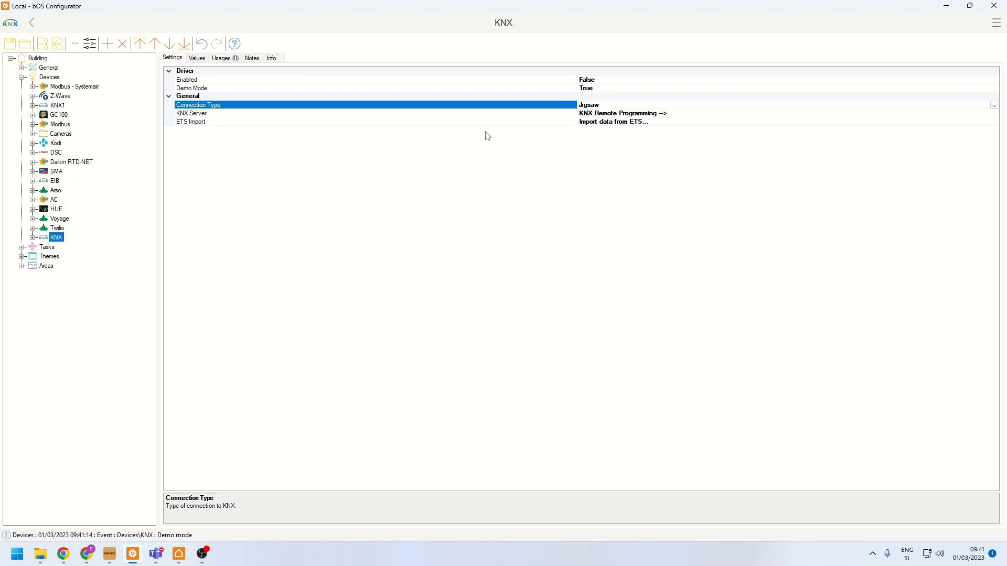
# - Examine the KNX Remote Programming server window with its debug log and server settings
pyautogui.click(590, 113)
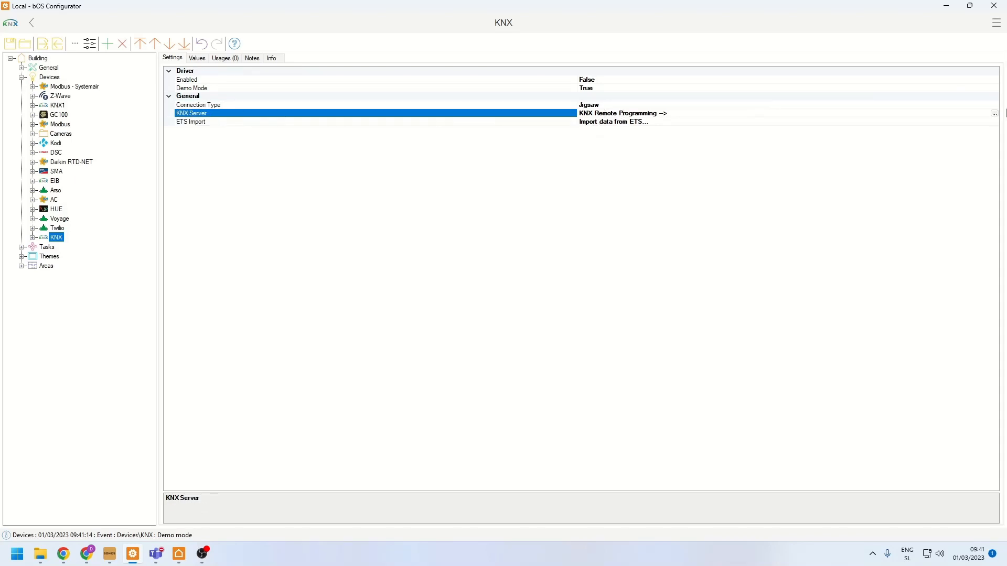
pyautogui.click(996, 114)
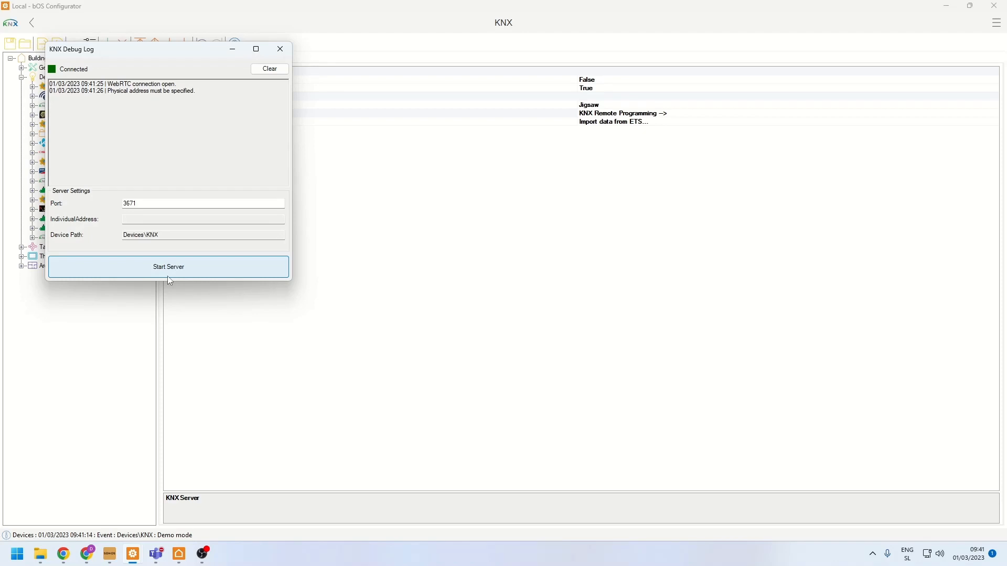
pyautogui.click(281, 50)
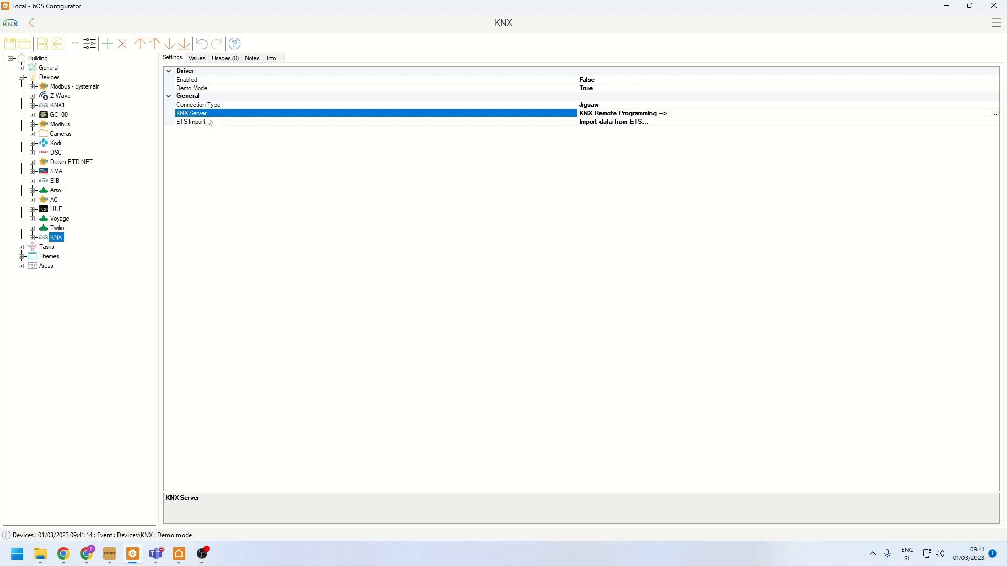
pyautogui.click(204, 105)
pyautogui.click(198, 114)
pyautogui.click(995, 114)
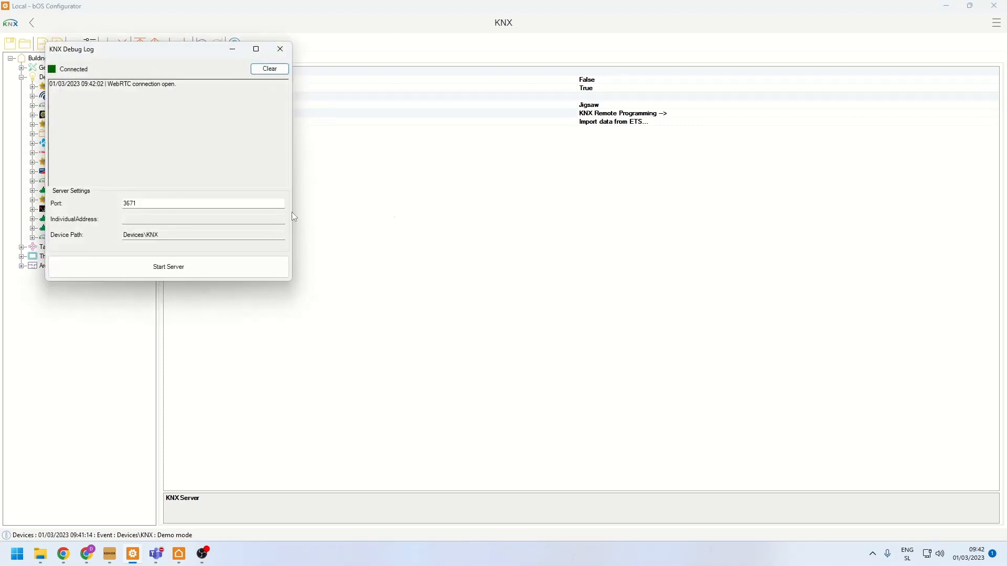
pyautogui.click(279, 50)
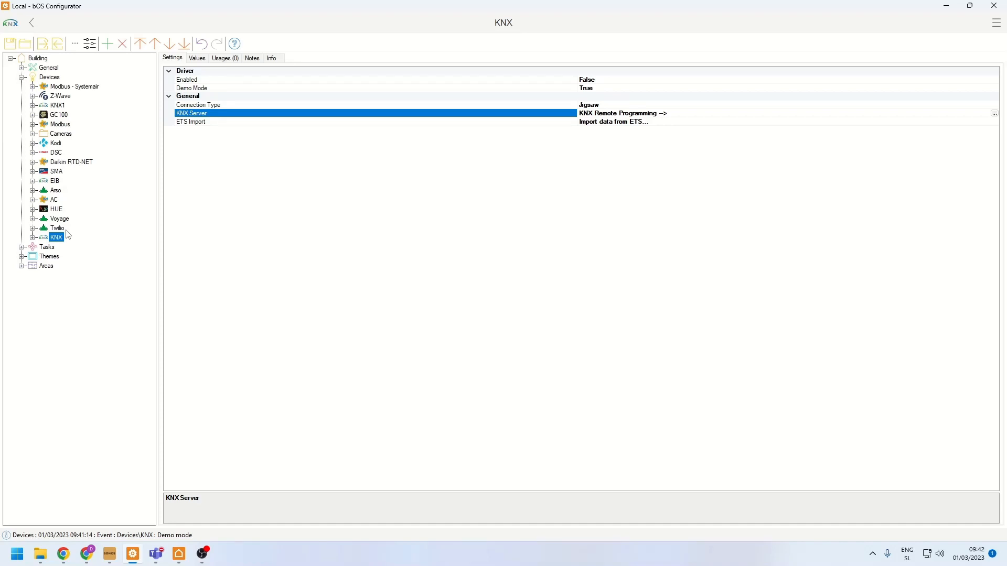
# - Add a second KNX device under Devices
pyautogui.rightClick(51, 79)
pyautogui.click(64, 82)
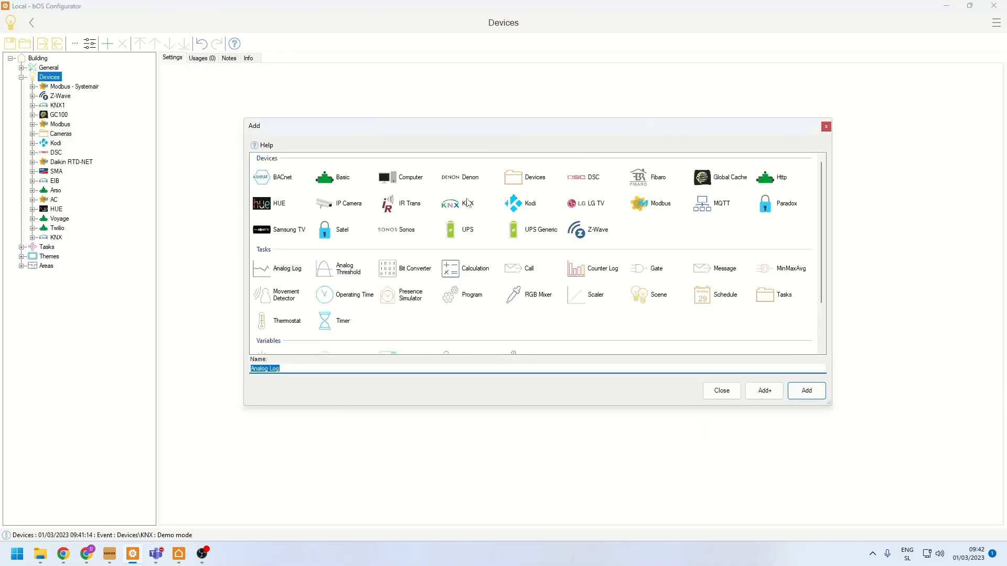
pyautogui.doubleClick(467, 199)
# - Rename the original KNX device as "KNX floor 1"
pyautogui.rightClick(43, 238)
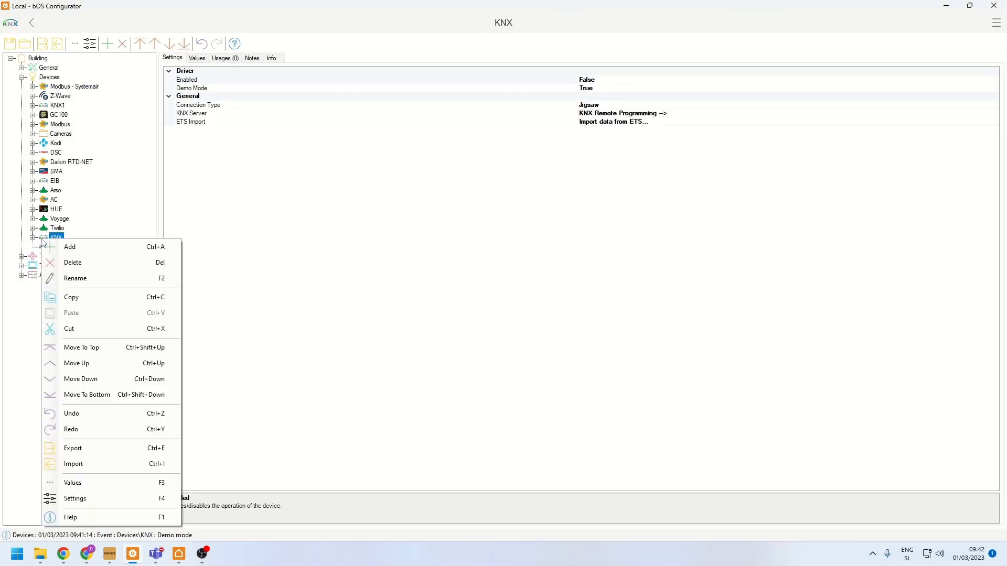
pyautogui.click(68, 281)
pyautogui.write('KNX floor')
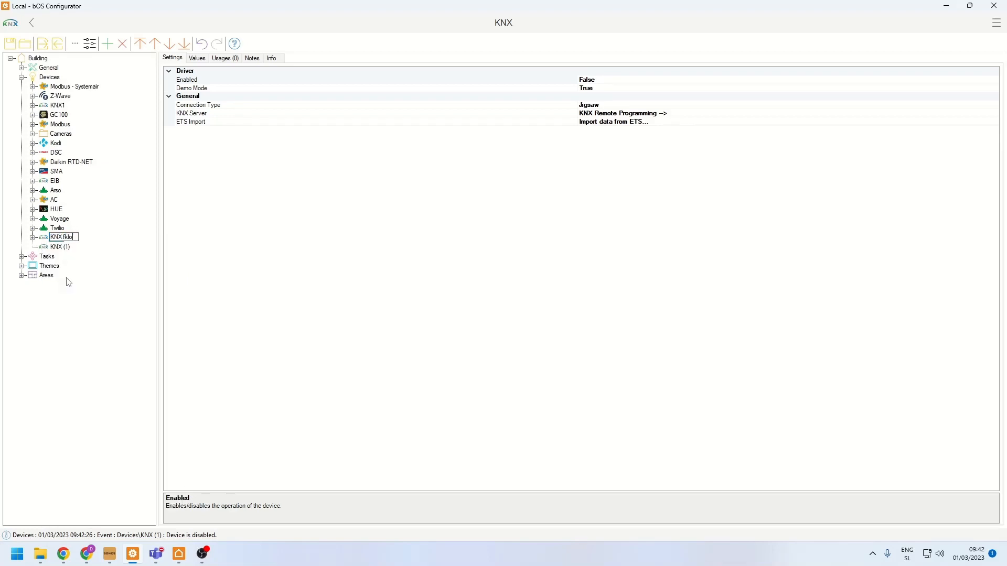
pyautogui.write(' 1')
pyautogui.press('Return')
# - Rename the newly added KNX device as "Floor 2"
pyautogui.rightClick(69, 256)
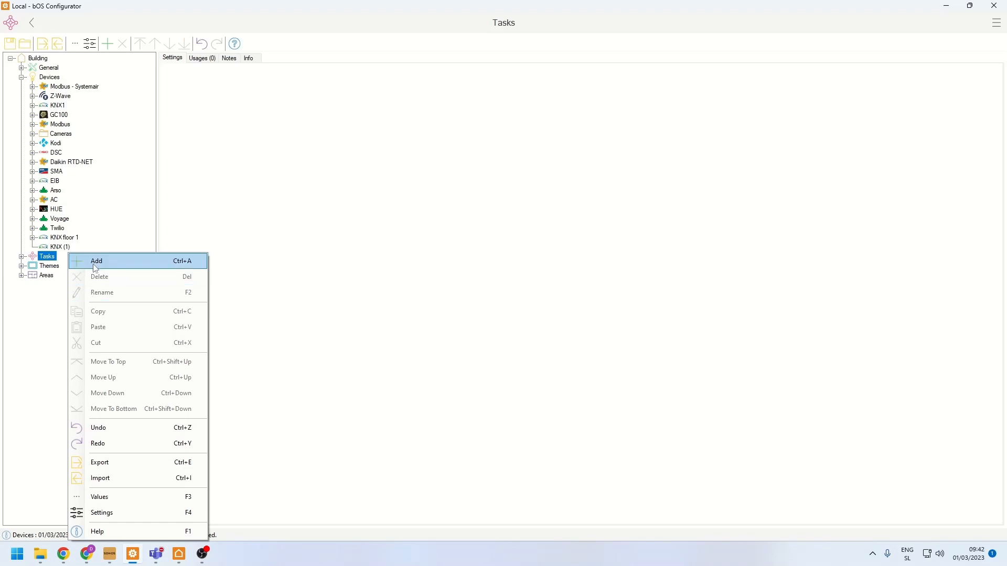
pyautogui.click(63, 246)
pyautogui.rightClick(63, 246)
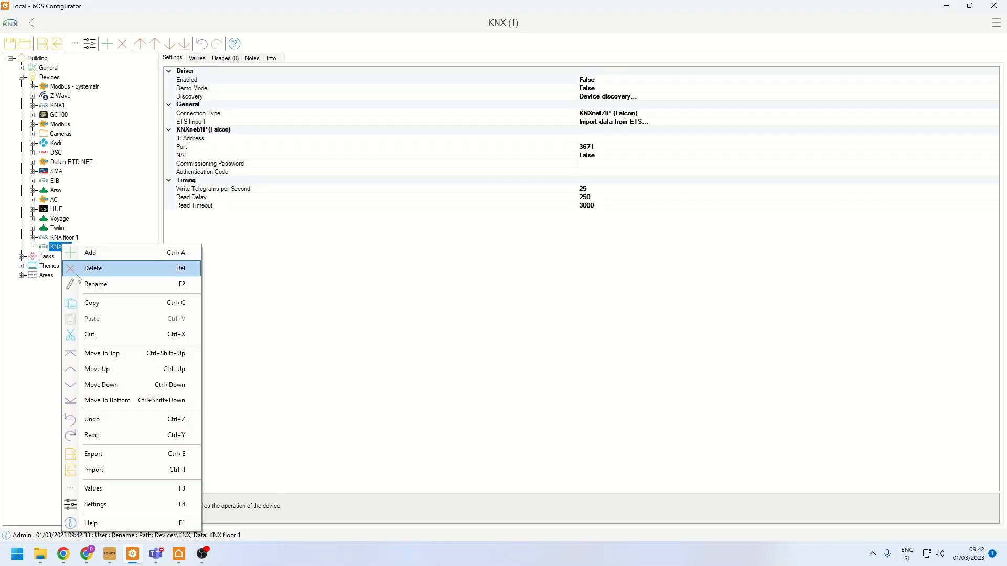
pyautogui.click(79, 283)
pyautogui.write('Floor 2')
pyautogui.press('Return')
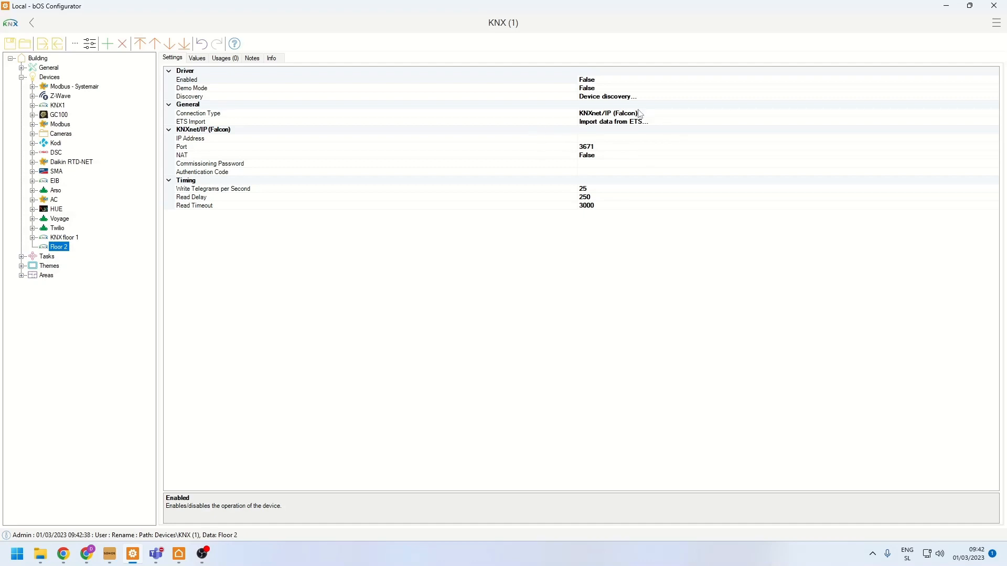
# - Add a Scene task named "Lights ON" under Tasks, keeping the creation dialog open for further tasks
pyautogui.click(39, 257)
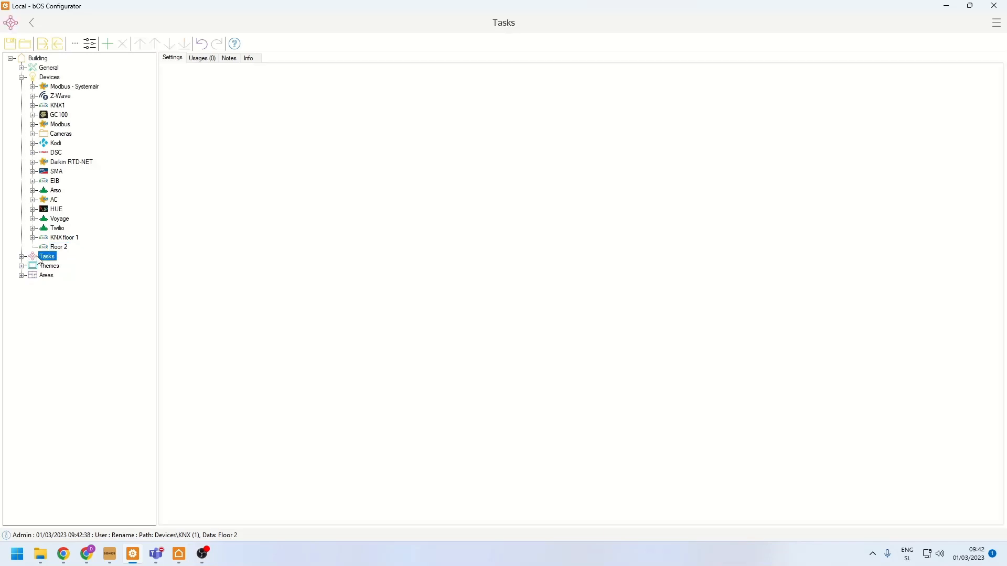
pyautogui.rightClick(40, 261)
pyautogui.click(62, 264)
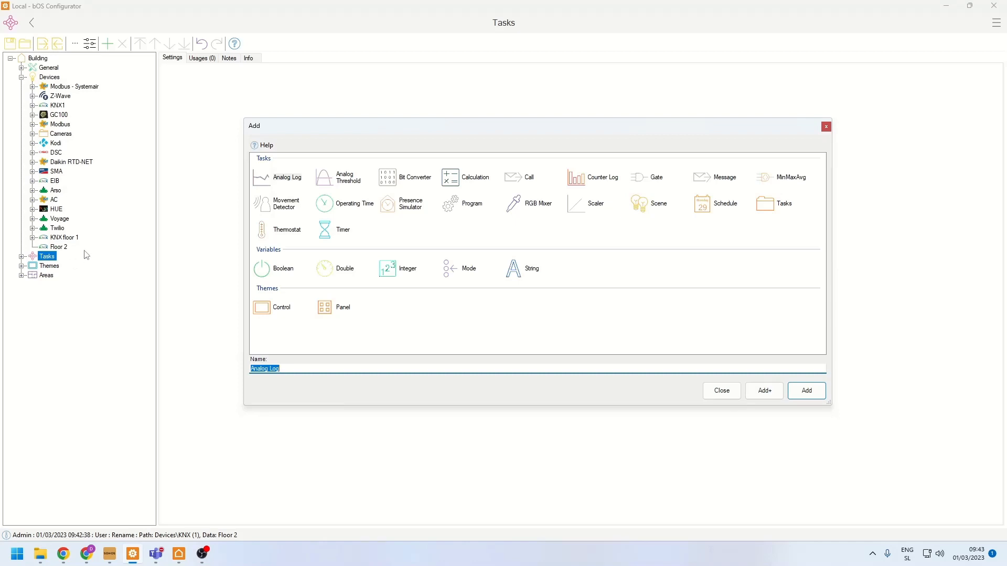
pyautogui.click(655, 205)
pyautogui.click(402, 183)
pyautogui.click(478, 180)
pyautogui.click(664, 208)
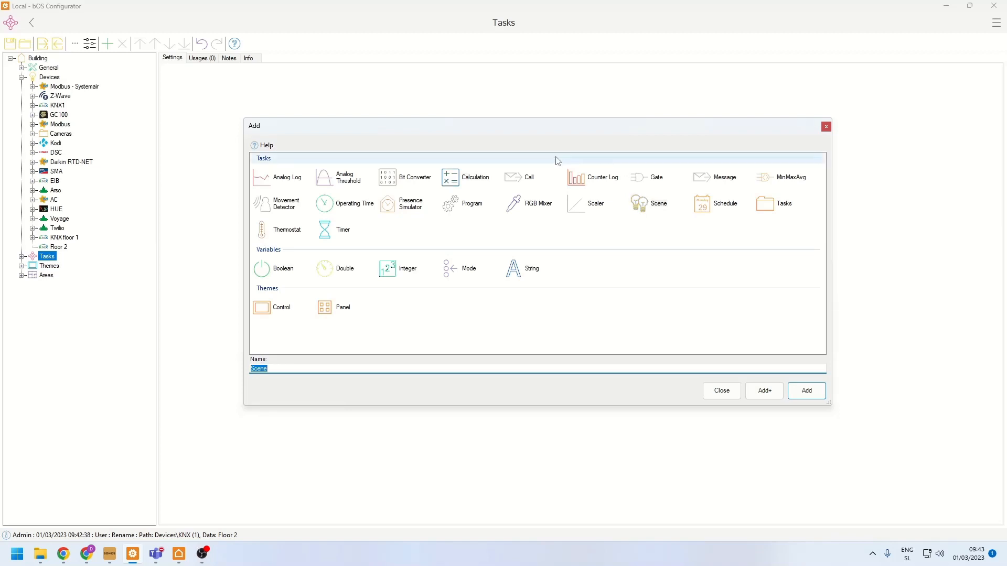
pyautogui.write('l')
pyautogui.press('BackSpace')
pyautogui.write('Lih')
pyautogui.press('BackSpace')
pyautogui.write('ghts ON')
pyautogui.click(765, 390)
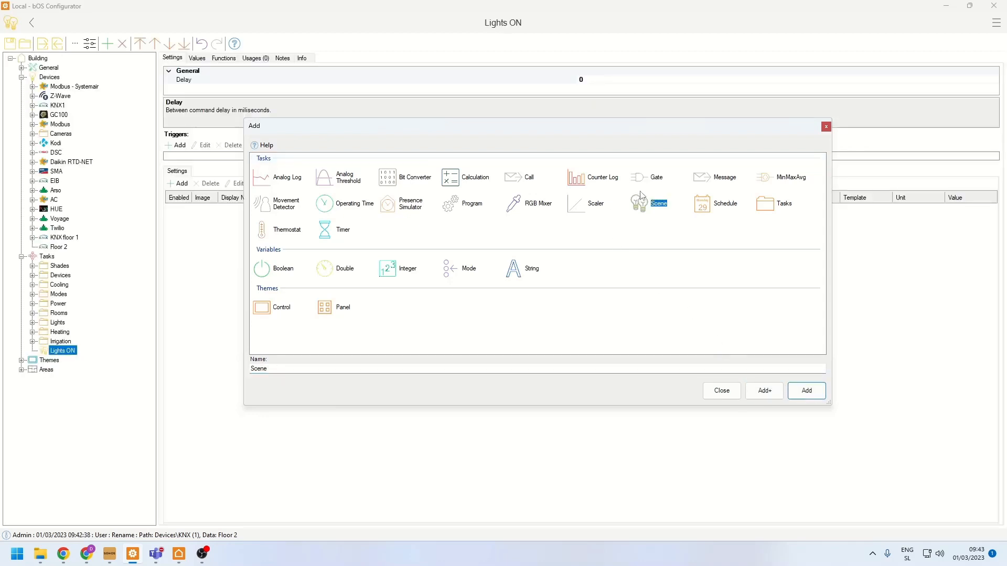
# - Add a second Scene task named "Lights OFF" and a Movement Detector task with its default name
pyautogui.write('Lights')
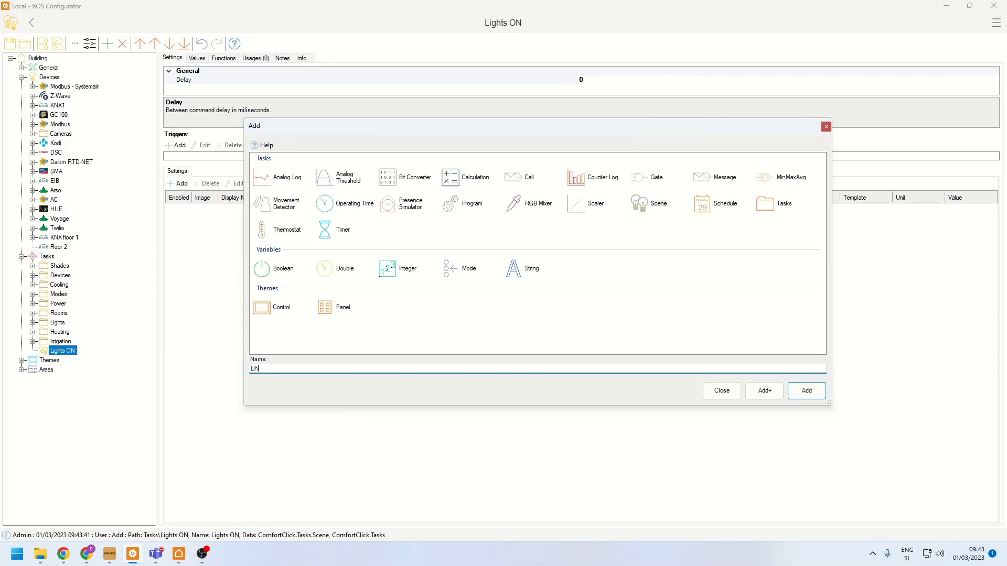
pyautogui.write(' OFF')
pyautogui.click(765, 391)
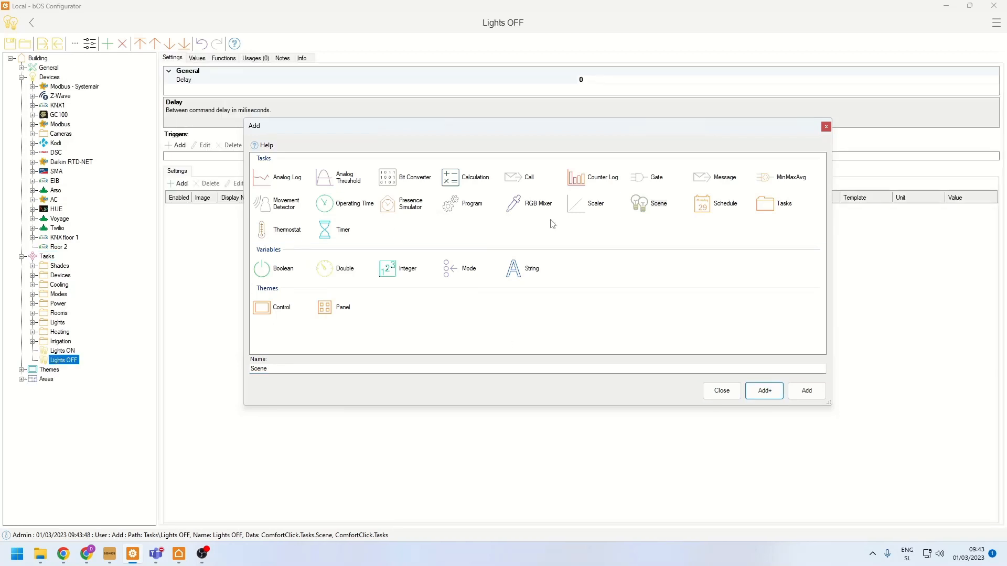
pyautogui.click(275, 209)
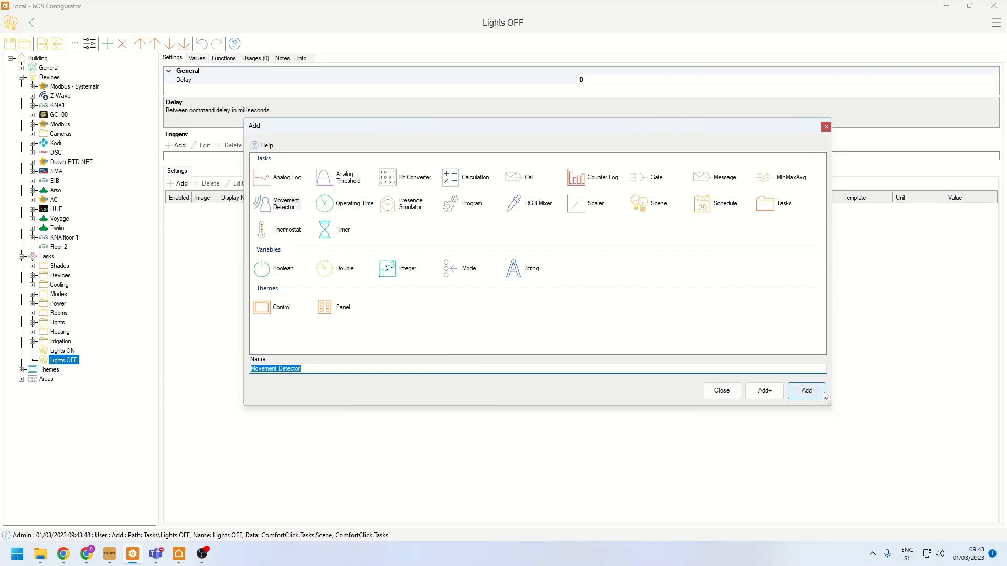
pyautogui.click(807, 391)
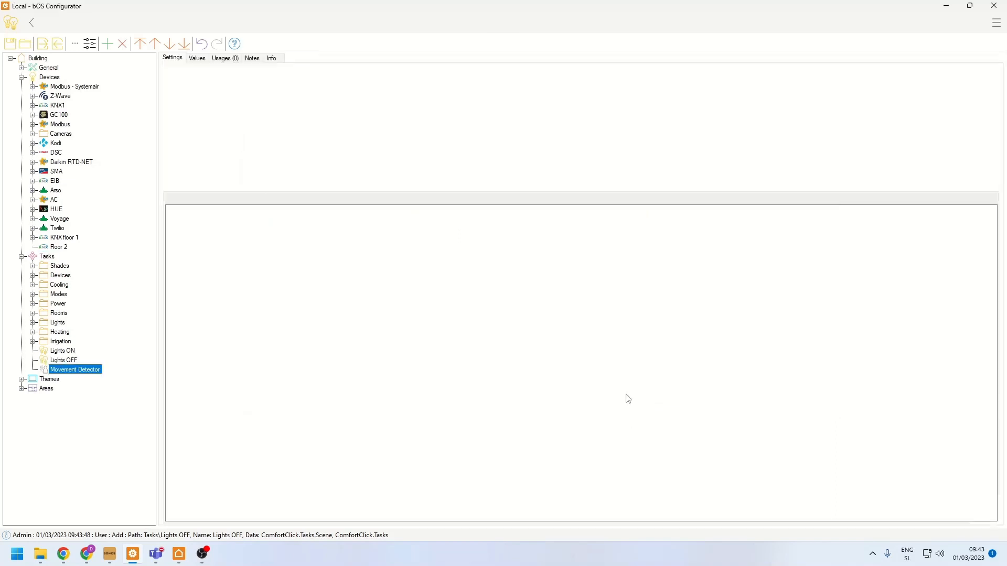
# - Add the Living room ceiling, Living room wall, Kitchen and Kitchen countertop On/Off lights from KNX floor 1 to the Lights ON scene
pyautogui.click(67, 352)
pyautogui.click(65, 361)
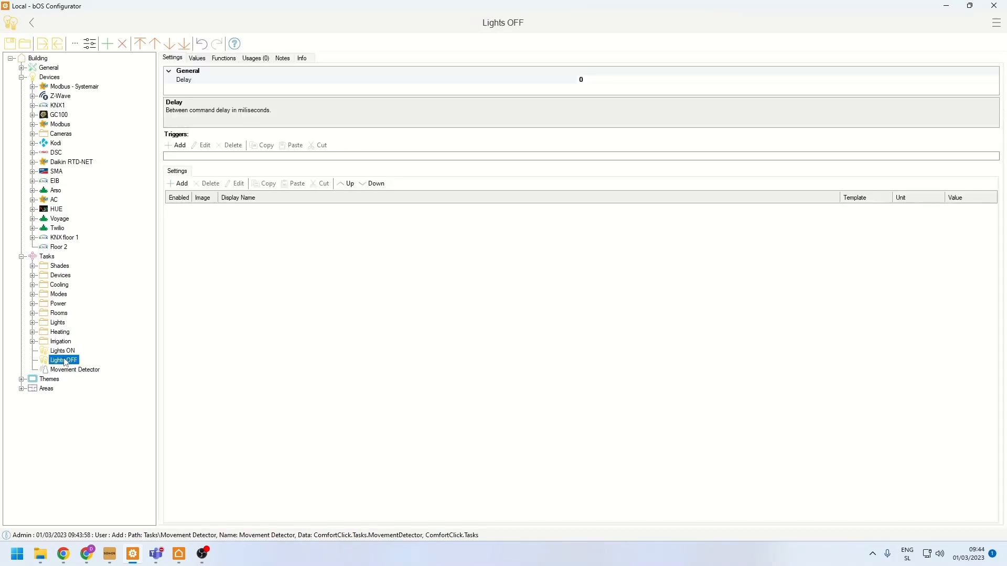
pyautogui.click(50, 354)
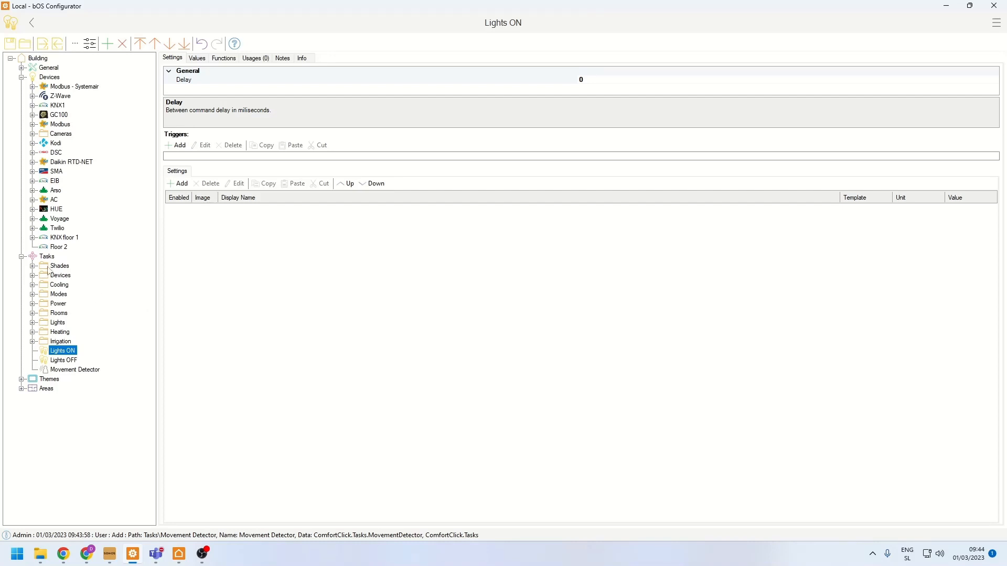
pyautogui.click(33, 237)
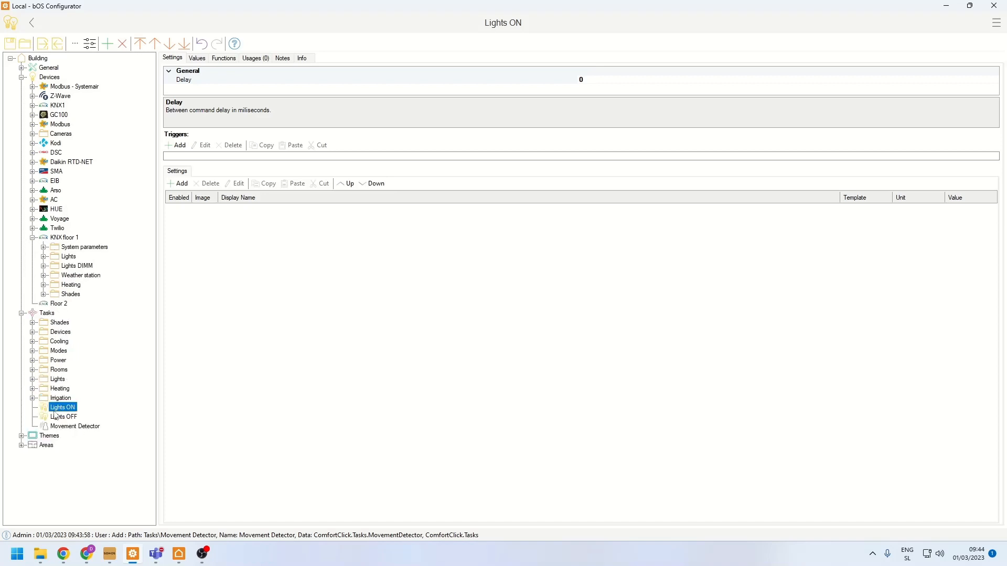
pyautogui.click(43, 256)
pyautogui.click(55, 266)
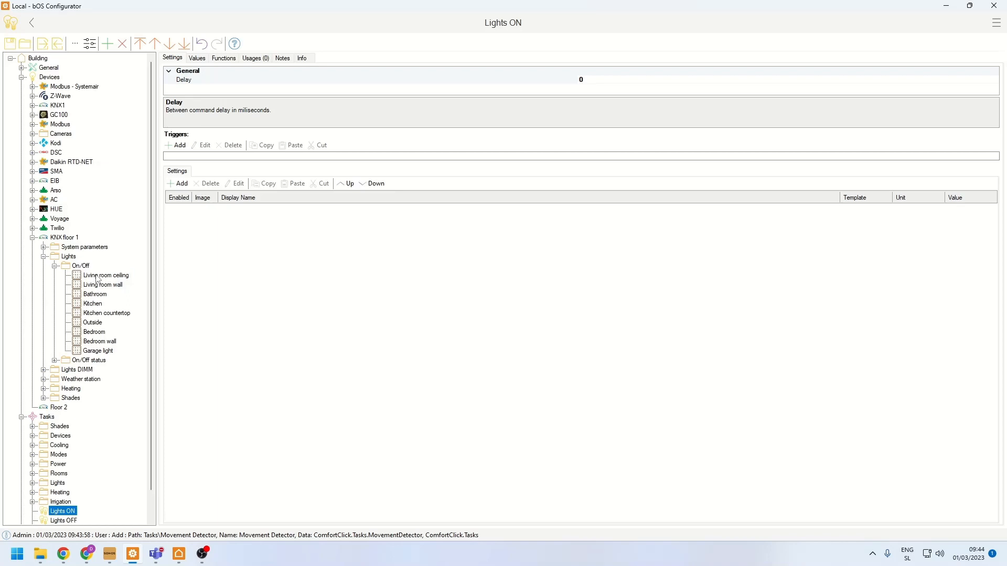
pyautogui.moveTo(96, 278); pyautogui.dragTo(193, 287)
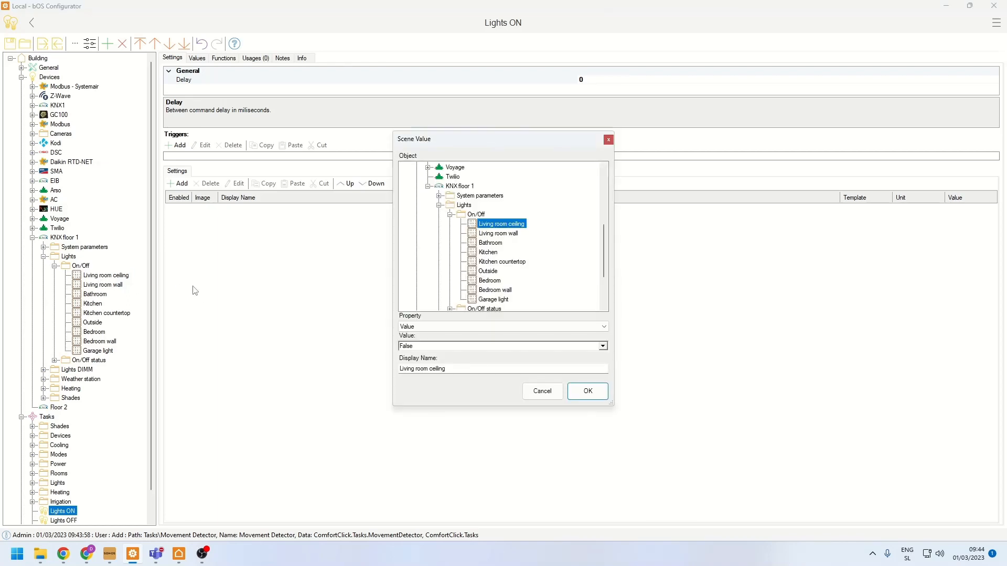
pyautogui.press('Return')
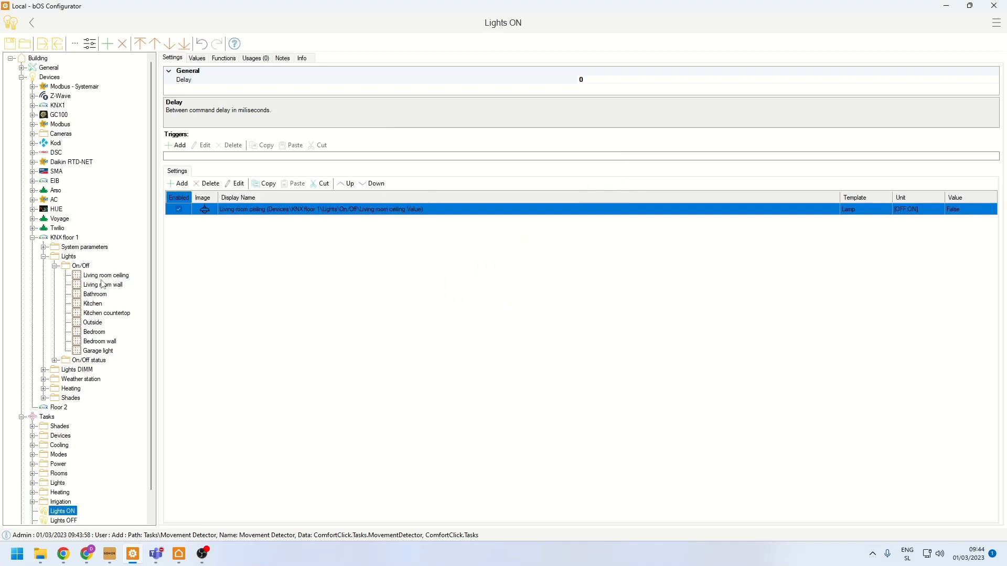
pyautogui.moveTo(90, 286); pyautogui.dragTo(275, 303)
pyautogui.press('Return')
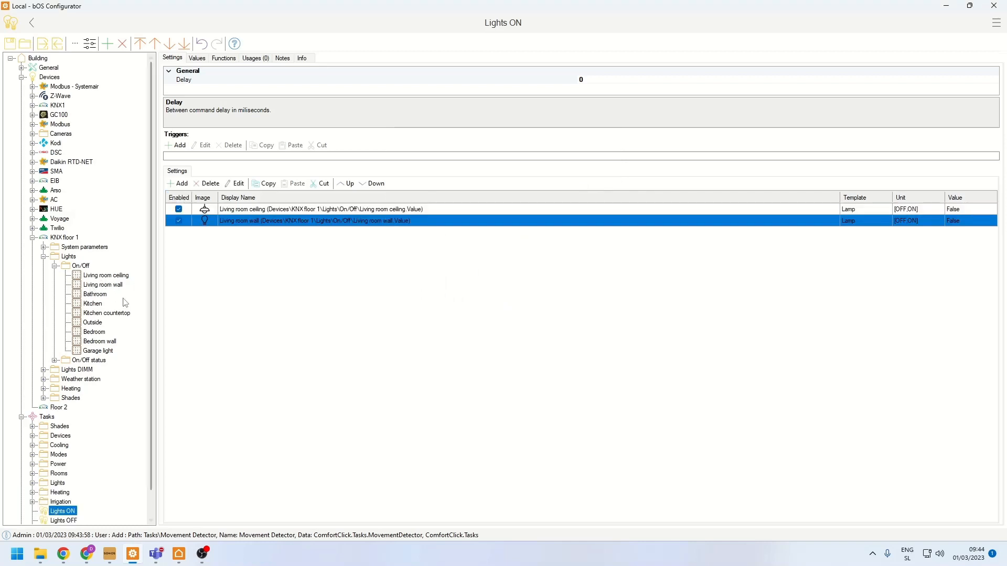
pyautogui.moveTo(94, 304); pyautogui.dragTo(290, 315)
pyautogui.moveTo(122, 313); pyautogui.dragTo(356, 335)
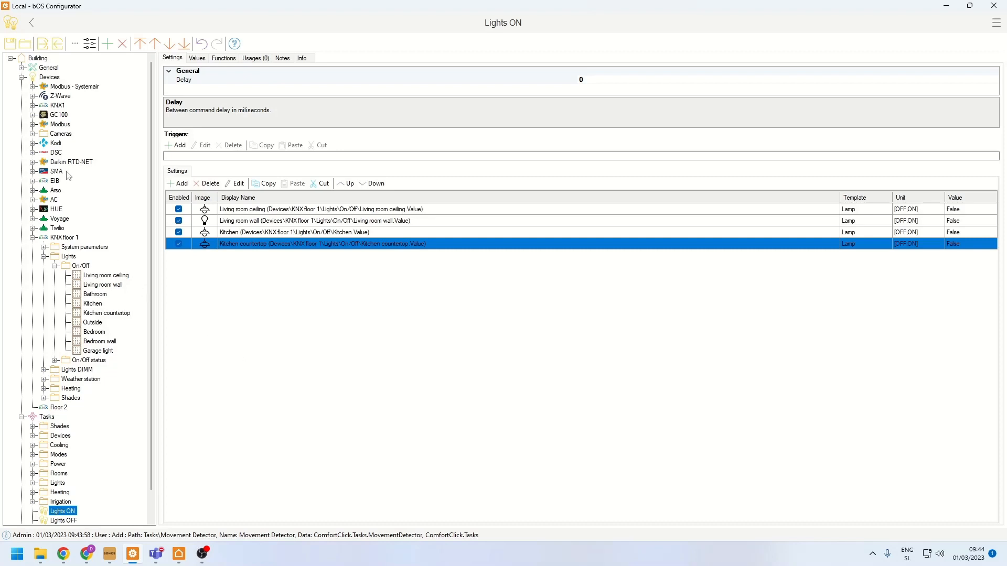
# - Add the On/Off value of the Daikin RTD-NET ModbusSlave to the Lights ON scene
pyautogui.click(33, 162)
pyautogui.click(44, 181)
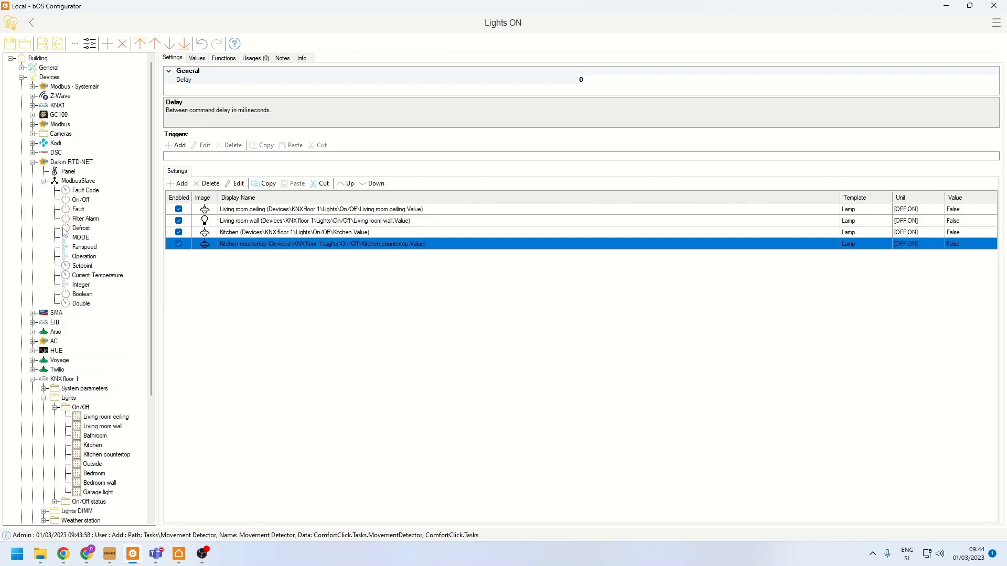
pyautogui.moveTo(79, 200); pyautogui.dragTo(247, 326)
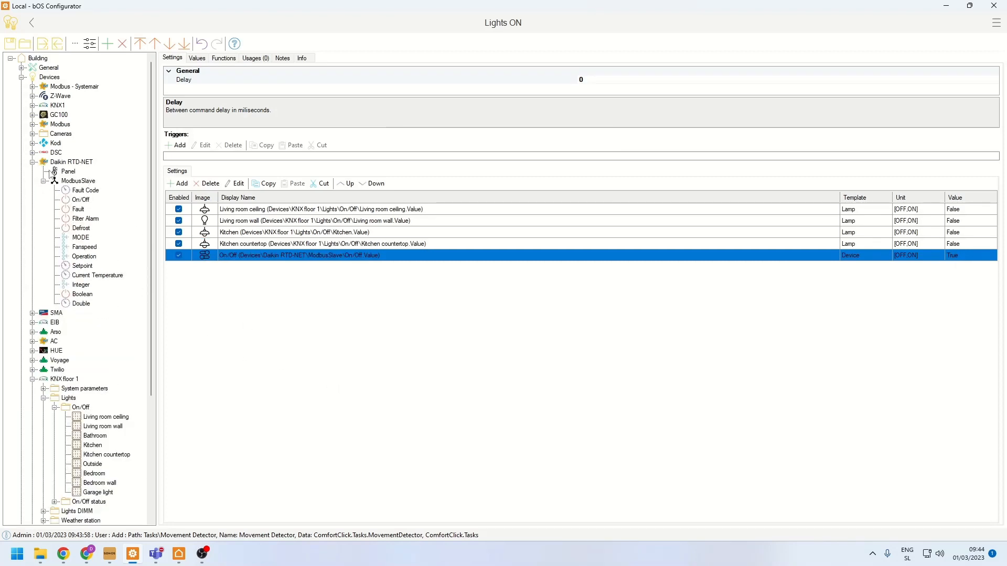
pyautogui.click(33, 163)
# - Add the Basic state of the Z-Wave Socket to the Lights ON scene and collapse the expanded device branches
pyautogui.click(32, 96)
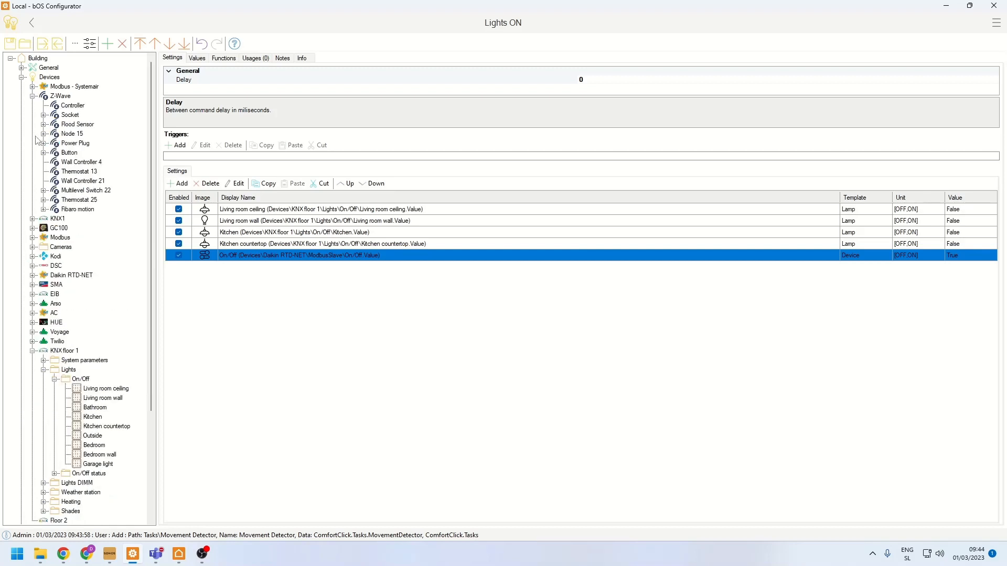
pyautogui.click(43, 115)
pyautogui.moveTo(79, 124); pyautogui.dragTo(418, 437)
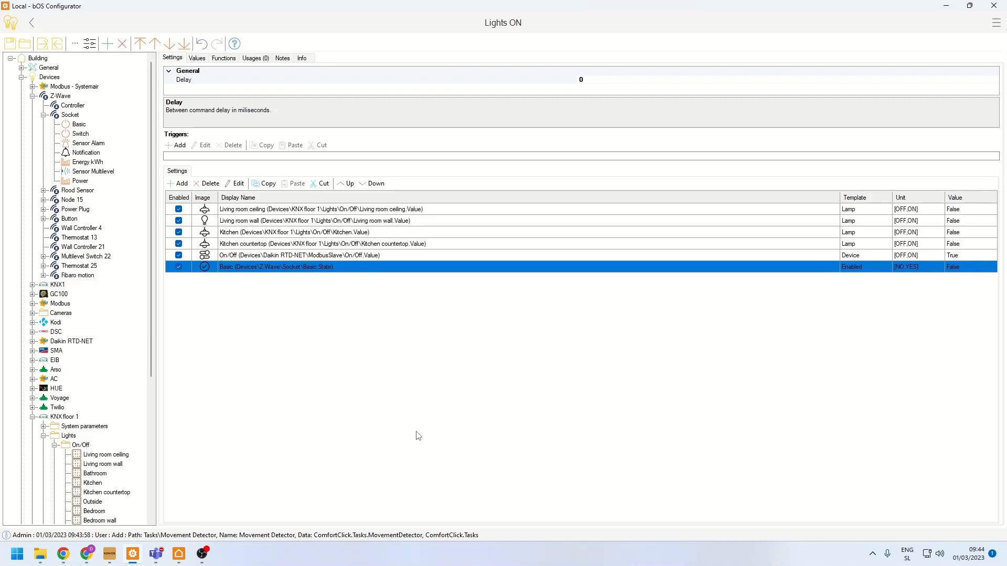
pyautogui.click(32, 96)
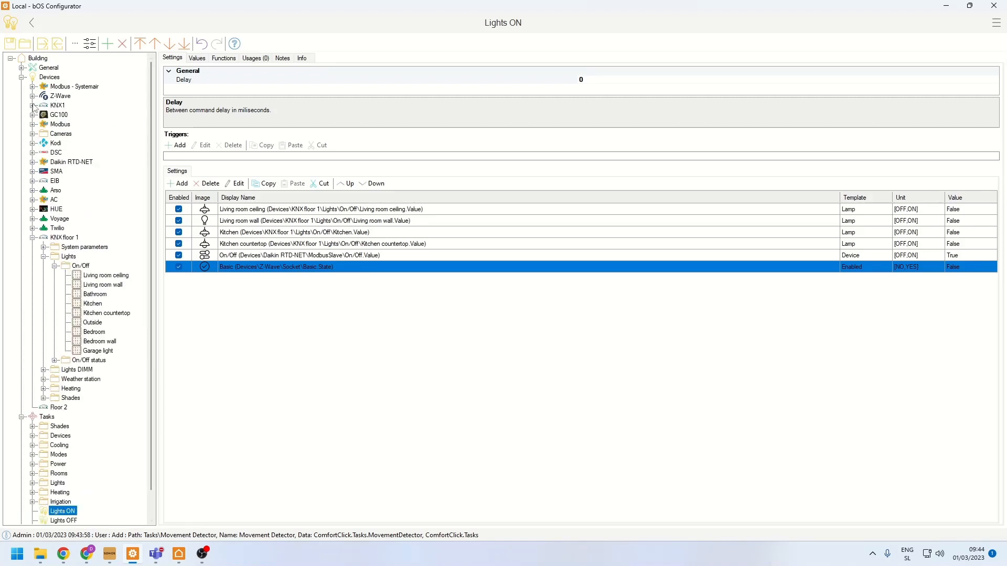
pyautogui.click(55, 266)
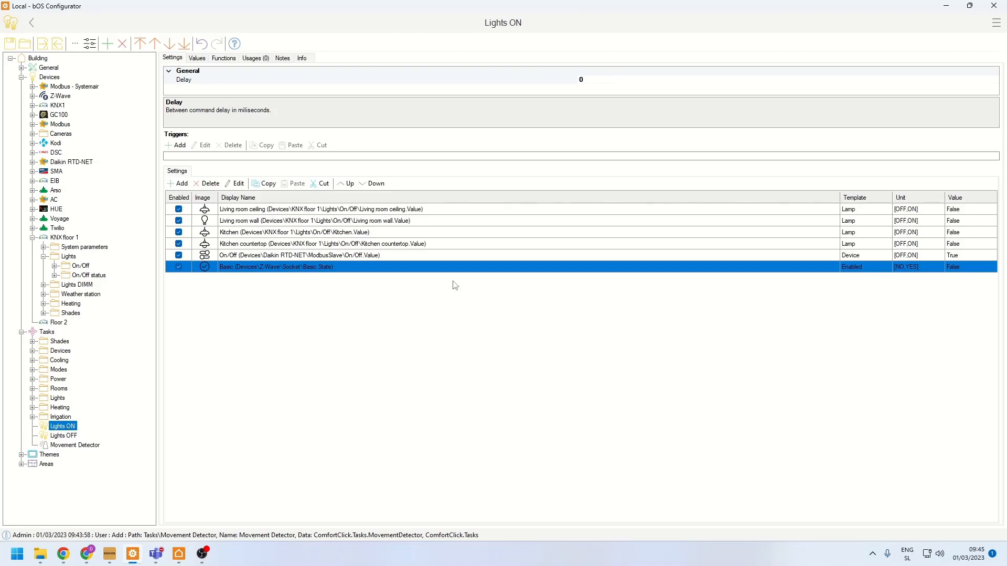
# - Set the value of all entries in the Lights ON scene to True in one operation
pyautogui.moveTo(953, 212); pyautogui.dragTo(958, 268)
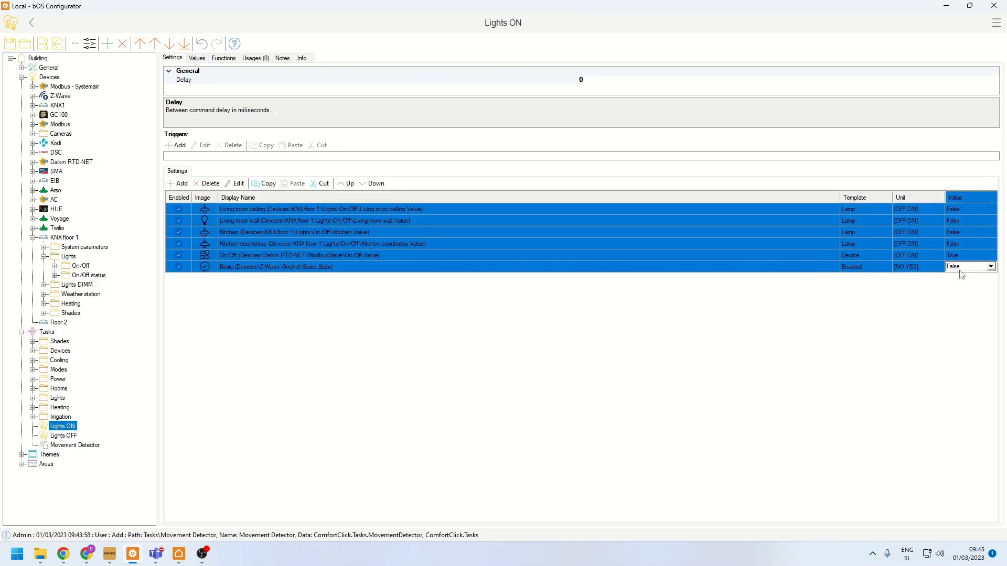
pyautogui.click(835, 244)
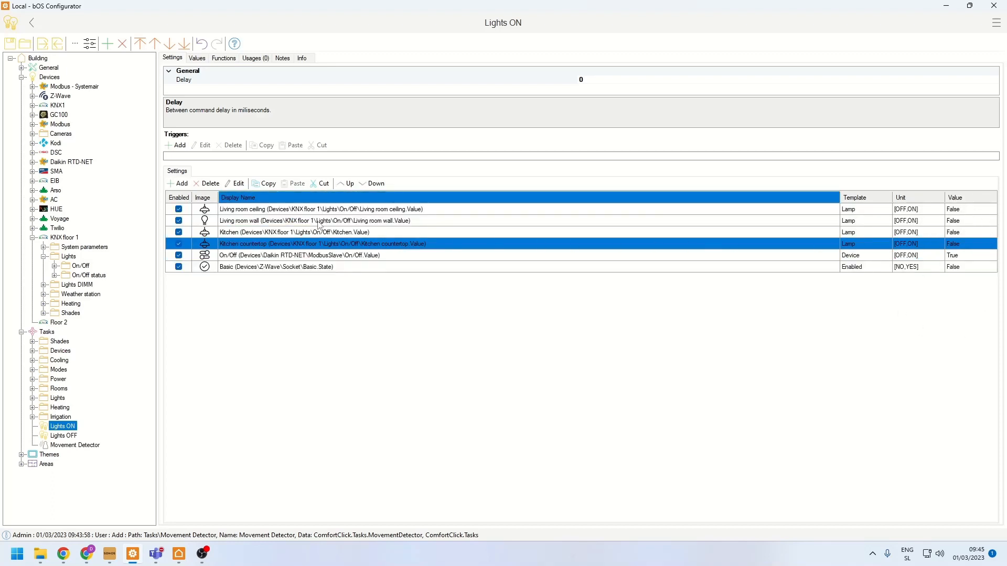
pyautogui.moveTo(320, 209); pyautogui.dragTo(309, 265)
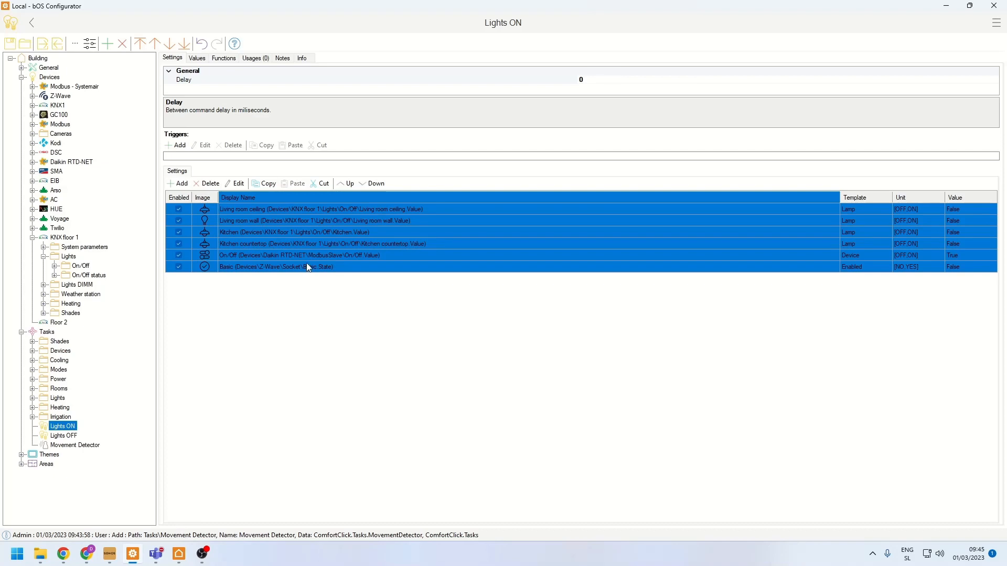
pyautogui.rightClick(306, 259)
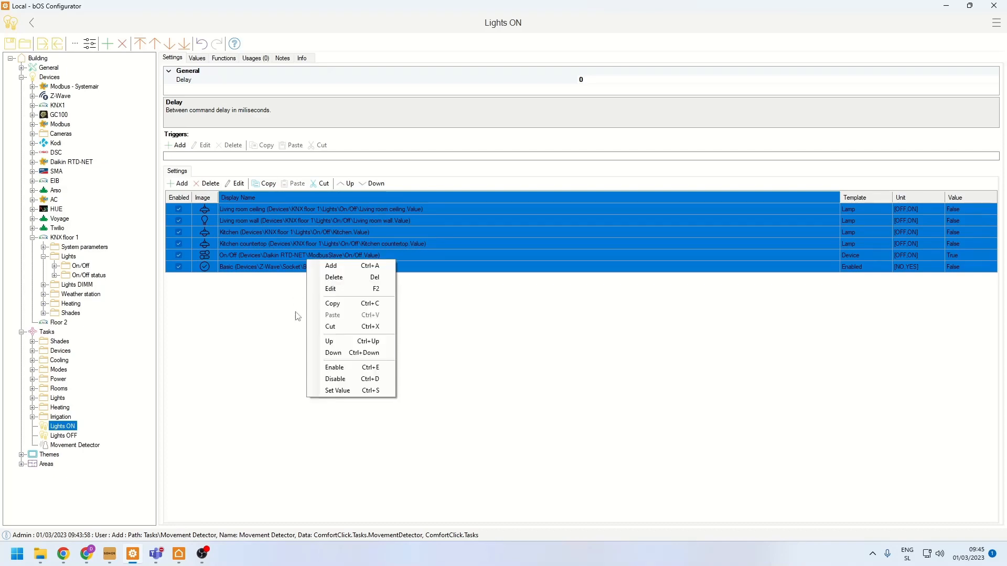
pyautogui.click(324, 395)
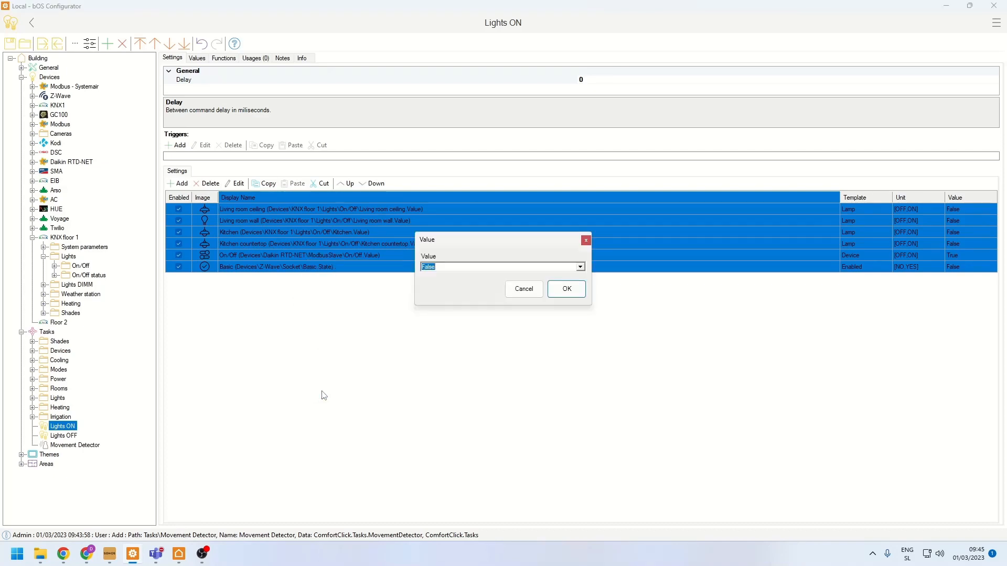
pyautogui.doubleClick(457, 267)
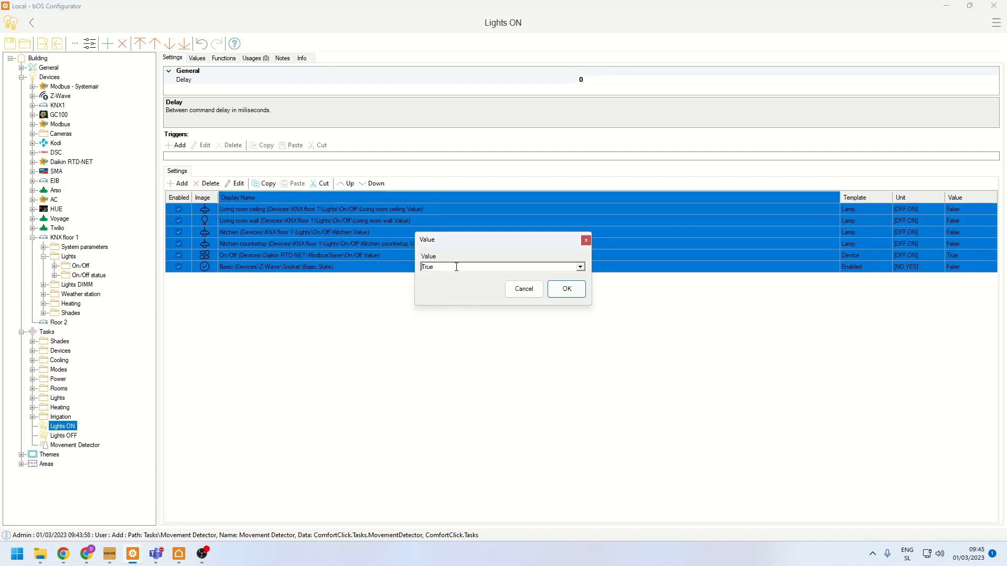
pyautogui.click(566, 289)
pyautogui.click(566, 257)
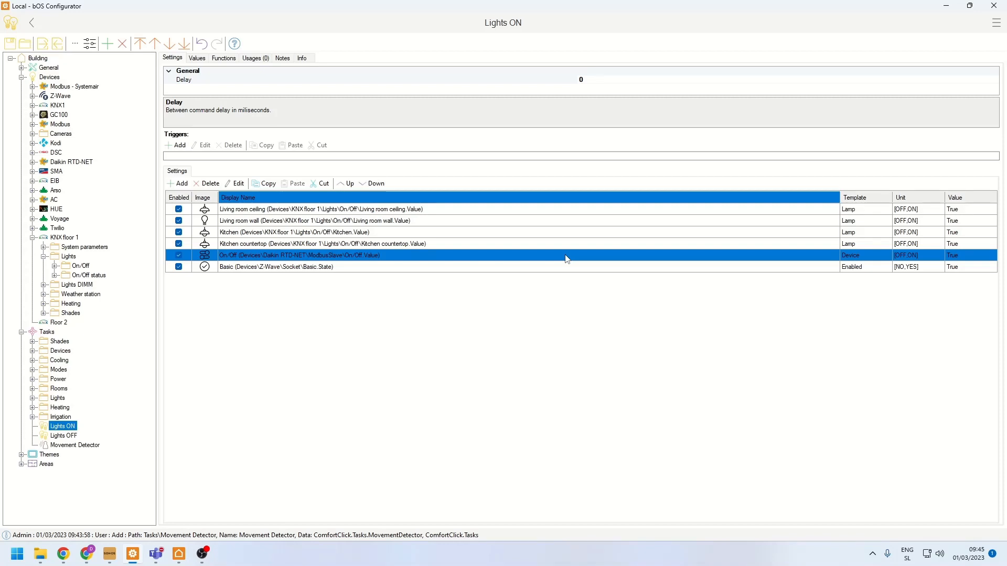
# - Copy all entries of the Lights ON scene into the Lights OFF scene
pyautogui.moveTo(357, 210); pyautogui.dragTo(327, 270)
pyautogui.click(267, 184)
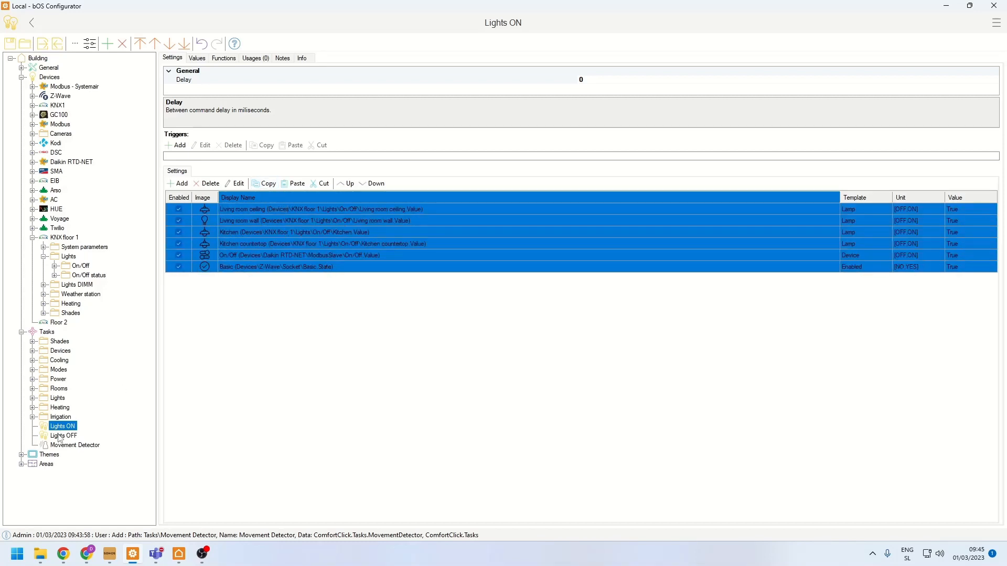
pyautogui.click(62, 437)
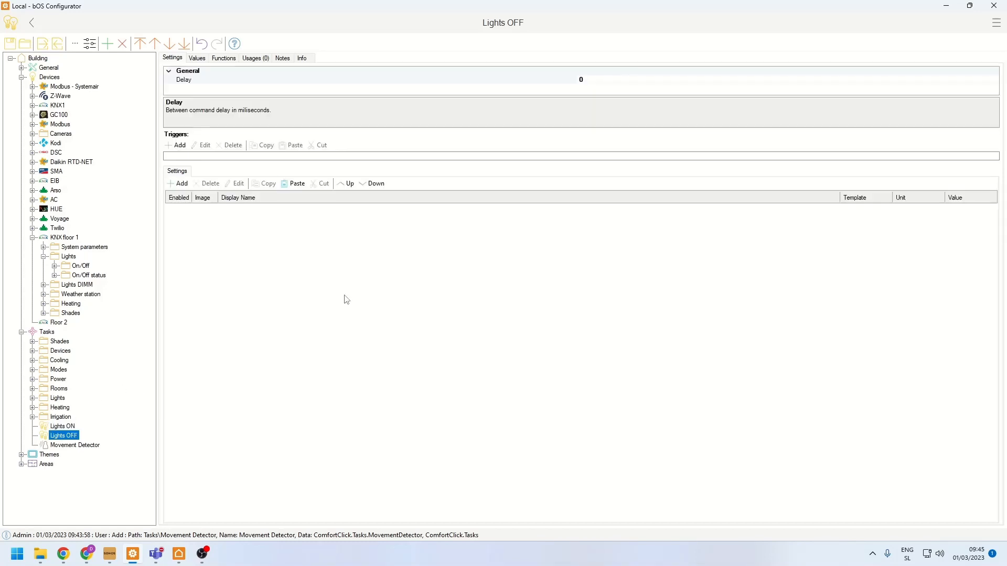
pyautogui.click(297, 183)
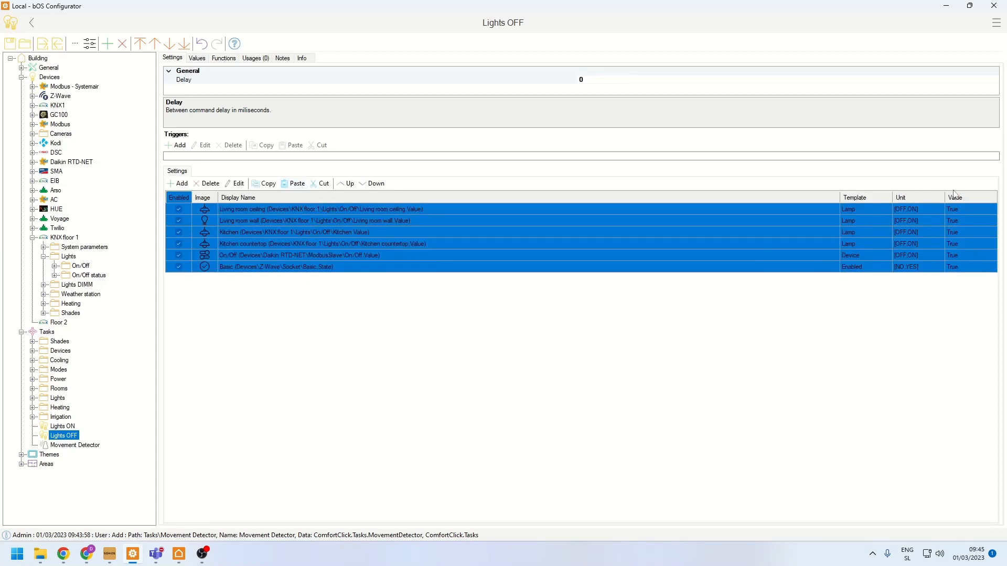
# - Set the value of all entries in the Lights OFF scene to False in one operation
pyautogui.rightClick(264, 240)
pyautogui.click(294, 371)
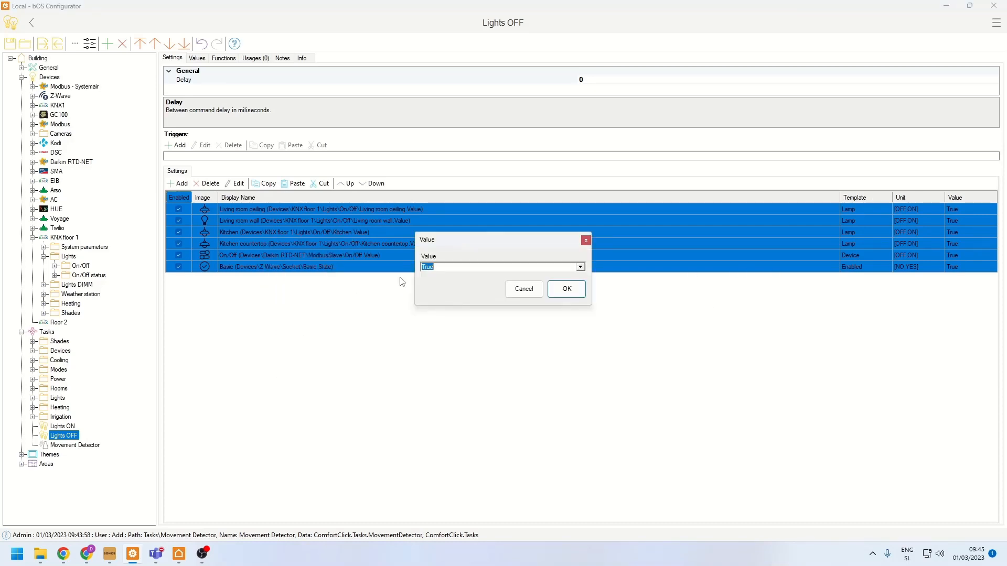
pyautogui.press('Down')
pyautogui.click(565, 289)
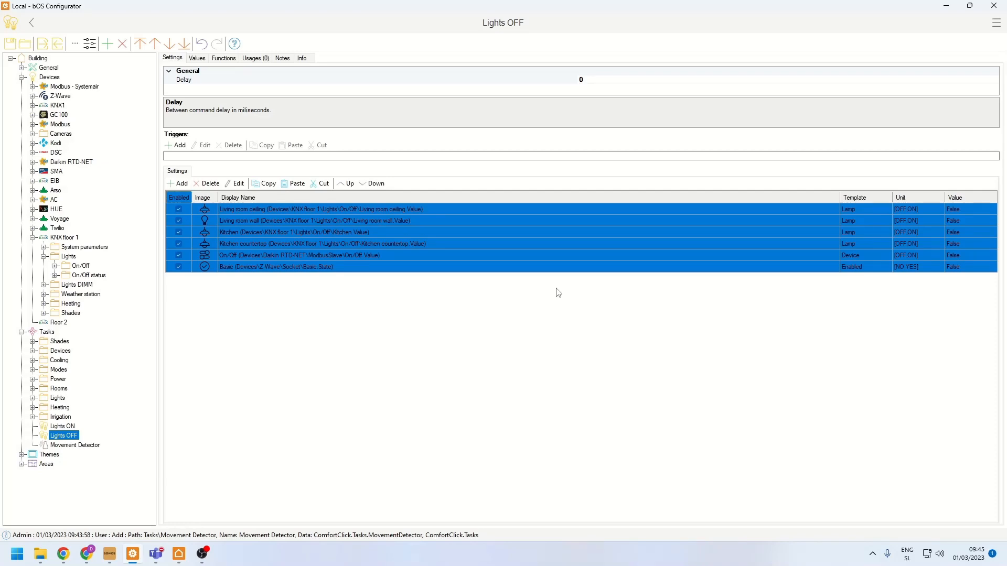
# - Switch to bOS Client, open the Living room page and run its All OFF scene
pyautogui.click(178, 554)
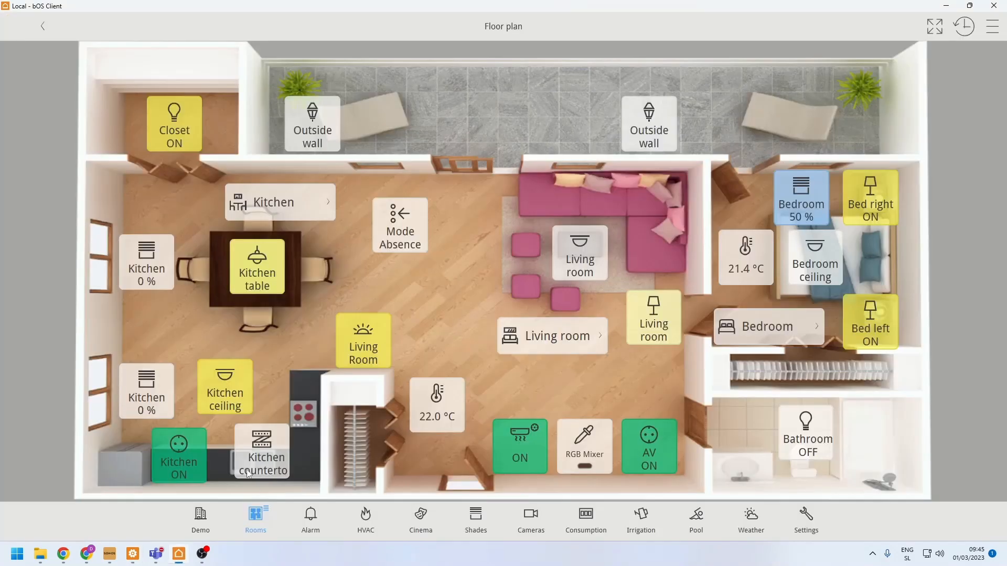
pyautogui.click(250, 535)
pyautogui.click(51, 134)
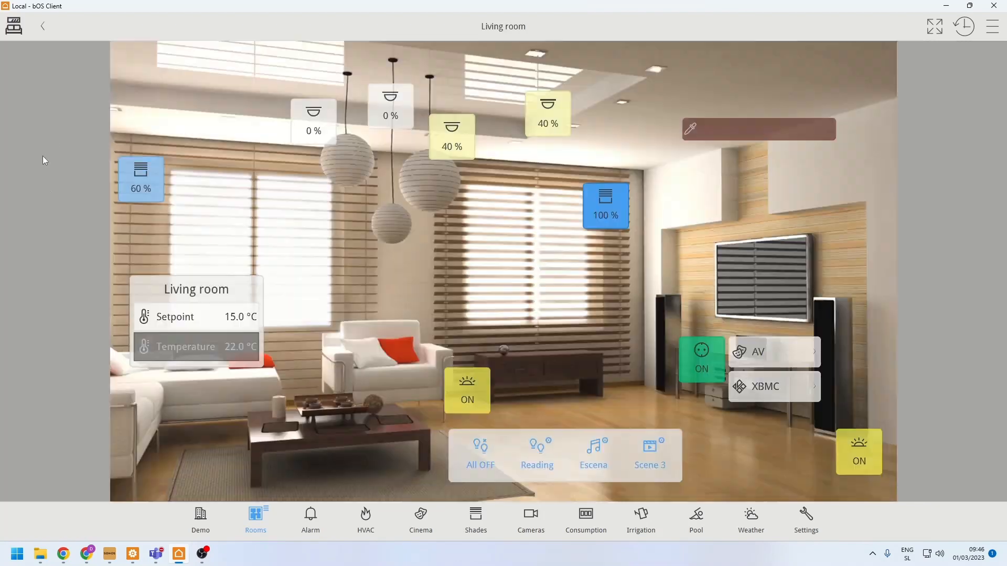
pyautogui.click(481, 452)
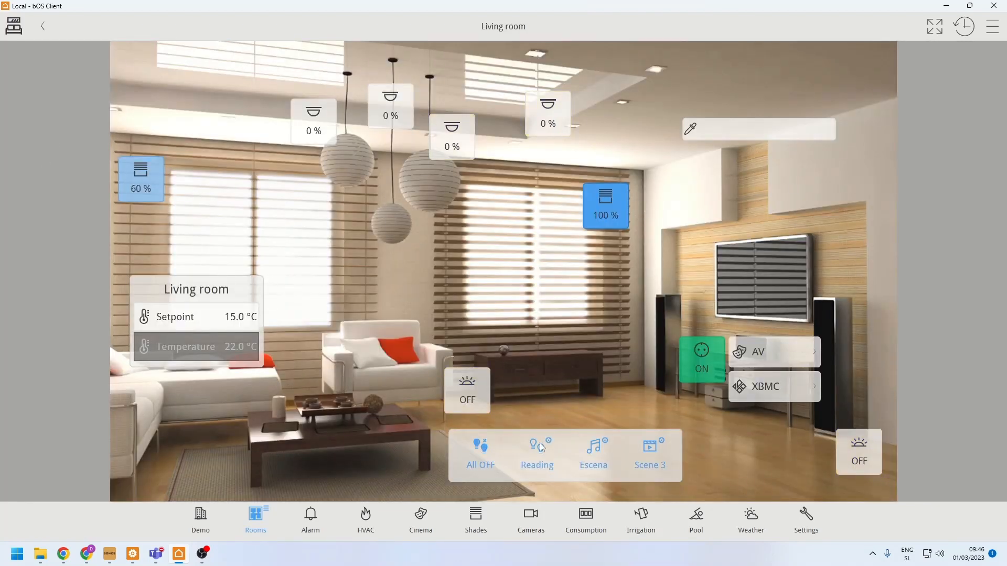
# - Switch to bOS Configurator and start a new Lights OFF scene trigger on the TimeOfDay property of the General Time object
pyautogui.click(132, 554)
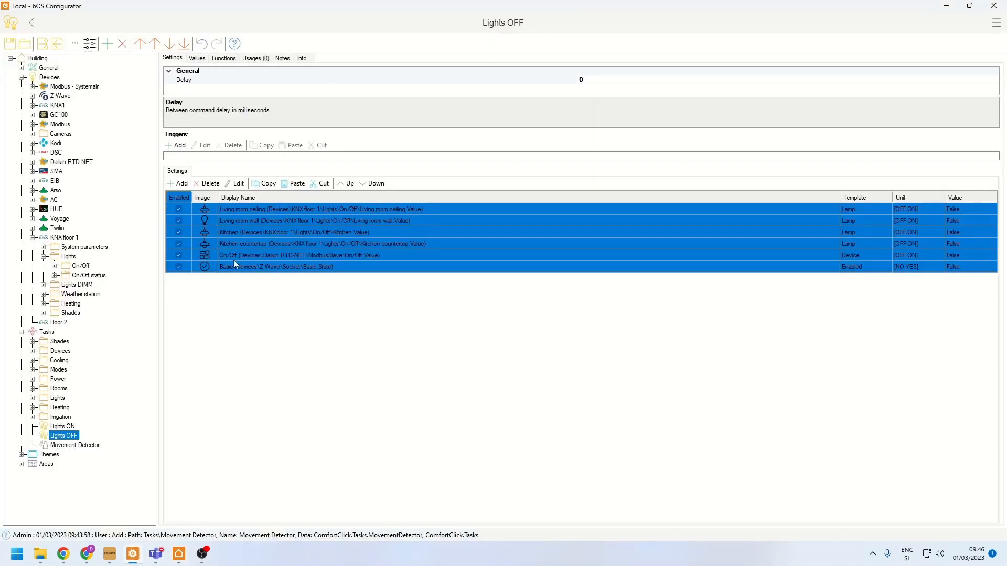
pyautogui.click(176, 146)
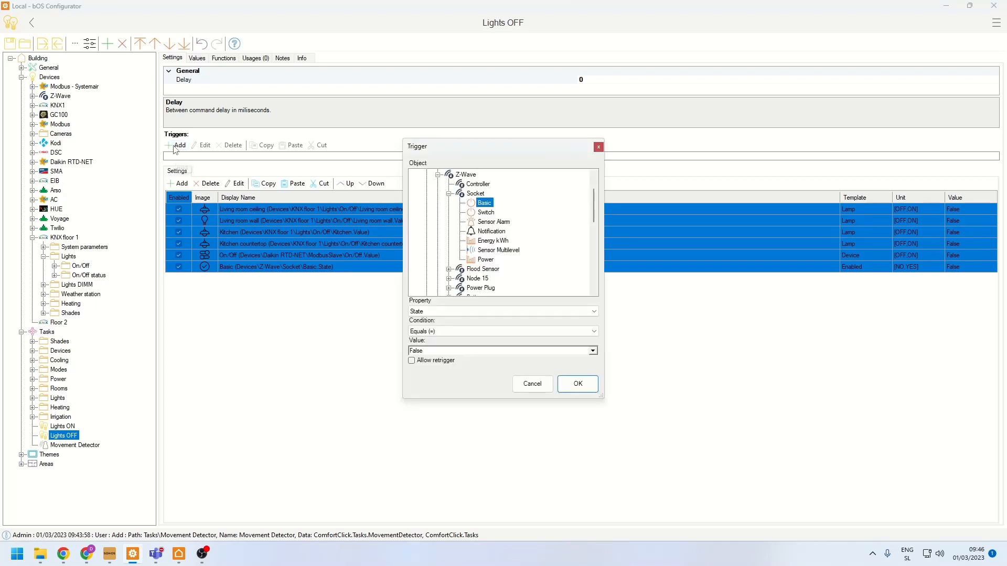
pyautogui.scroll(2, 465, 235)
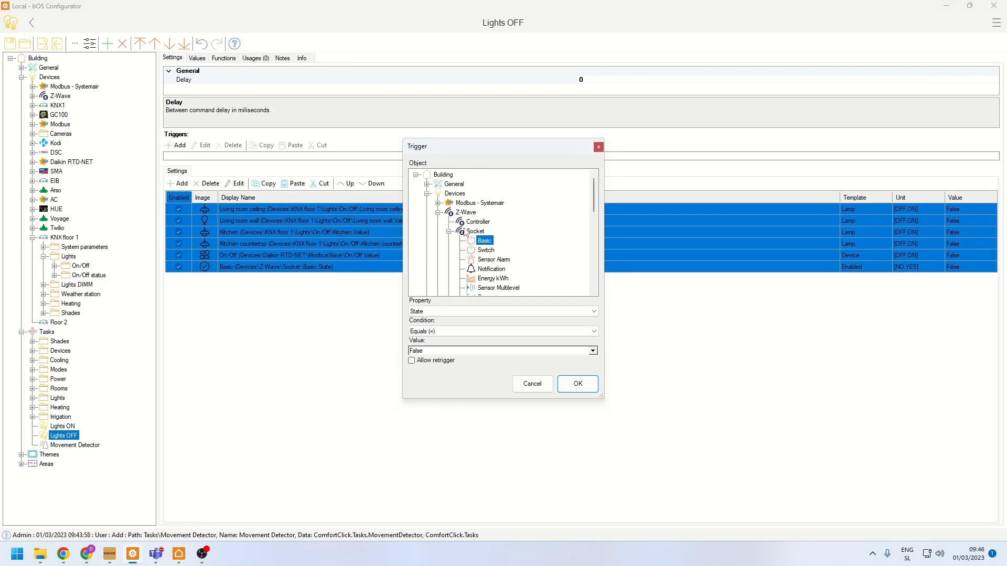
pyautogui.click(438, 213)
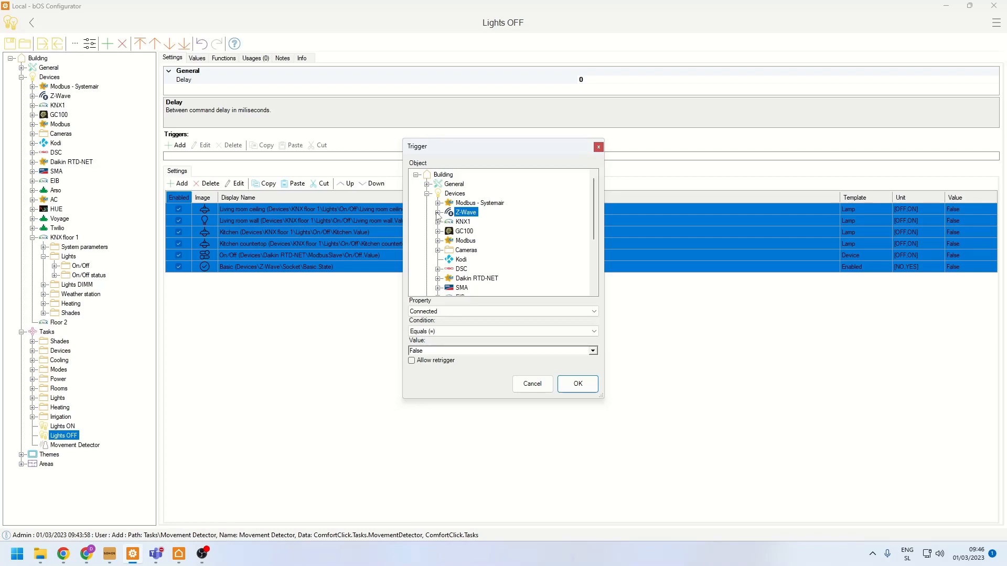
pyautogui.click(427, 184)
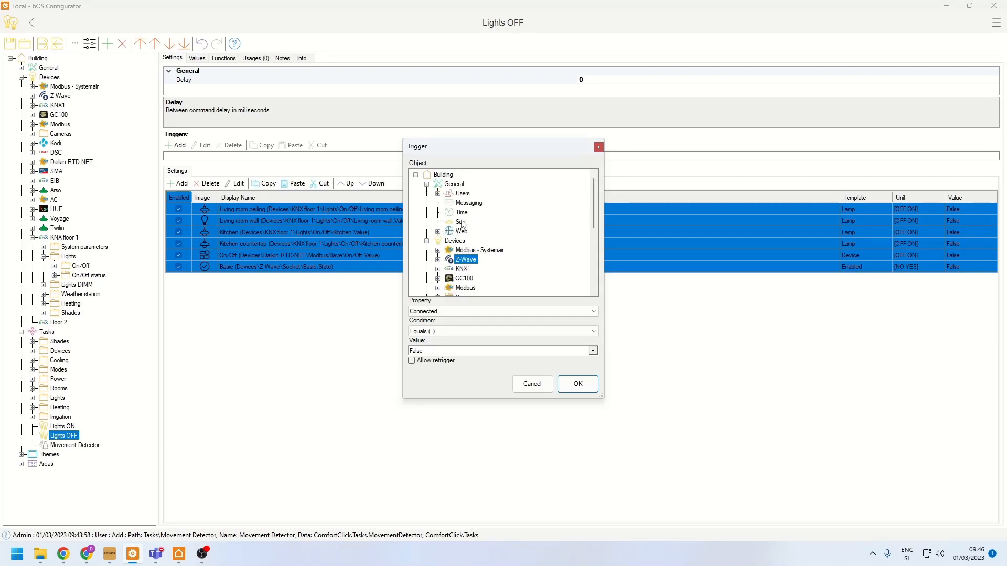
pyautogui.click(462, 212)
pyautogui.click(437, 310)
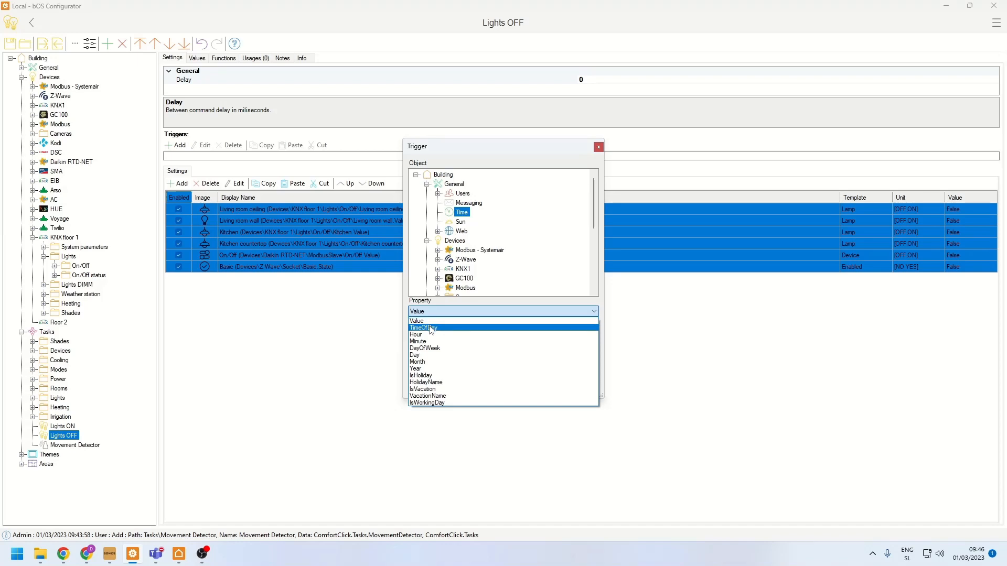
pyautogui.click(430, 328)
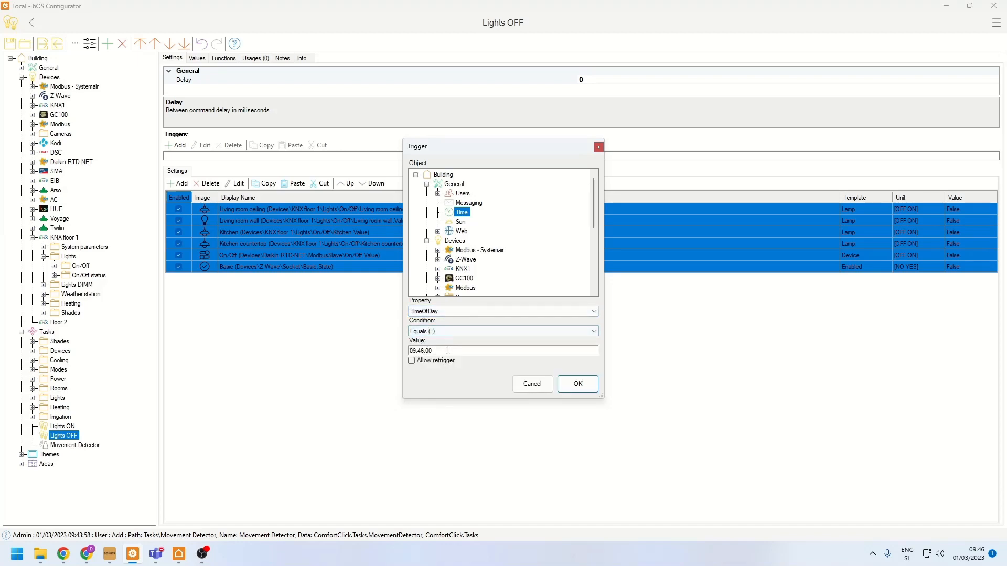
# - Set the trigger's time value to 20:00:00 and add the trigger to the scene
pyautogui.moveTo(417, 350); pyautogui.dragTo(409, 351)
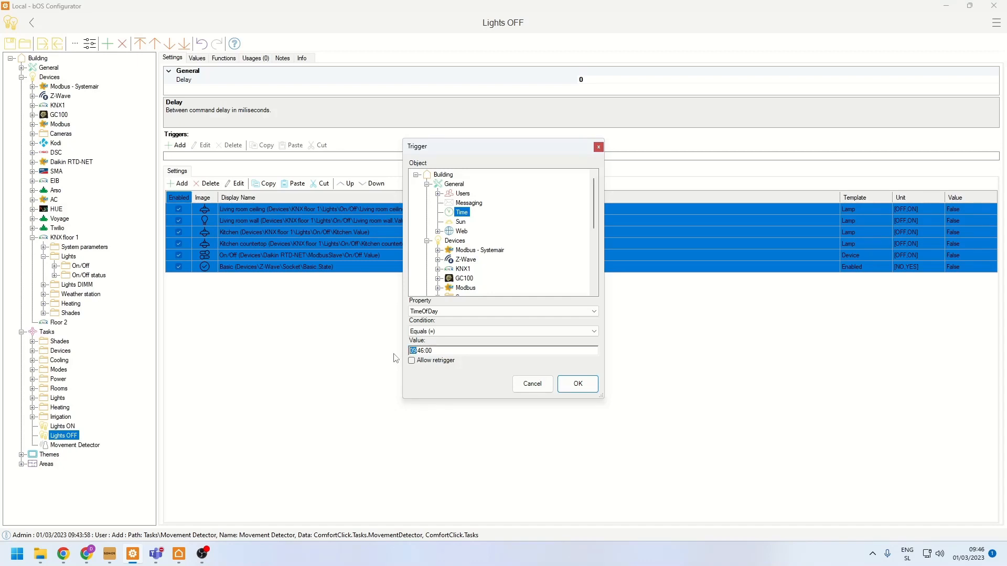
pyautogui.write('20')
pyautogui.press('Delete')
pyautogui.press('Delete')
pyautogui.write('00')
pyautogui.click(579, 385)
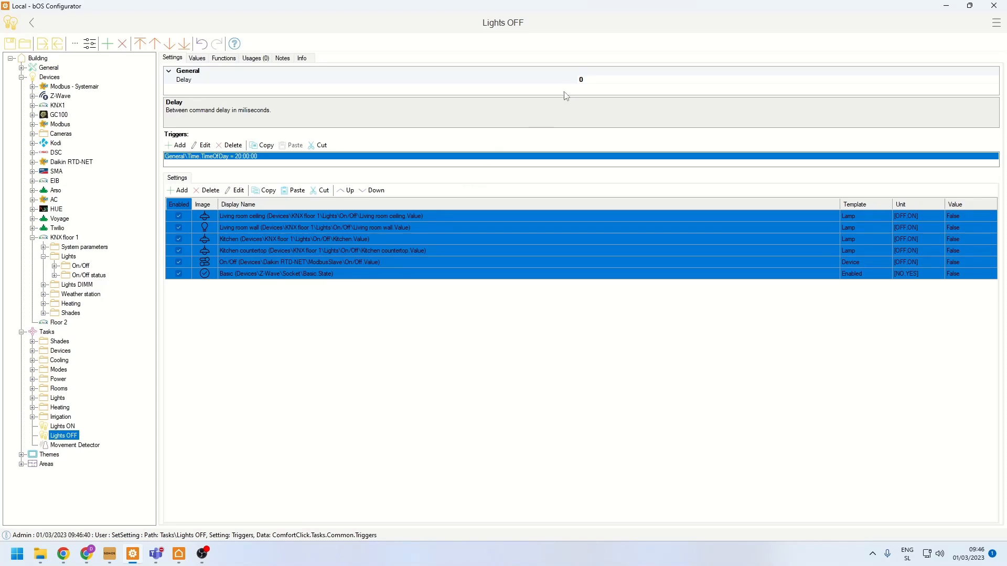
# - Set the Lights OFF scene's delay between commands to 100 milliseconds and step through the scene entries
pyautogui.click(589, 81)
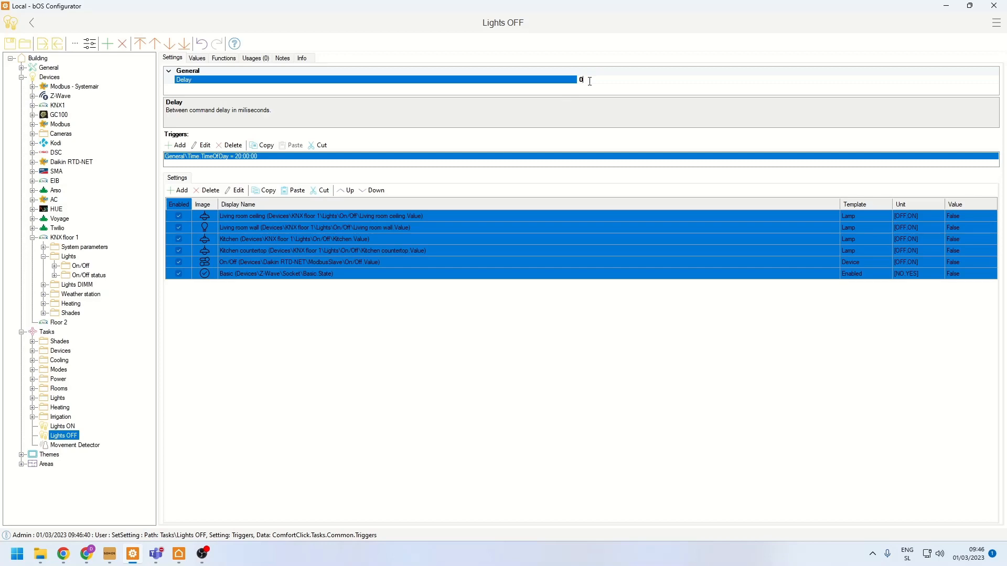
pyautogui.doubleClick(590, 81)
pyautogui.write('100')
pyautogui.click(439, 216)
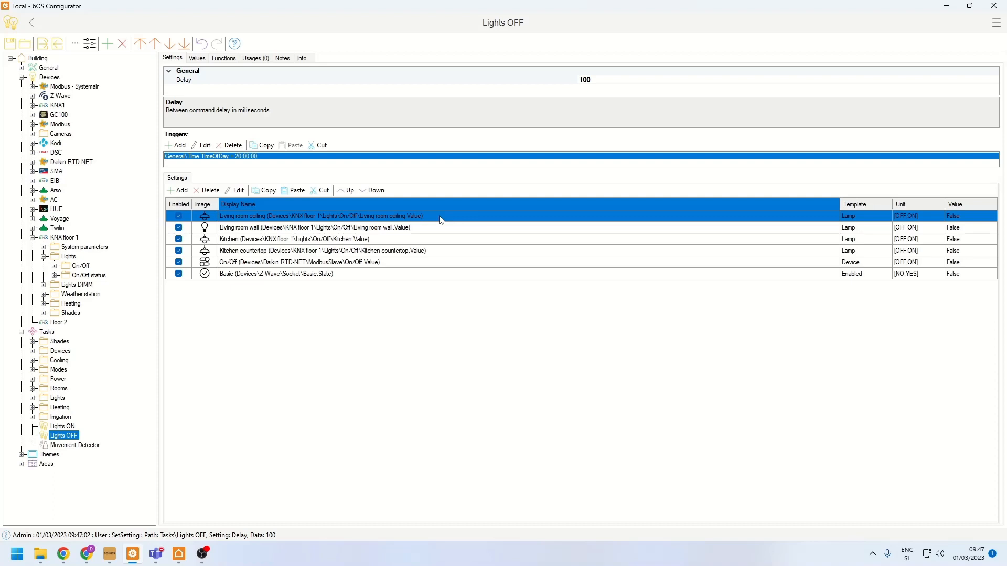
pyautogui.press('Down')
pyautogui.press('Down')
pyautogui.press('Down')
pyautogui.press('Down')
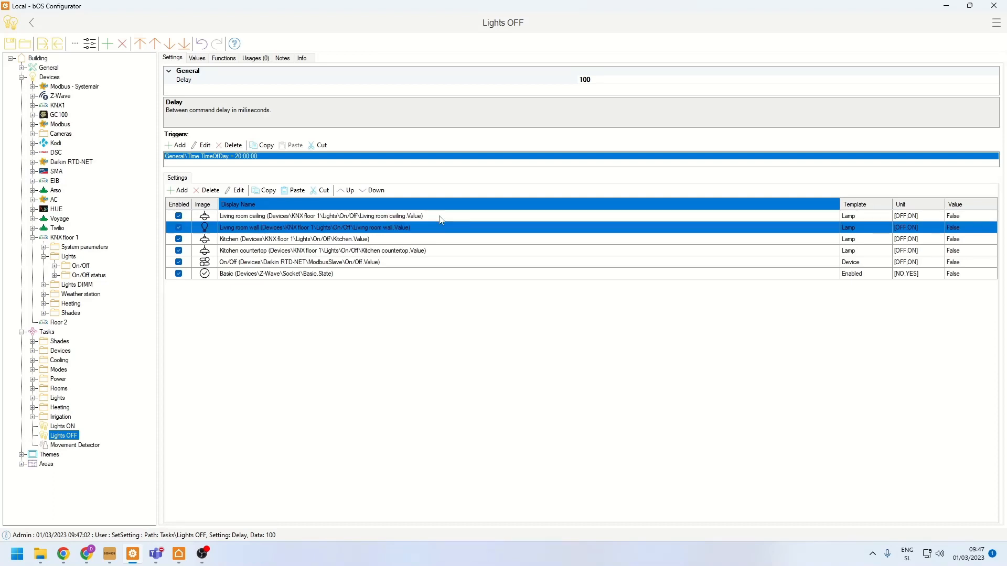
pyautogui.press('Down')
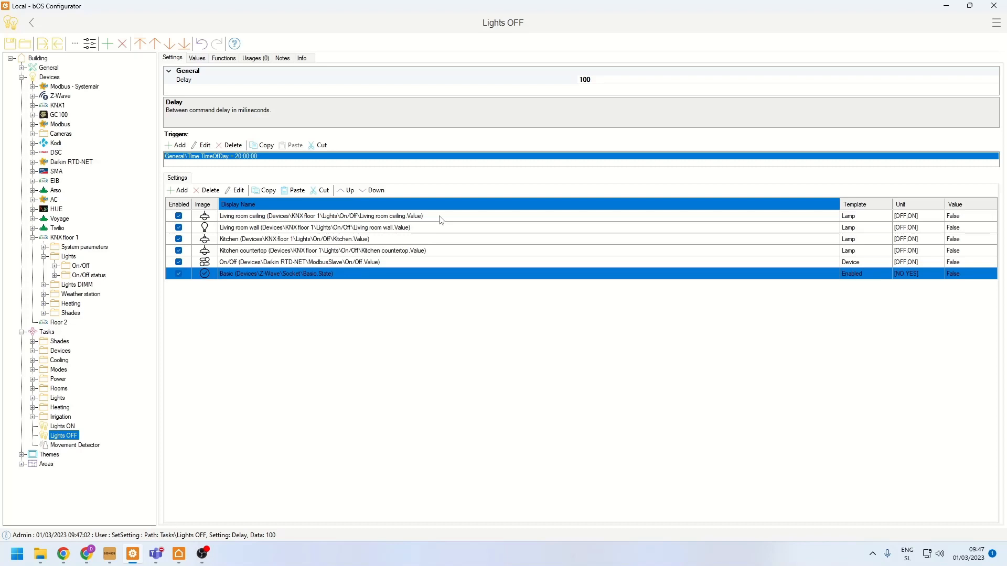
# - Add the Value of the Z-Wave Fibaro motion device's Sensor Binary as an input value of the Movement Detector task
pyautogui.click(61, 447)
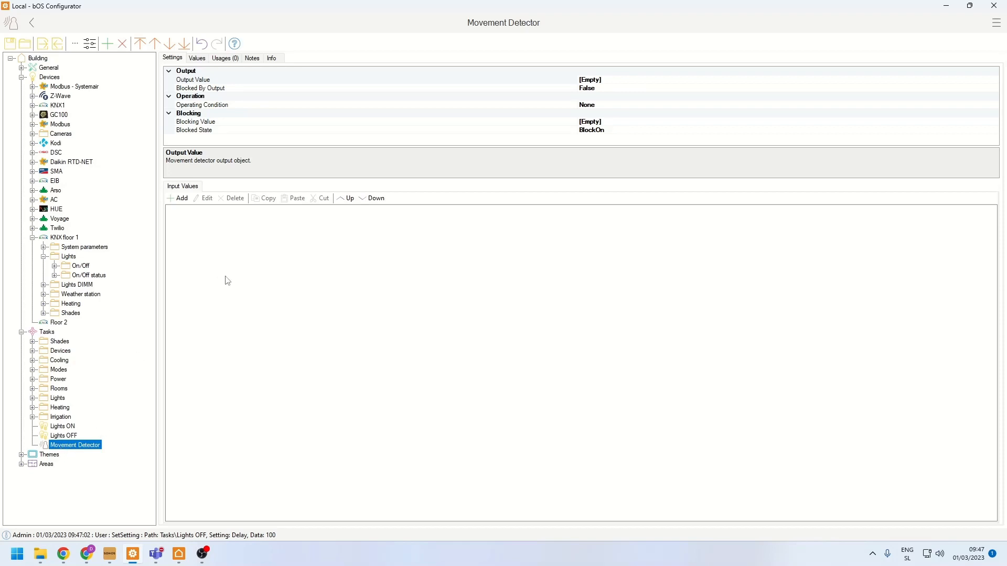
pyautogui.click(202, 82)
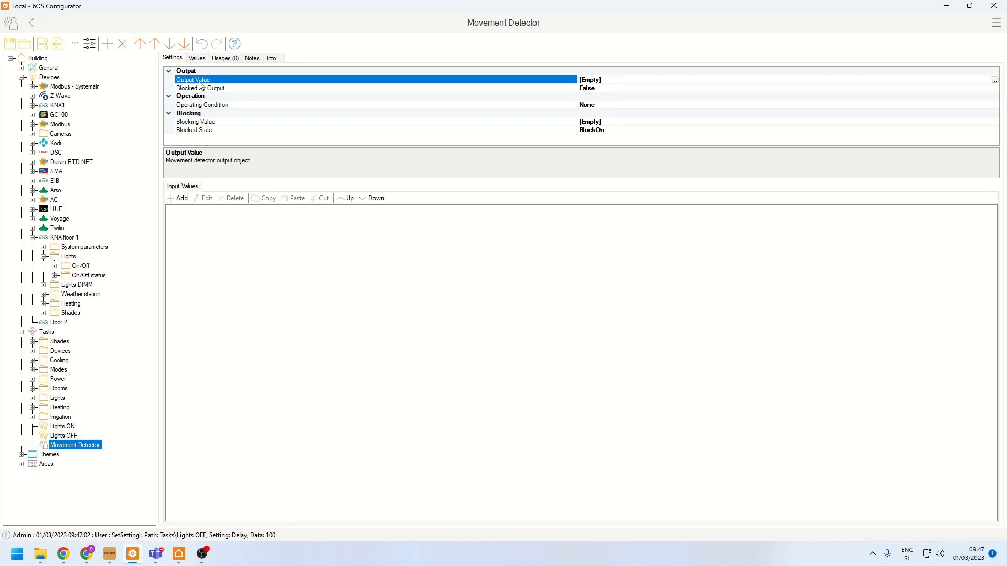
pyautogui.click(179, 198)
pyautogui.click(427, 241)
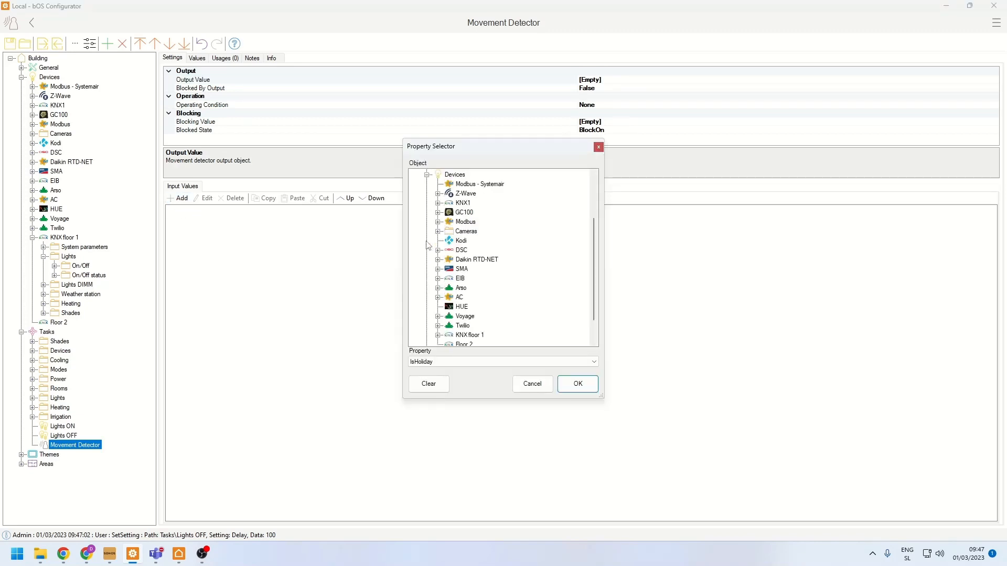
pyautogui.scroll(-1, 441, 307)
pyautogui.scroll(1, 441, 307)
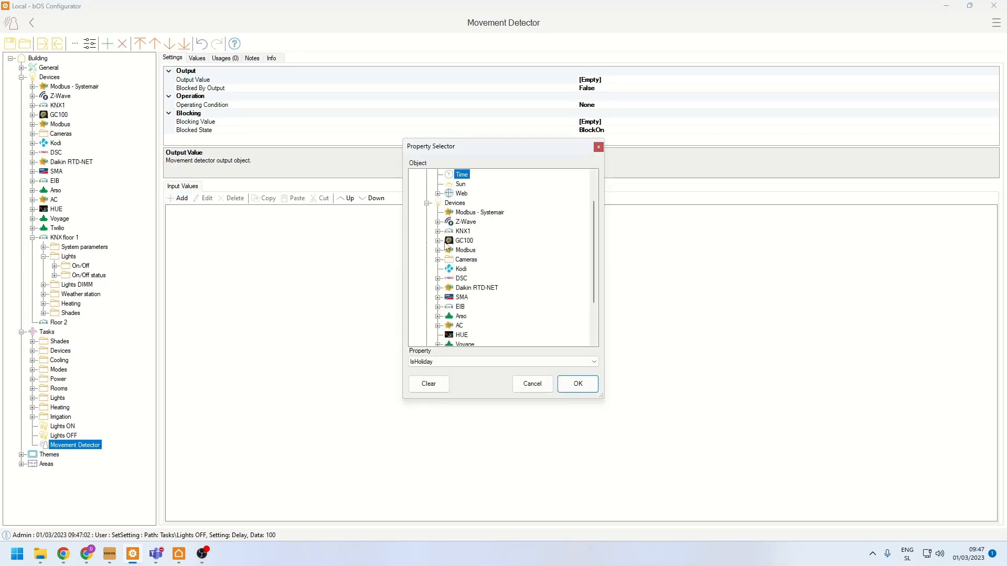
pyautogui.click(438, 222)
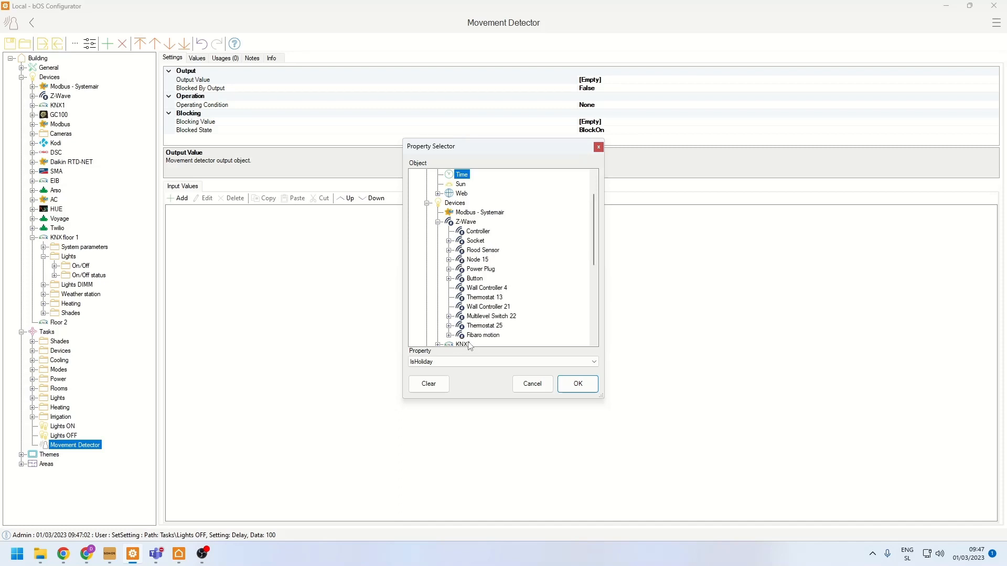
pyautogui.click(449, 336)
pyautogui.click(494, 316)
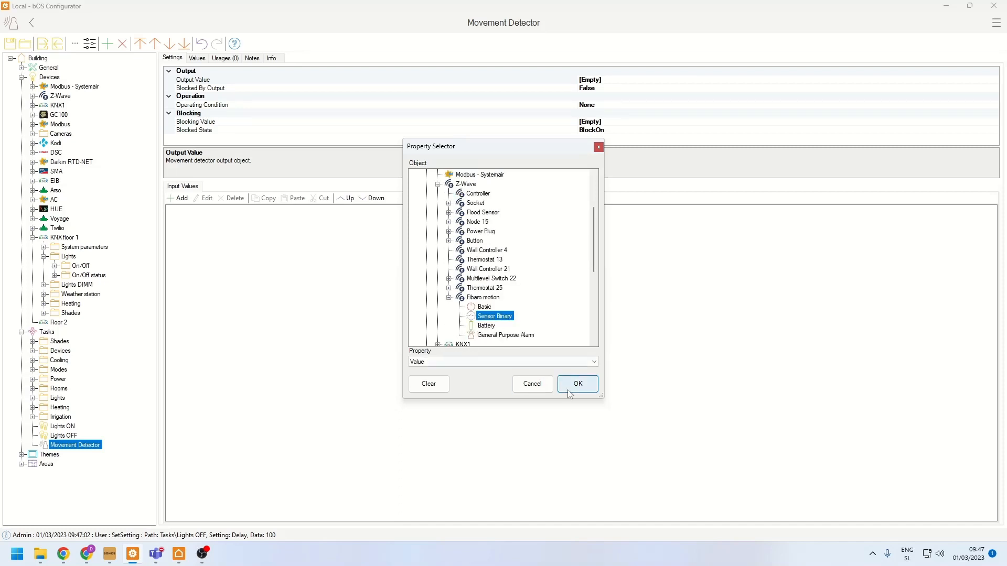
pyautogui.click(578, 384)
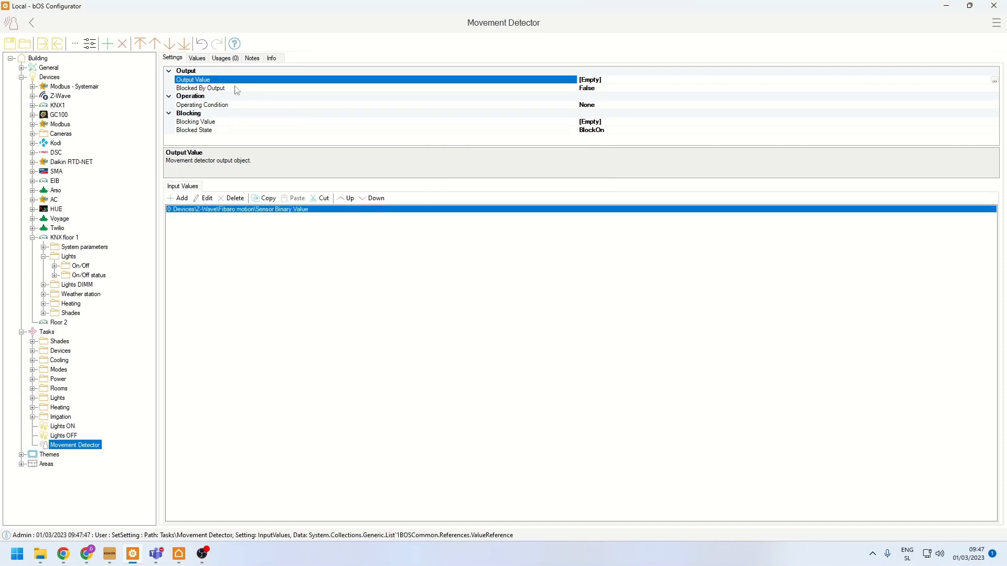
# - Assign the Outside light from the KNX floor 1 On/Off lights as the Movement Detector's output value
pyautogui.click(994, 79)
pyautogui.scroll(-5, 450, 268)
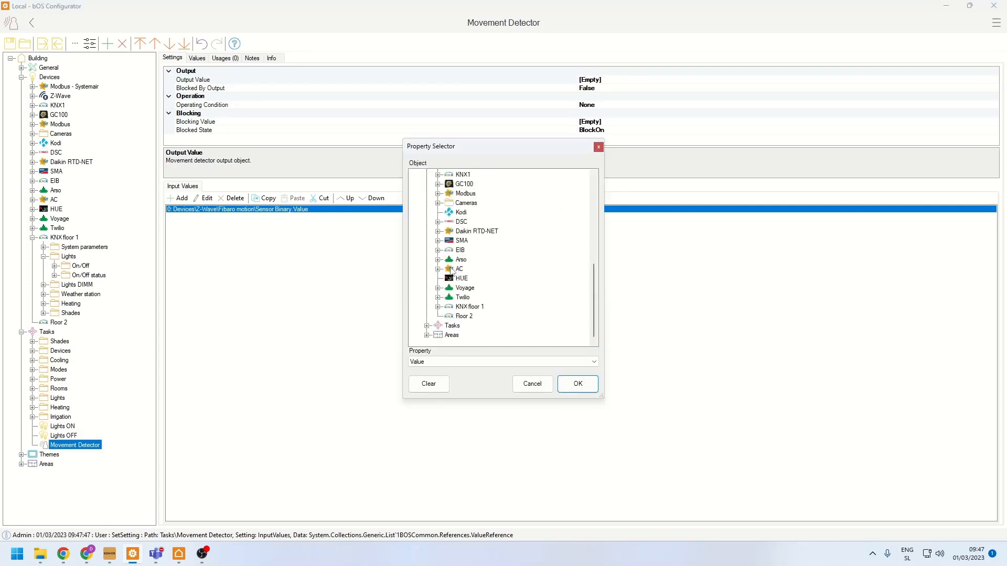
pyautogui.click(438, 307)
pyautogui.click(449, 298)
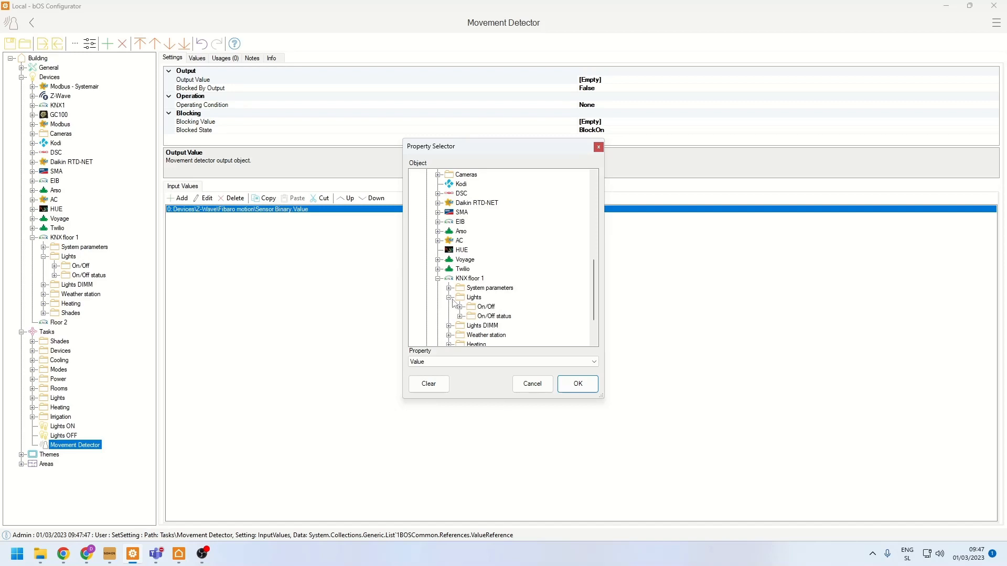
pyautogui.click(460, 307)
pyautogui.click(498, 288)
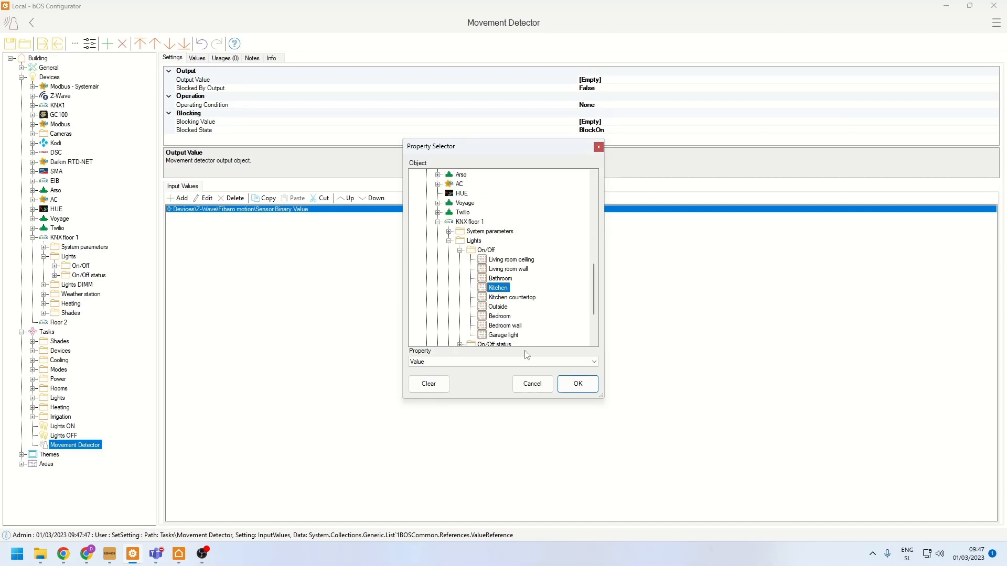
pyautogui.click(503, 307)
pyautogui.click(579, 387)
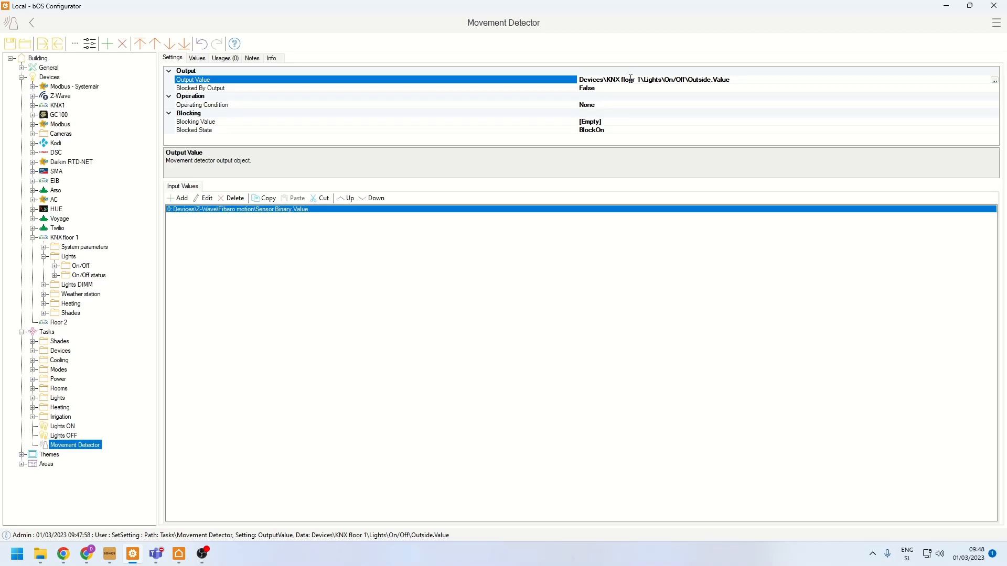
# - Add a Thermostat task under Tasks and look at its Input Value and Output Value settings
pyautogui.rightClick(44, 332)
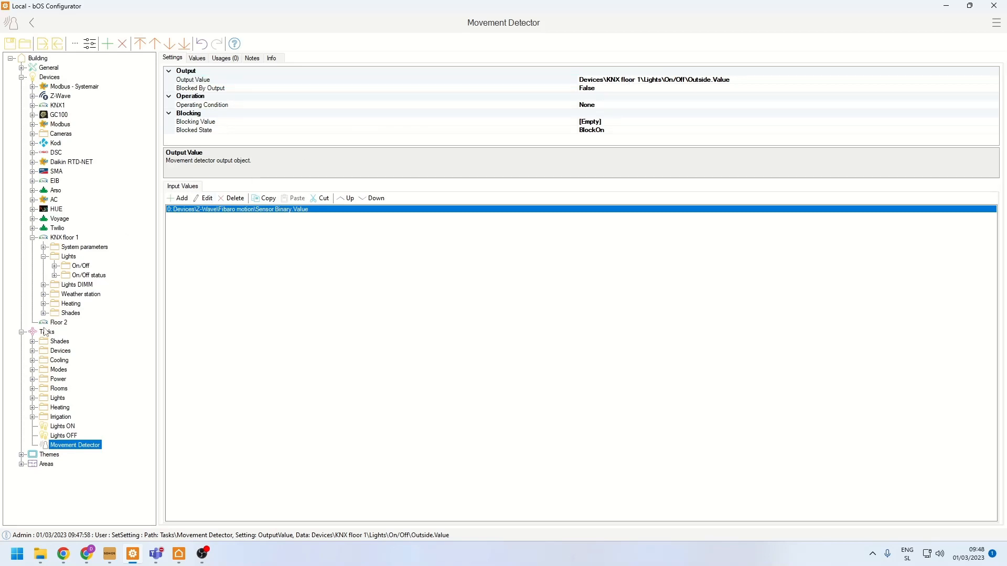
pyautogui.click(65, 260)
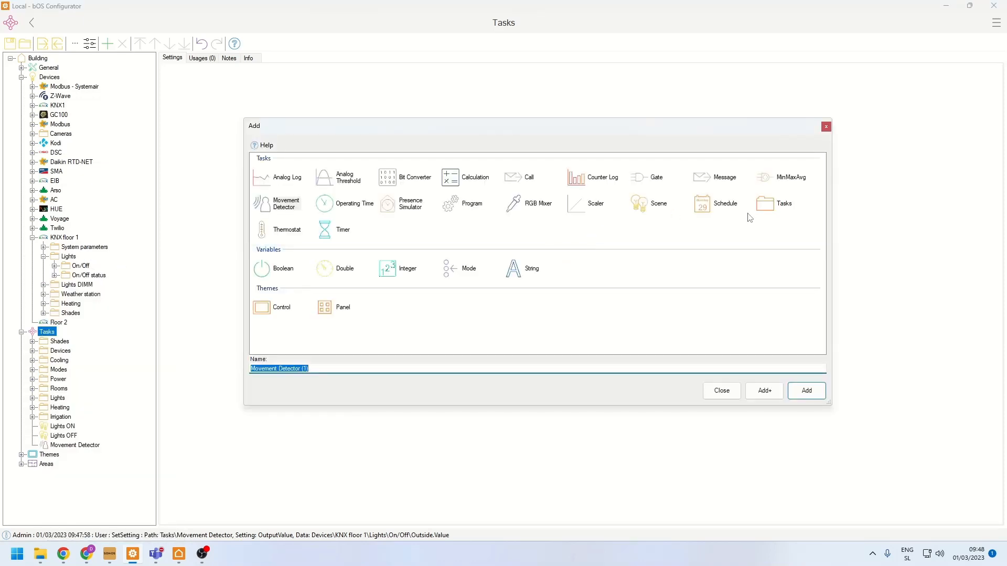
pyautogui.doubleClick(286, 230)
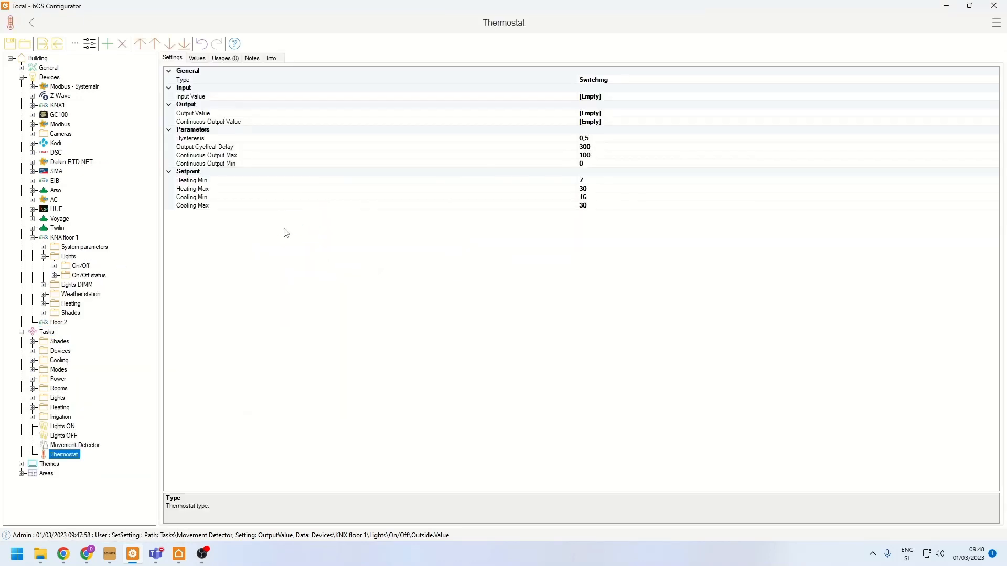
pyautogui.click(206, 97)
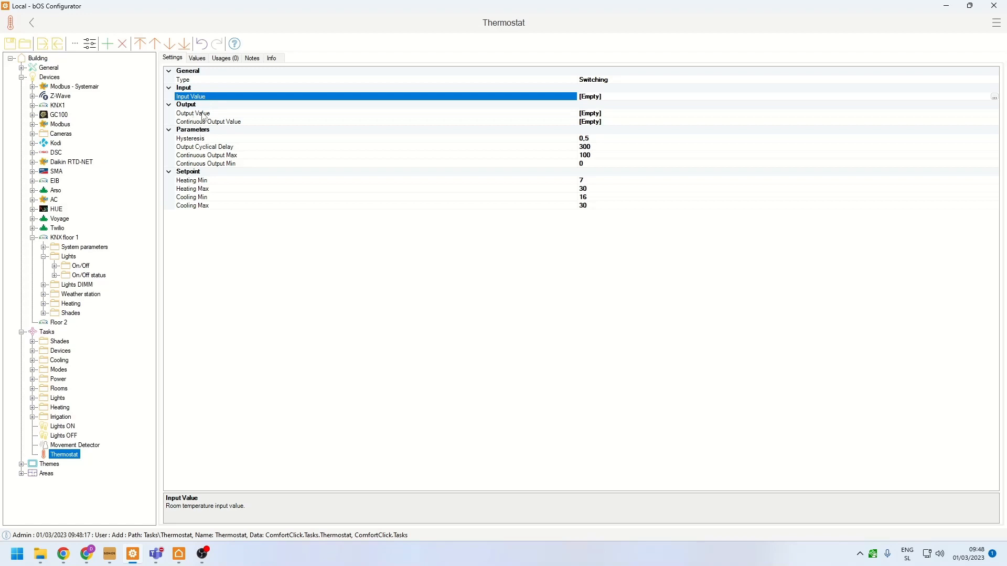
pyautogui.click(204, 114)
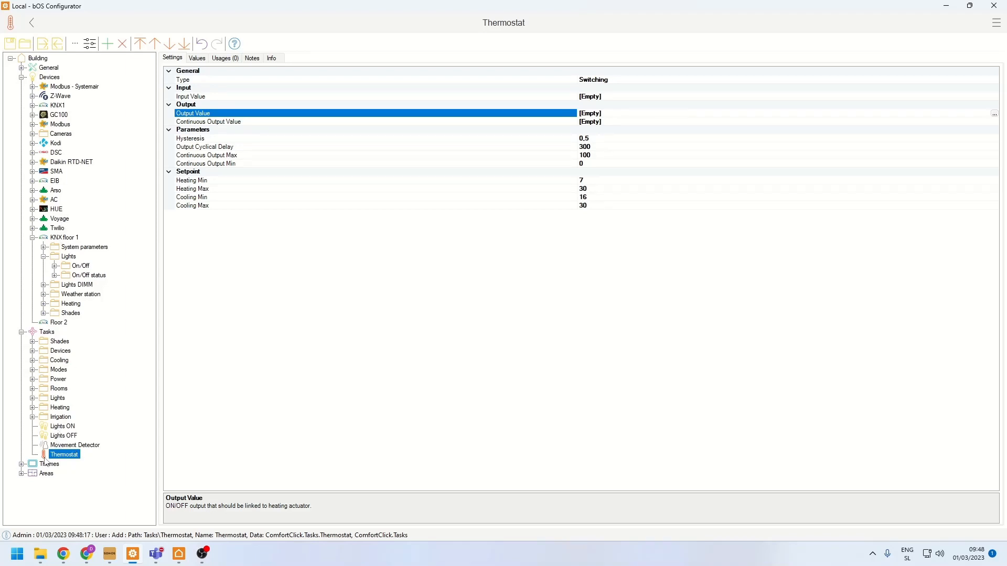
# - Open the Demo theme under Themes and compare it with the Demo page in bOS Client
pyautogui.click(21, 465)
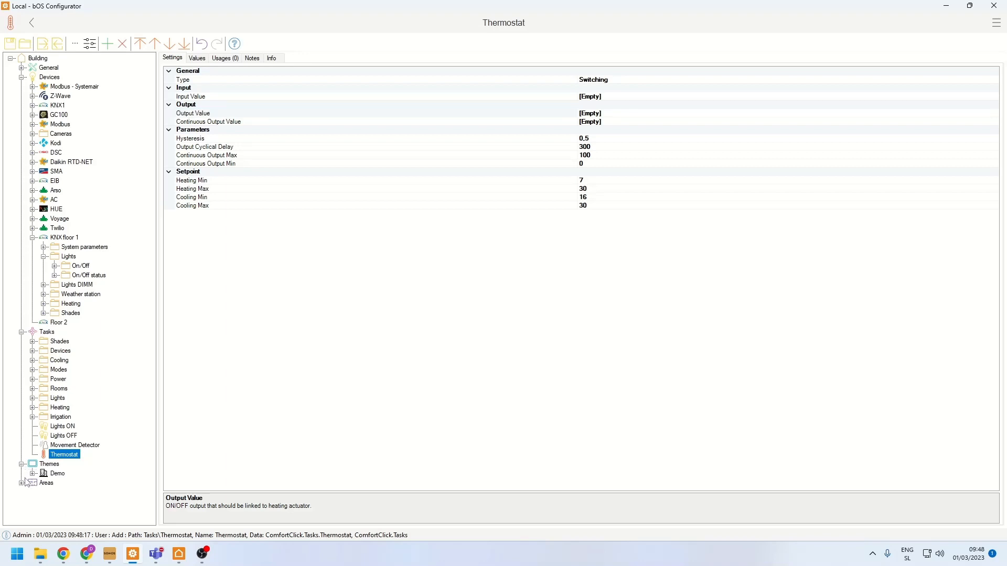
pyautogui.click(32, 473)
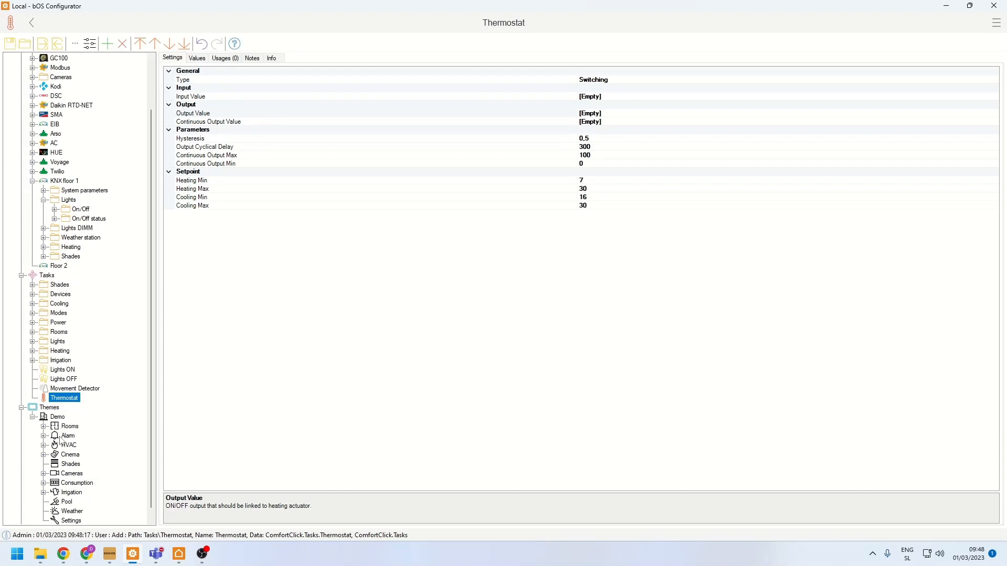
pyautogui.click(58, 417)
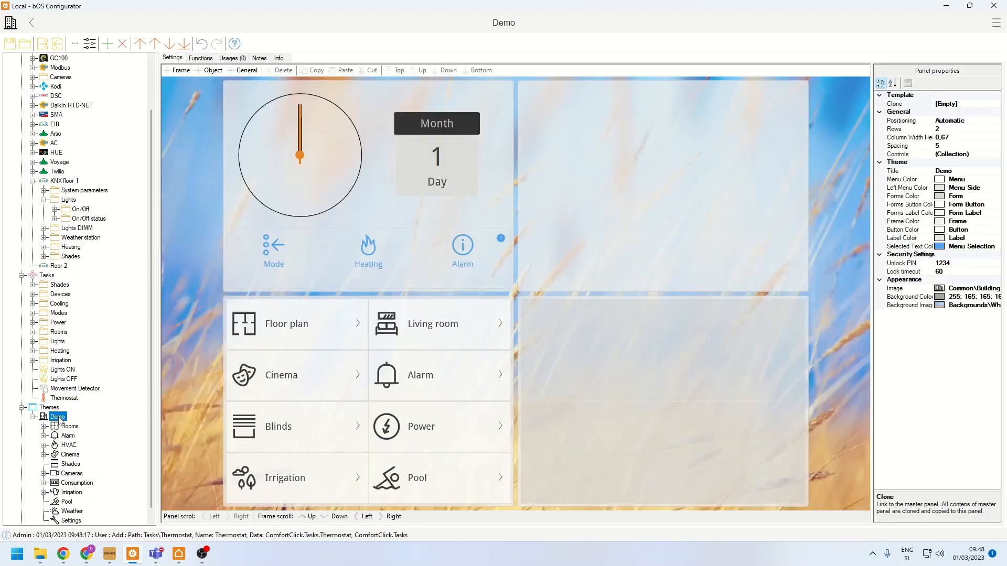
pyautogui.click(176, 557)
pyautogui.click(198, 516)
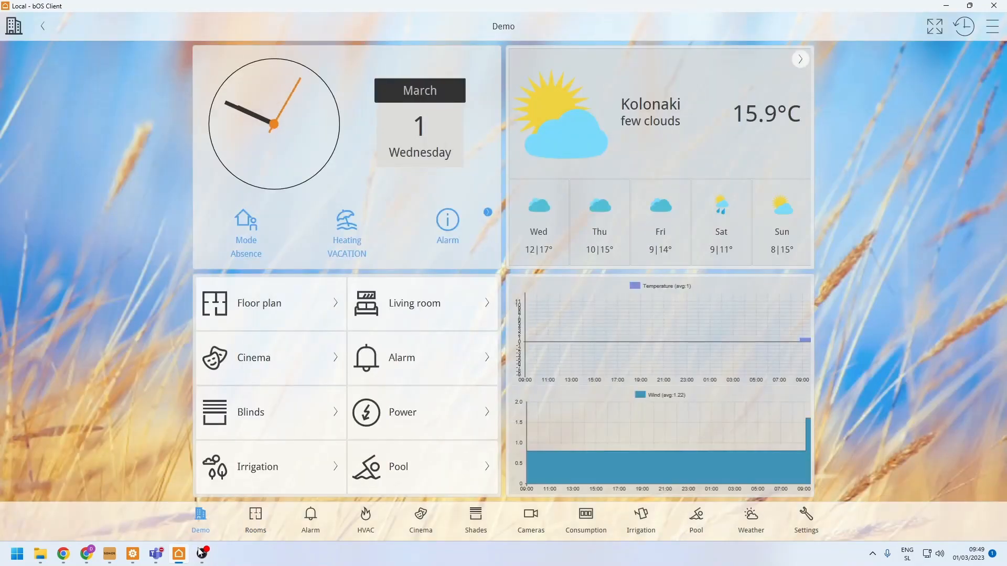
# - Switch to bOS Configurator and add a panel named Living room to the Demo theme
pyautogui.click(133, 552)
pyautogui.scroll(-1, 138, 513)
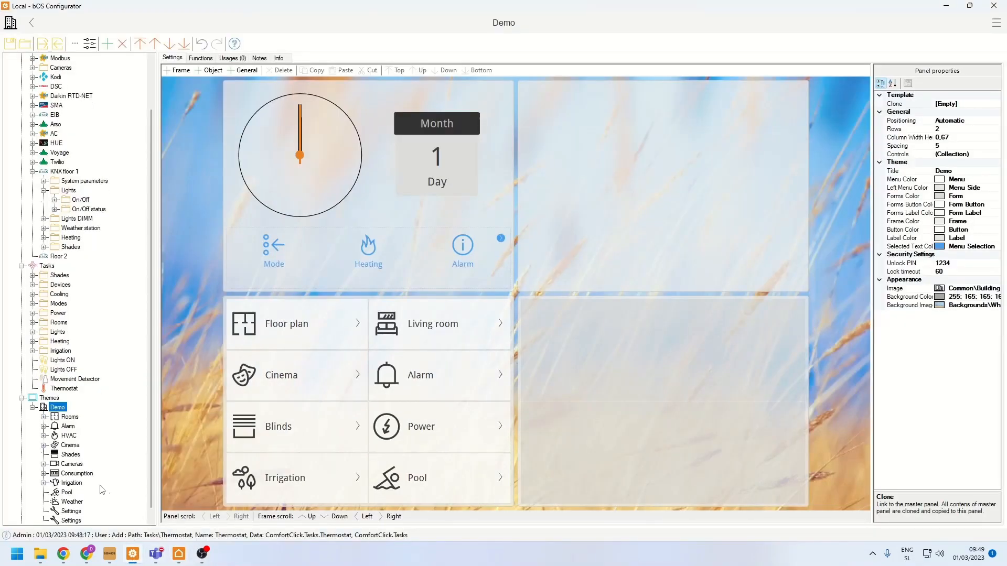
pyautogui.rightClick(57, 410)
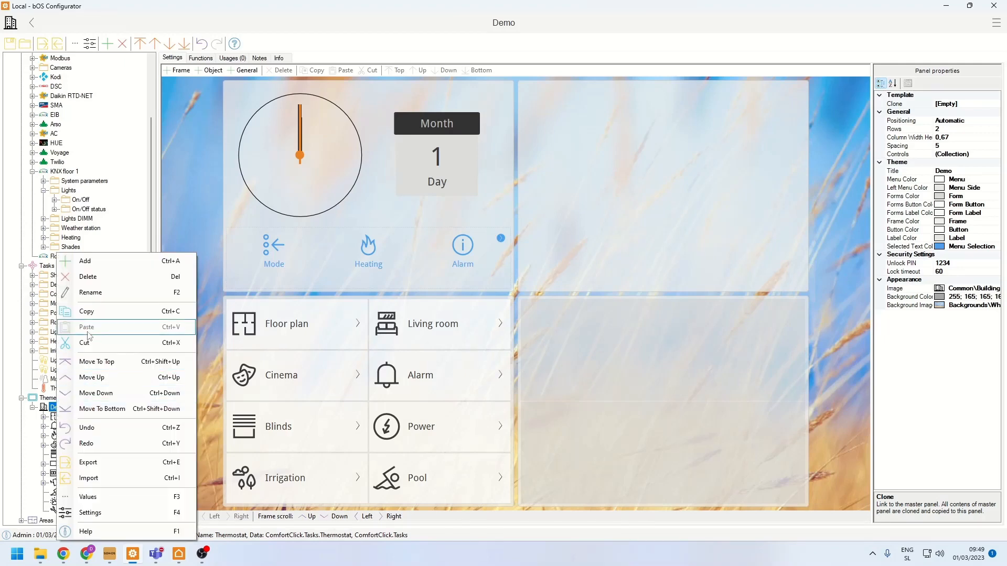
pyautogui.click(90, 257)
pyautogui.click(342, 181)
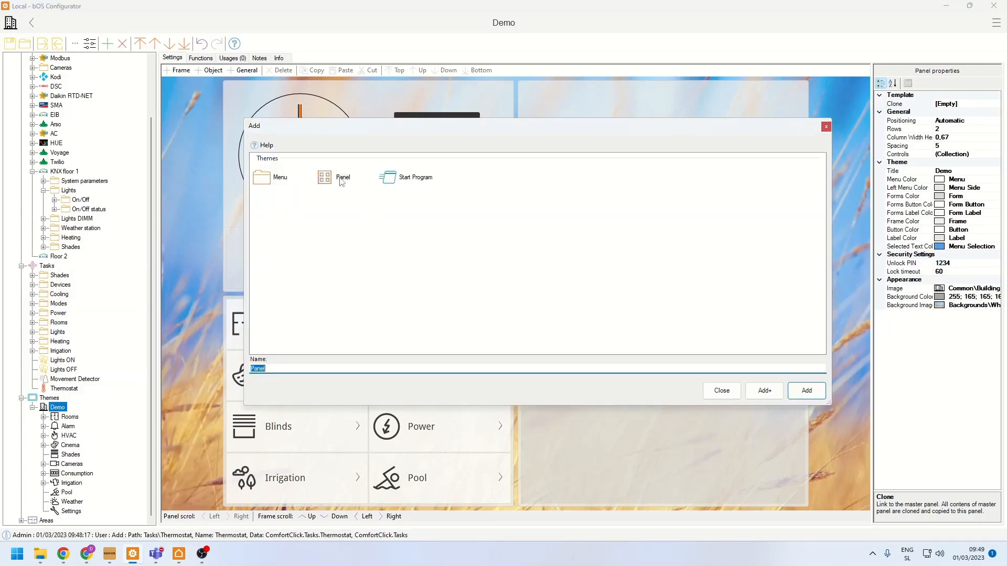
pyautogui.write('Living room')
pyautogui.press('Return')
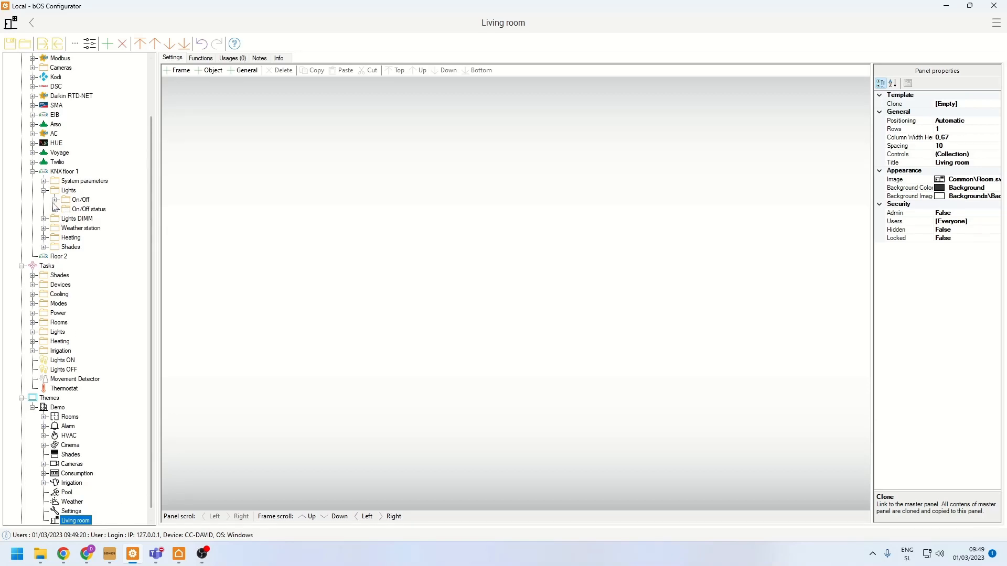
# - Place the Living room ceiling and Living room wall lights from the KNX floor 1 On/Off lights directly on the Living room panel
pyautogui.click(54, 200)
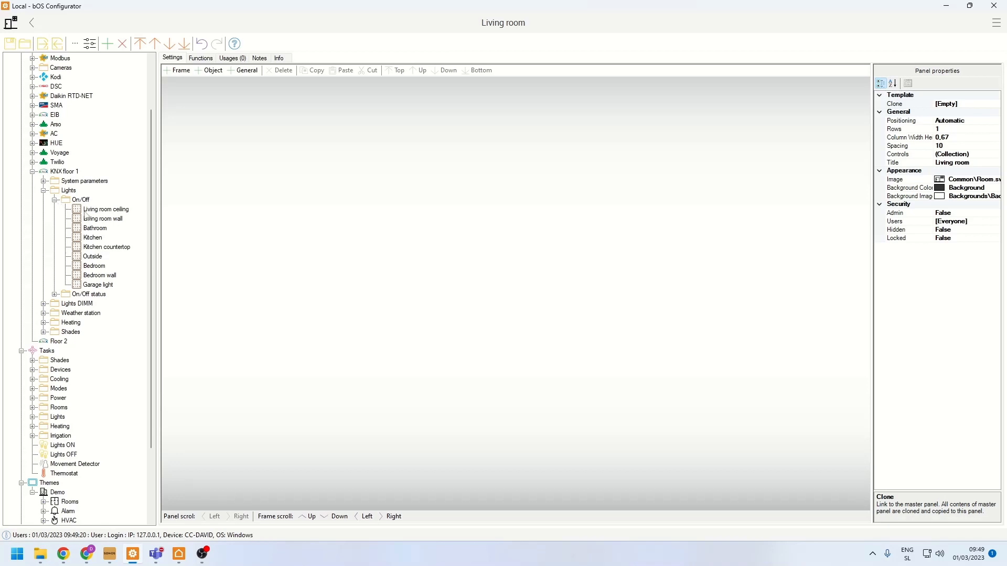
pyautogui.moveTo(90, 215); pyautogui.dragTo(517, 266)
pyautogui.press('Return')
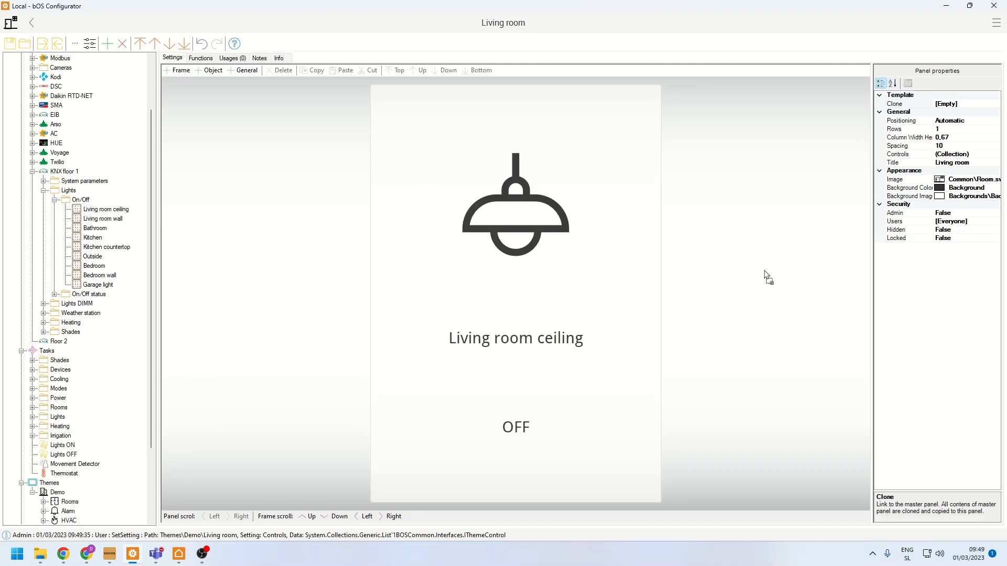
pyautogui.moveTo(768, 278); pyautogui.dragTo(769, 270)
pyautogui.press('Return')
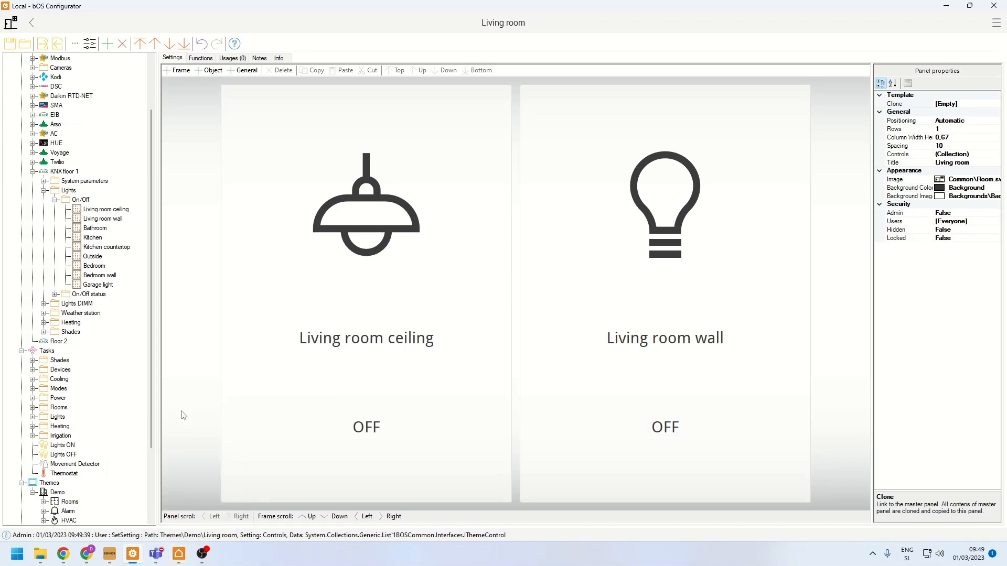
# - Switch to bOS Client, open the Living room page and test switching the ceiling and wall lights on and off
pyautogui.click(179, 554)
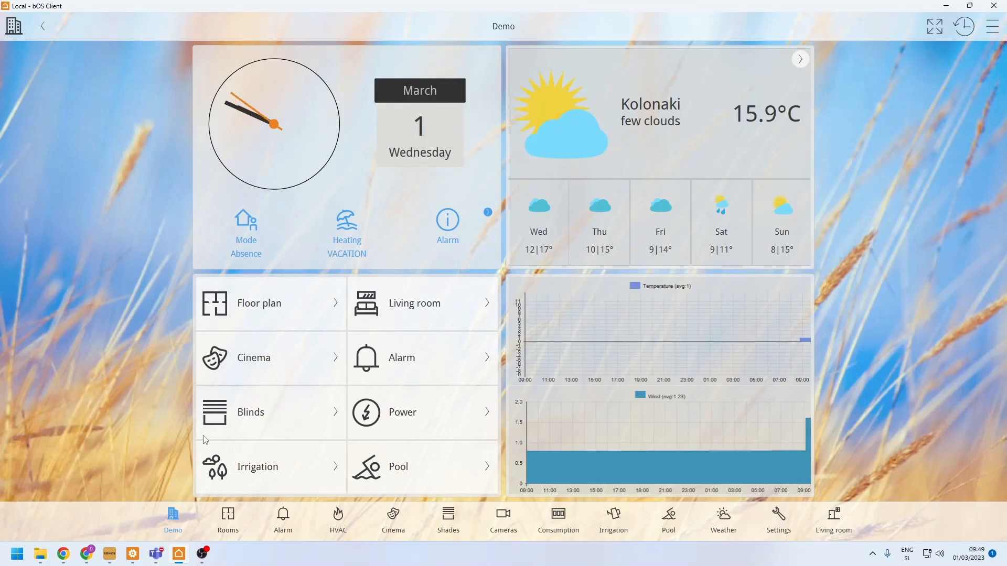
pyautogui.click(841, 532)
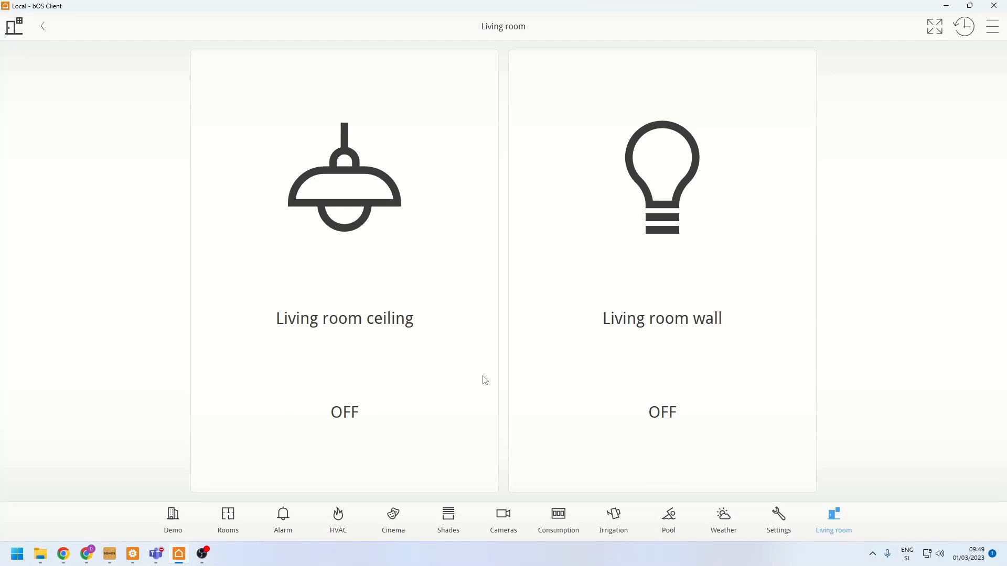
pyautogui.click(486, 380)
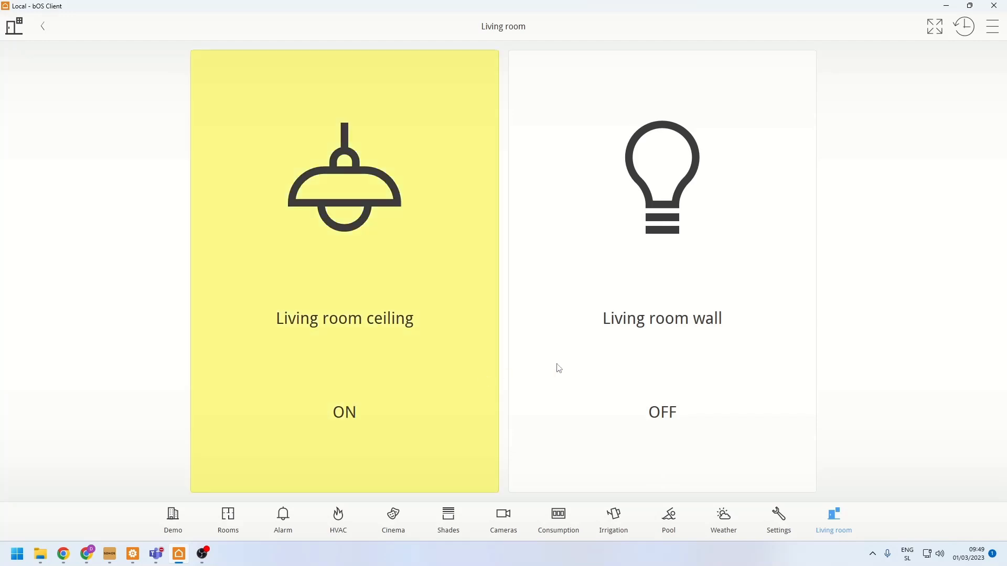
pyautogui.click(681, 316)
pyautogui.click(384, 250)
pyautogui.click(571, 250)
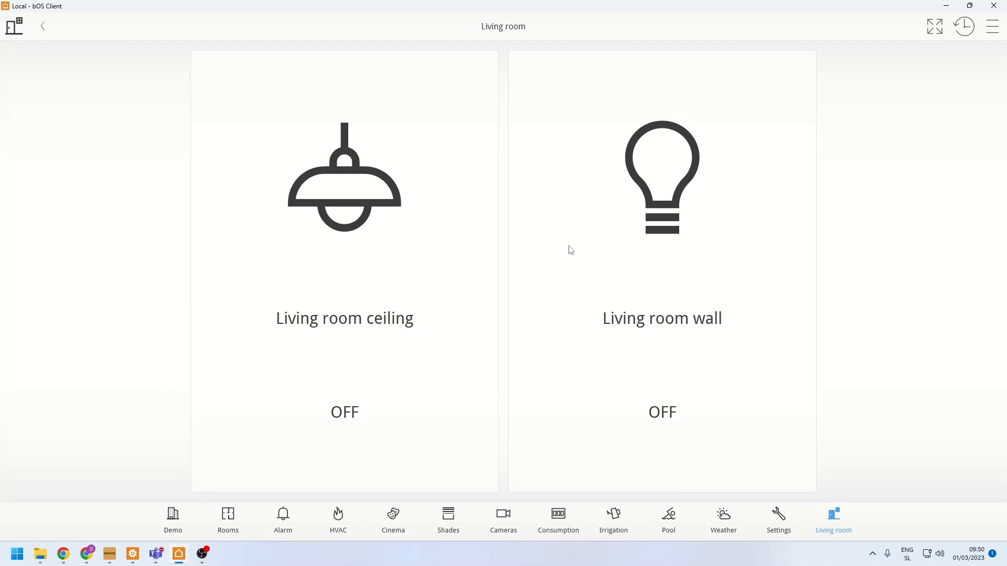
pyautogui.click(571, 251)
pyautogui.click(468, 245)
pyautogui.click(567, 225)
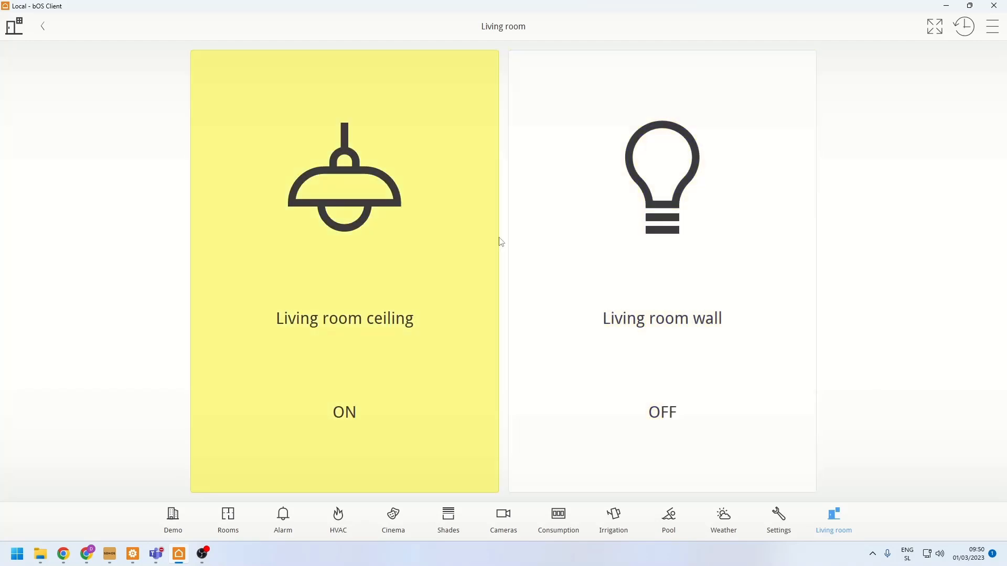
pyautogui.click(485, 241)
pyautogui.click(560, 234)
pyautogui.click(446, 244)
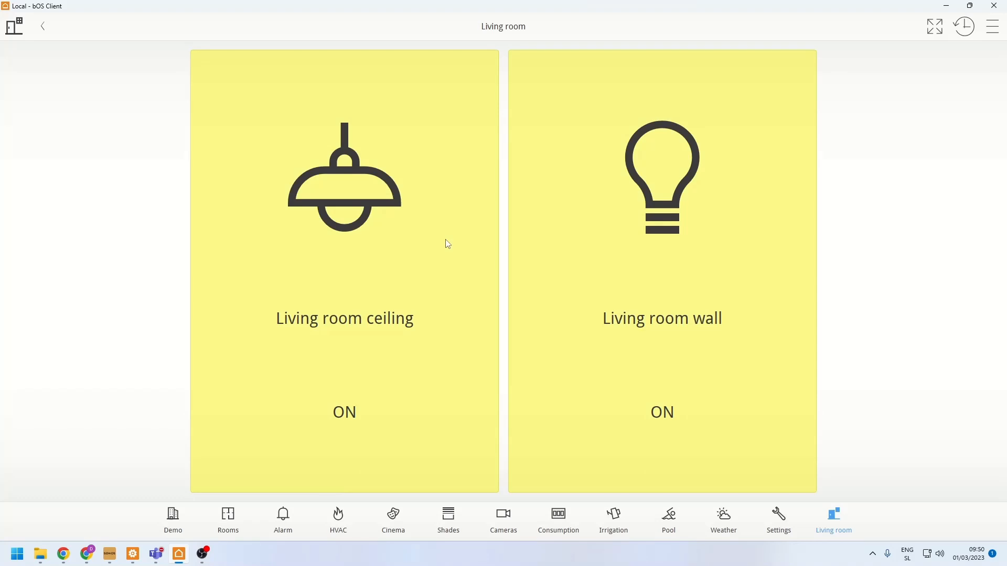
pyautogui.click(448, 244)
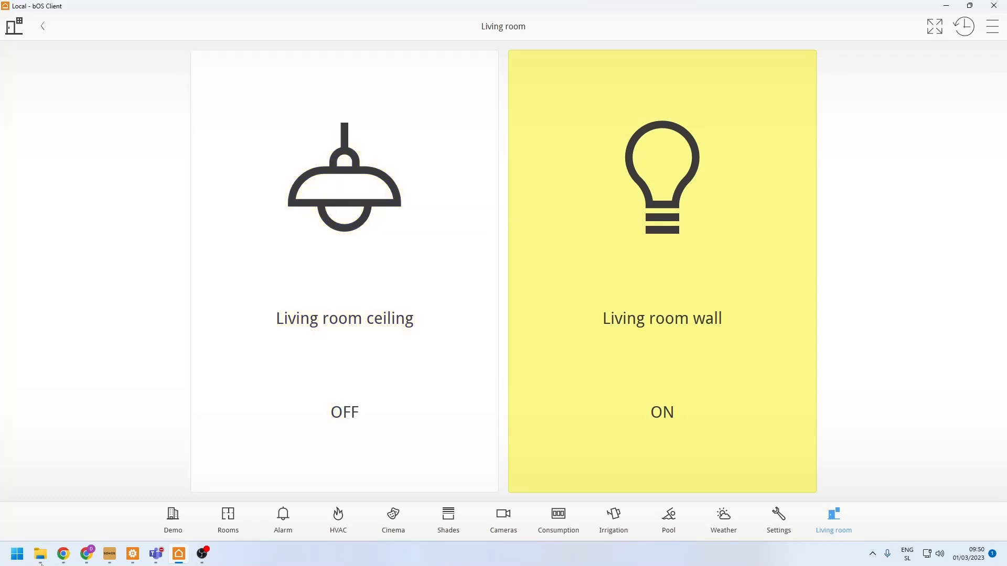
pyautogui.click(524, 207)
# - Switch back to bOS Configurator and delete both light controls from the Living room panel
pyautogui.click(134, 550)
pyautogui.click(421, 351)
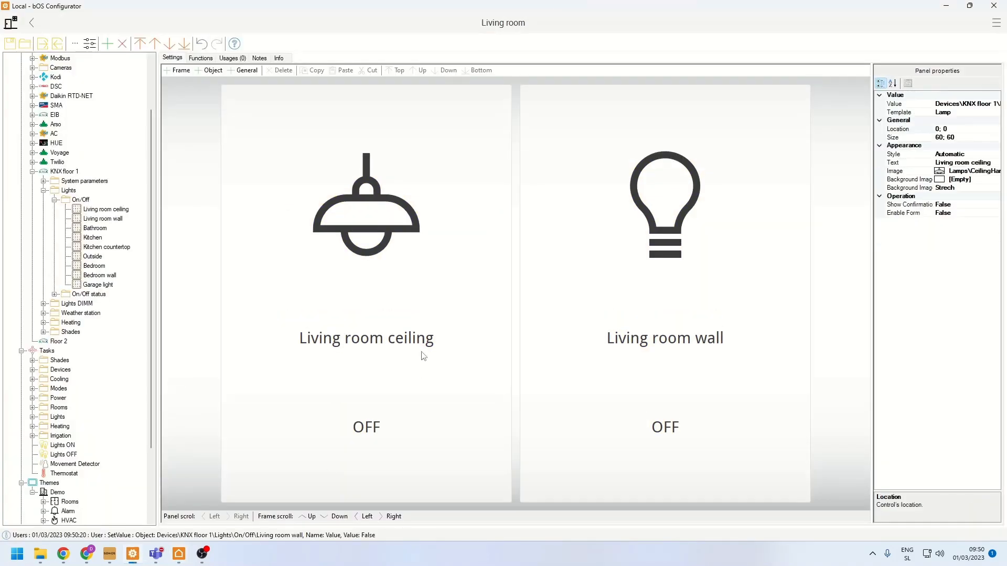
pyautogui.press('Delete')
pyautogui.click(424, 356)
pyautogui.press('Delete')
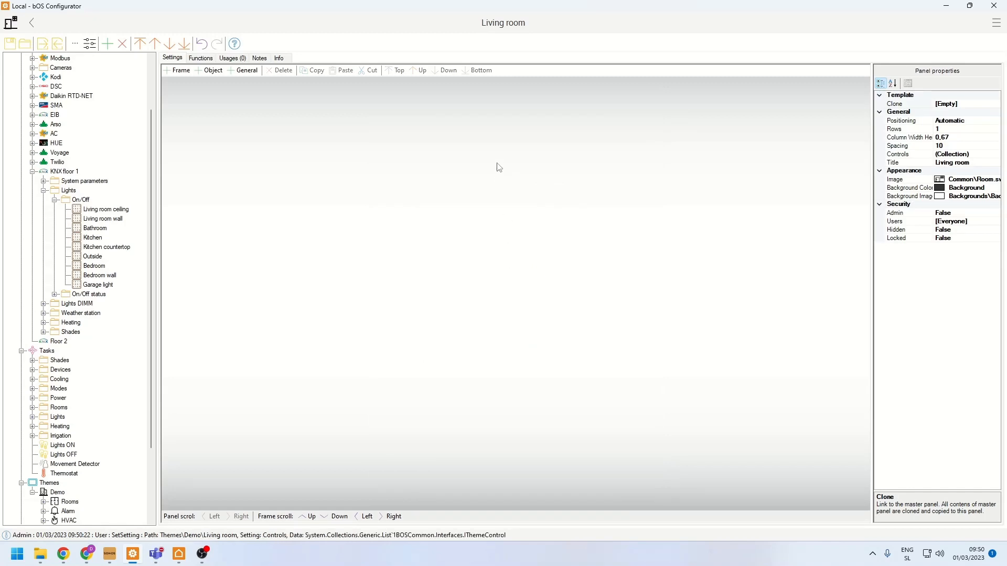
# - Add a frame to the Living room panel and place the Living room ceiling, Living room wall and Kitchen On/Off lights in it
pyautogui.rightClick(479, 193)
pyautogui.click(490, 210)
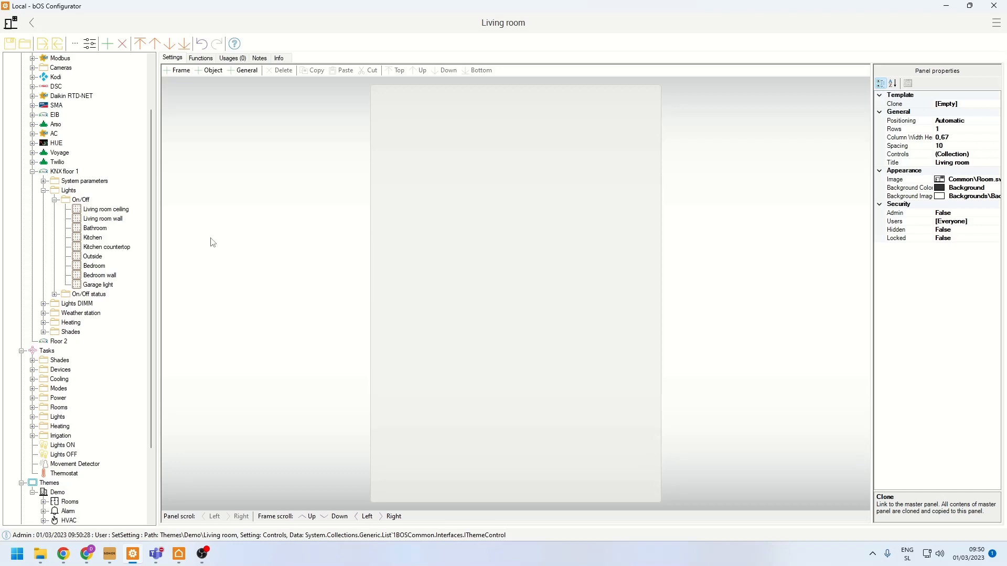
pyautogui.moveTo(105, 212); pyautogui.dragTo(449, 198)
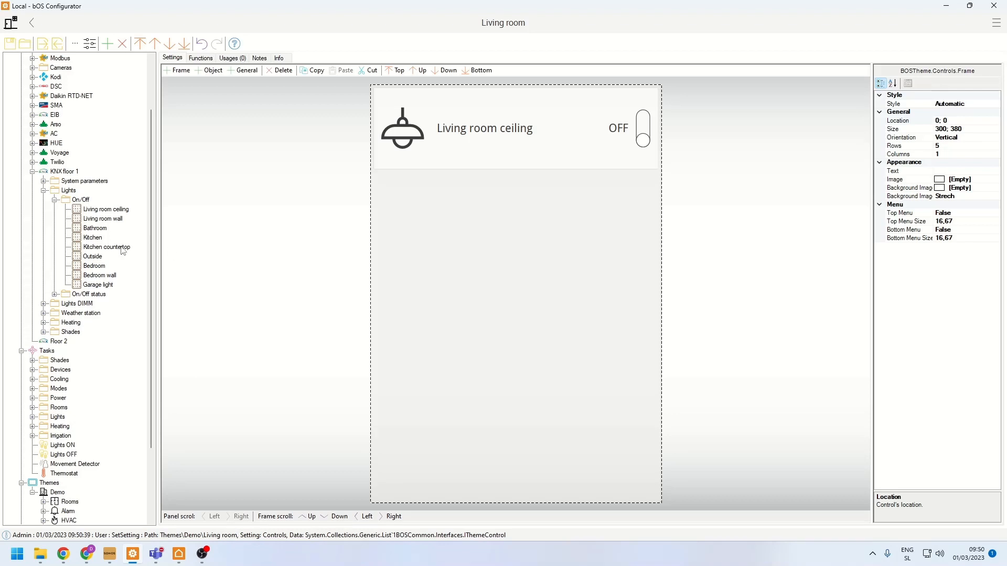
pyautogui.moveTo(98, 222); pyautogui.dragTo(517, 244)
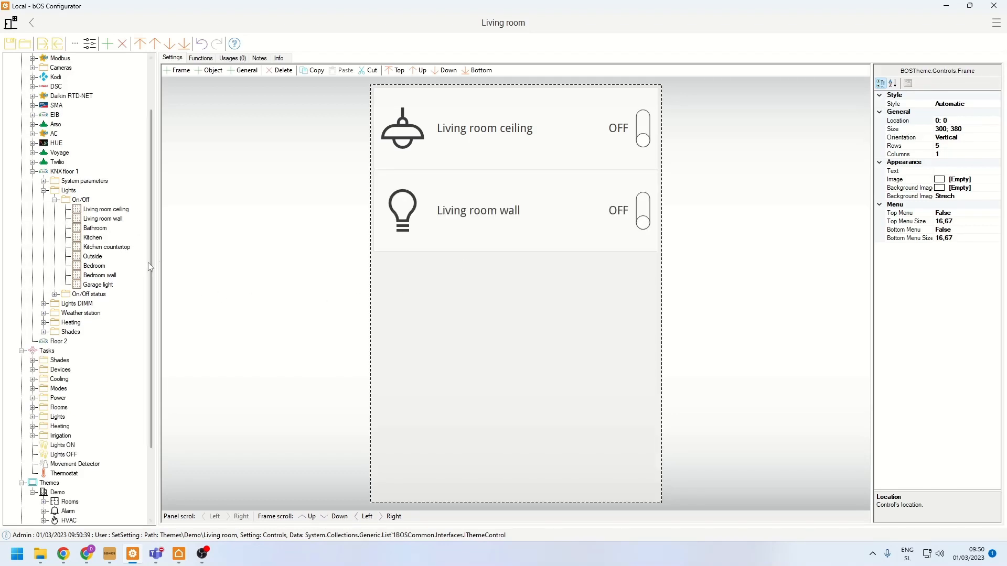
pyautogui.moveTo(97, 239); pyautogui.dragTo(446, 317)
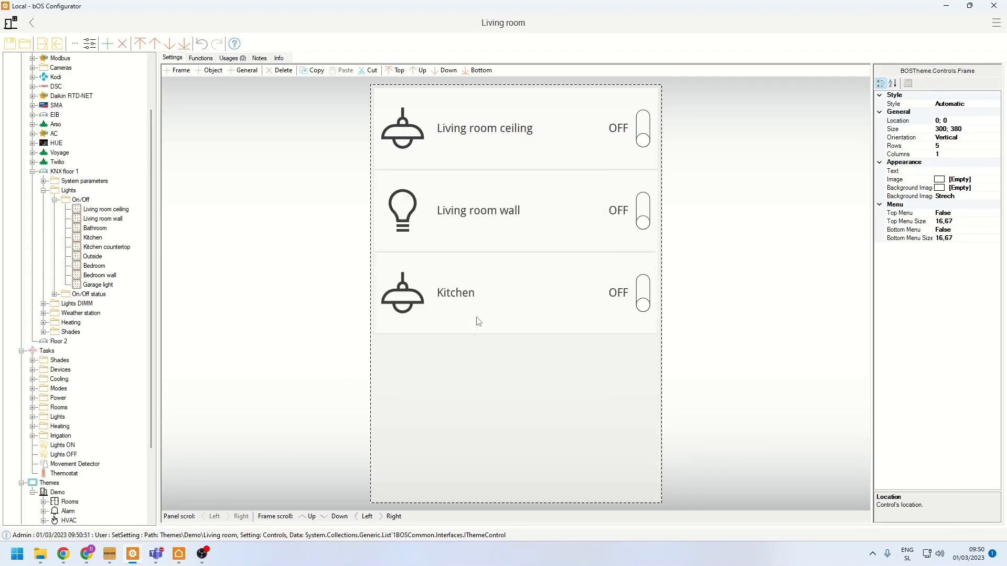
# - Set the lights frame's number of rows to 3
pyautogui.click(458, 358)
pyautogui.click(942, 147)
pyautogui.write('3')
pyautogui.click(816, 209)
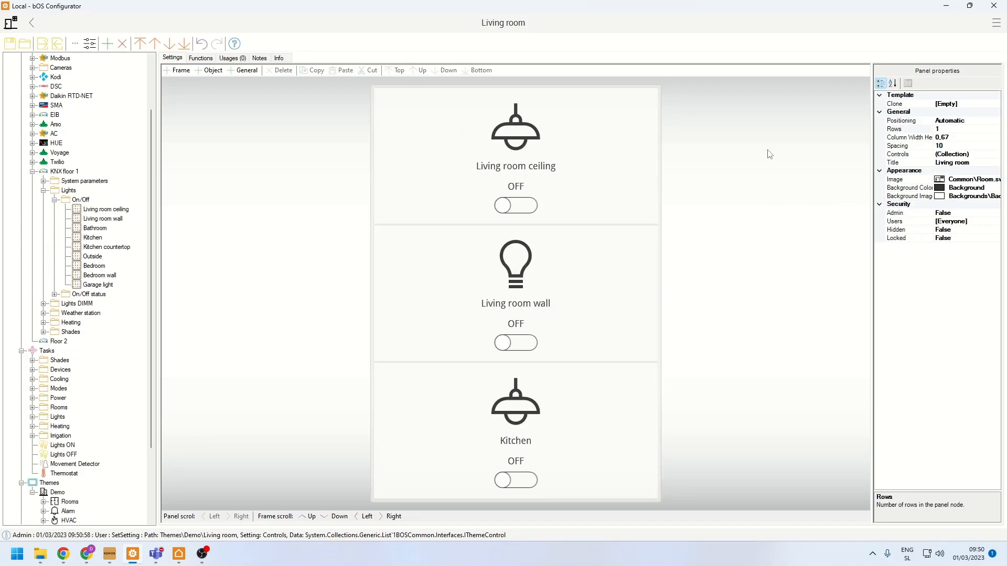
# - Change the lights frame's layout to 5 rows and 2 columns
pyautogui.click(658, 86)
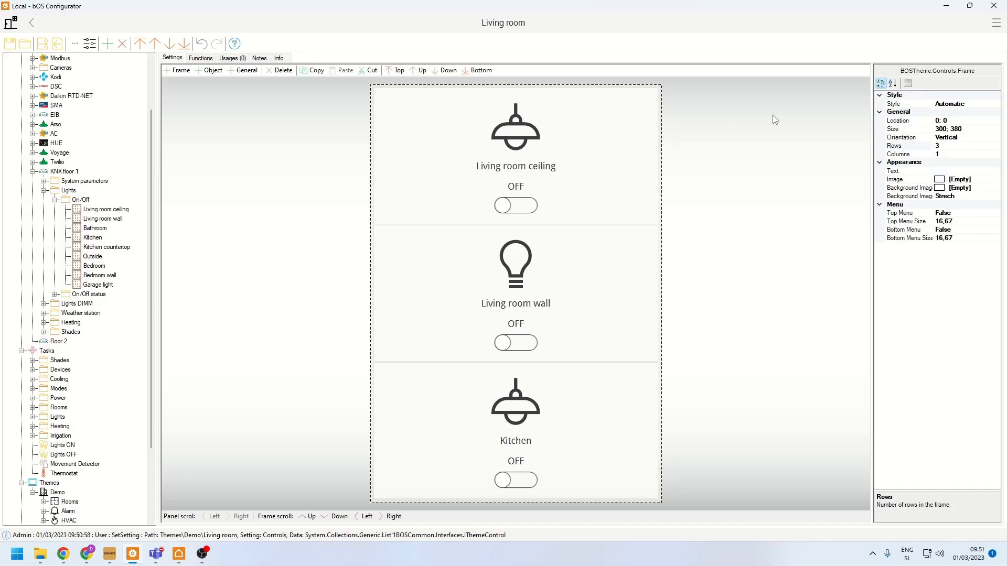
pyautogui.click(950, 147)
pyautogui.write('35')
pyautogui.press('Return')
pyautogui.click(697, 304)
pyautogui.click(697, 304)
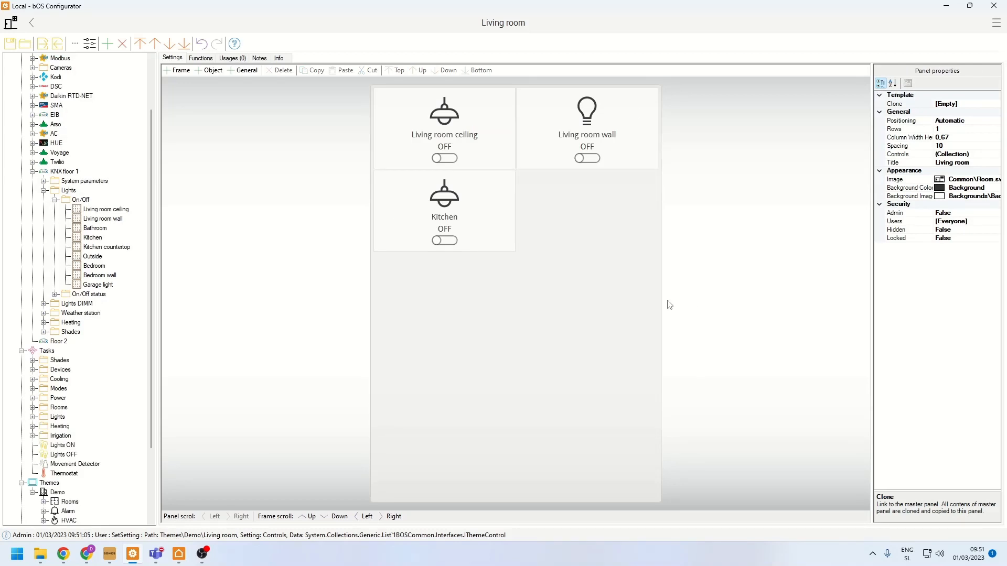
# - Set the lights frame's number of columns to 1
pyautogui.click(635, 305)
pyautogui.click(945, 153)
pyautogui.write('1')
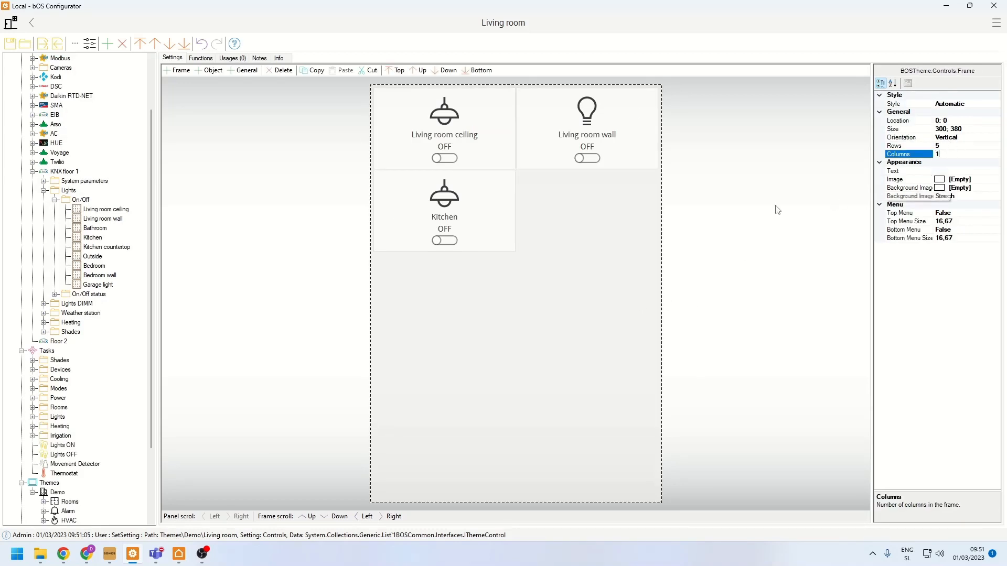
pyautogui.click(777, 210)
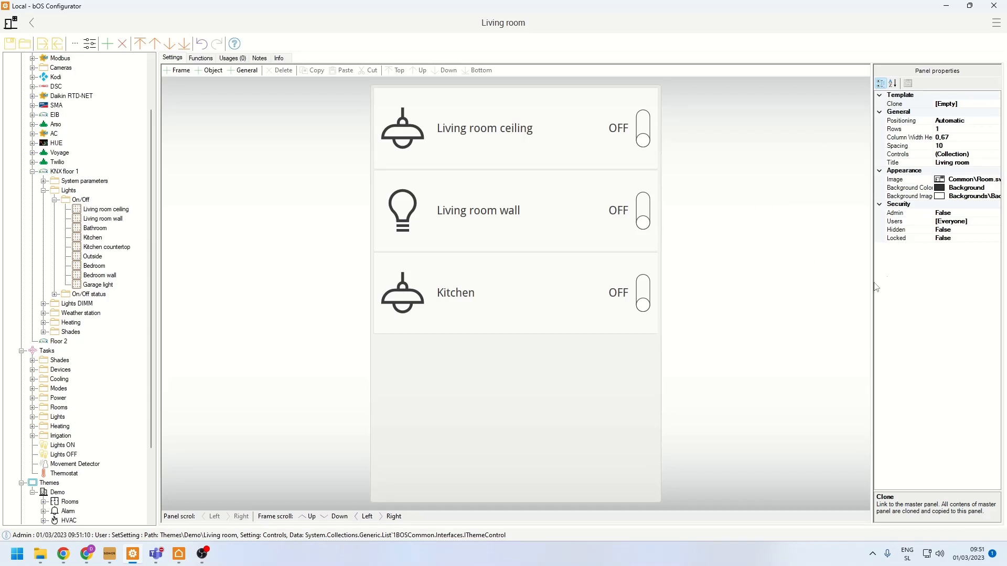
# - Add a second frame to the panel and place the Living room and Kitchen shade Position values from KNX floor 1 in it
pyautogui.rightClick(721, 272)
pyautogui.click(733, 293)
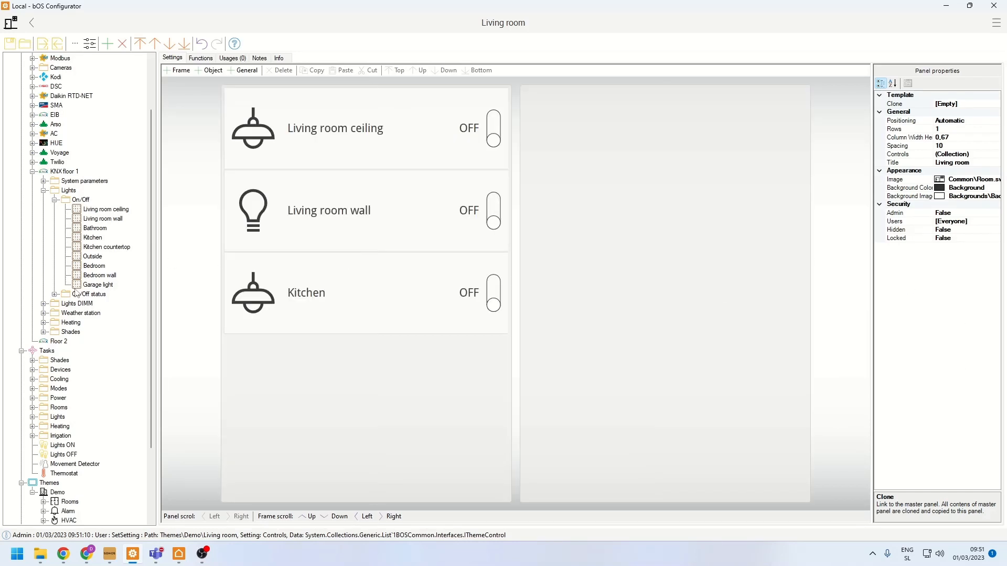
pyautogui.click(44, 332)
pyautogui.click(55, 351)
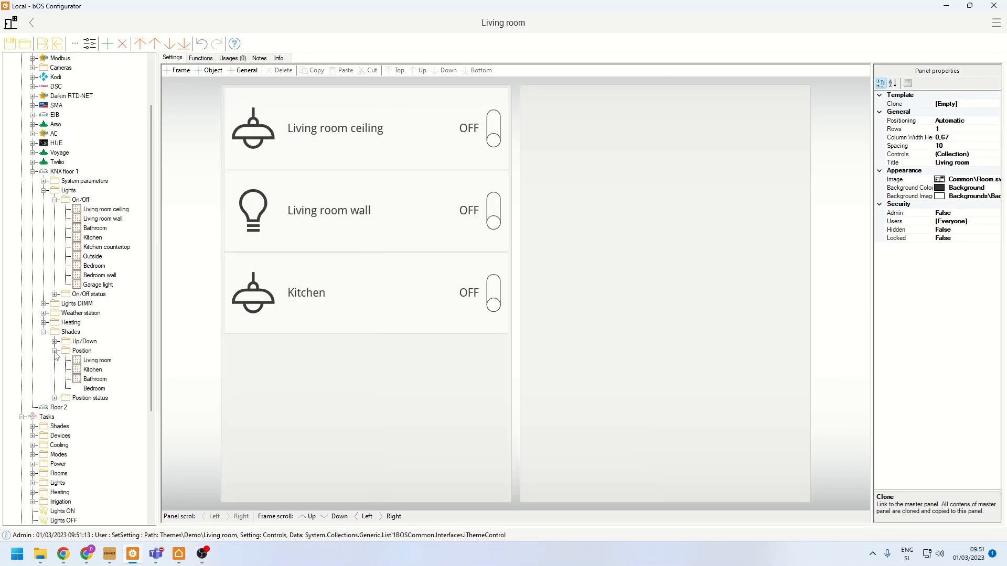
pyautogui.moveTo(89, 362); pyautogui.dragTo(625, 270)
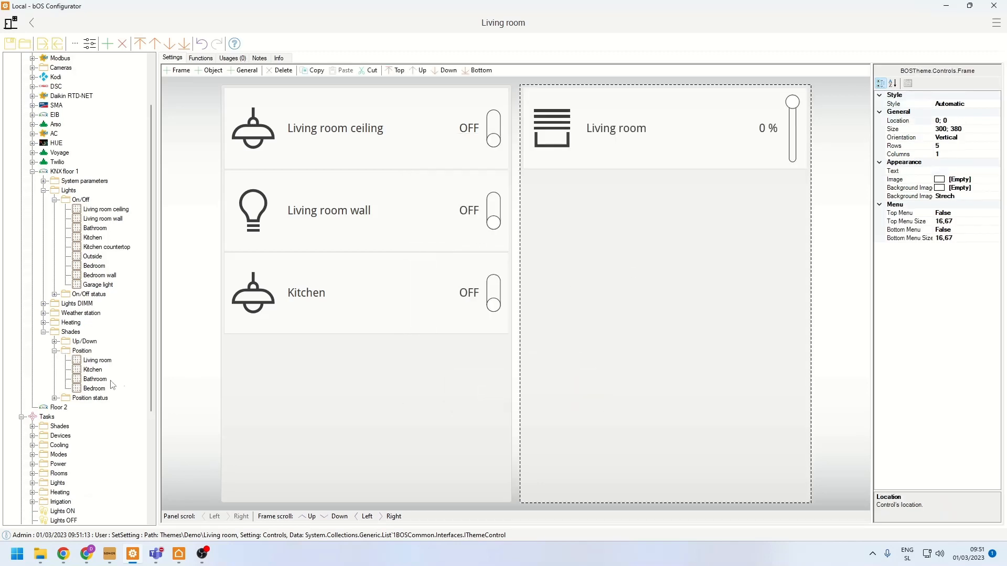
pyautogui.moveTo(234, 366); pyautogui.dragTo(715, 355)
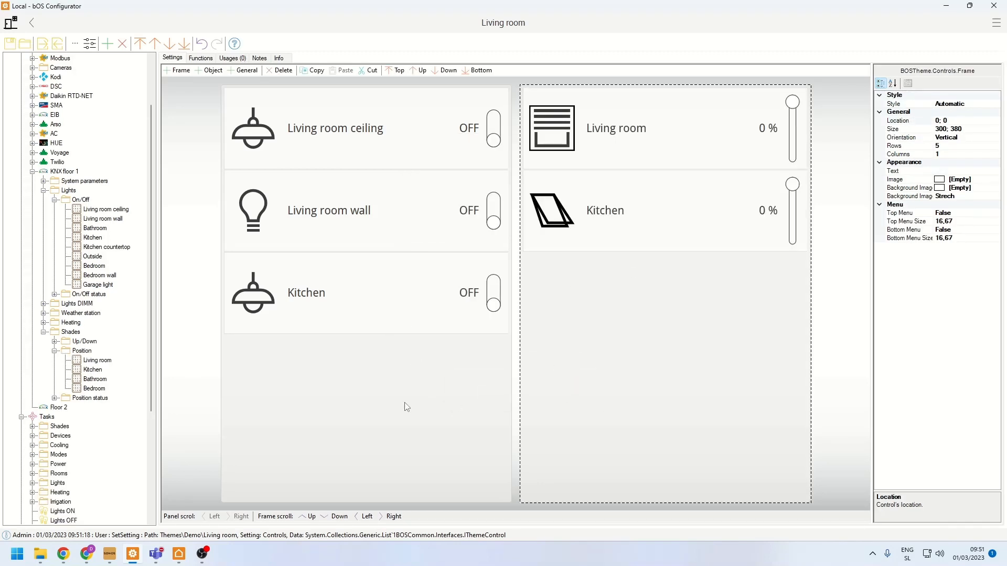
# - Title the frame with the light controls Lights and the frame with the shade controls Shades
pyautogui.click(405, 407)
pyautogui.click(965, 171)
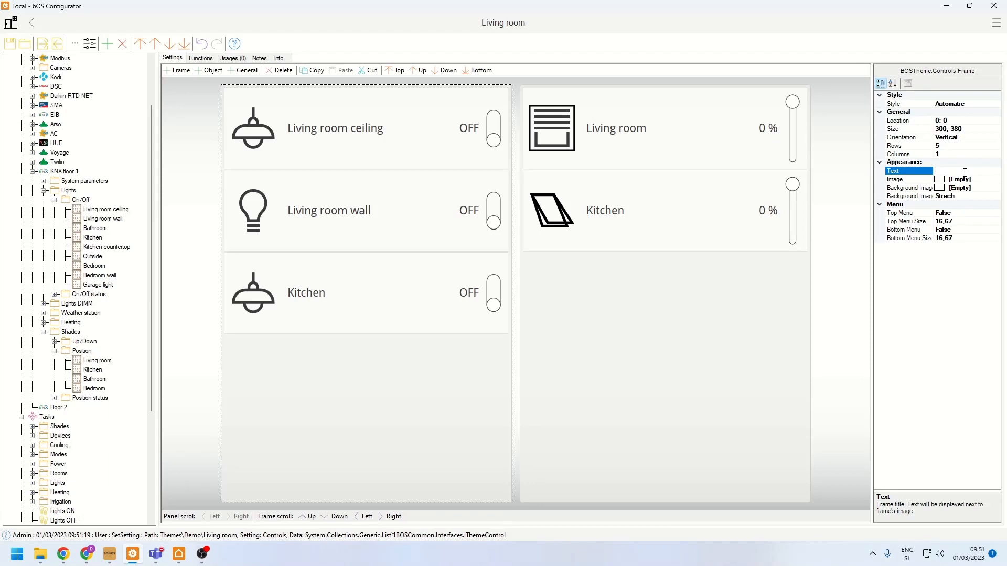
pyautogui.write('Lights')
pyautogui.press('Return')
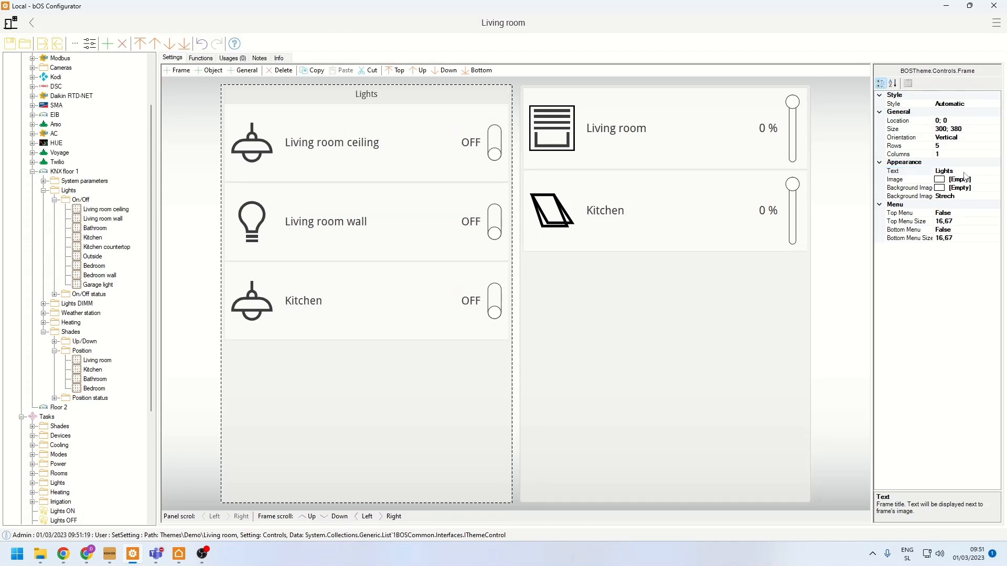
pyautogui.click(580, 295)
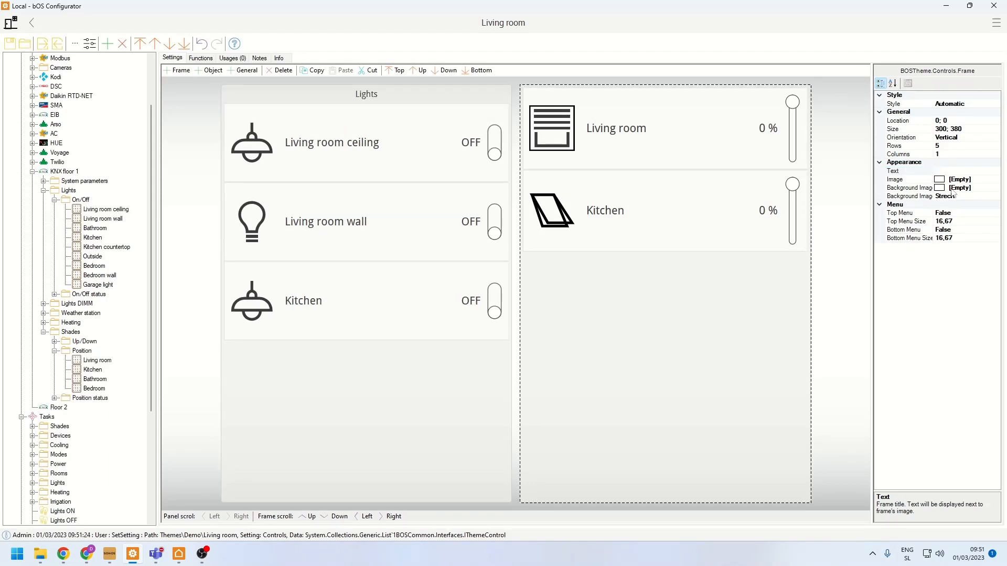
pyautogui.click(955, 171)
pyautogui.write('Shades')
pyautogui.press('Return')
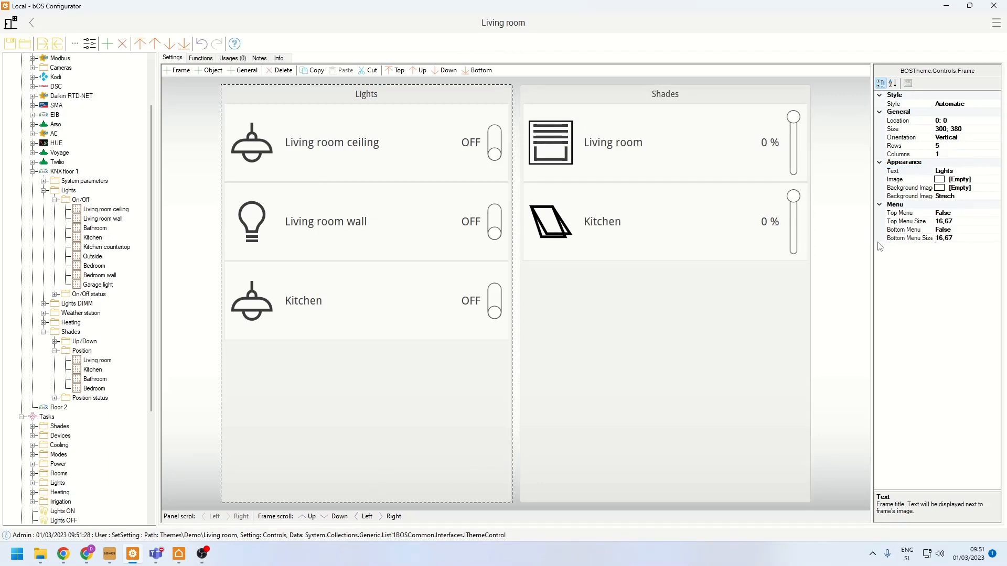
# - Enable the Bottom Menu of the Lights frame and place the Lights ON and Lights OFF tasks in it
pyautogui.doubleClick(898, 231)
pyautogui.scroll(-6, 91, 396)
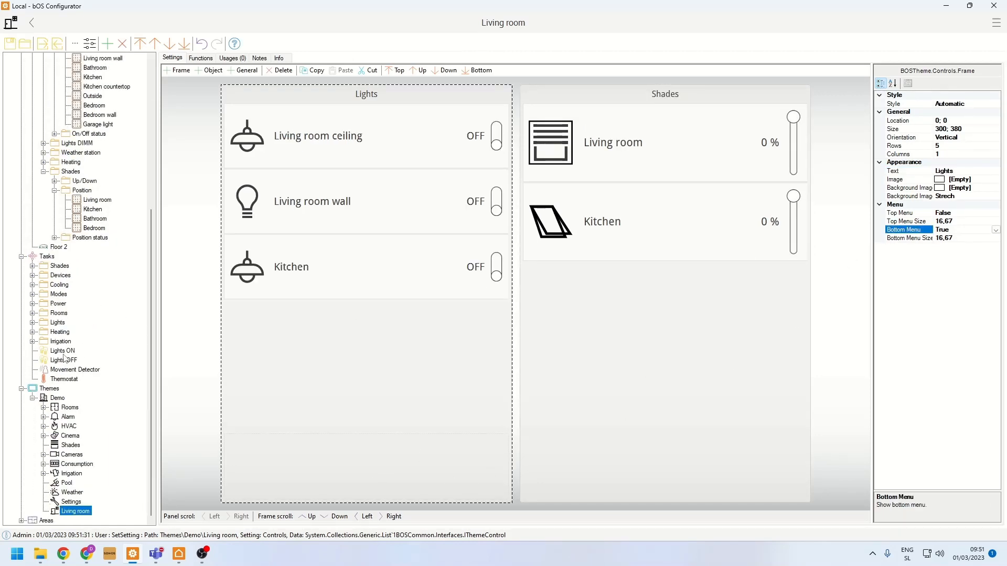
pyautogui.moveTo(62, 351); pyautogui.dragTo(293, 451)
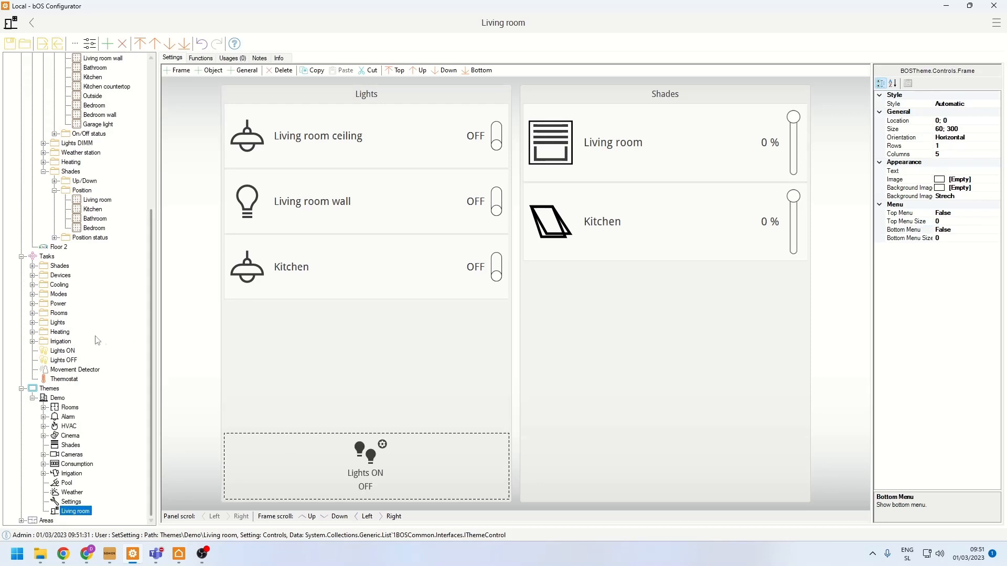
pyautogui.moveTo(58, 361); pyautogui.dragTo(458, 470)
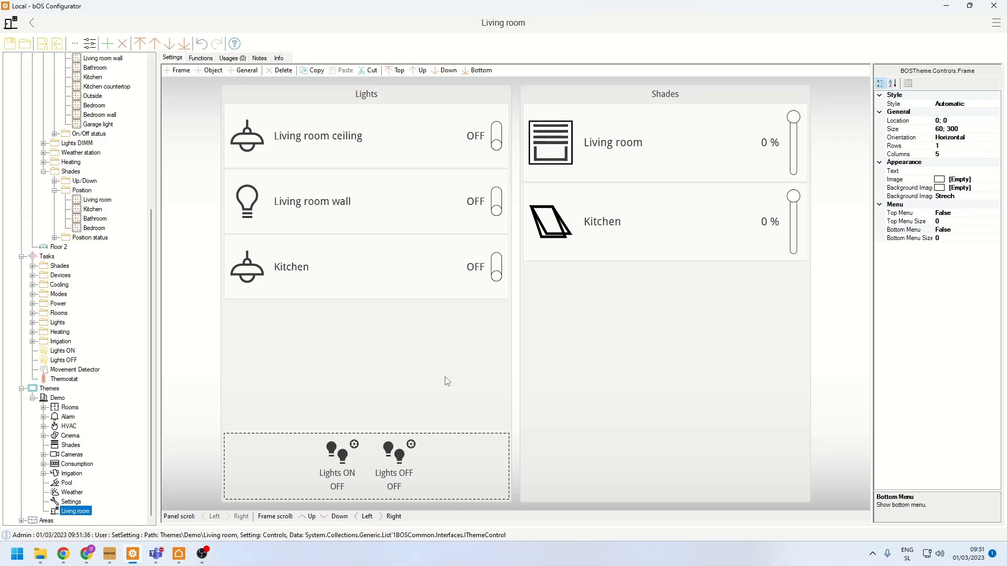
# - Switch to bOS Client, turn on the Living room wall light and set the Kitchen shade to 60 % and the Living room shade to 40 %
pyautogui.click(180, 554)
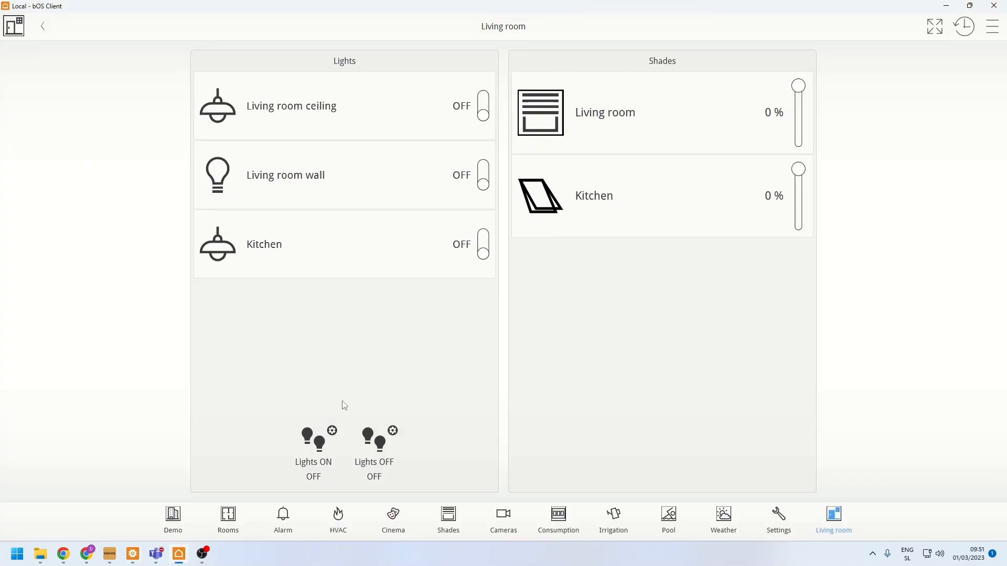
pyautogui.click(303, 172)
pyautogui.click(607, 204)
pyautogui.moveTo(682, 143); pyautogui.dragTo(640, 317)
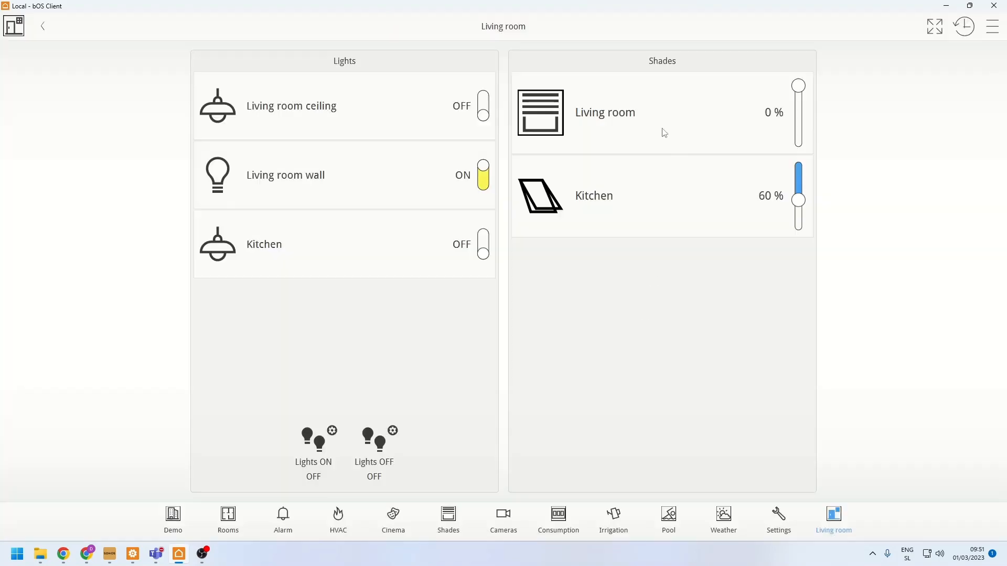
pyautogui.click(663, 108)
pyautogui.moveTo(662, 107); pyautogui.dragTo(652, 237)
# - Run the Lights OFF scene and then the Lights ON scene from the Lights frame's bottom menu
pyautogui.click(386, 460)
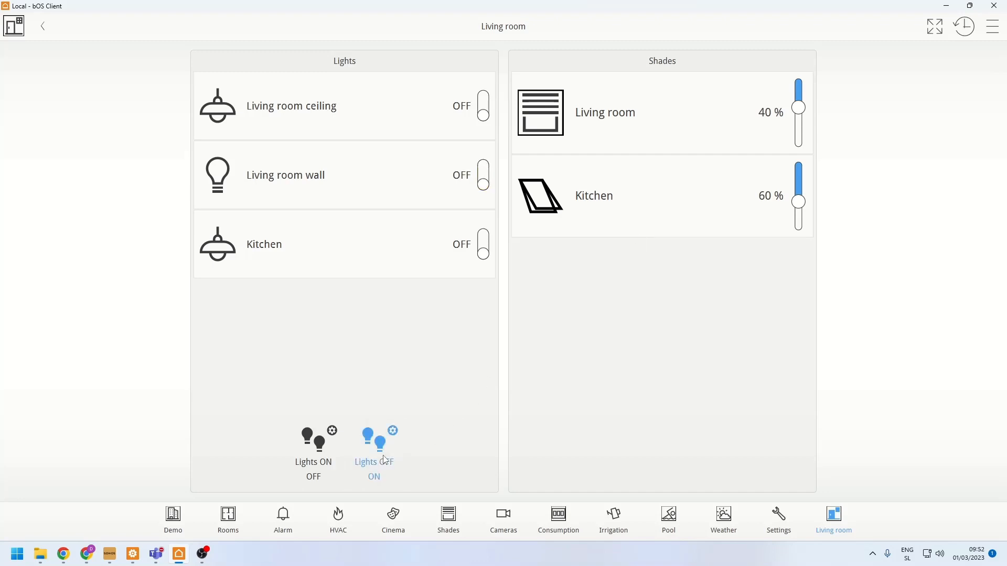
pyautogui.click(305, 450)
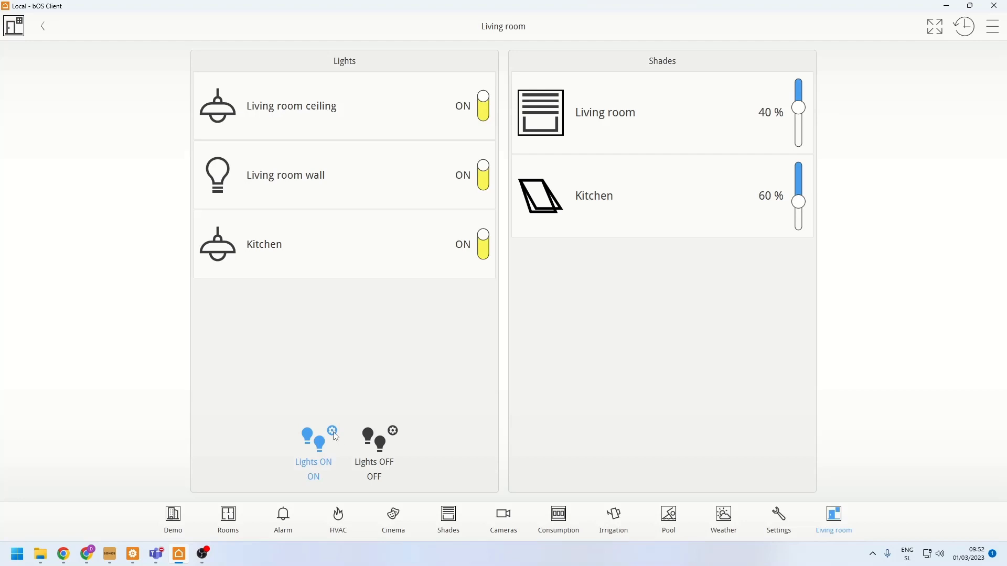
# - Exclude the Living room wall and Kitchen lights from the Lights ON scene and save the scene
pyautogui.click(334, 432)
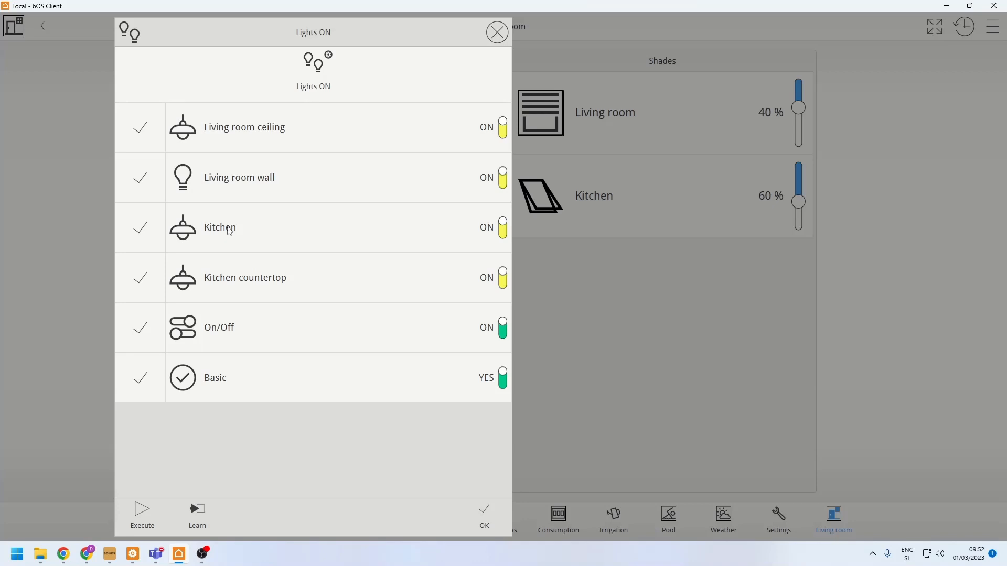
pyautogui.click(151, 182)
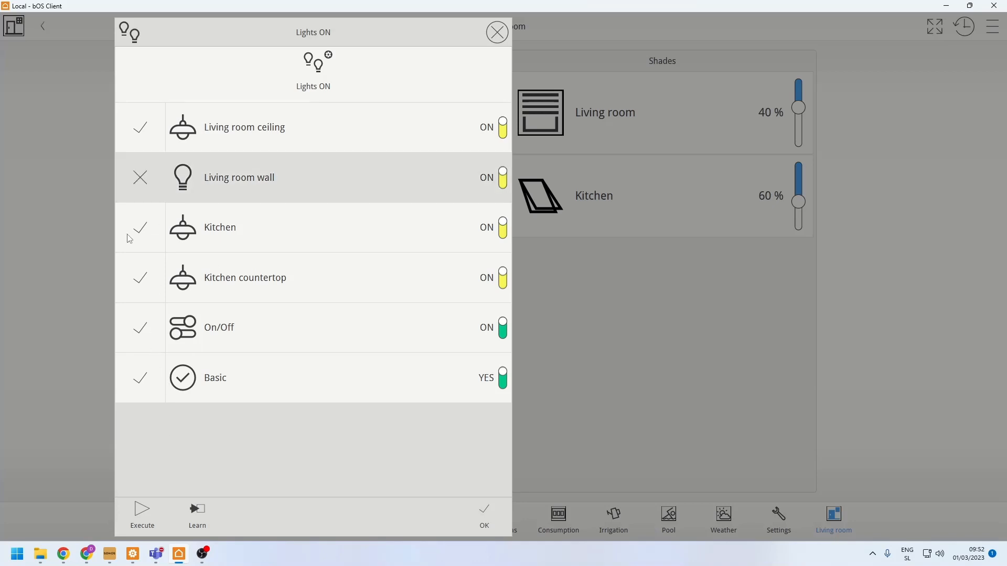
pyautogui.click(130, 236)
pyautogui.click(481, 516)
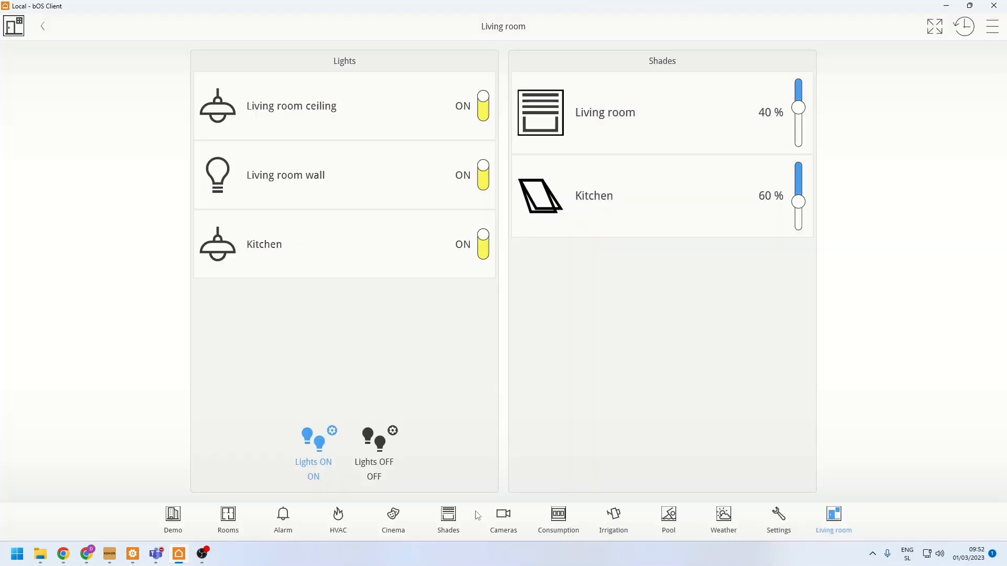
# - Run the Lights OFF scene, the edited Lights ON scene and Lights OFF again to test them
pyautogui.click(390, 449)
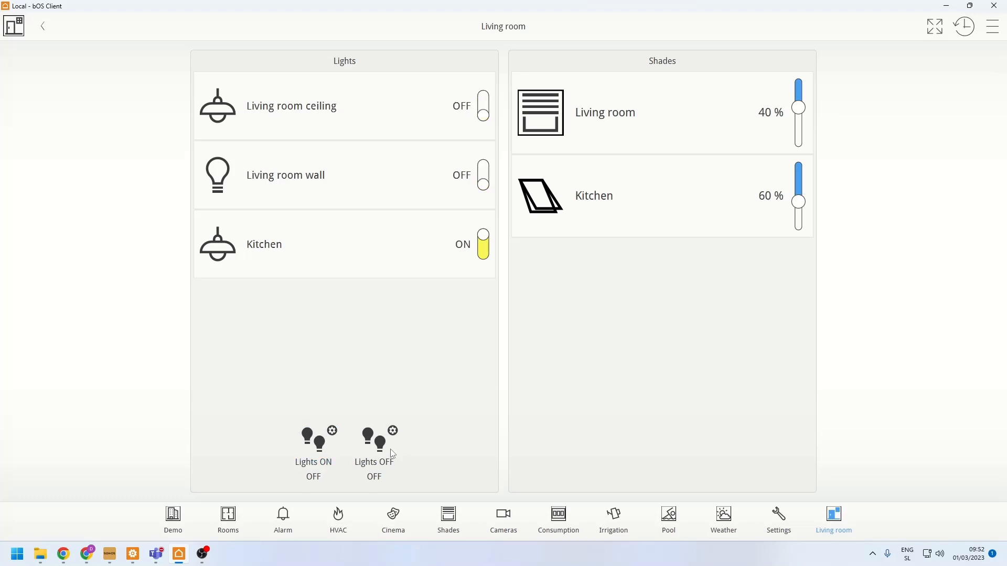
pyautogui.click(301, 461)
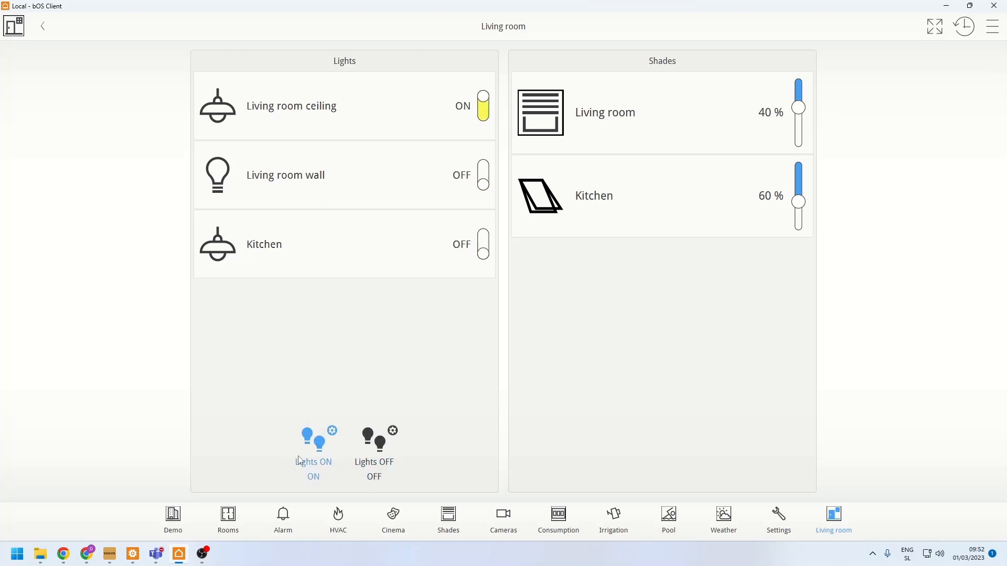
pyautogui.click(394, 464)
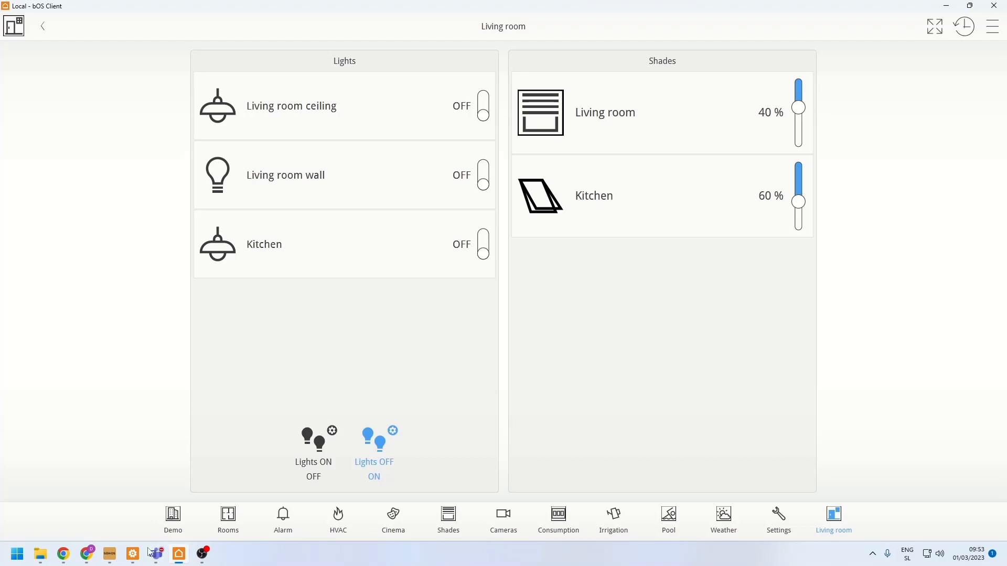
# - Switch to bOS Configurator and set both Style and Status Display of the Kitchen light control to Manual
pyautogui.click(133, 555)
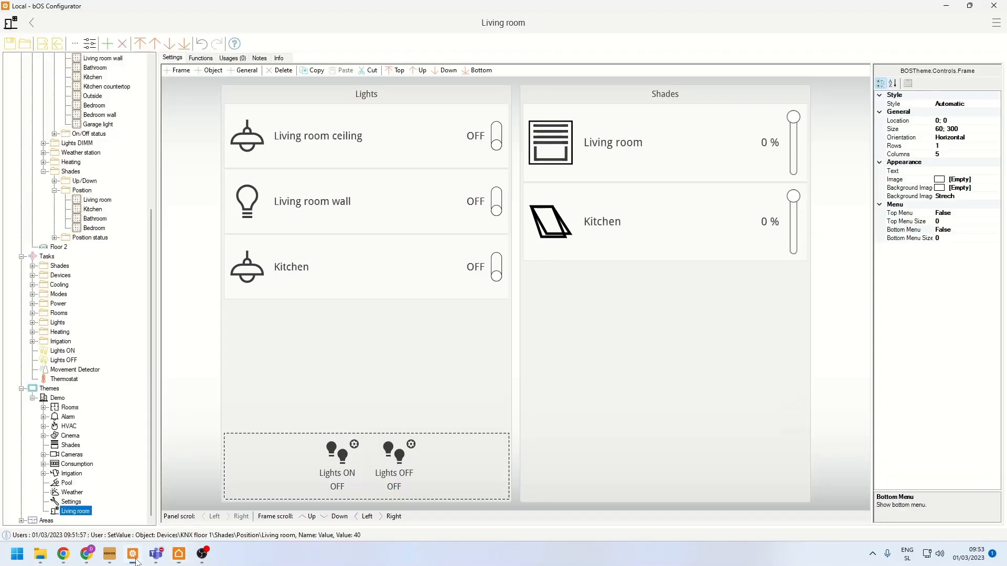
pyautogui.click(303, 283)
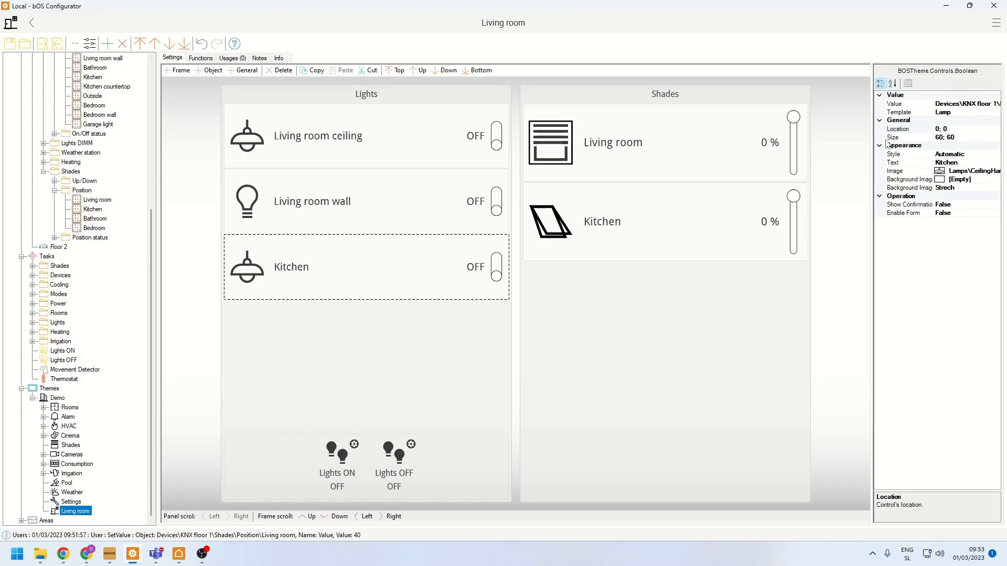
pyautogui.click(895, 154)
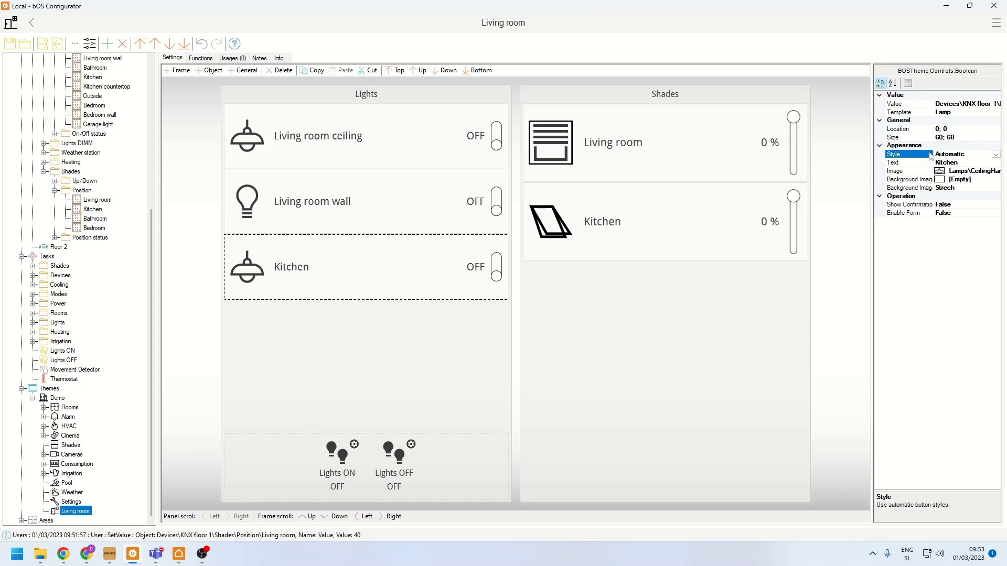
pyautogui.click(996, 155)
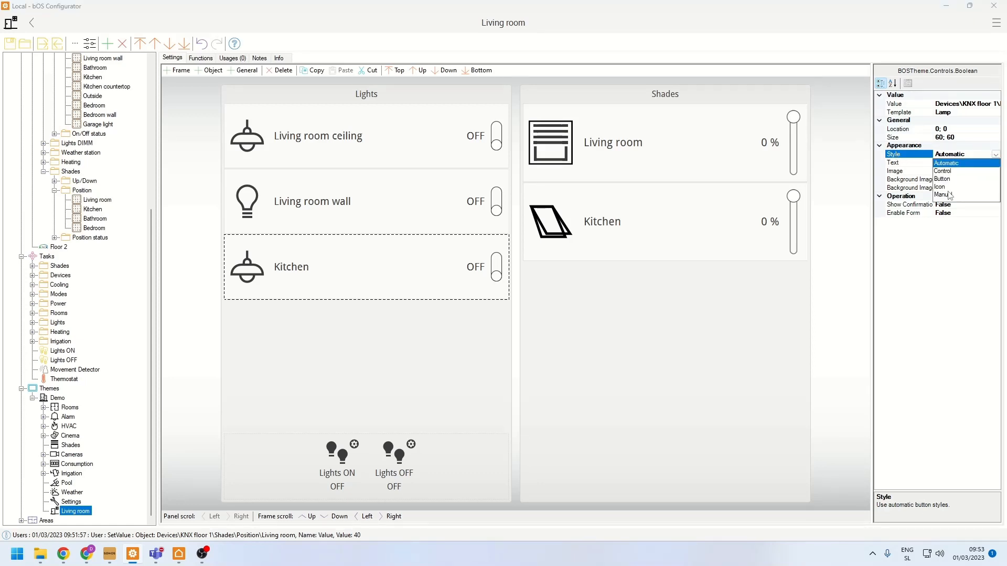
pyautogui.click(950, 195)
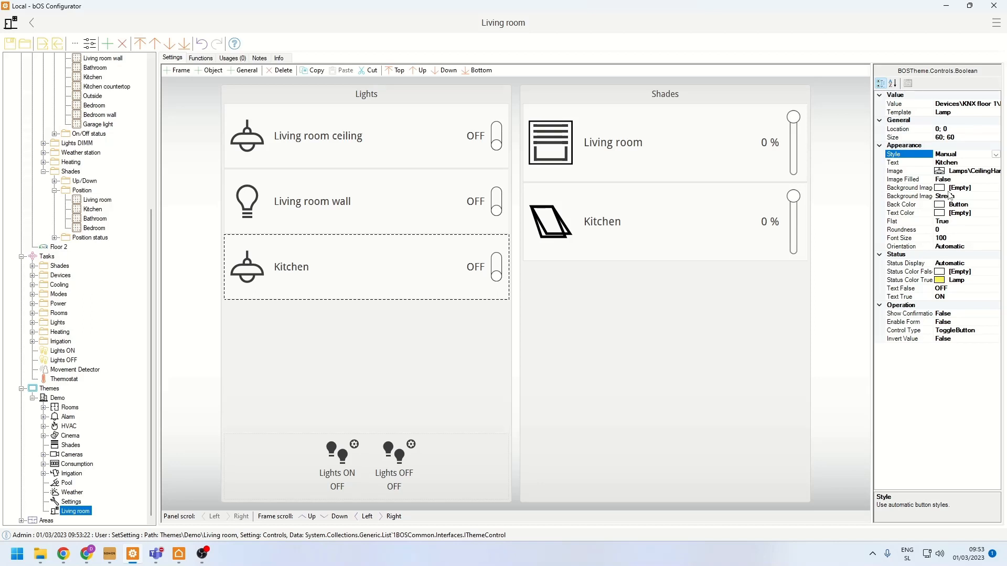
pyautogui.click(915, 263)
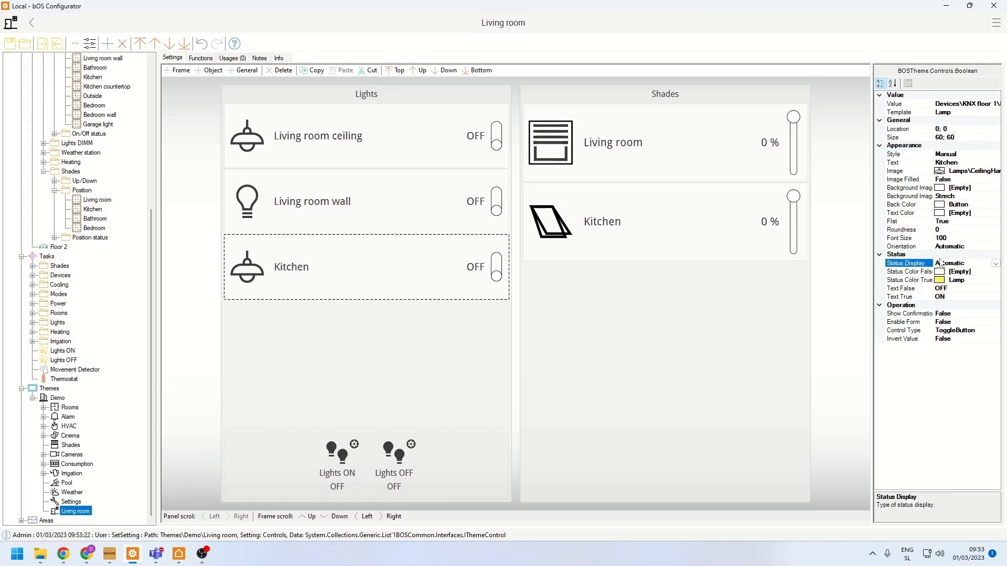
pyautogui.click(995, 264)
pyautogui.click(952, 308)
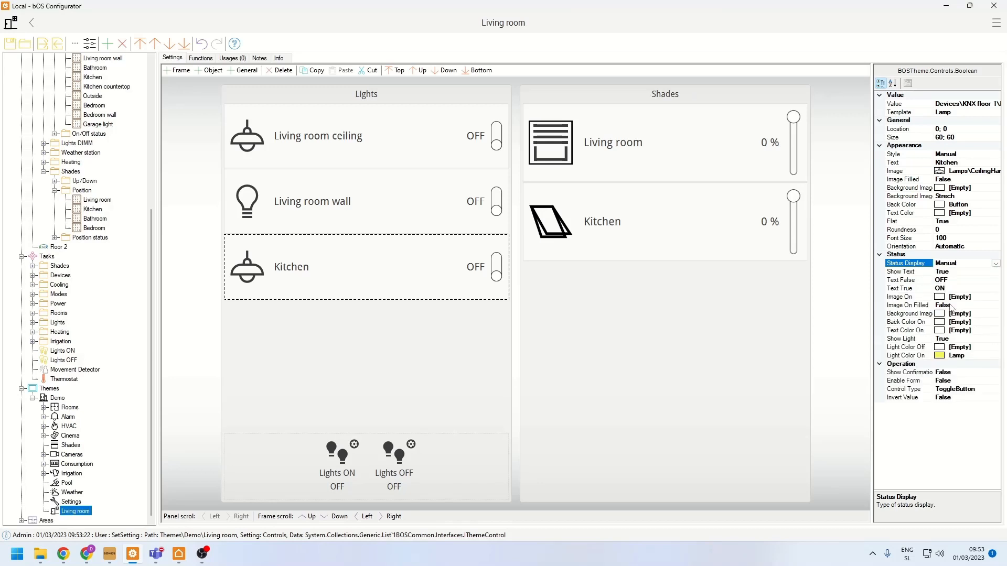
# - Change the Kitchen light control's text to Kitchen Lamp
pyautogui.click(969, 163)
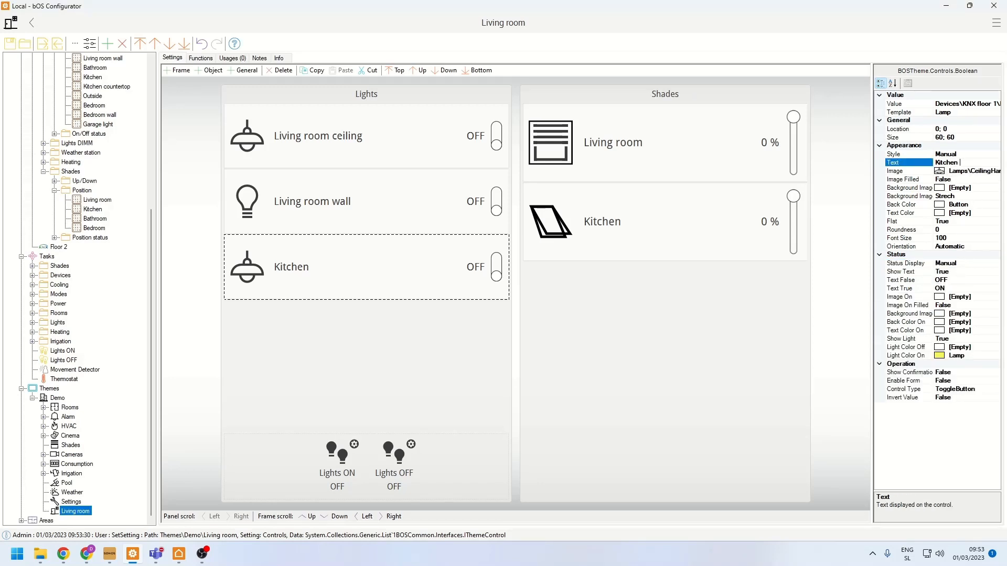
pyautogui.write('Lamp')
pyautogui.press('Return')
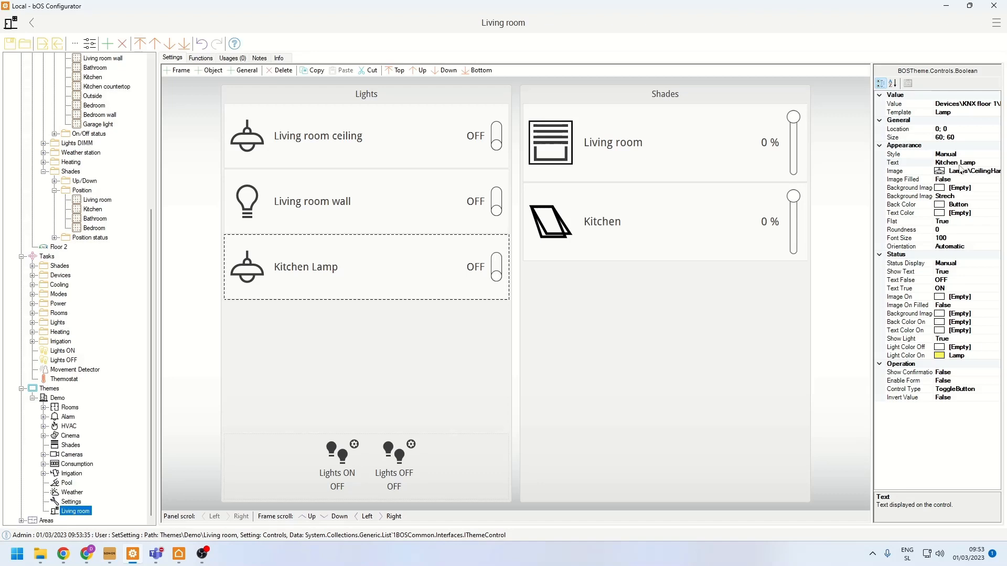
# - Replace the Kitchen Lamp control's image with ios12-control-center-airplane-mode-icon.png from the image library
pyautogui.click(968, 171)
pyautogui.click(996, 171)
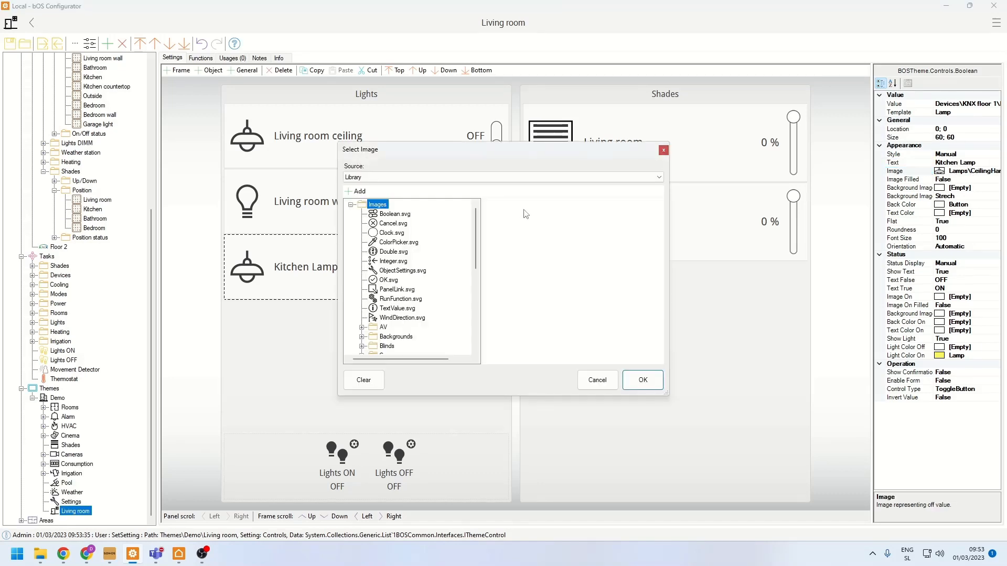
pyautogui.scroll(-10, 399, 294)
pyautogui.click(383, 348)
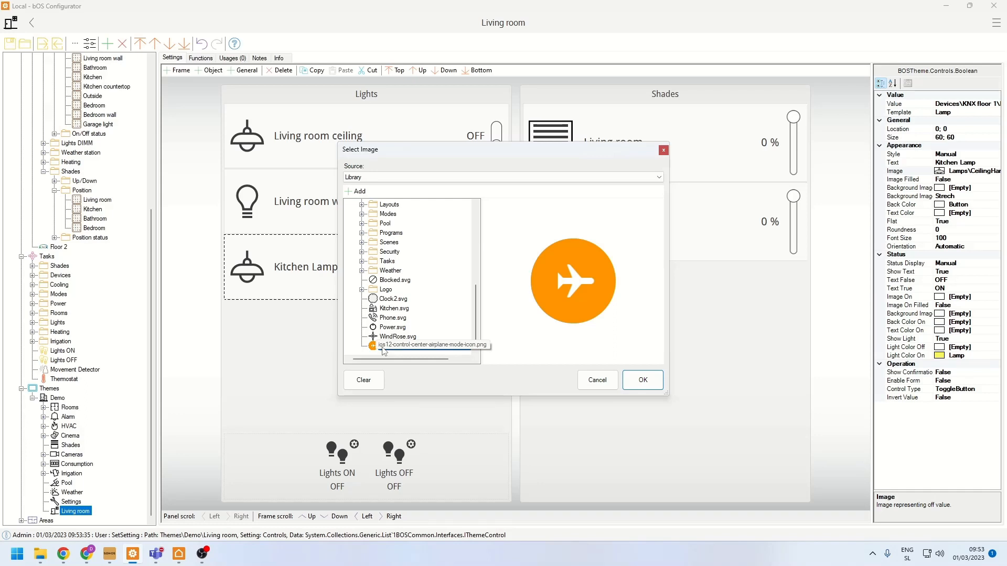
pyautogui.doubleClick(383, 348)
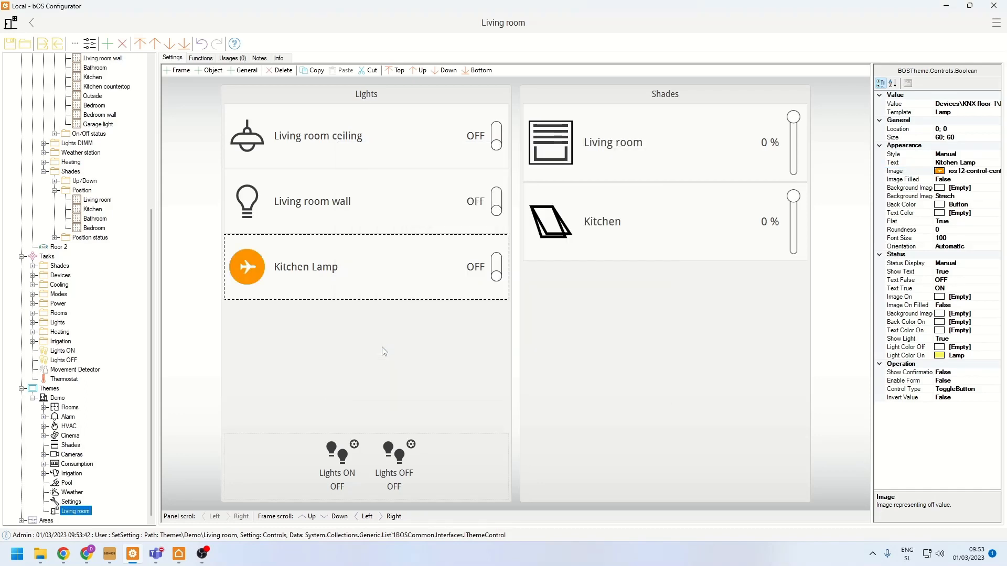
# - Set the Kitchen Lamp control's Back Color to Device and its Text Color to Button
pyautogui.click(918, 205)
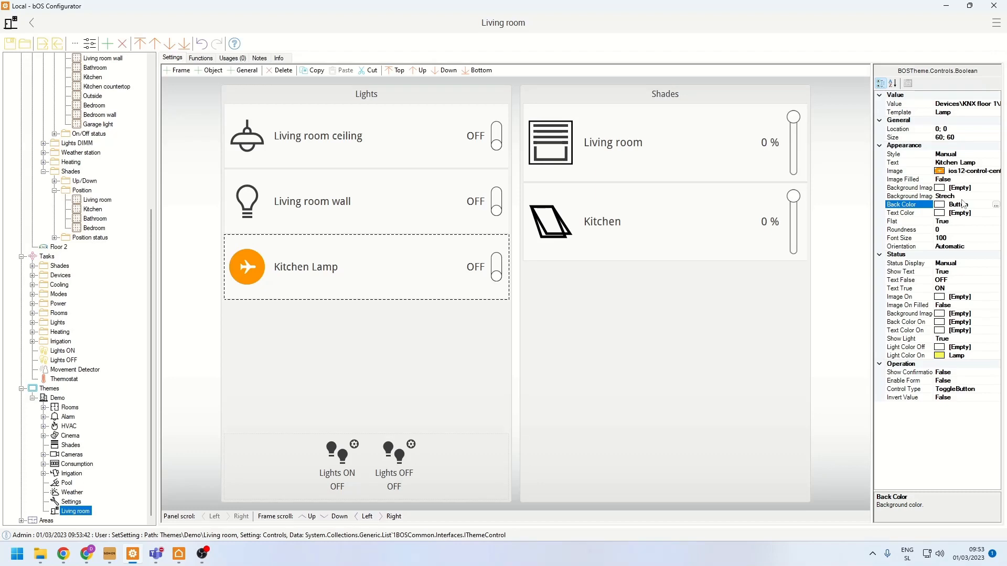
pyautogui.click(996, 205)
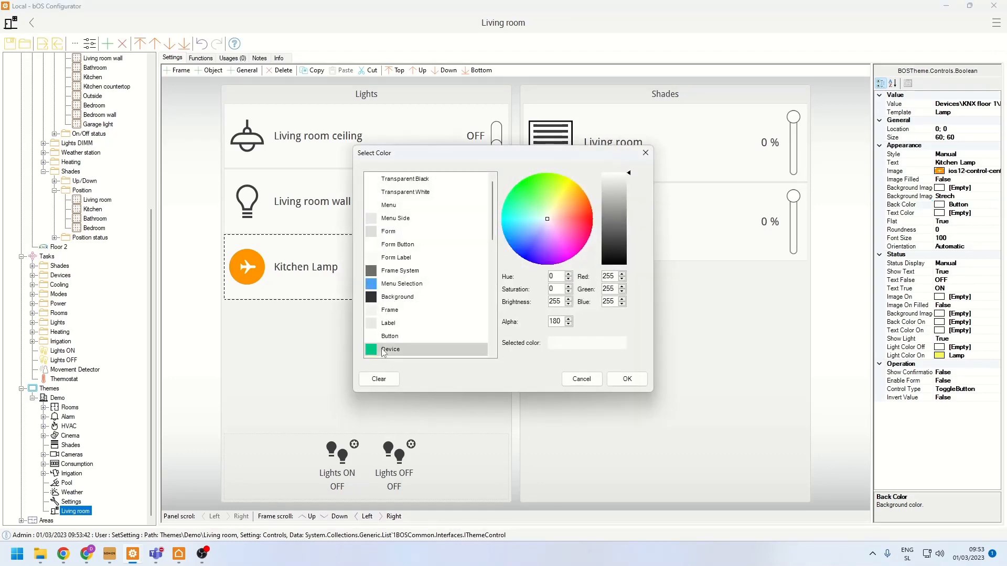
pyautogui.doubleClick(383, 349)
pyautogui.click(897, 214)
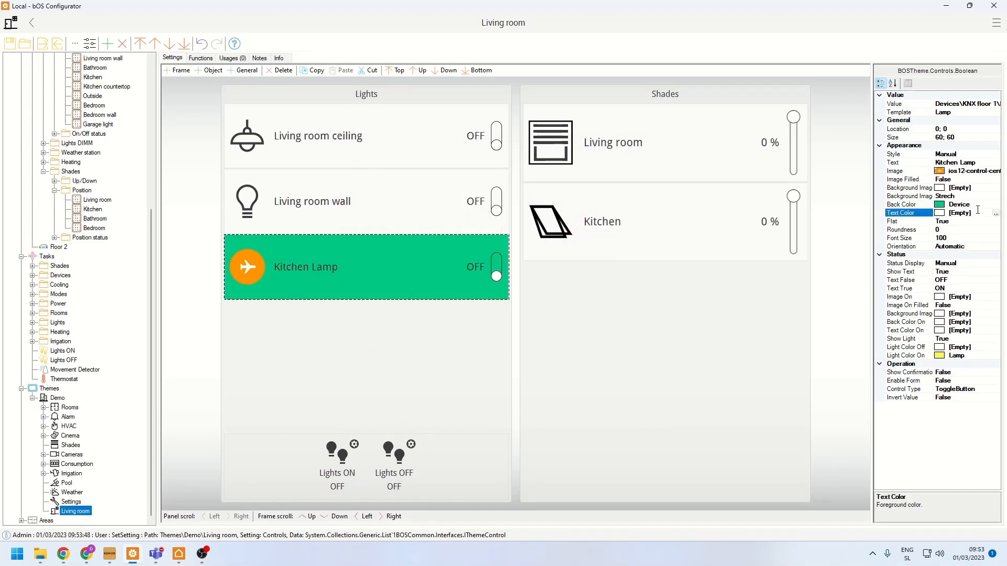
pyautogui.click(996, 213)
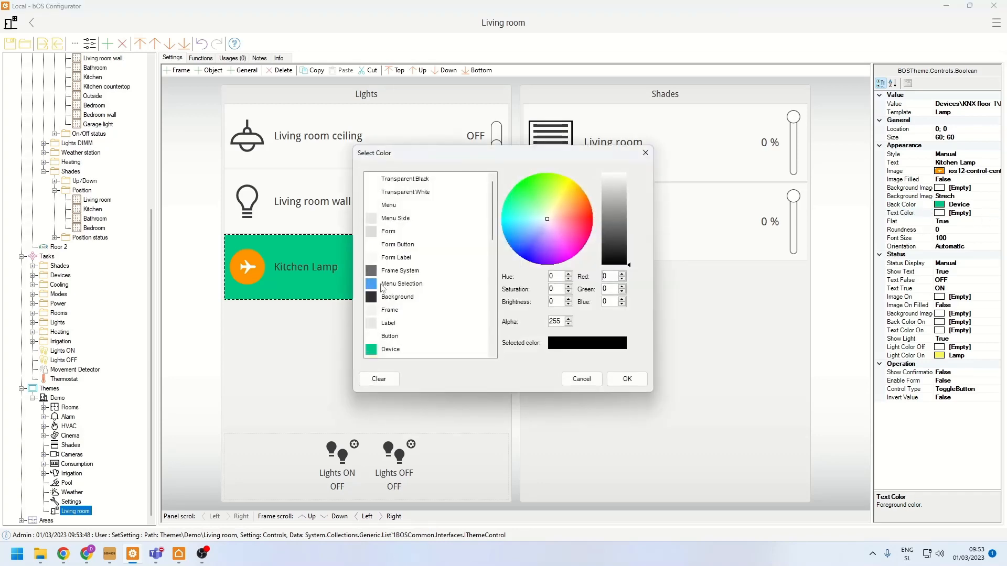
pyautogui.doubleClick(390, 336)
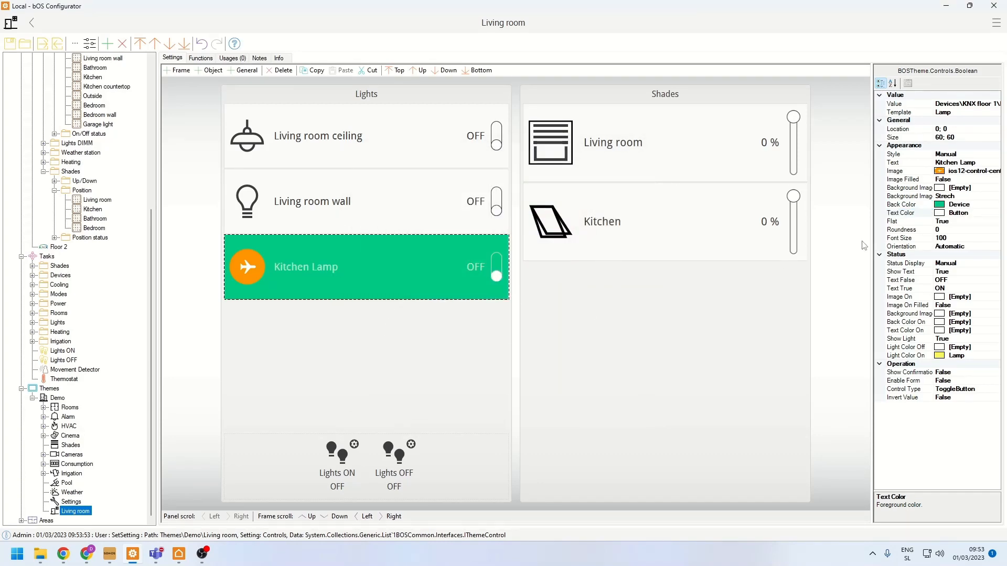
# - Set the Kitchen Lamp control's Flat option to False and its Roundness to 300
pyautogui.doubleClick(900, 222)
pyautogui.click(897, 230)
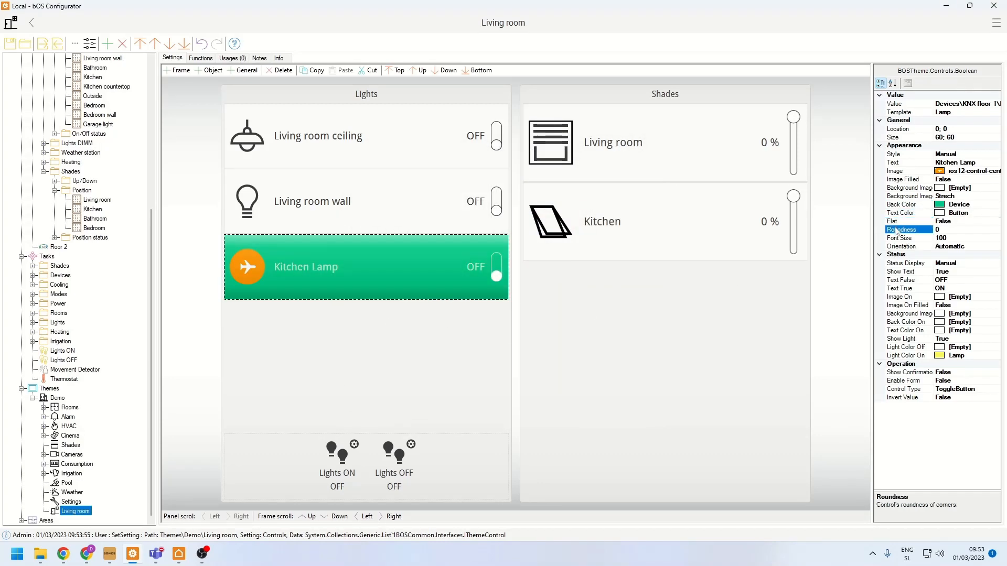
pyautogui.click(941, 231)
pyautogui.write('30')
pyautogui.press('Return')
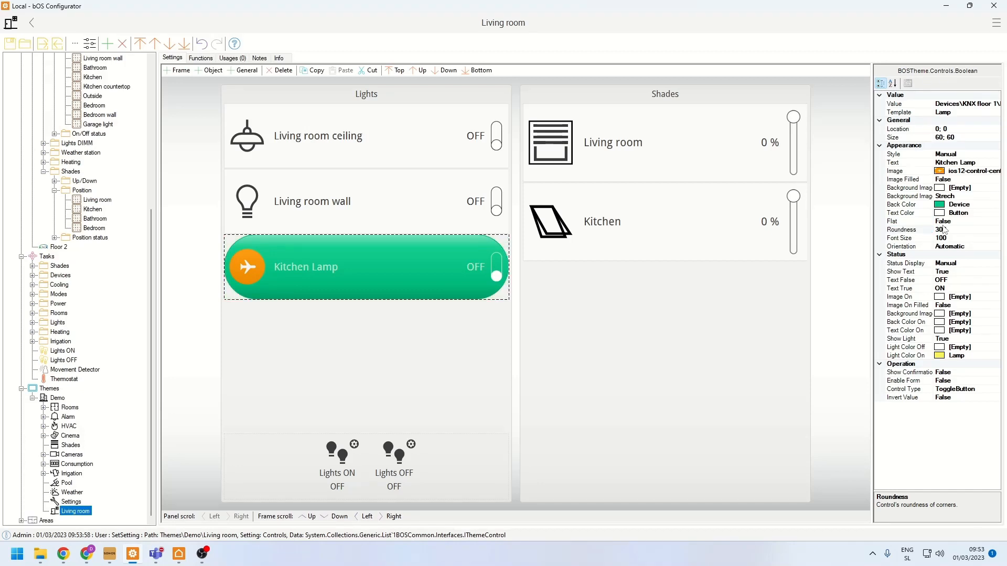
pyautogui.click(944, 230)
pyautogui.write('0')
# - Set the Kitchen Lamp control's Font Size to 150
pyautogui.click(946, 238)
pyautogui.press('BackSpace')
pyautogui.press('BackSpace')
pyautogui.write('50')
pyautogui.press('Return')
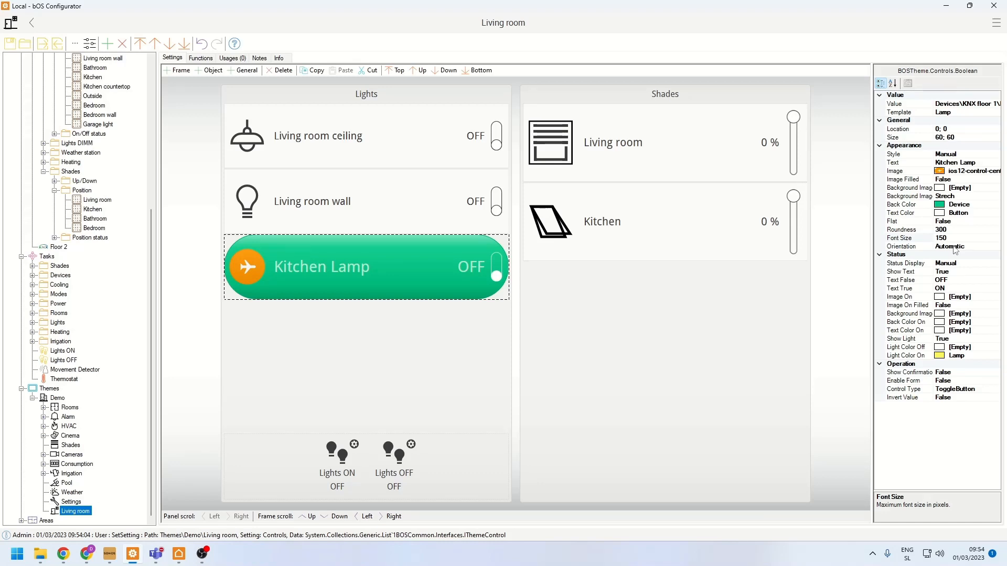
# - Clear the Text False and Text True status texts of the Kitchen Lamp control
pyautogui.click(951, 280)
pyautogui.press('BackSpace')
pyautogui.press('BackSpace')
pyautogui.press('BackSpace')
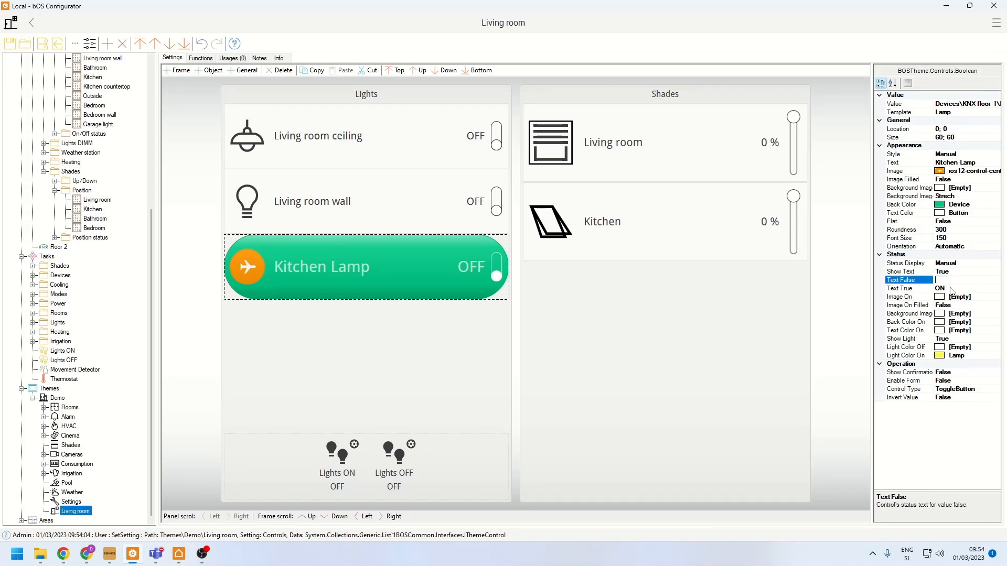
pyautogui.click(951, 288)
pyautogui.press('BackSpace')
pyautogui.press('BackSpace')
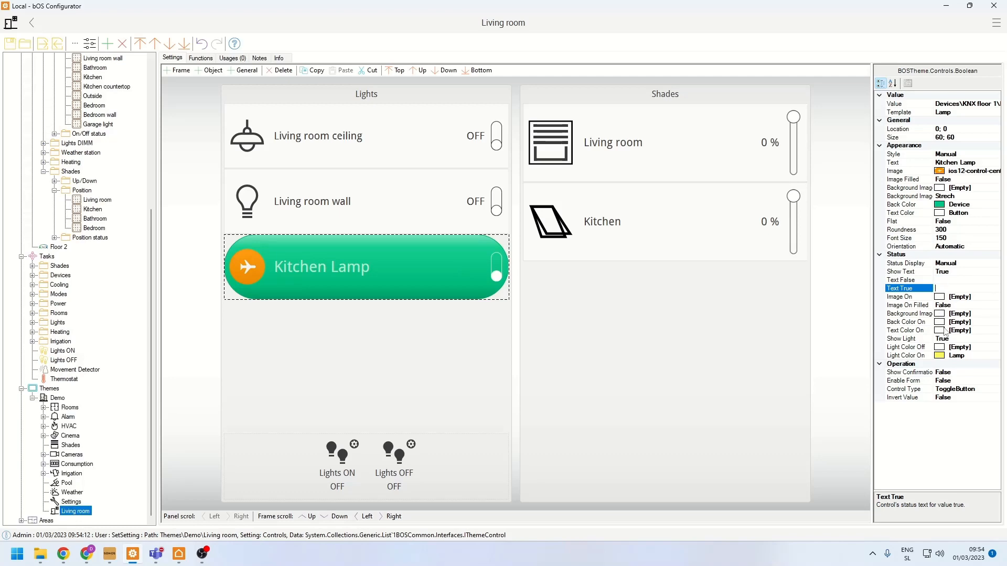
# - Set the Kitchen Lamp control's Light Color On to Background and select its Control Type property
pyautogui.click(943, 350)
pyautogui.click(961, 358)
pyautogui.click(996, 356)
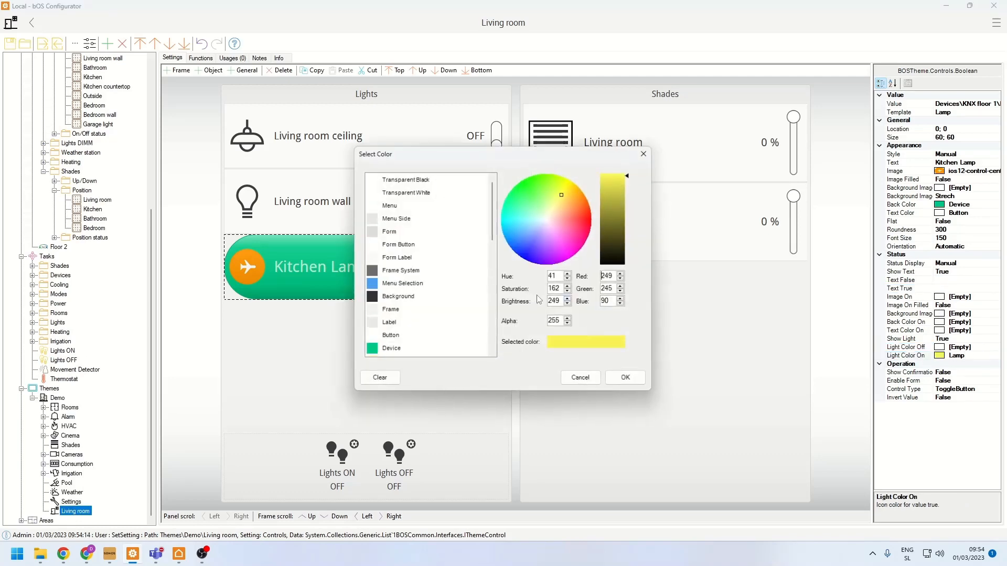
pyautogui.doubleClick(420, 297)
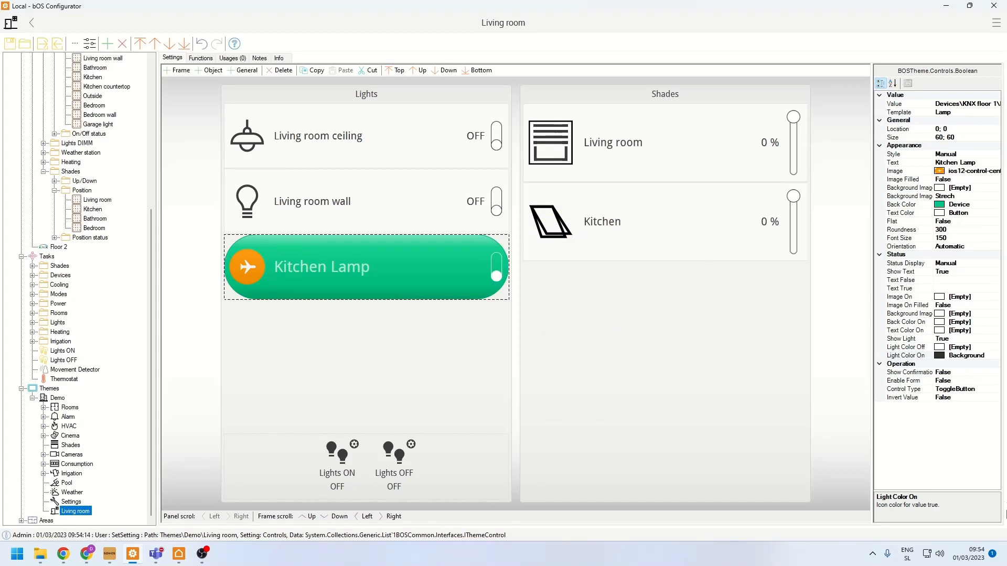
pyautogui.click(917, 394)
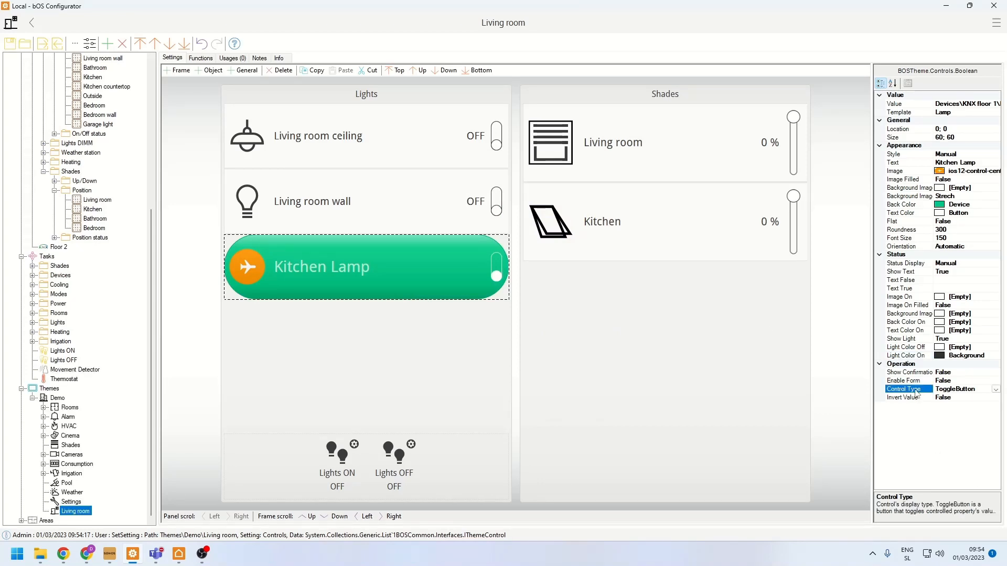
# - Switch to bOS Client and toggle the restyled Kitchen Lamp and the Living room wall light on and off
pyautogui.click(178, 554)
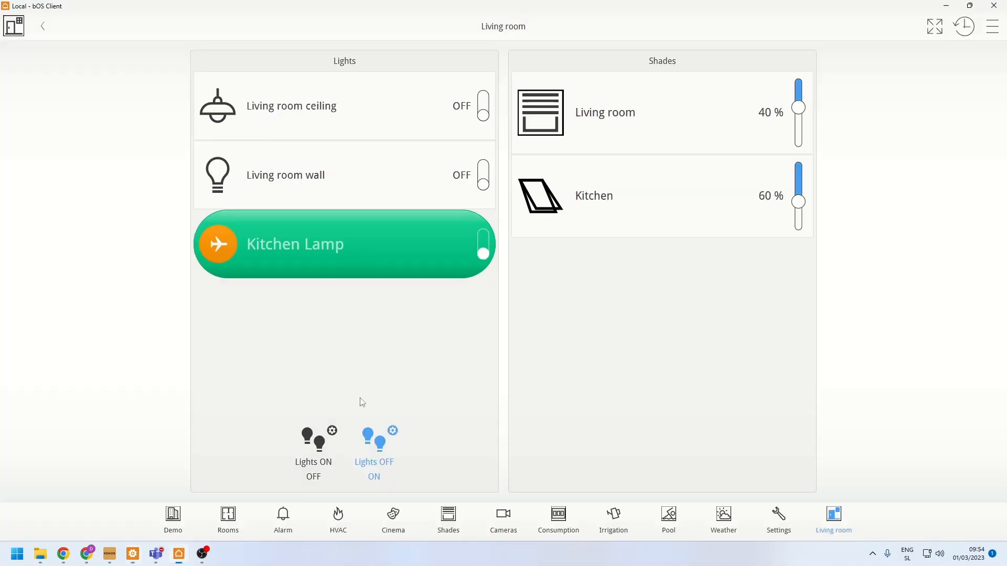
pyautogui.click(368, 248)
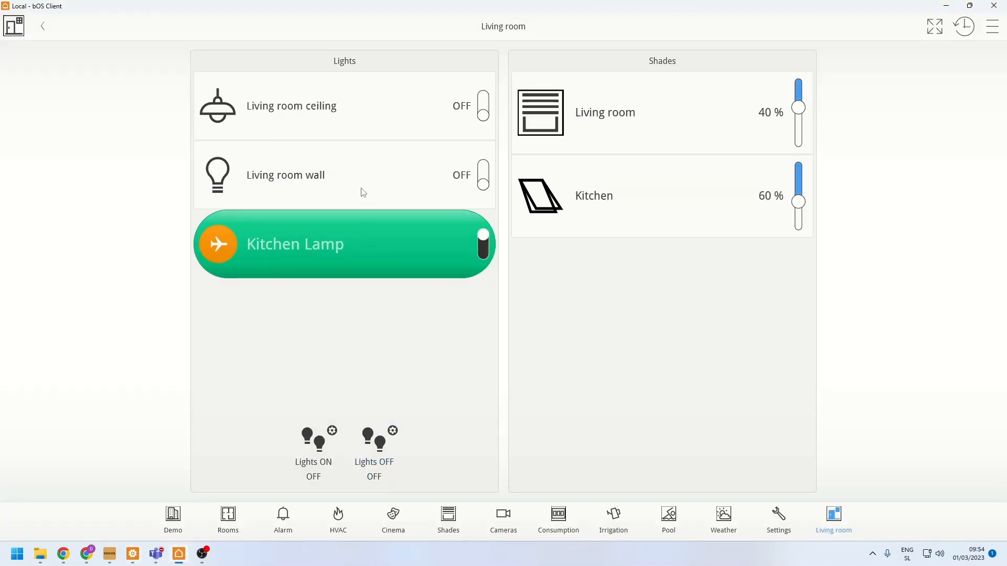
pyautogui.click(364, 167)
pyautogui.click(294, 173)
pyautogui.click(298, 224)
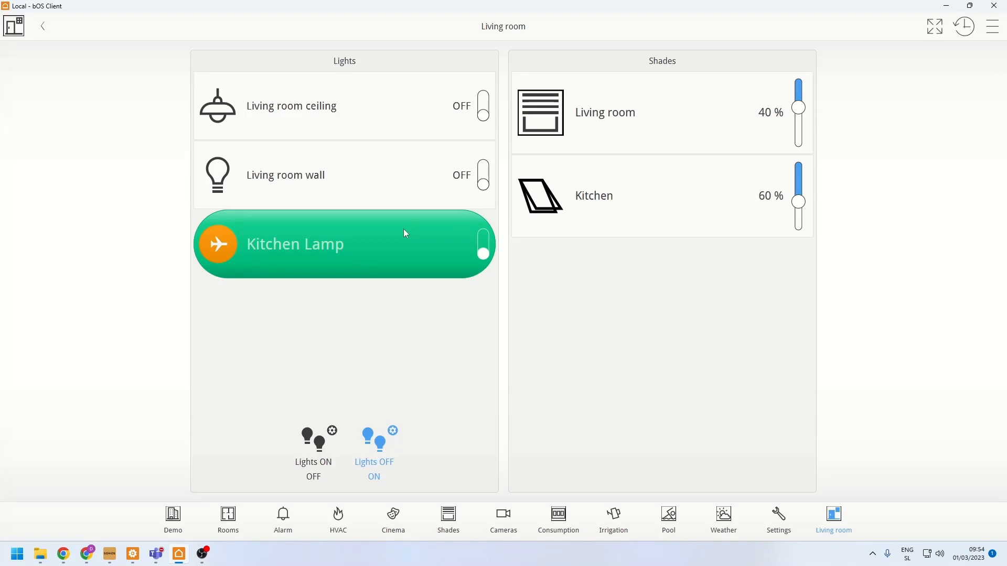
# - In bOS Configurator, set the Kitchen Lamp control's Control Type to MouseDownButton, and test the lamp in bOS Client
pyautogui.click(133, 555)
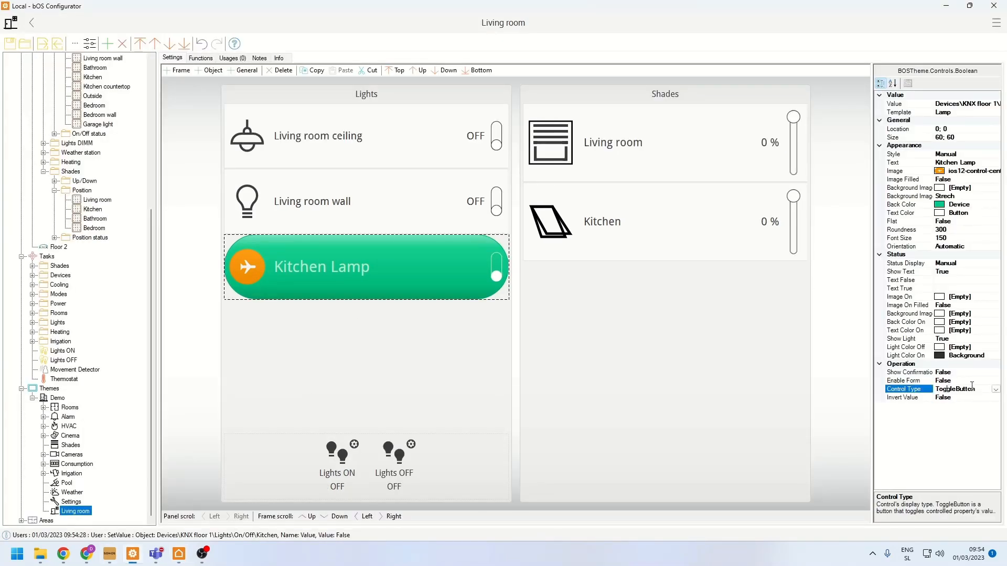
pyautogui.click(999, 391)
pyautogui.click(958, 422)
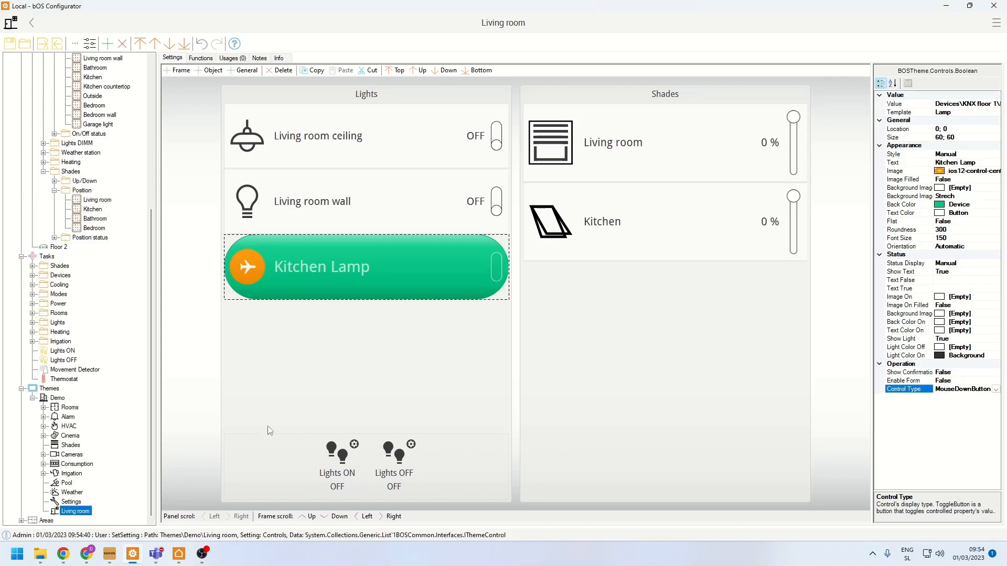
pyautogui.click(183, 555)
pyautogui.click(344, 262)
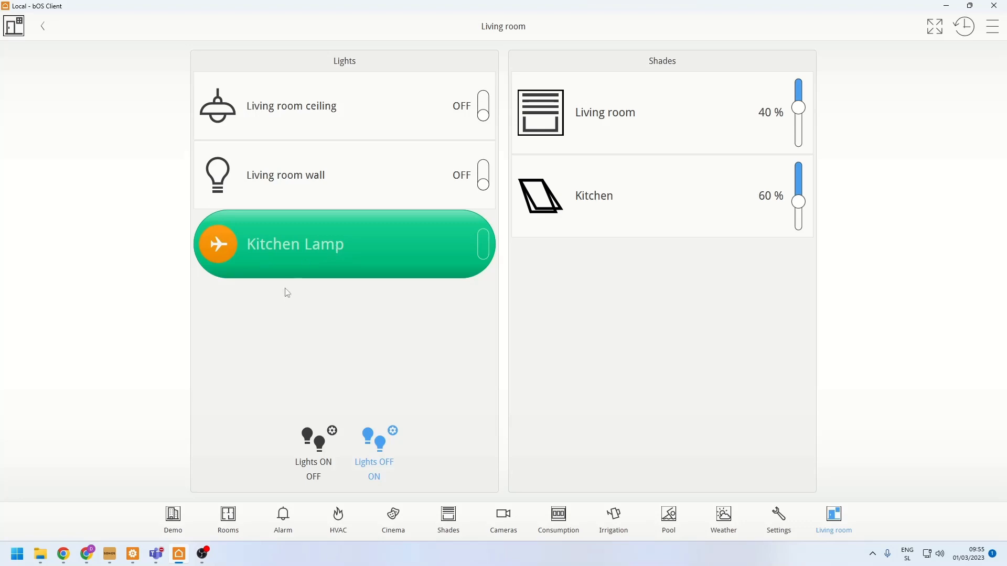
# - Switch to bOS Configurator and add a panel named Floorplan to the Demo theme
pyautogui.click(133, 554)
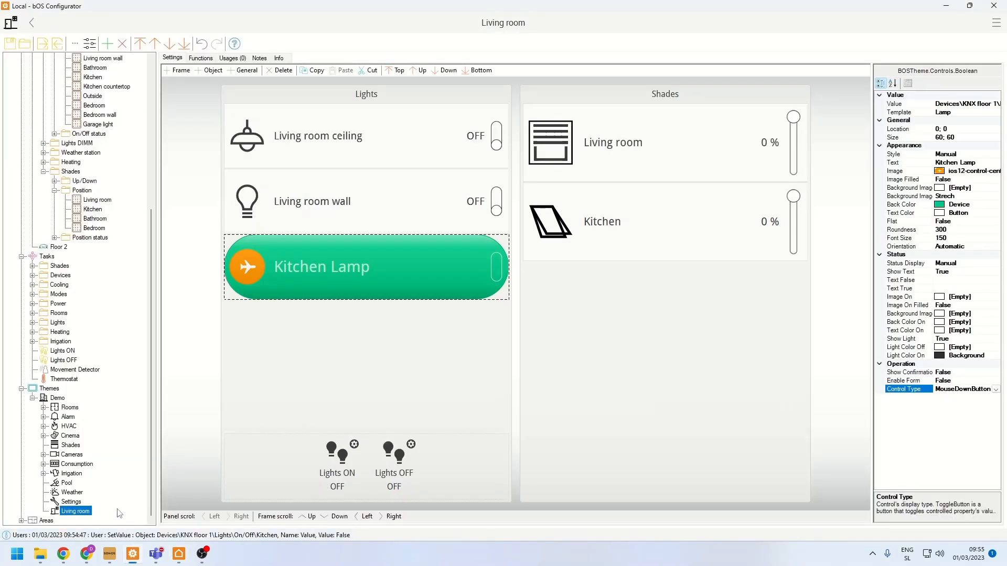
pyautogui.rightClick(59, 399)
pyautogui.click(109, 265)
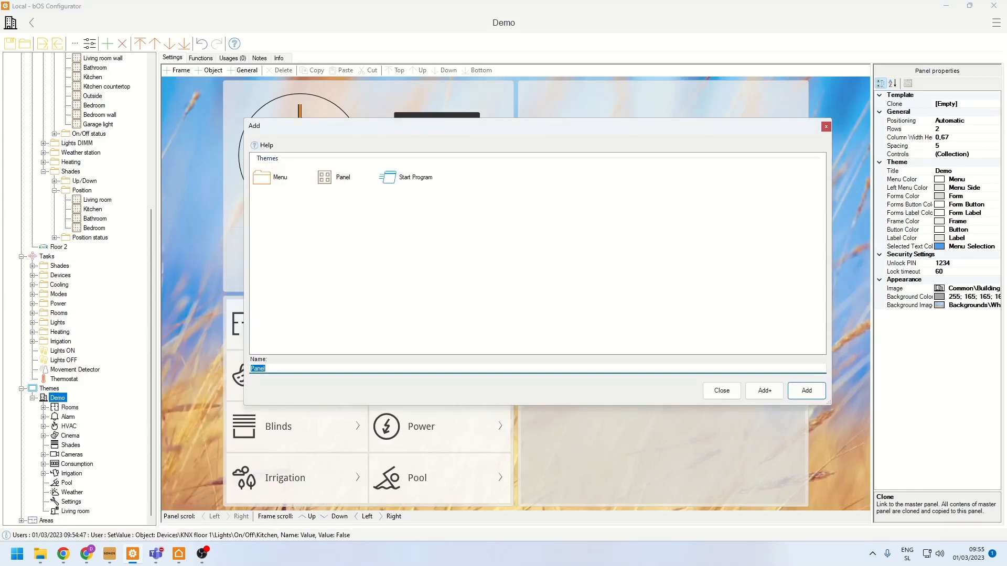
pyautogui.write('Floorplabn')
pyautogui.press('BackSpace')
pyautogui.press('BackSpace')
pyautogui.write('n')
pyautogui.press('Return')
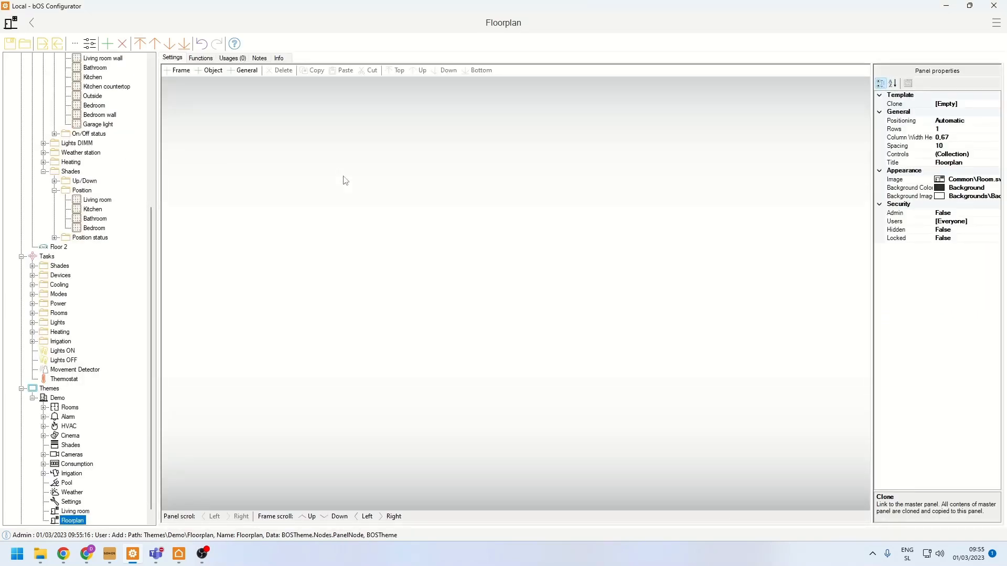
# - Try placing the Living room ceiling light on the Floorplan panel and delete it again
pyautogui.scroll(5, 104, 181)
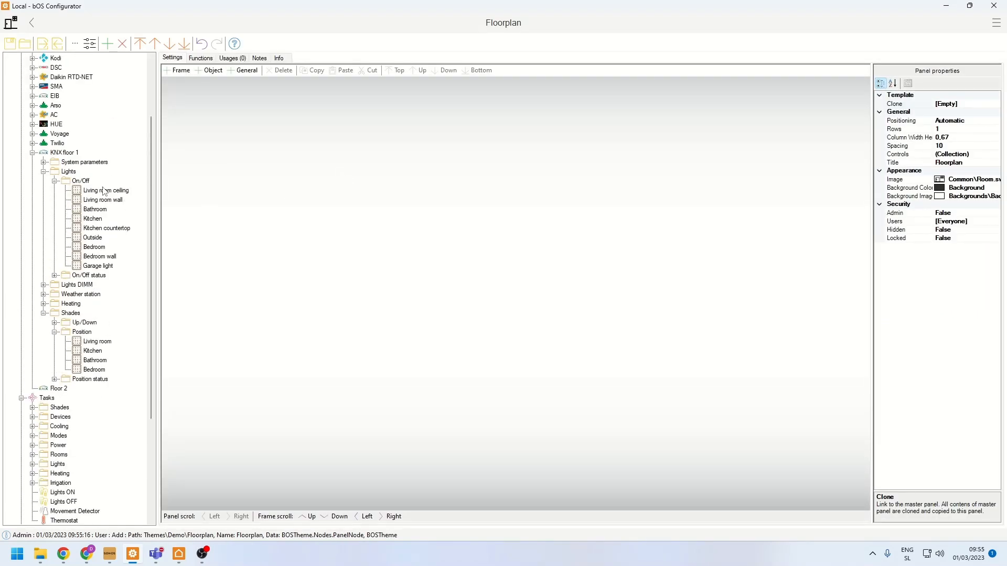
pyautogui.moveTo(106, 190); pyautogui.dragTo(437, 227)
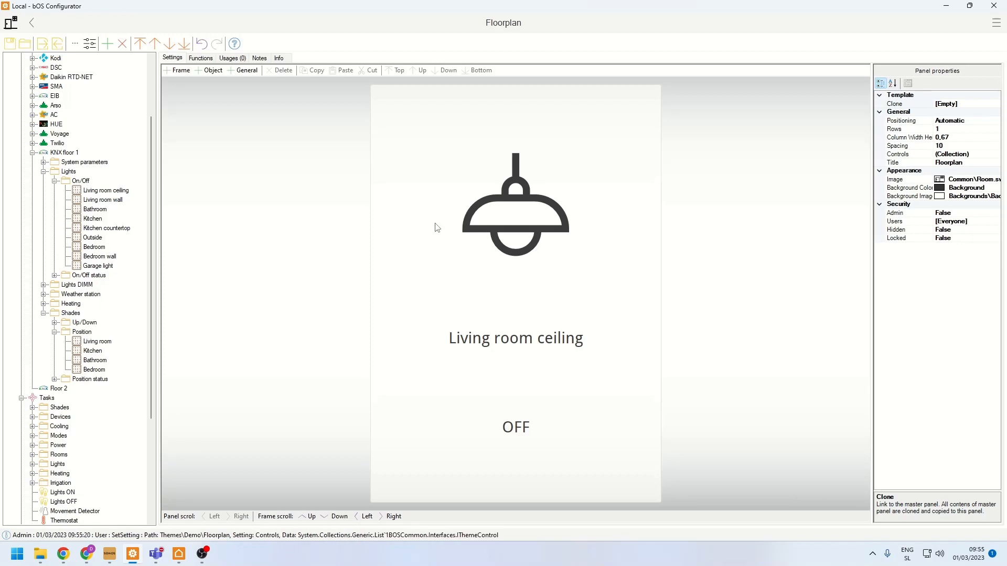
pyautogui.click(438, 227)
pyautogui.press('Delete')
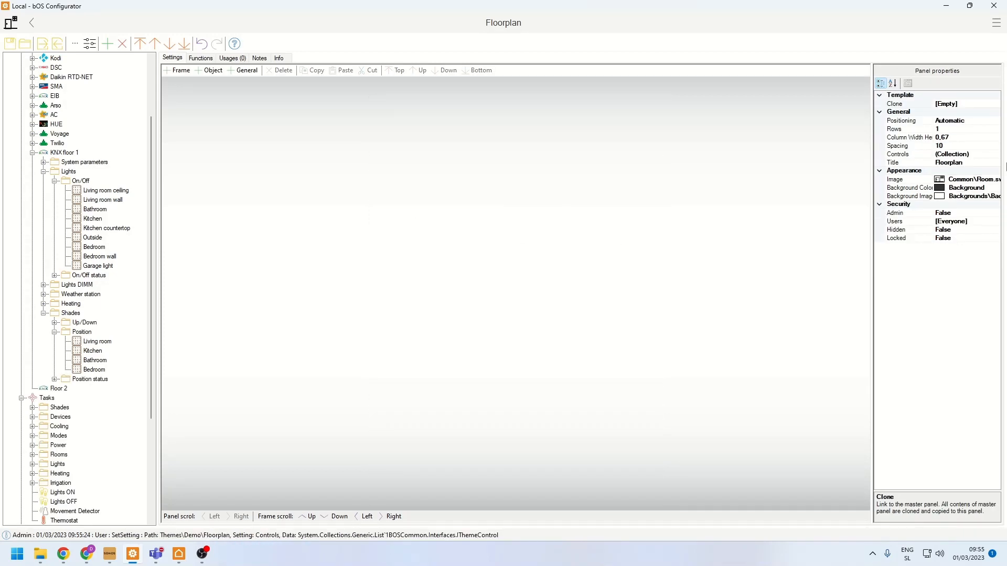
# - Set the Floorplan panel's Positioning to Free
pyautogui.click(909, 122)
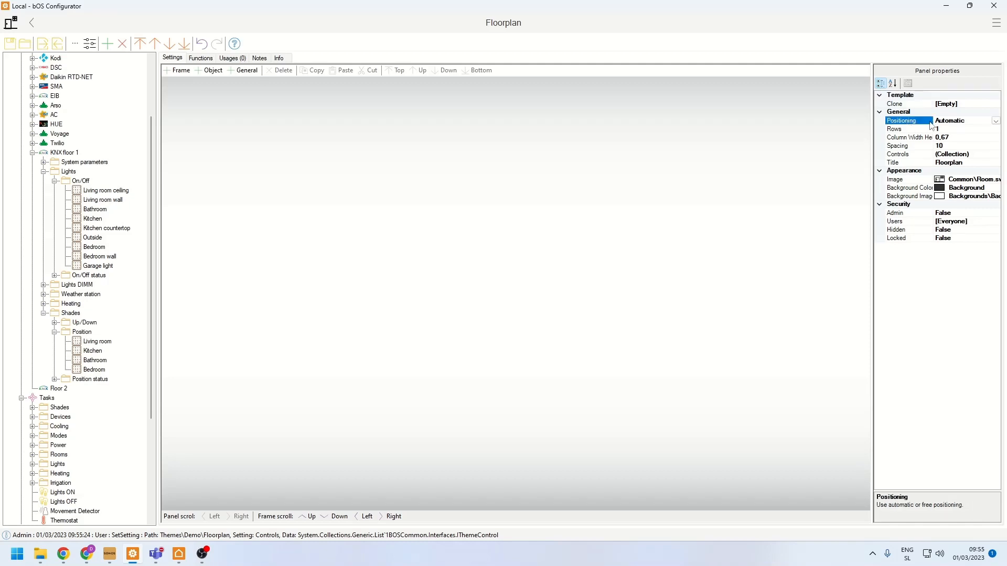
pyautogui.click(995, 121)
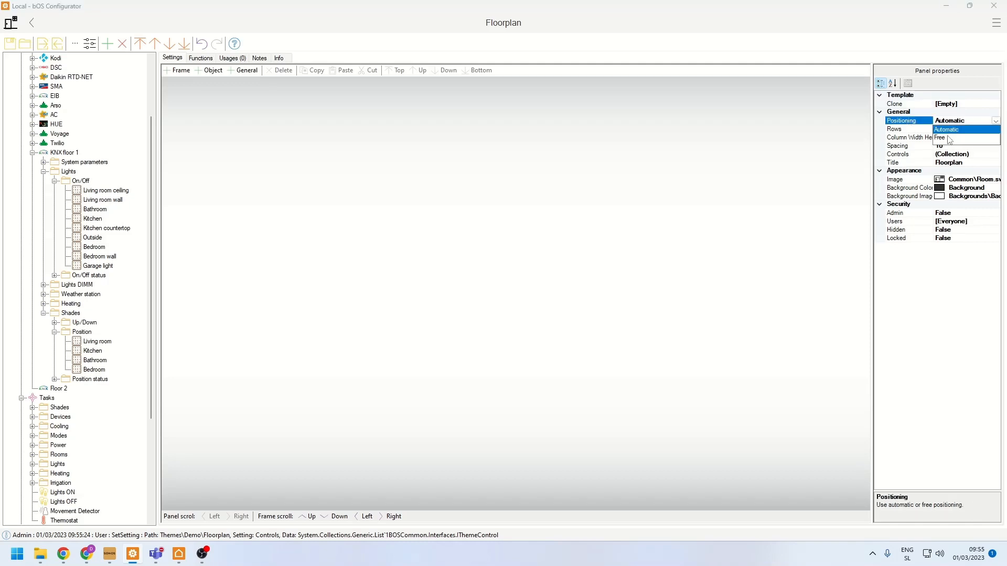
pyautogui.click(951, 138)
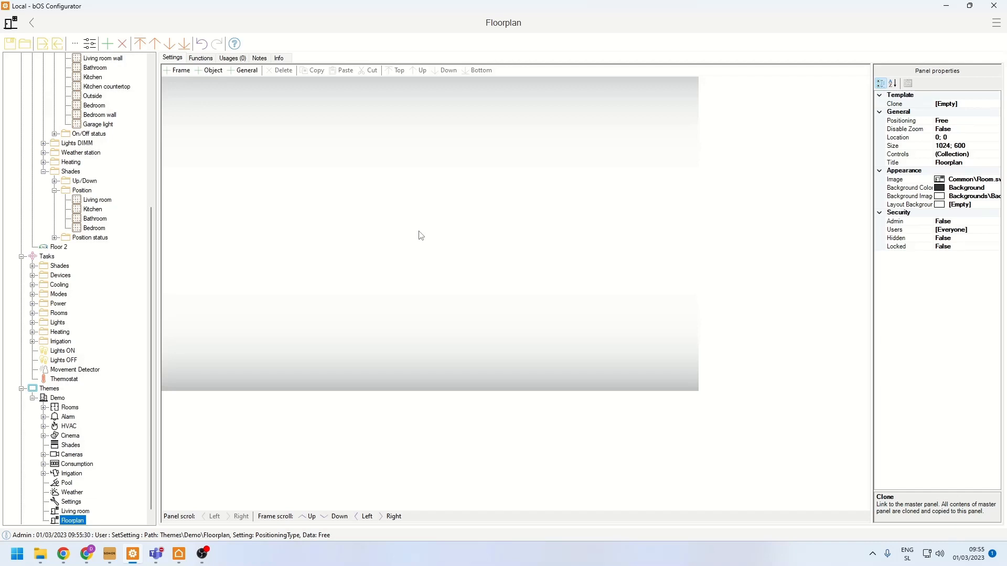
# - Place the Living room wall light on the Floorplan panel, resized to about 95 by 95, near the panel's upper edge
pyautogui.scroll(2, 139, 283)
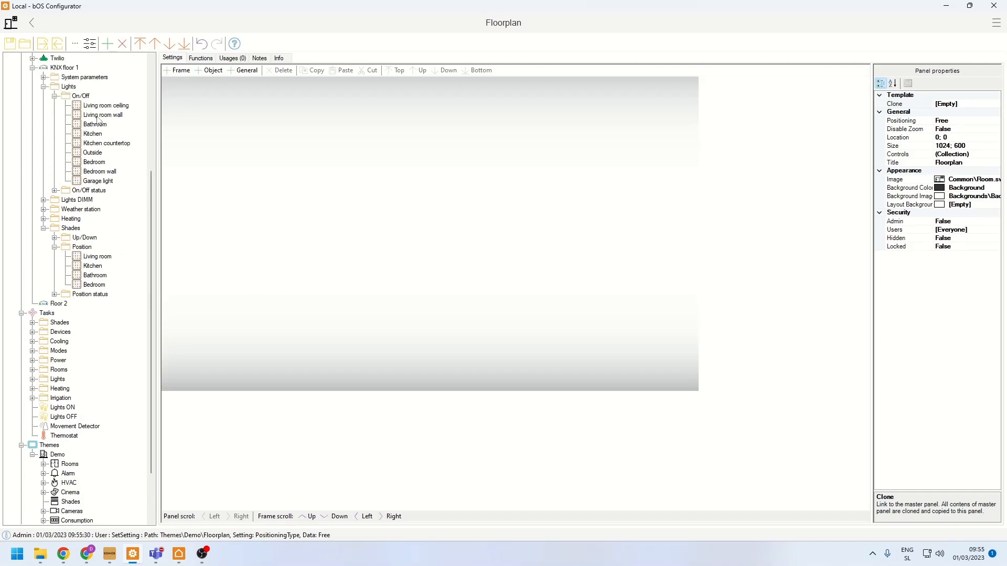
pyautogui.moveTo(140, 145); pyautogui.dragTo(342, 193)
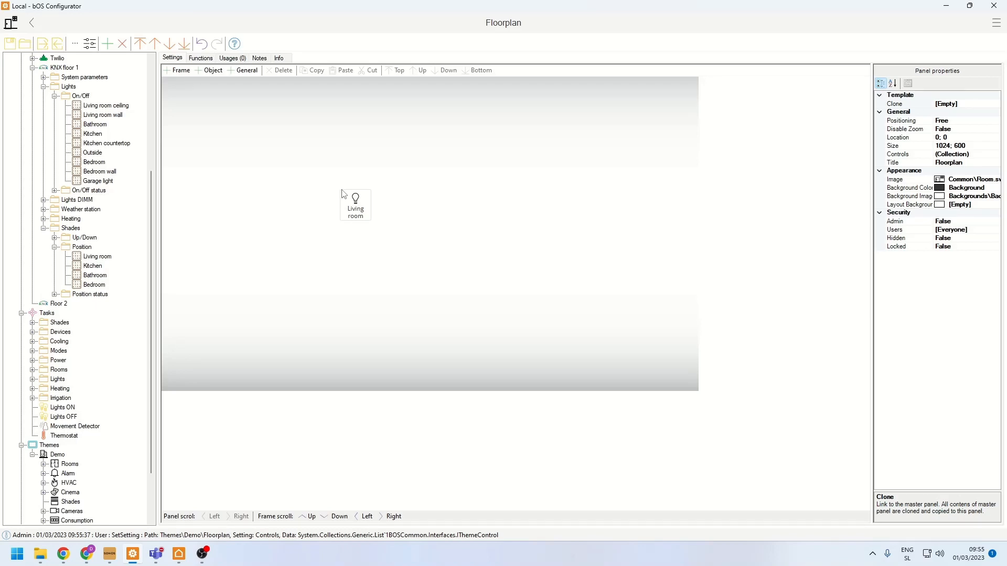
pyautogui.moveTo(344, 216); pyautogui.dragTo(544, 354)
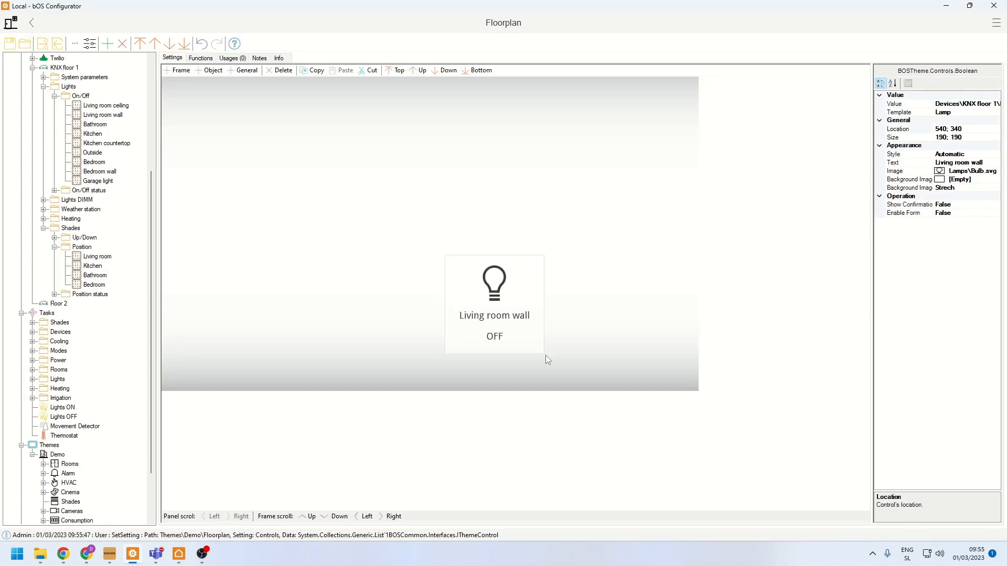
pyautogui.moveTo(506, 305); pyautogui.dragTo(425, 188)
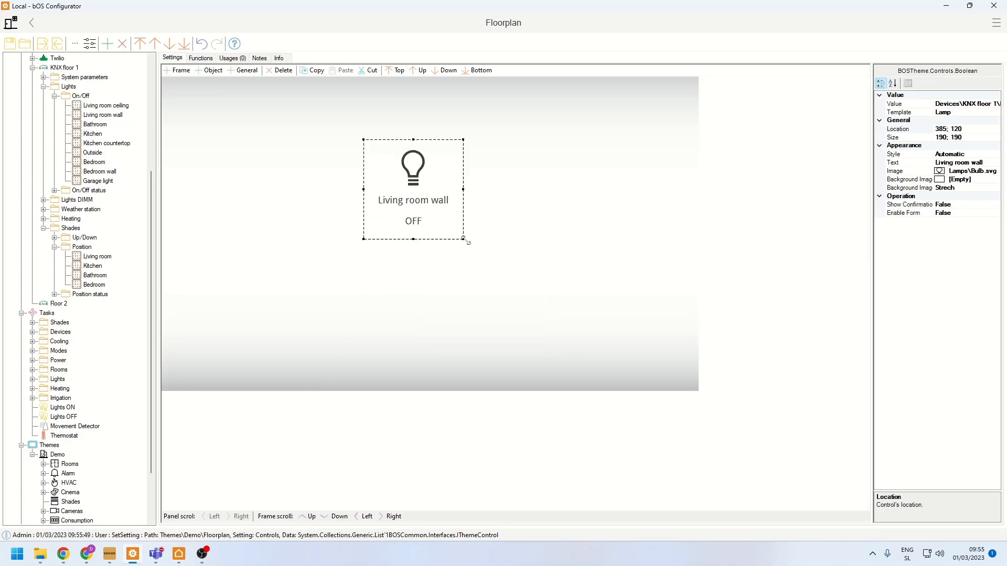
pyautogui.moveTo(464, 239); pyautogui.dragTo(487, 132)
pyautogui.click(413, 200)
# - Place the Kitchen, Outside, Bedroom and Bathroom lights around the Floorplan panel, with the Bathroom control slightly enlarged
pyautogui.moveTo(84, 134); pyautogui.dragTo(246, 283)
pyautogui.moveTo(93, 155); pyautogui.dragTo(312, 122)
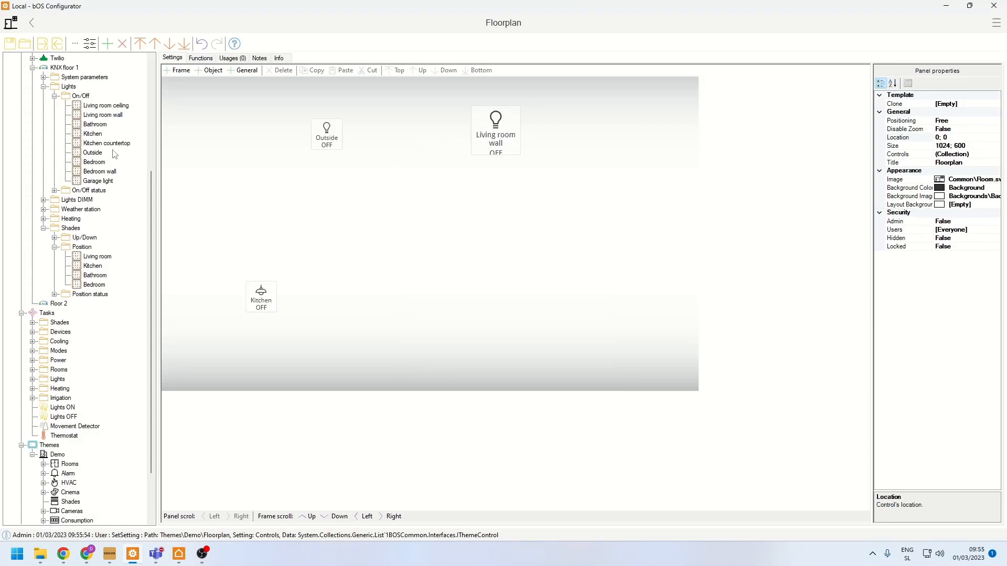
pyautogui.moveTo(98, 166); pyautogui.dragTo(575, 163)
pyautogui.moveTo(304, 258); pyautogui.dragTo(618, 352)
pyautogui.click(598, 347)
pyautogui.click(533, 308)
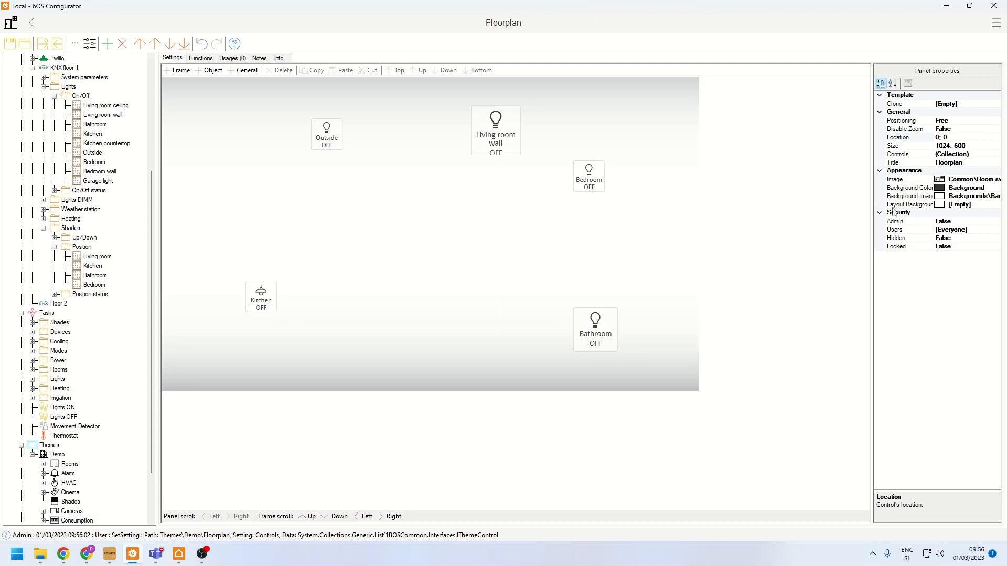
# - Set the Floorplan panel's Layout Background to Layout.png from the library's Layouts folder
pyautogui.click(898, 206)
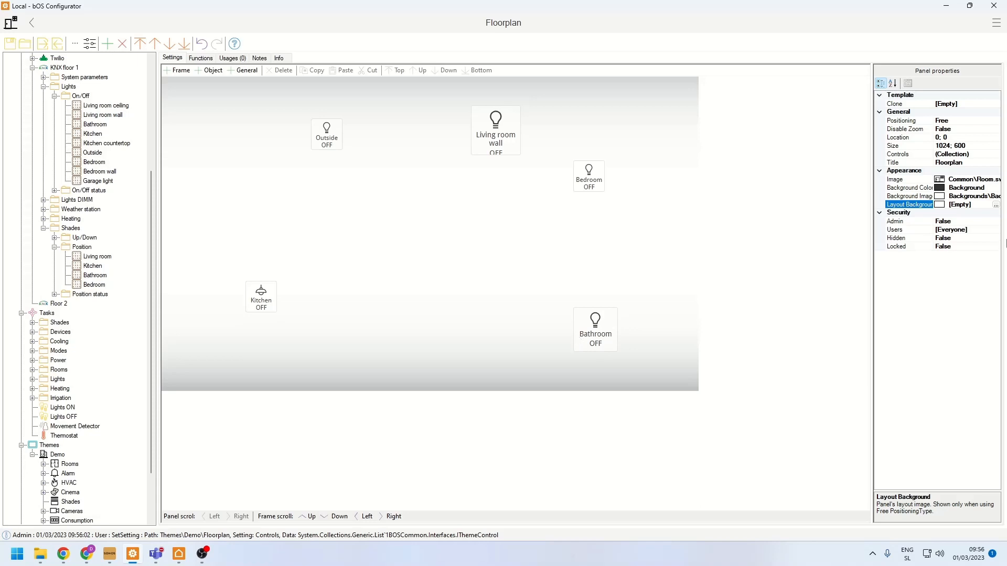
pyautogui.click(995, 205)
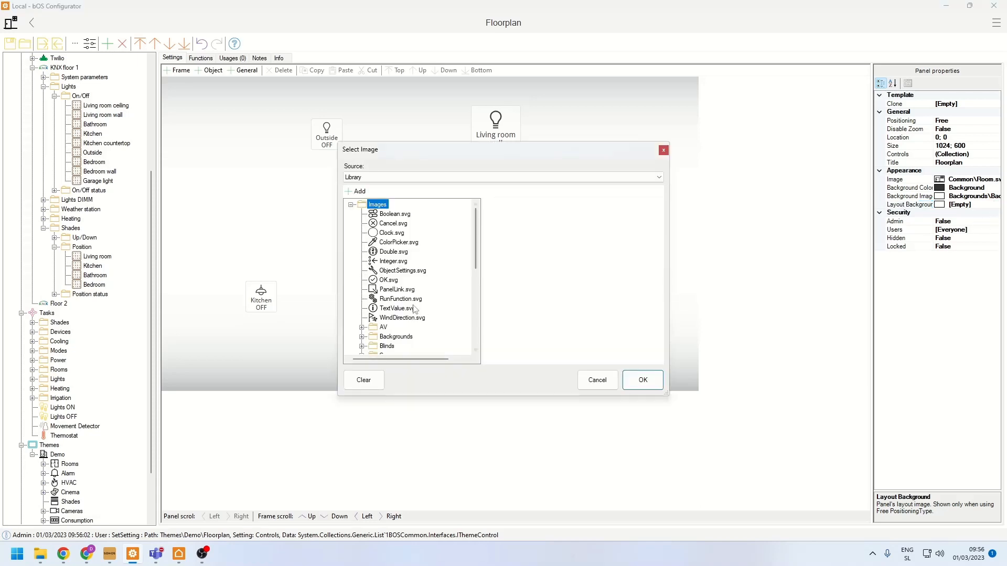
pyautogui.click(361, 308)
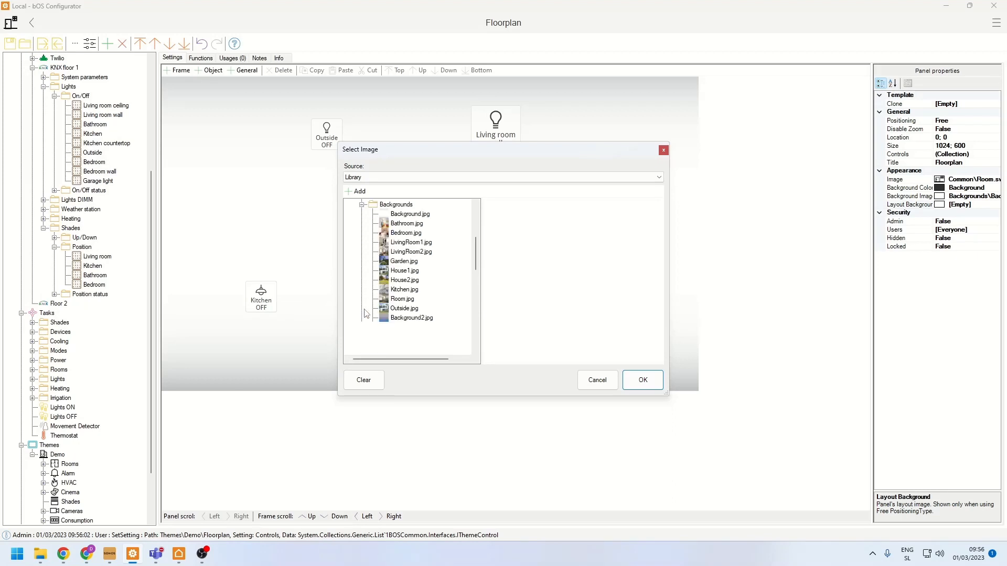
pyautogui.scroll(-3, 374, 306)
pyautogui.scroll(-3, 374, 307)
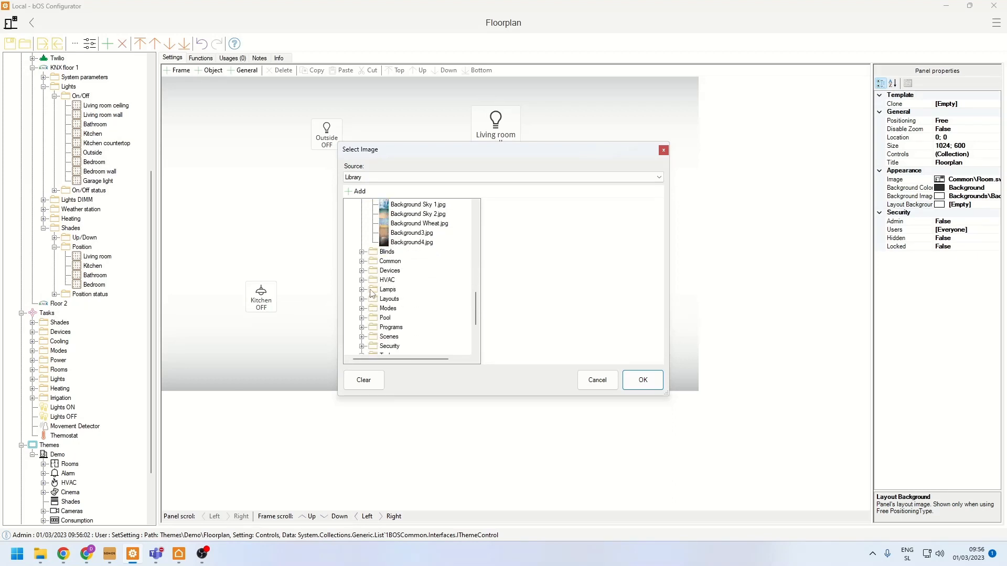
pyautogui.click(363, 300)
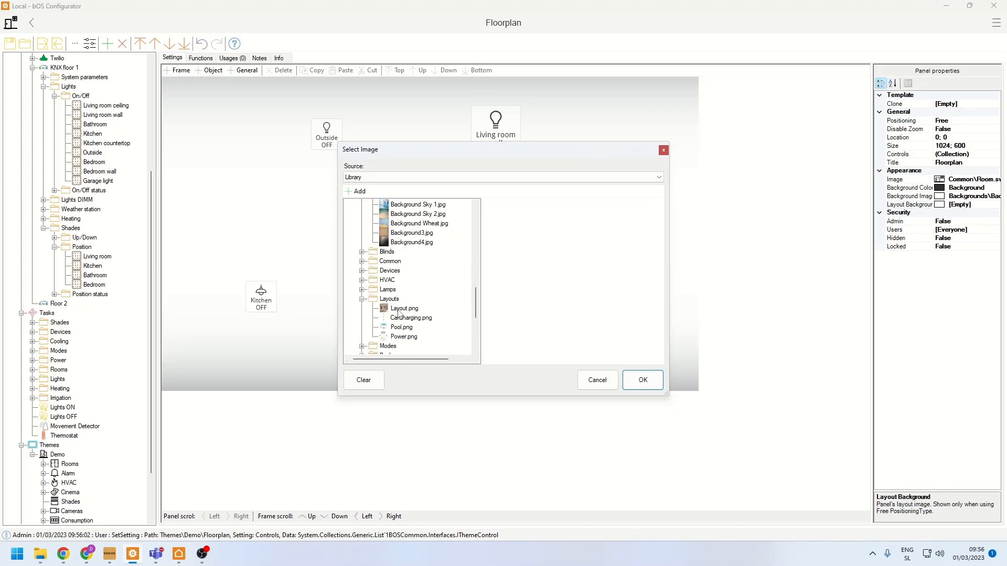
pyautogui.click(400, 310)
pyautogui.click(659, 378)
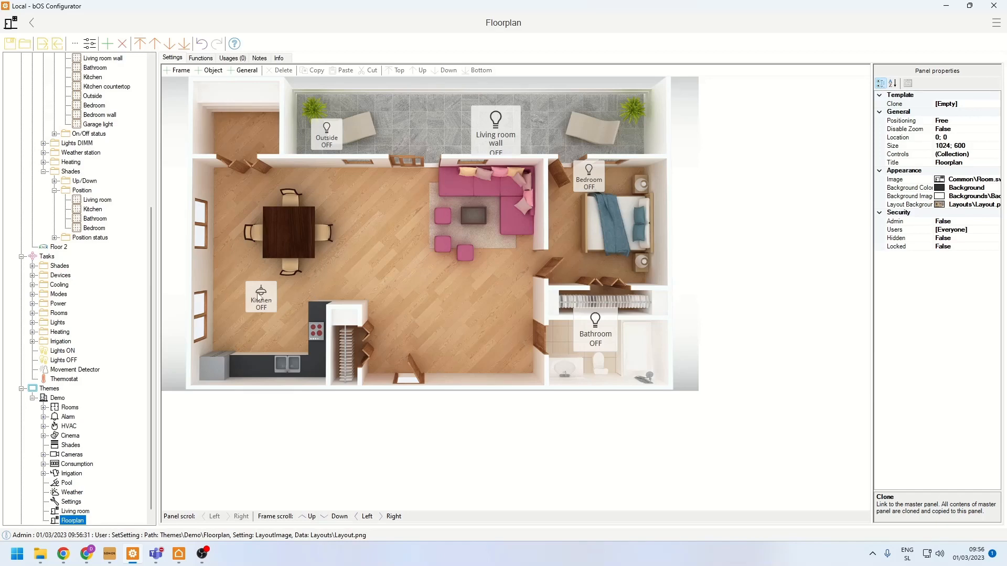
# - Move the Kitchen, Living room wall, Outside, Bedroom and Bathroom light controls onto their matching areas of the floor plan
pyautogui.moveTo(282, 304); pyautogui.dragTo(292, 334)
pyautogui.click(370, 259)
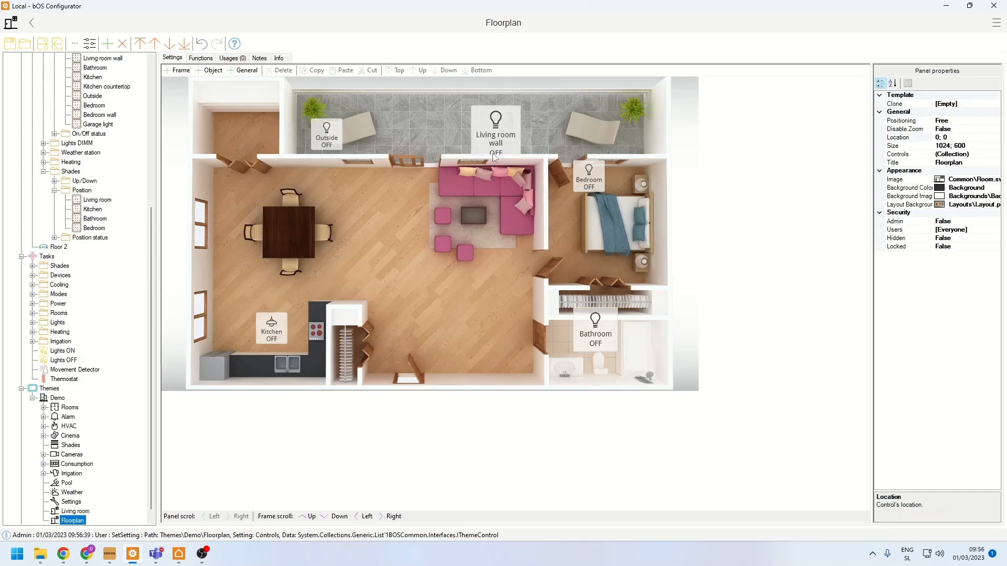
pyautogui.moveTo(497, 135); pyautogui.dragTo(473, 232)
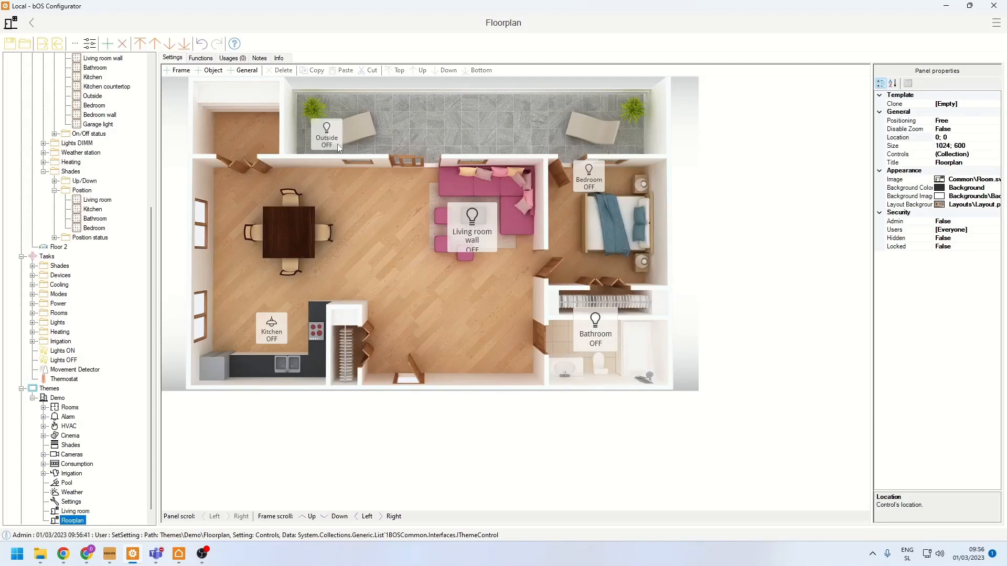
pyautogui.moveTo(338, 143); pyautogui.dragTo(479, 137)
pyautogui.moveTo(582, 176); pyautogui.dragTo(607, 227)
pyautogui.moveTo(592, 326); pyautogui.dragTo(594, 334)
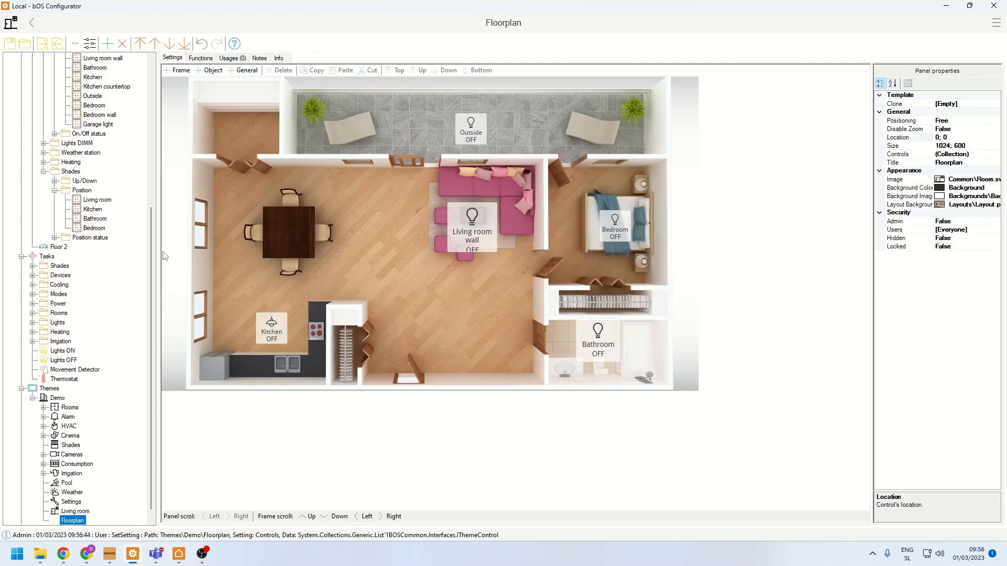
# - Place the Living room and Kitchen shade positions by their windows, and duplicate the Kitchen shade for the lower kitchen window
pyautogui.moveTo(91, 202); pyautogui.dragTo(411, 182)
pyautogui.moveTo(104, 209); pyautogui.dragTo(226, 229)
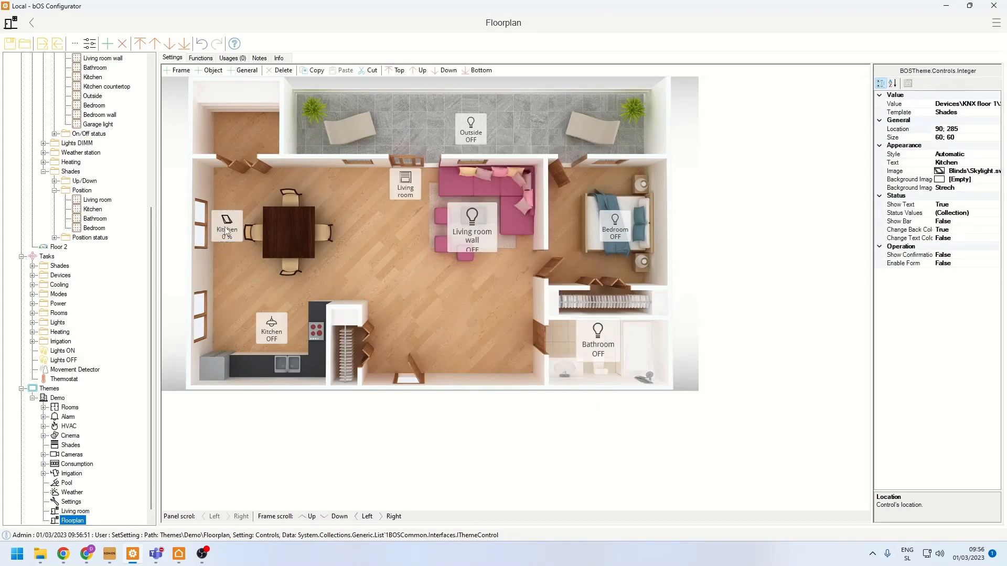
pyautogui.hotkey('ctrl', 'c')
pyautogui.hotkey('ctrl', 'v')
pyautogui.moveTo(231, 290); pyautogui.dragTo(231, 320)
pyautogui.click(265, 273)
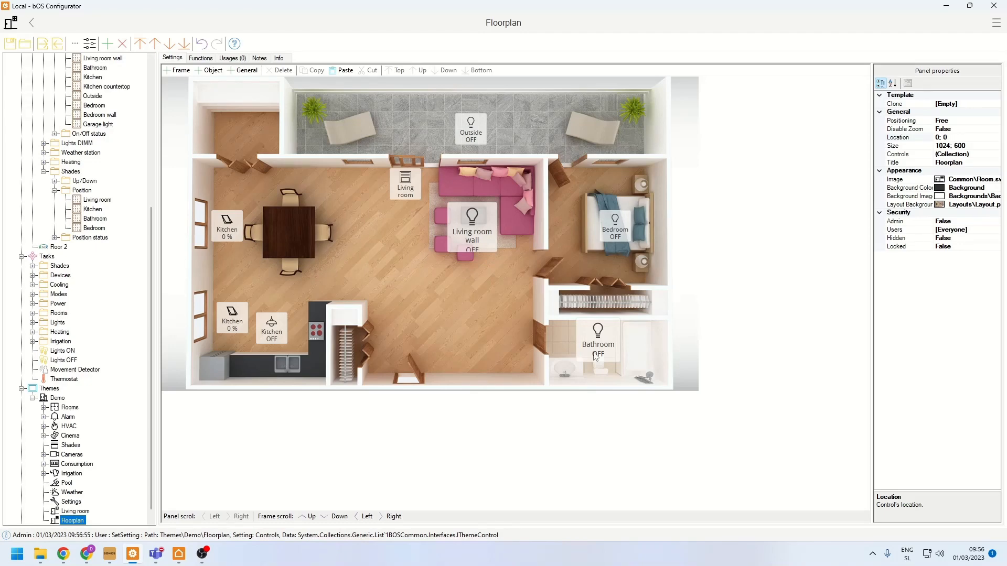
# - Set the Living room wall control's Style to Manual and its Image to the orange airplane icon
pyautogui.click(469, 236)
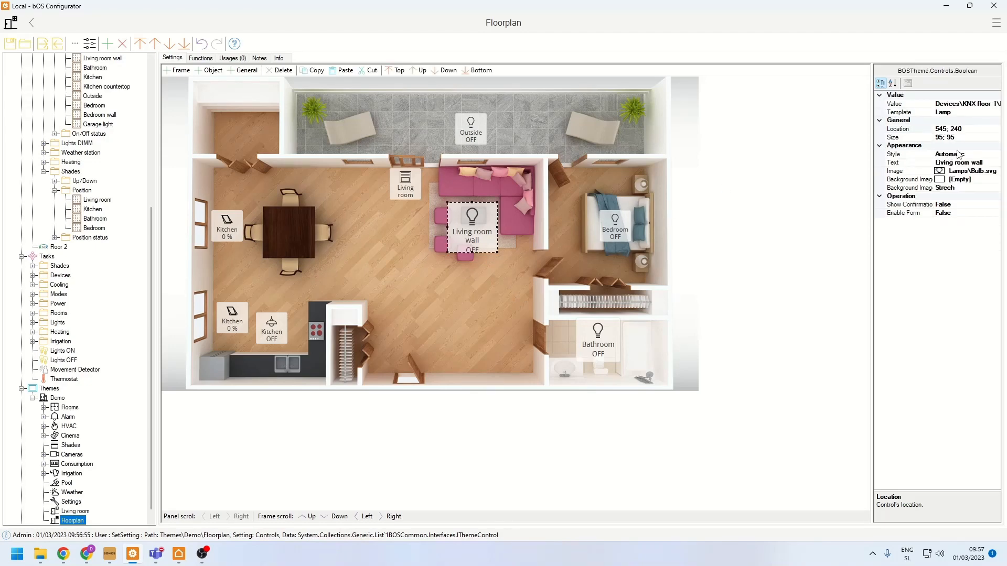
pyautogui.click(987, 154)
pyautogui.click(996, 154)
pyautogui.click(947, 199)
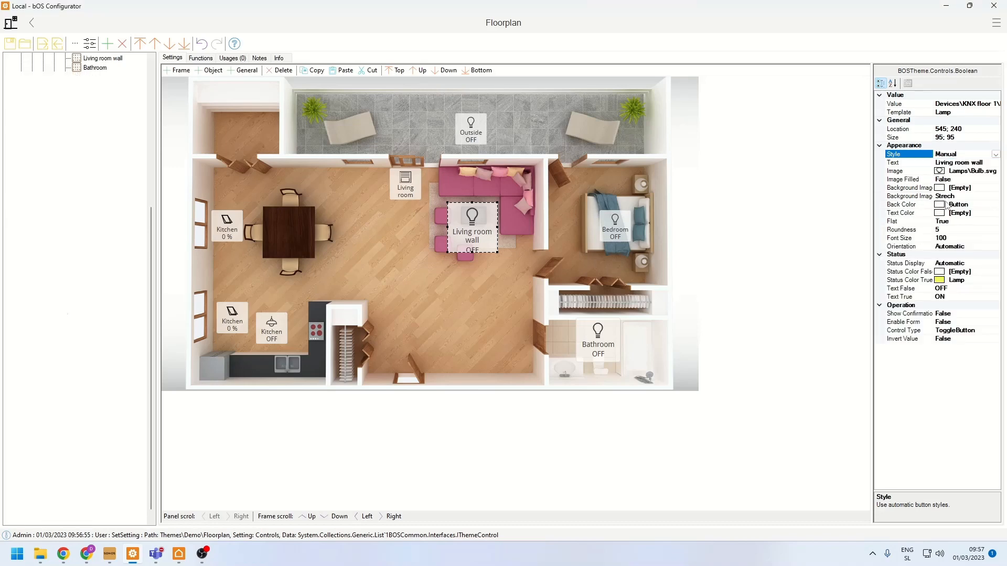
pyautogui.click(975, 171)
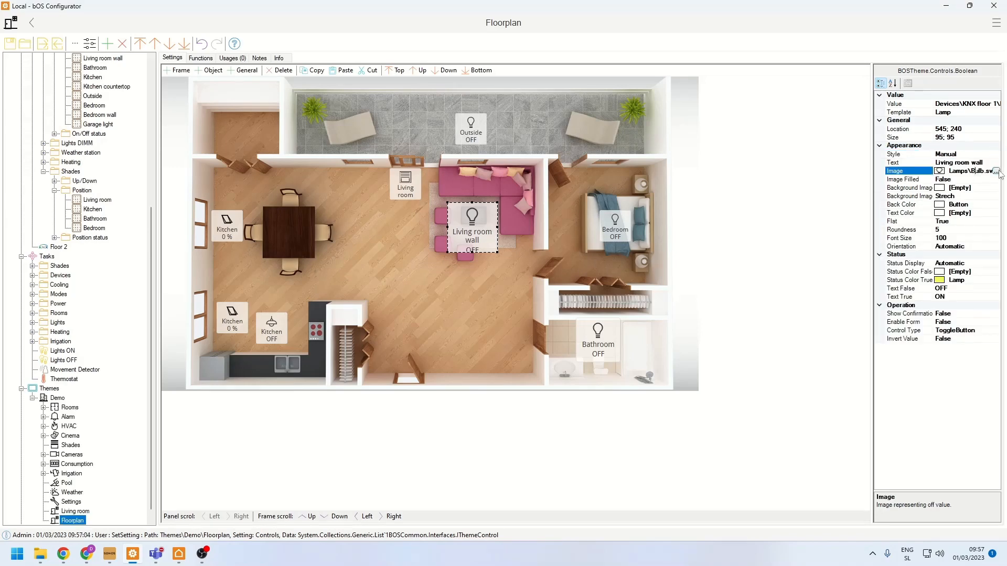
pyautogui.click(997, 171)
pyautogui.scroll(-10, 454, 296)
pyautogui.doubleClick(412, 348)
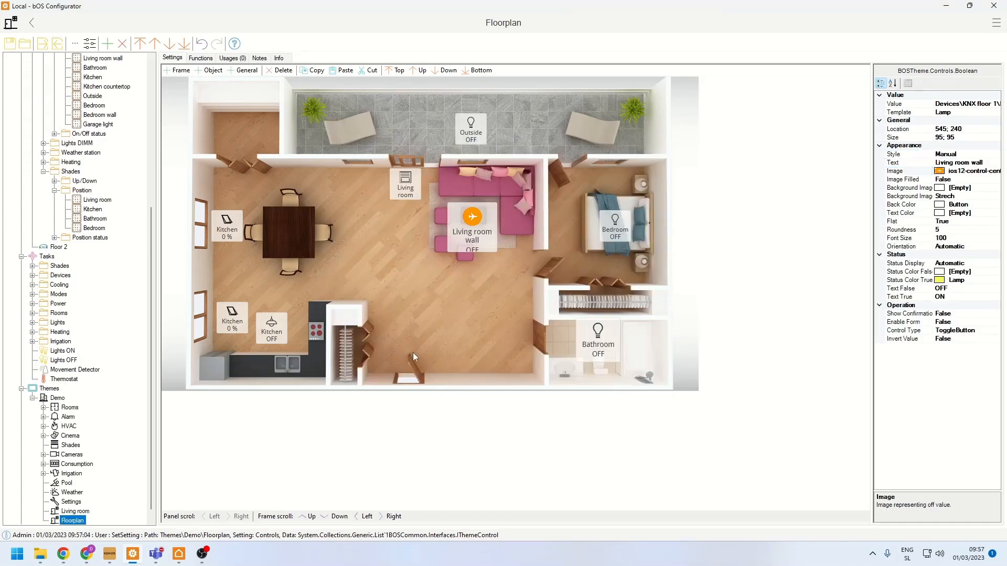
# - Clear the Text False and Text True status texts of the Living room wall control
pyautogui.click(950, 287)
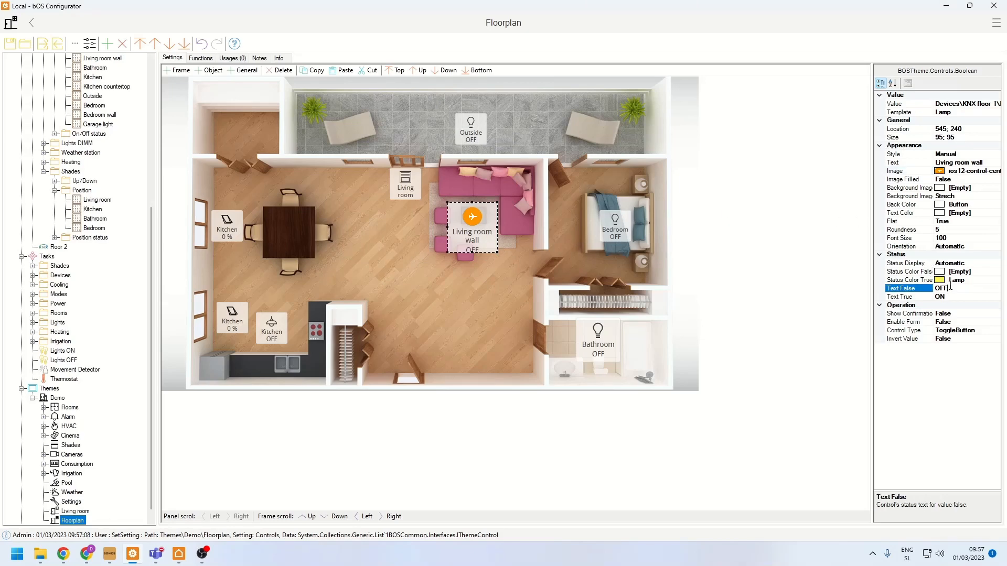
pyautogui.press('BackSpace')
pyautogui.press('BackSpace')
pyautogui.press('BackSpace')
pyautogui.click(953, 297)
pyautogui.press('BackSpace')
pyautogui.press('BackSpace')
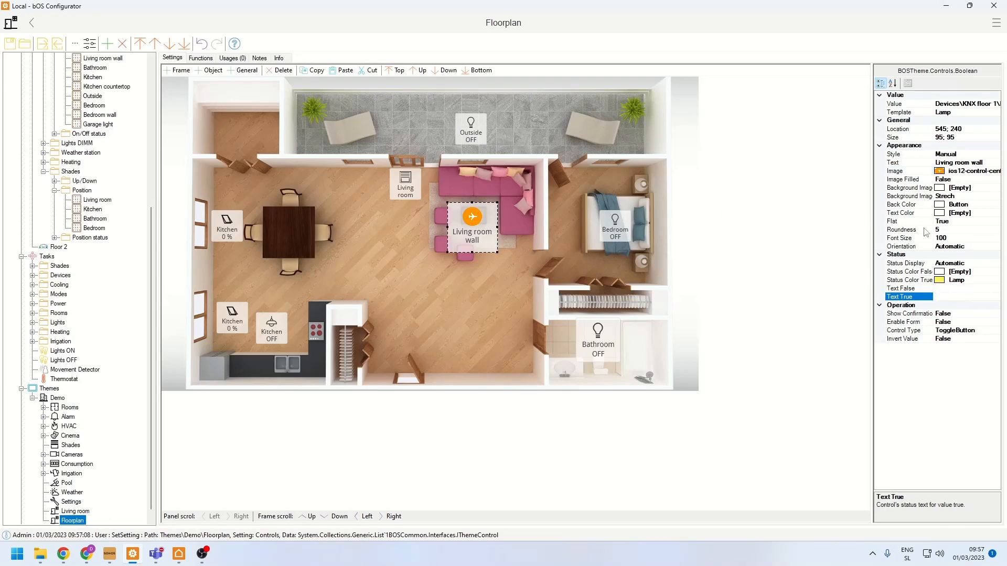
# - Set the Living room wall control's Roundness to 400 and its Back Color to Background
pyautogui.click(945, 229)
pyautogui.write('400')
pyautogui.press('Return')
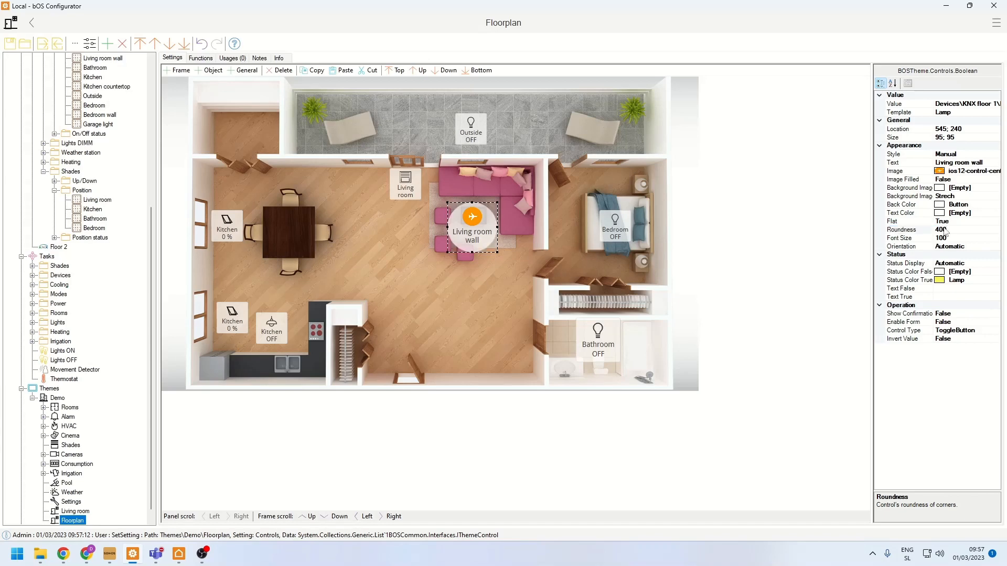
pyautogui.click(418, 303)
pyautogui.click(469, 244)
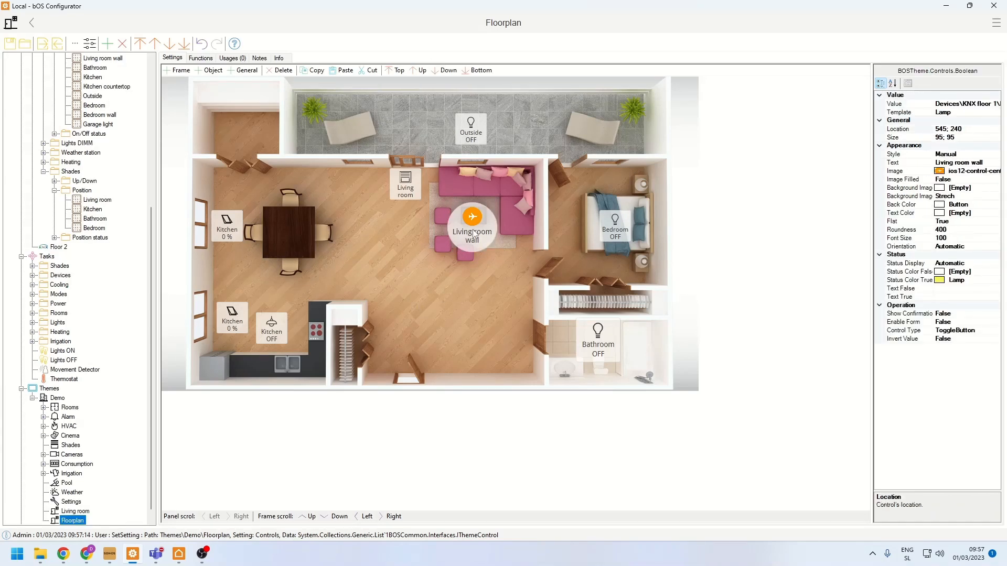
pyautogui.click(959, 204)
pyautogui.click(996, 204)
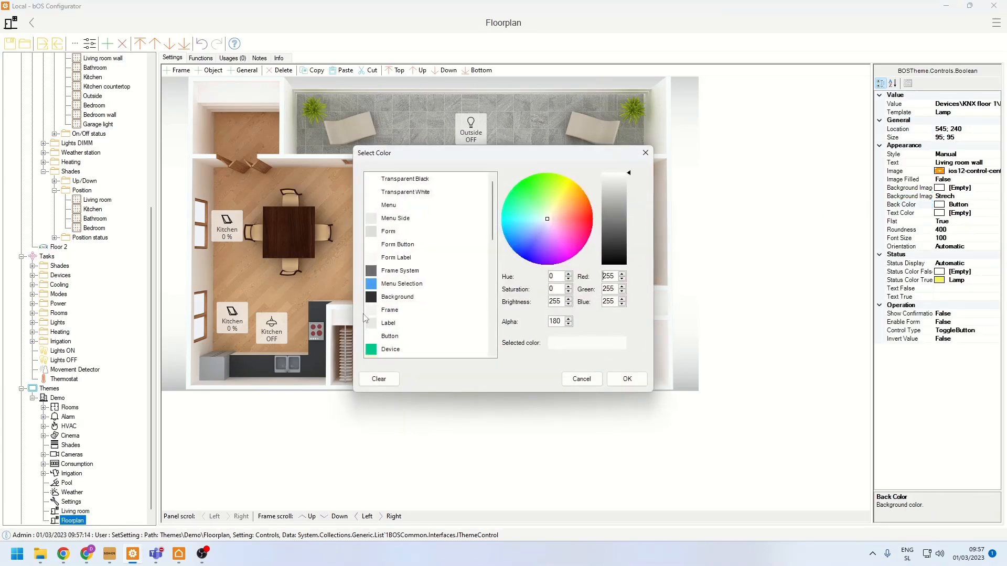
pyautogui.doubleClick(384, 301)
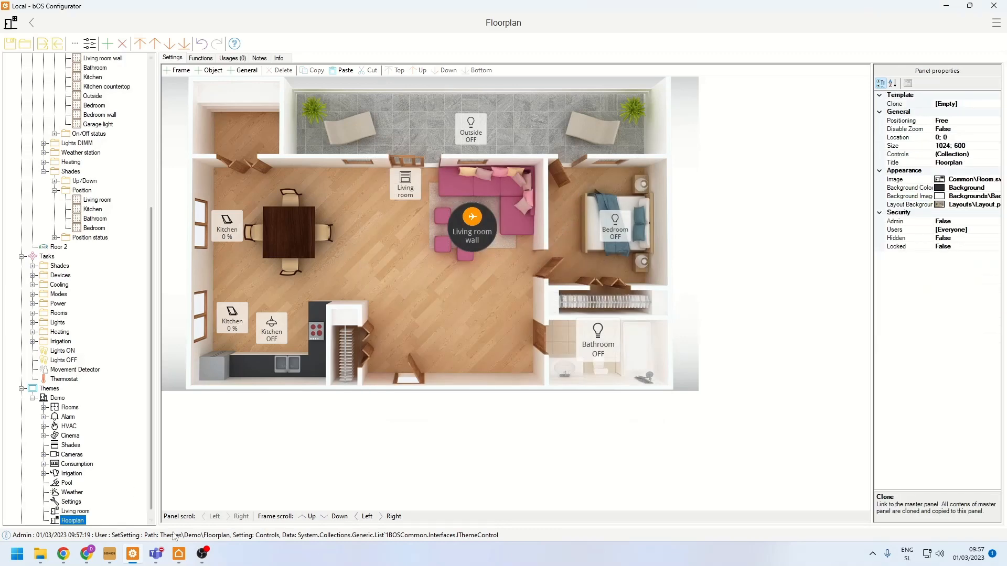
# - Switch to bOS Client and, on the Floorplan panel, turn on the Living room wall, Outside and Bedroom lights and set the Living room shade to 10 %
pyautogui.click(179, 554)
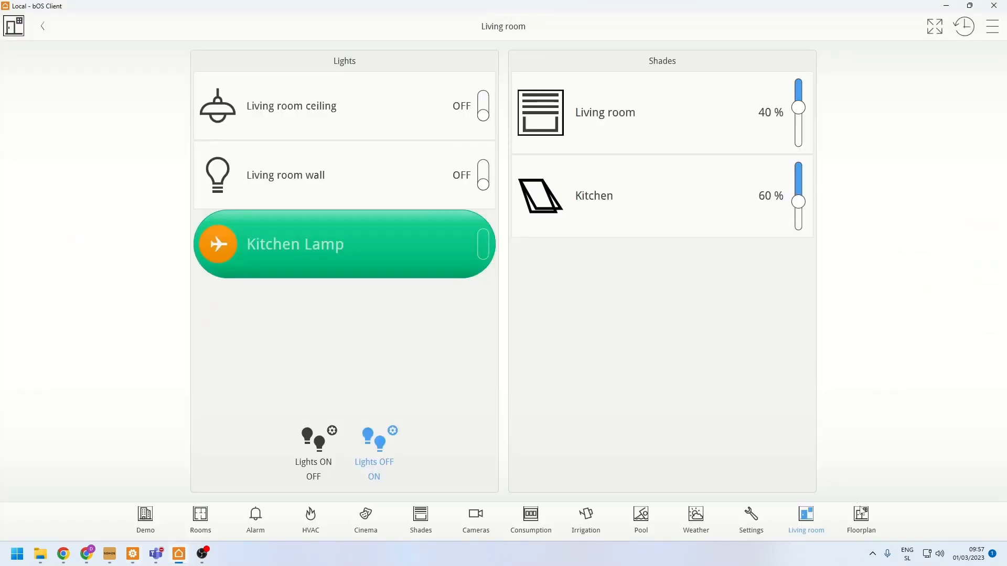
pyautogui.click(863, 520)
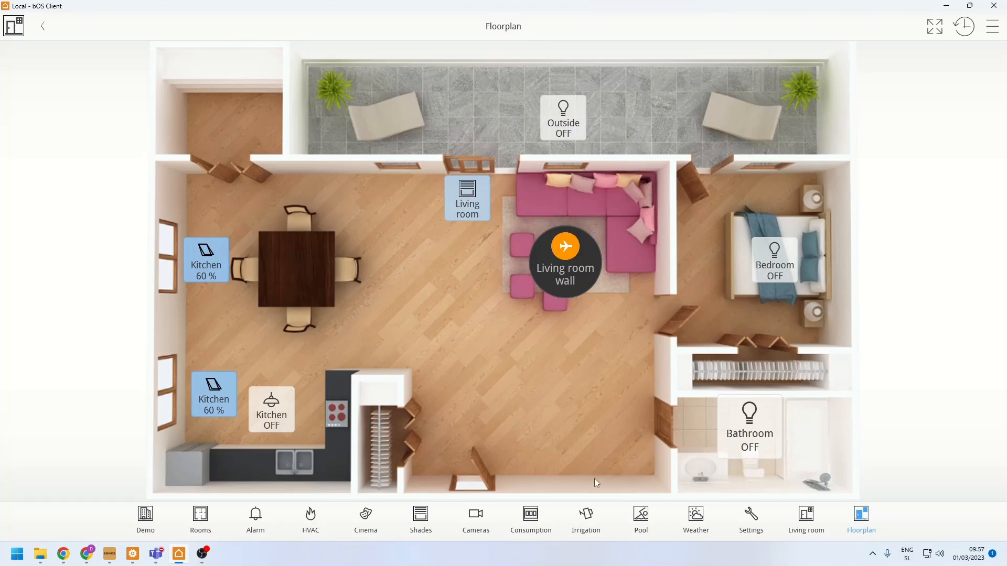
pyautogui.click(580, 270)
pyautogui.click(477, 198)
pyautogui.moveTo(476, 198); pyautogui.dragTo(456, 99)
pyautogui.click(567, 132)
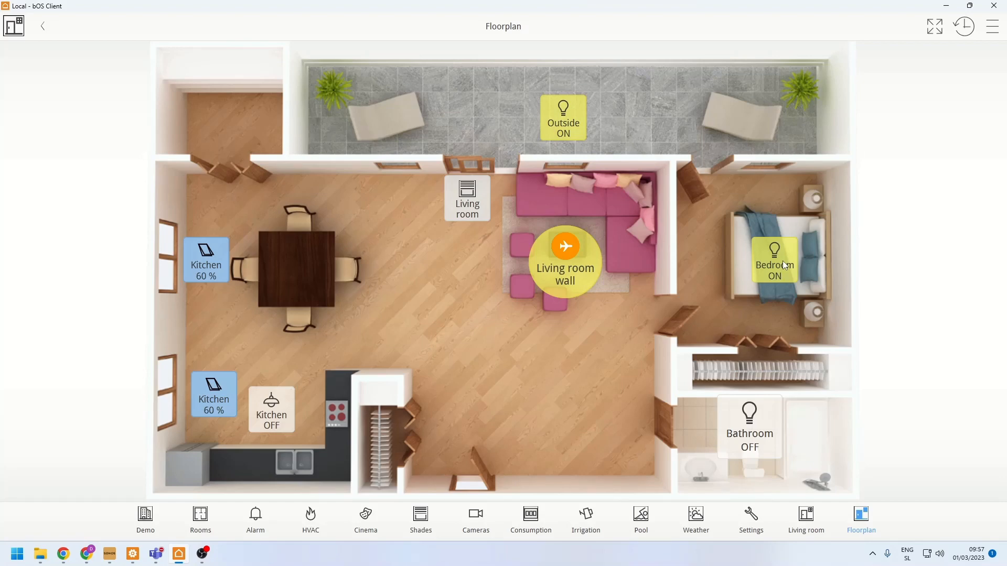
# - Examine how the floor plan and its controls scale at different zoom levels in the full-size client
pyautogui.scroll(3, 417, 404)
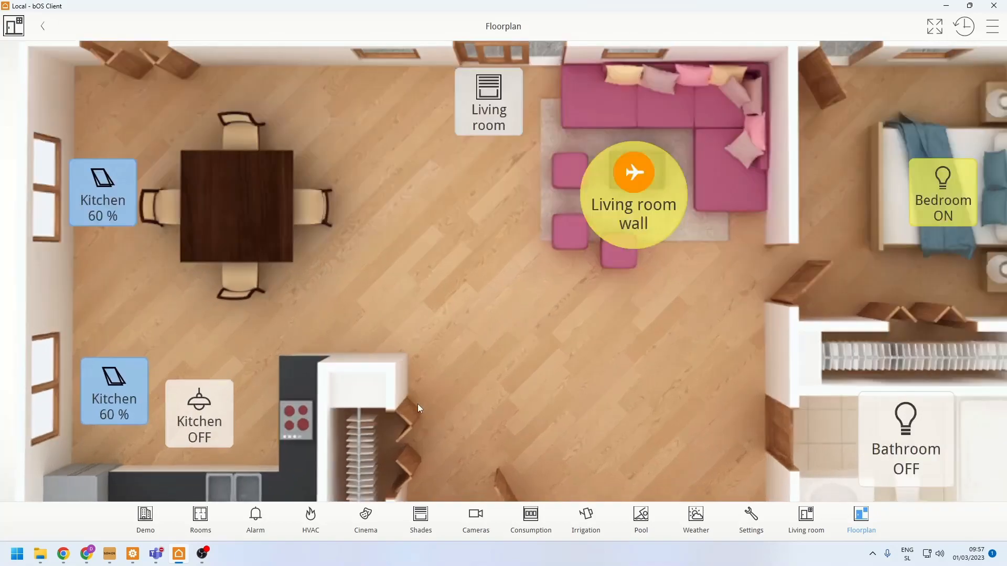
pyautogui.scroll(-3, 418, 404)
pyautogui.scroll(3, 405, 406)
pyautogui.scroll(-3, 405, 406)
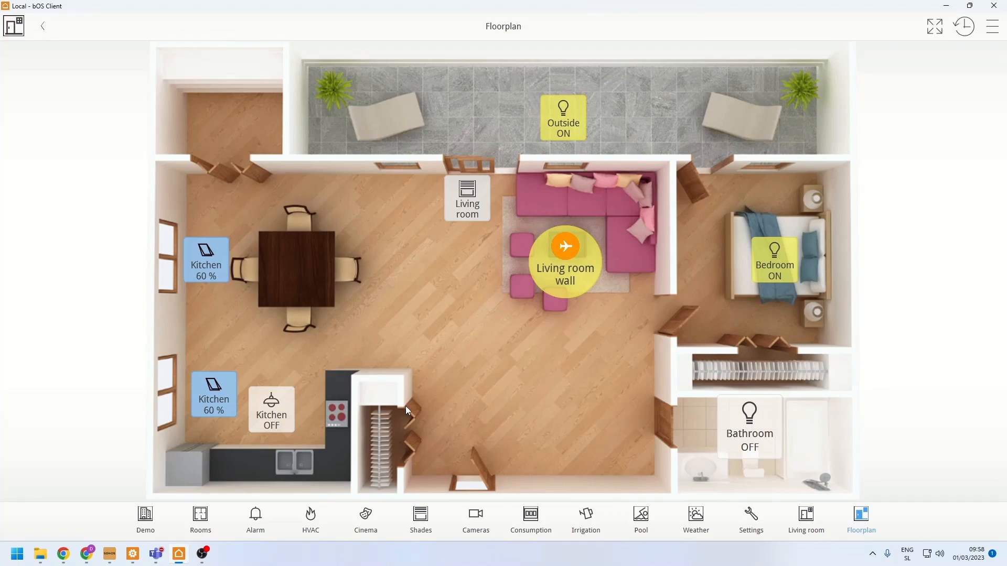
pyautogui.scroll(2, 454, 342)
pyautogui.scroll(-5, 455, 346)
pyautogui.scroll(5, 454, 342)
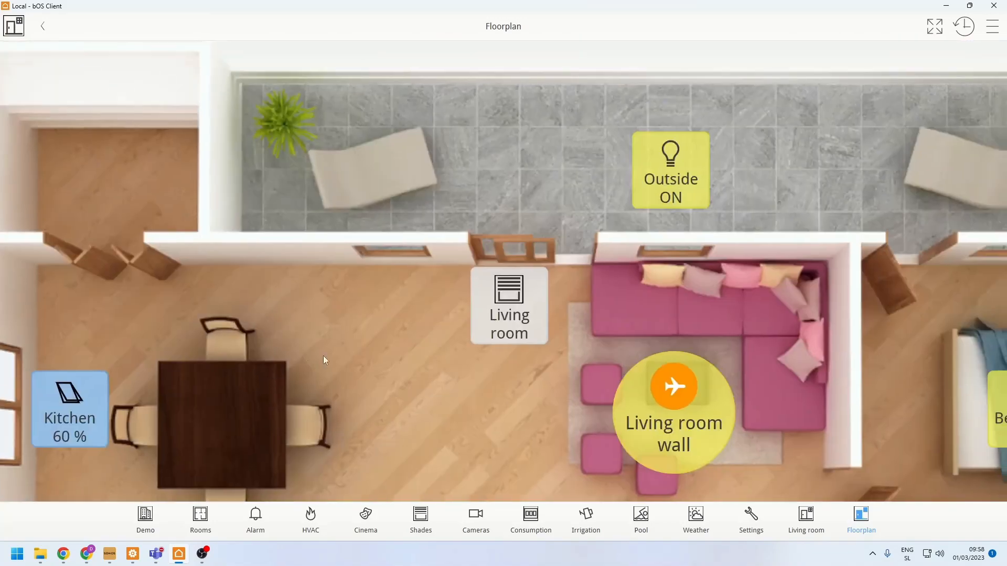
# - Turn on the Bathroom light on the enlarged floor plan, ending with the whole plan in view
pyautogui.moveTo(530, 356); pyautogui.dragTo(306, 355)
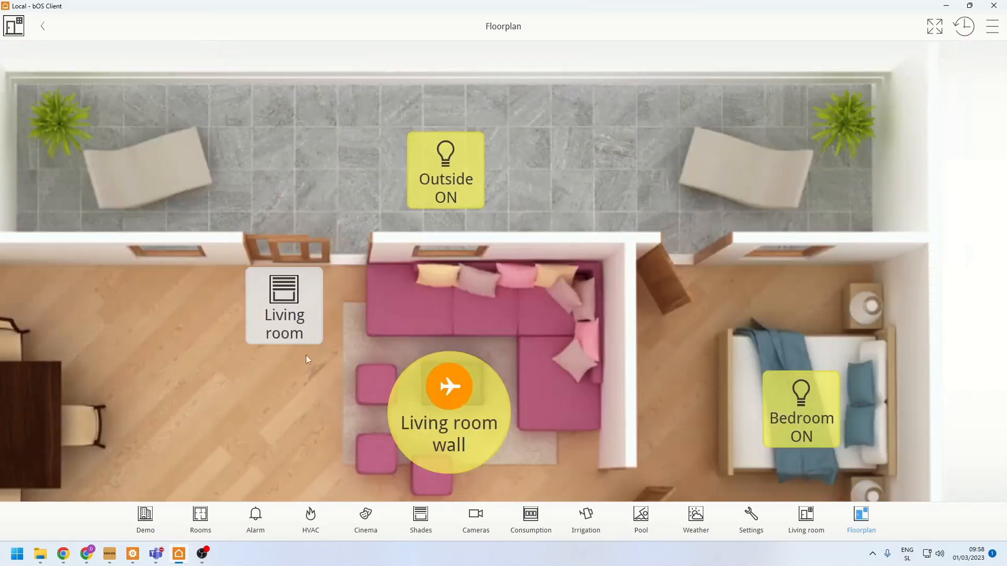
pyautogui.moveTo(304, 472); pyautogui.dragTo(294, 282)
pyautogui.moveTo(415, 445); pyautogui.dragTo(415, 322)
pyautogui.click(762, 372)
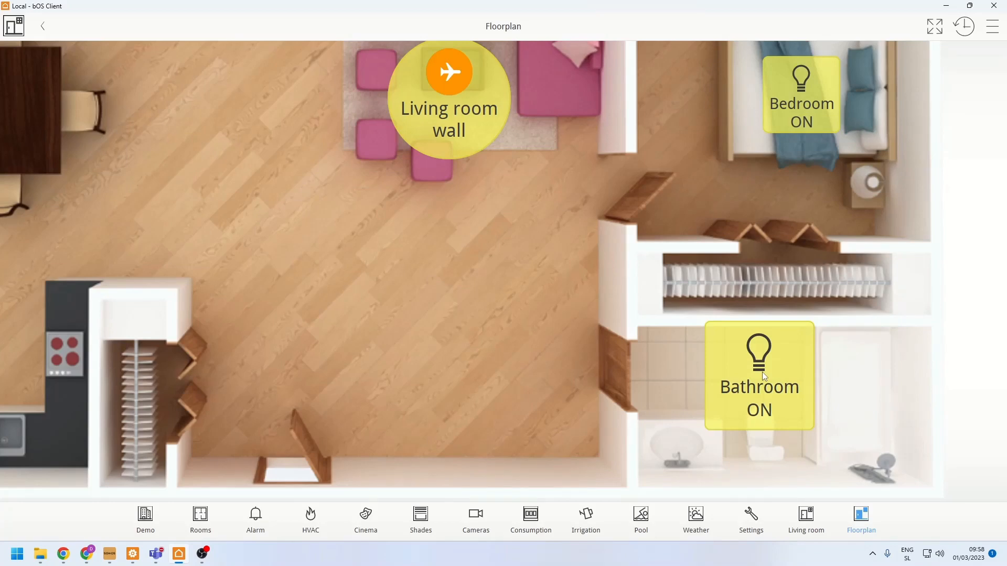
pyautogui.scroll(-4, 405, 340)
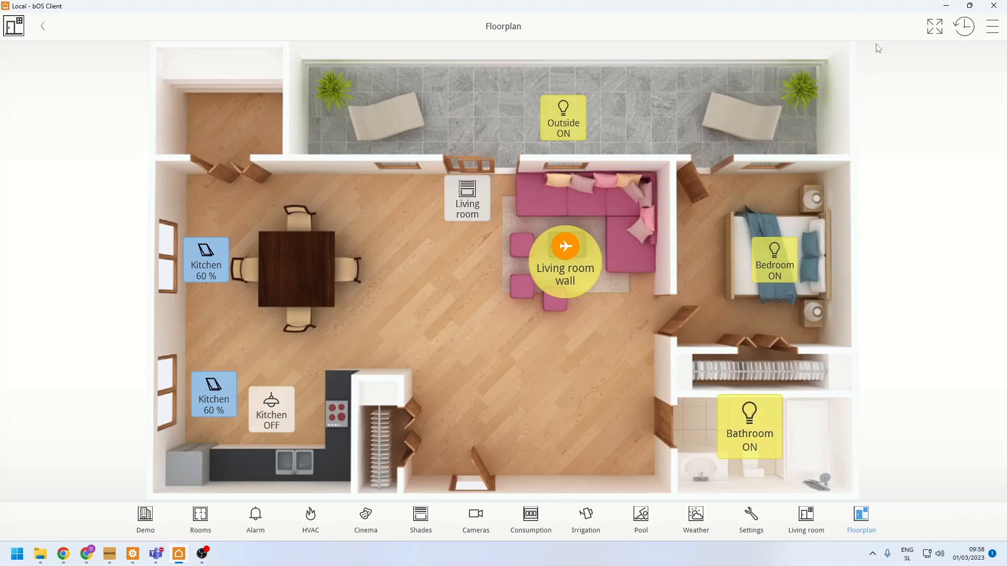
# - Restore the maximized bOS Client window and reshape it to a tall, narrow phone-like format
pyautogui.click(971, 7)
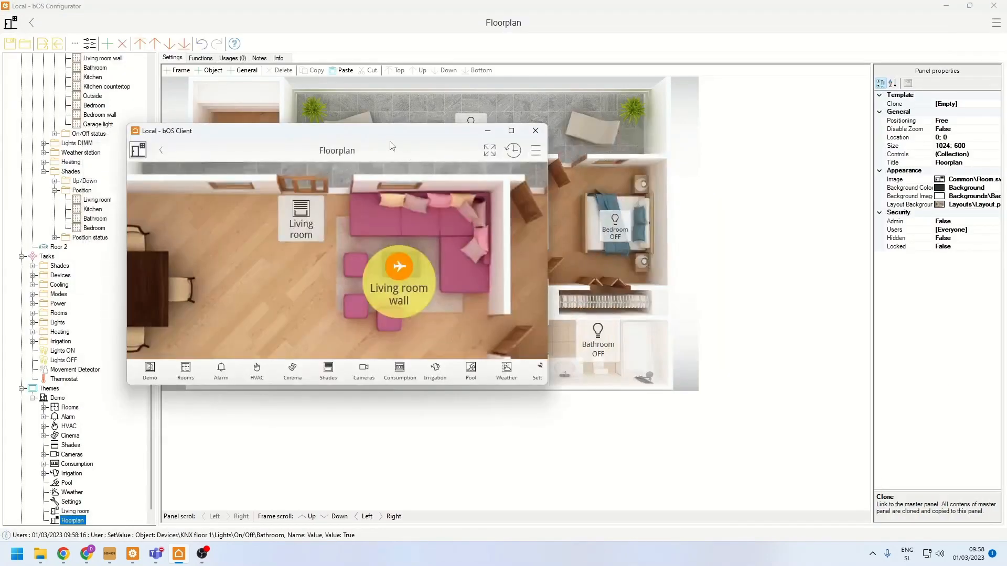
pyautogui.moveTo(390, 145); pyautogui.dragTo(511, 46)
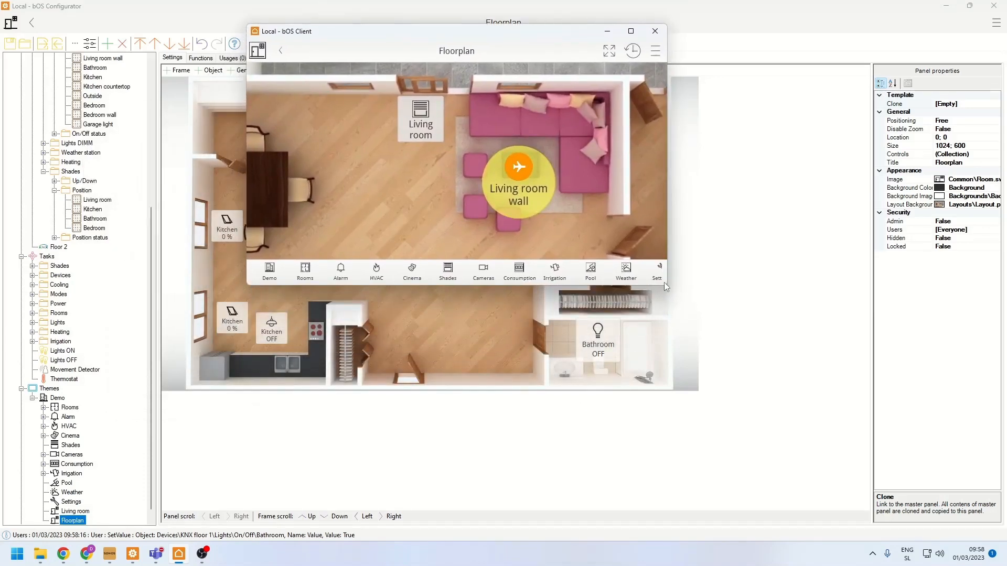
pyautogui.moveTo(664, 282); pyautogui.dragTo(516, 538)
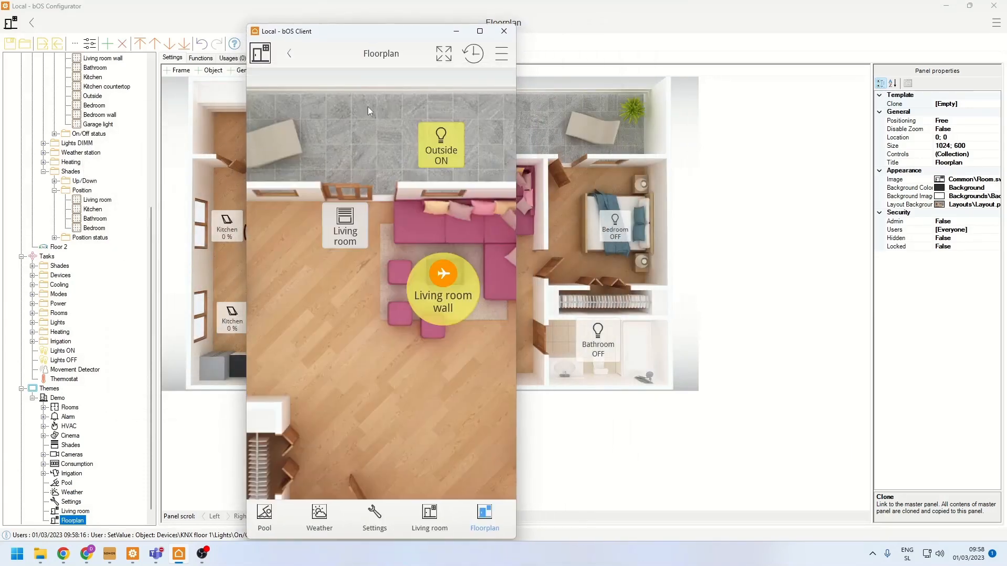
pyautogui.moveTo(375, 33); pyautogui.dragTo(375, 17)
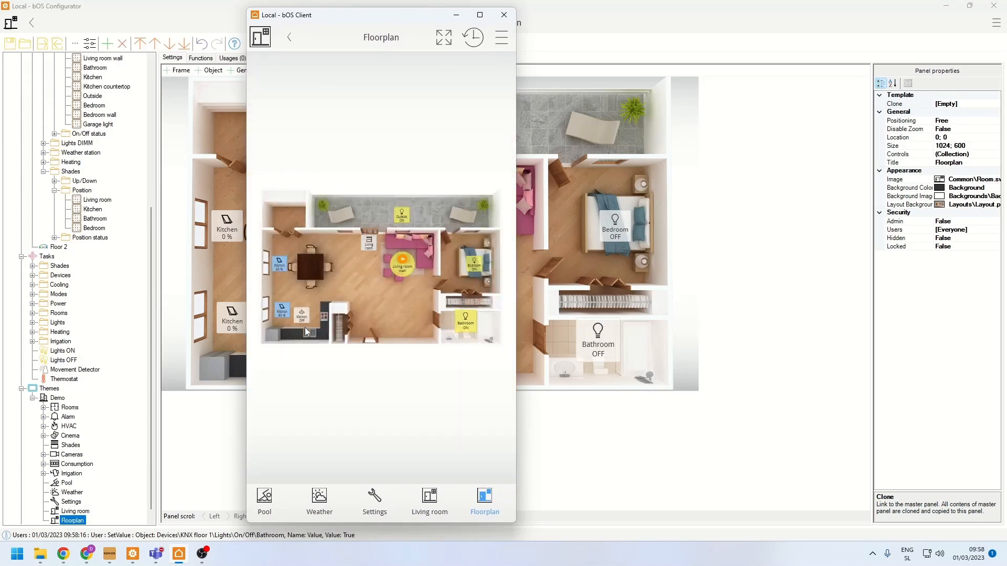
# - Examine the Floorplan panel at different zoom levels in the phone-like client window
pyautogui.scroll(5, 357, 276)
pyautogui.scroll(-3, 344, 289)
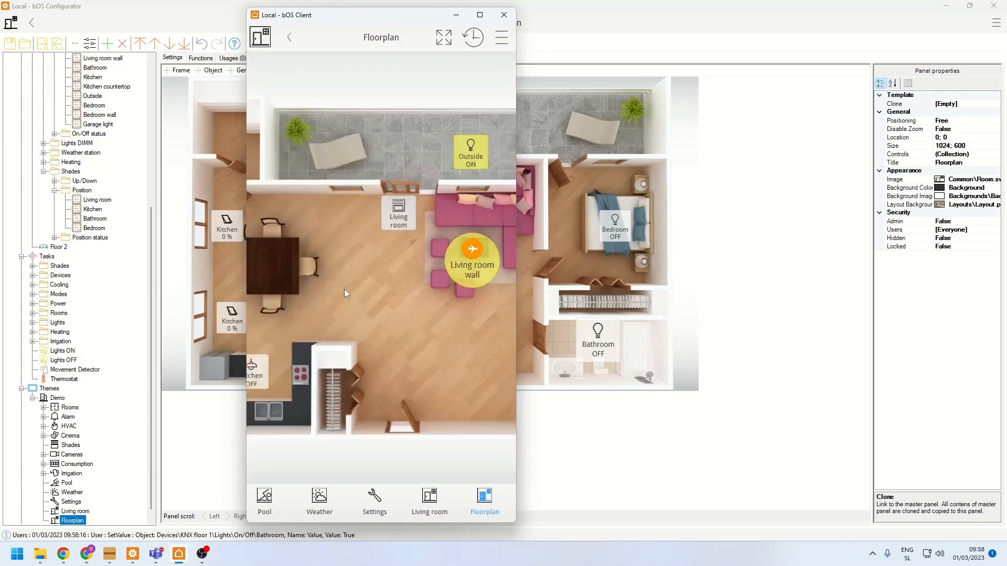
pyautogui.scroll(2, 344, 289)
pyautogui.scroll(-4, 340, 291)
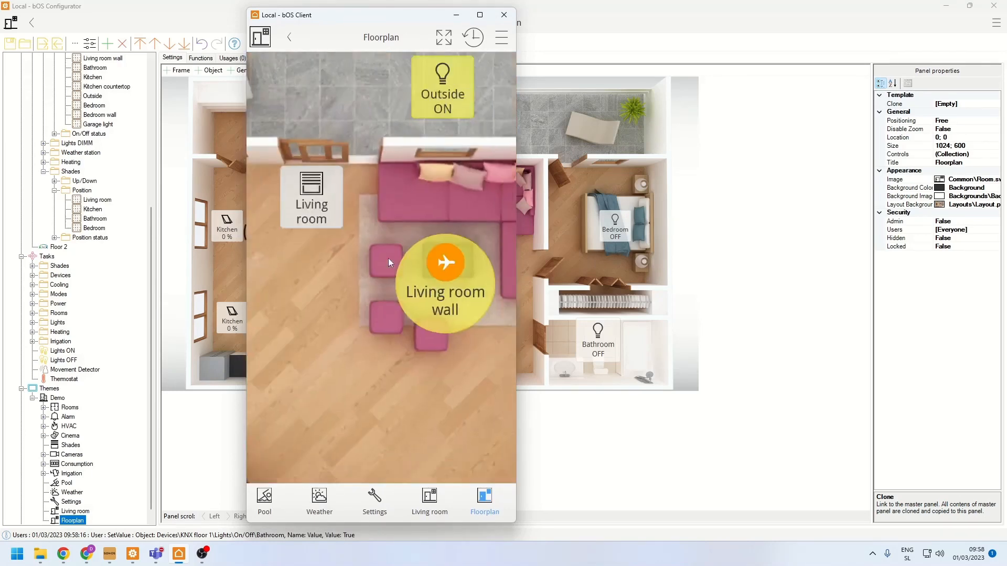
pyautogui.scroll(3, 355, 291)
pyautogui.scroll(-3, 362, 293)
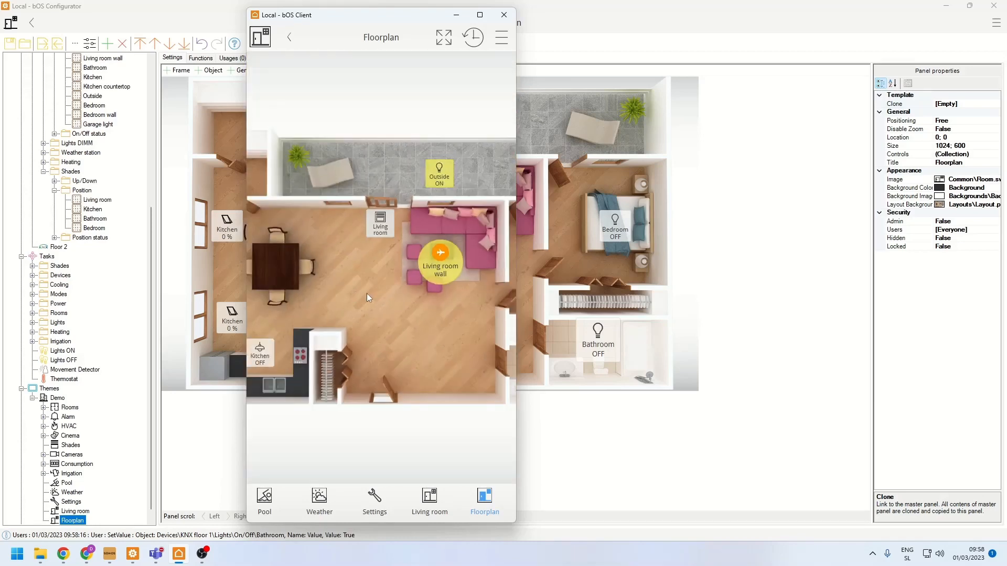
pyautogui.scroll(3, 316, 303)
pyautogui.scroll(2, 317, 301)
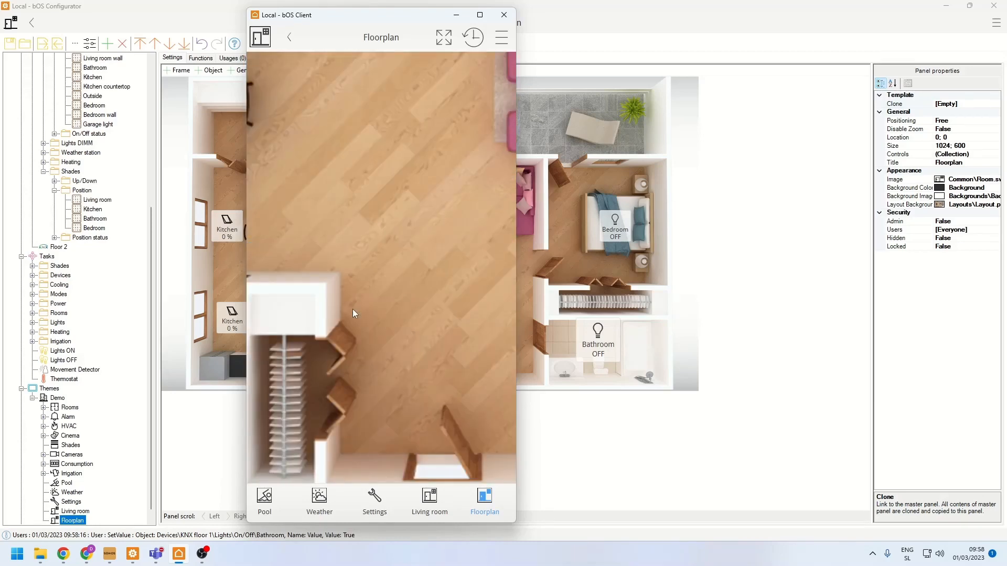
pyautogui.scroll(-5, 388, 287)
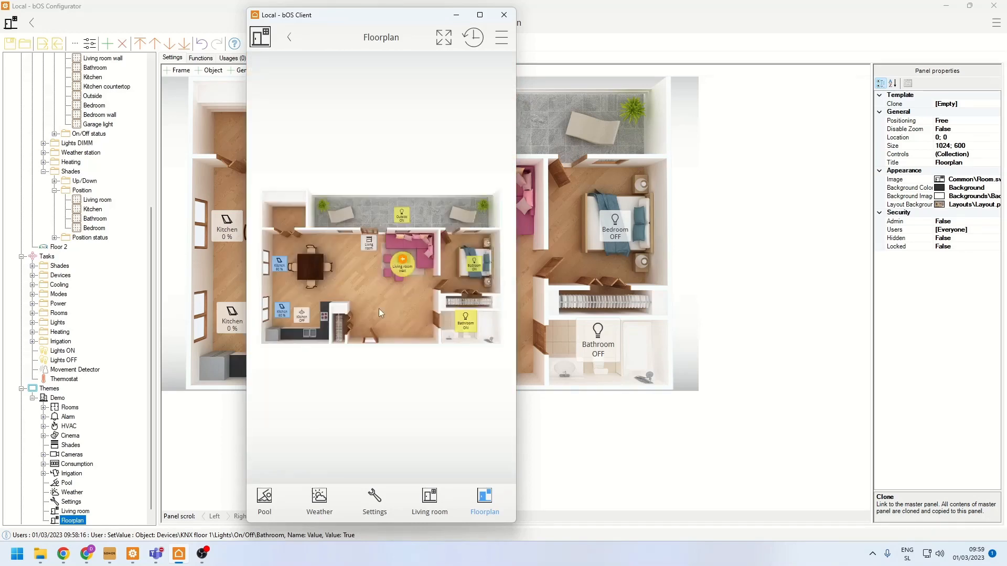
# - Switch to bOS Configurator and add a Panel Link to the Alarm panel in the Living room panel's Lights frame
pyautogui.click(537, 301)
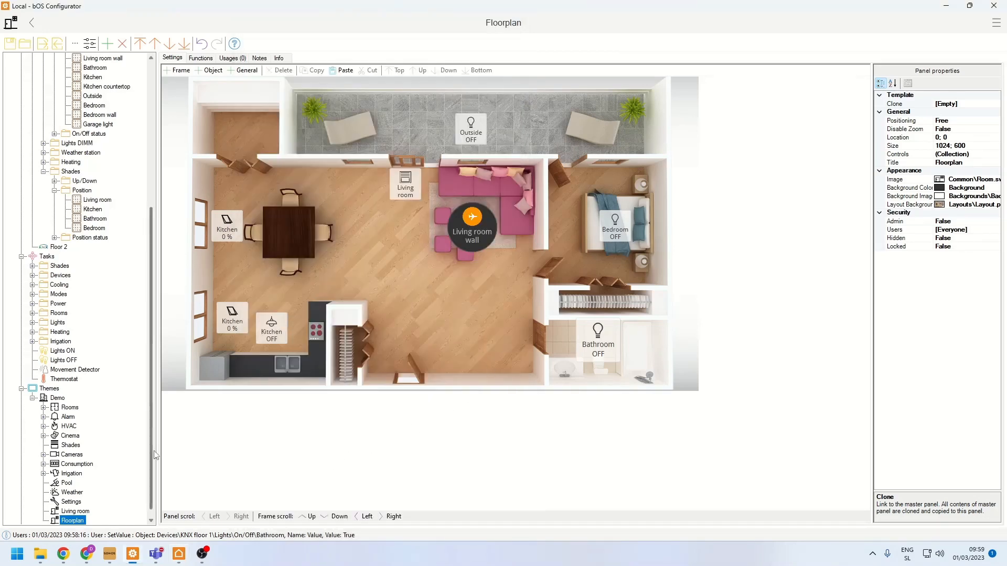
pyautogui.click(70, 502)
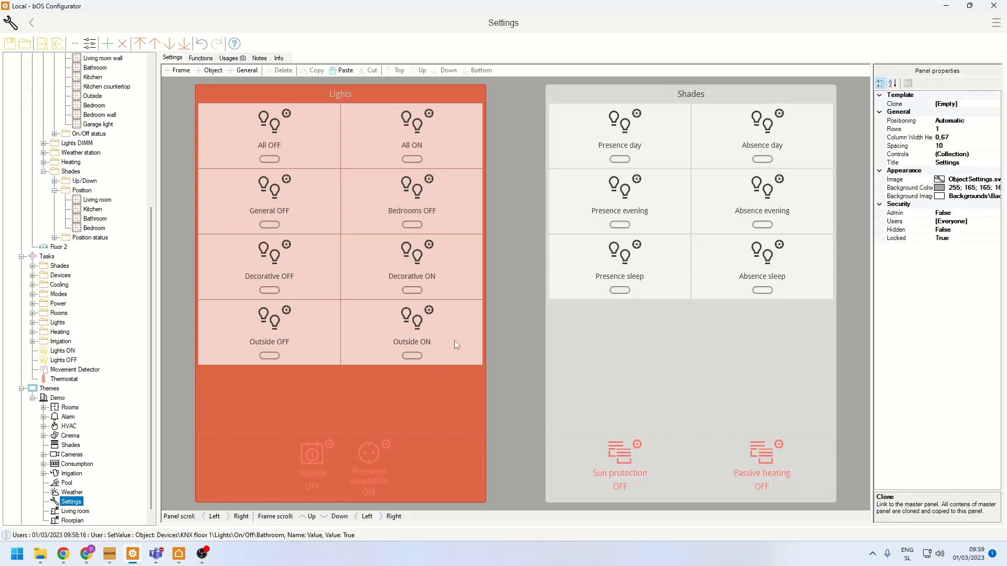
pyautogui.click(73, 511)
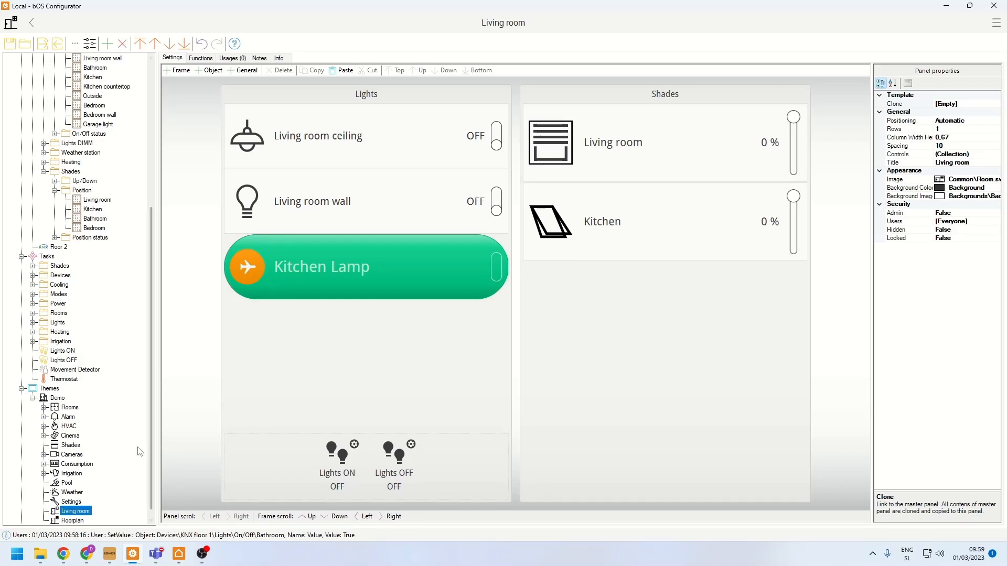
pyautogui.click(44, 417)
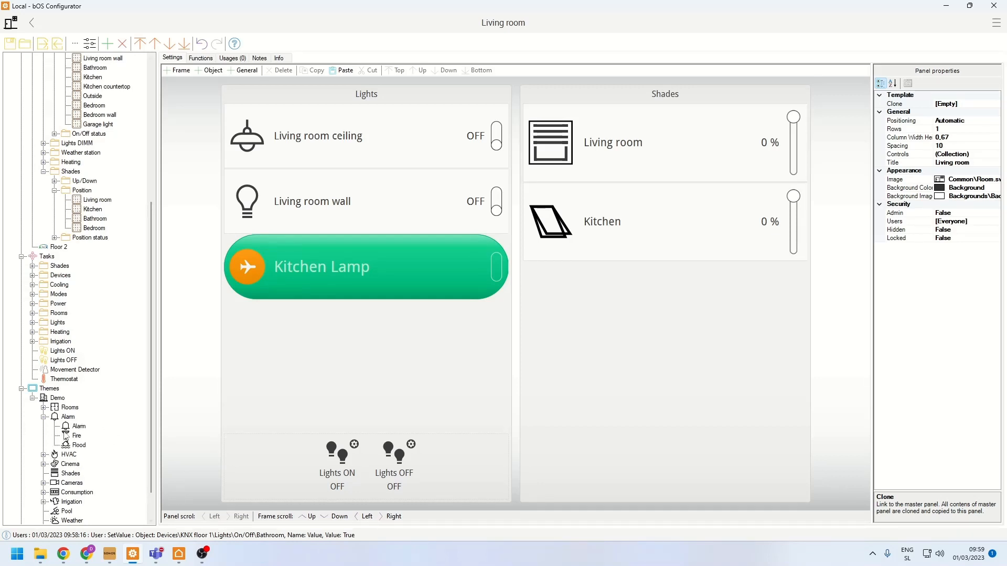
pyautogui.moveTo(67, 431); pyautogui.dragTo(315, 337)
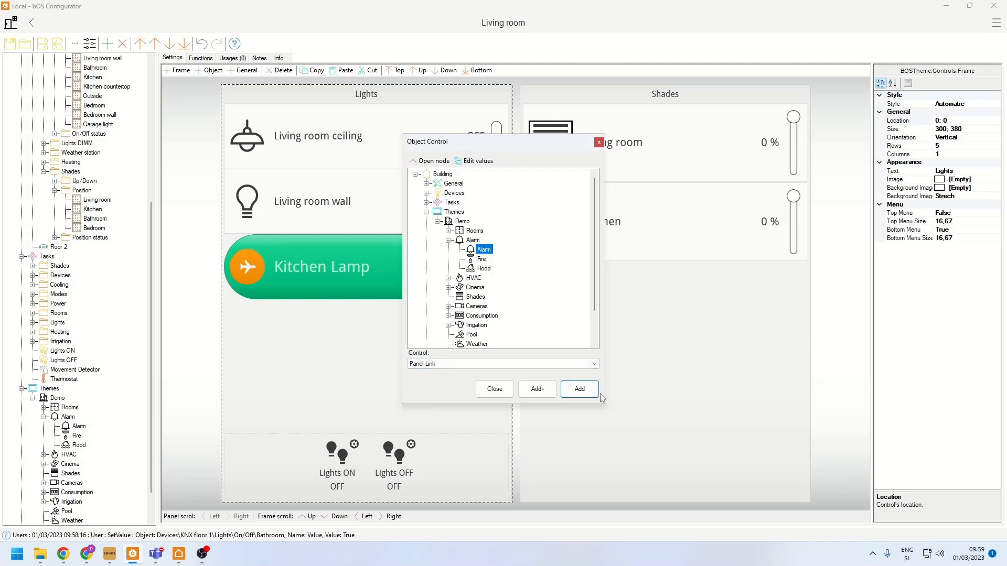
pyautogui.click(579, 389)
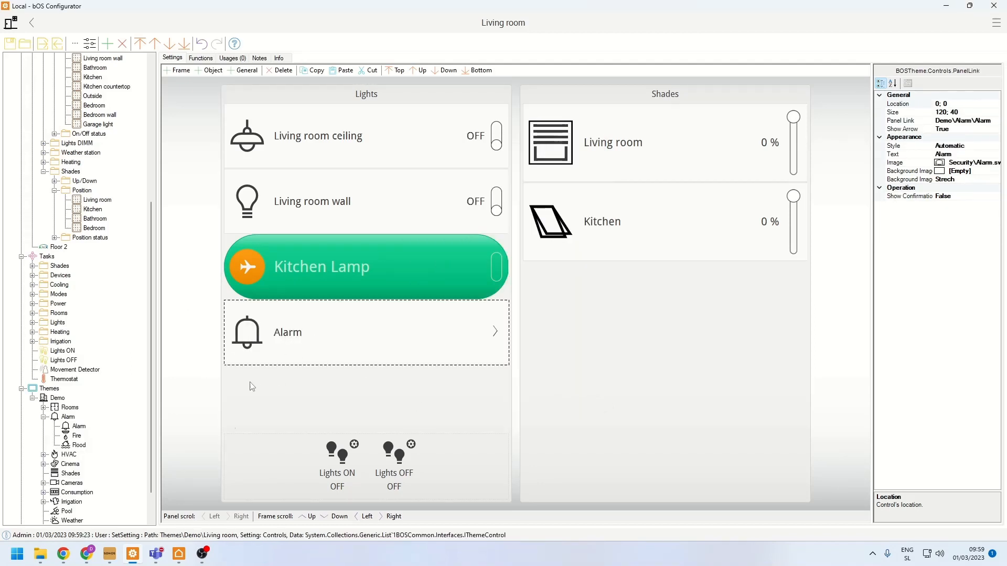
# - Switch to bOS Client, maximize it, and test the Alarm link on the Living room panel
pyautogui.click(178, 556)
pyautogui.click(484, 6)
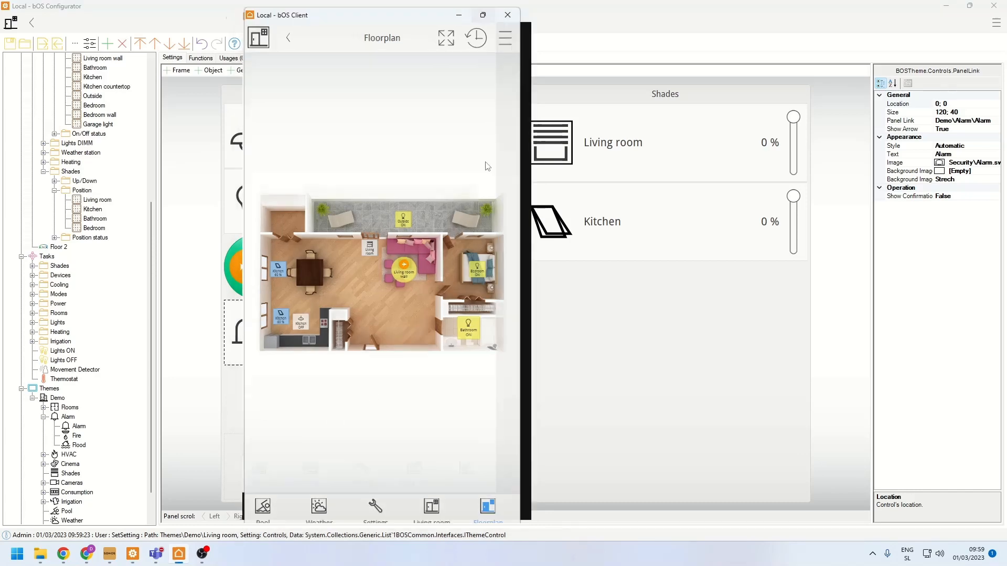
pyautogui.click(798, 521)
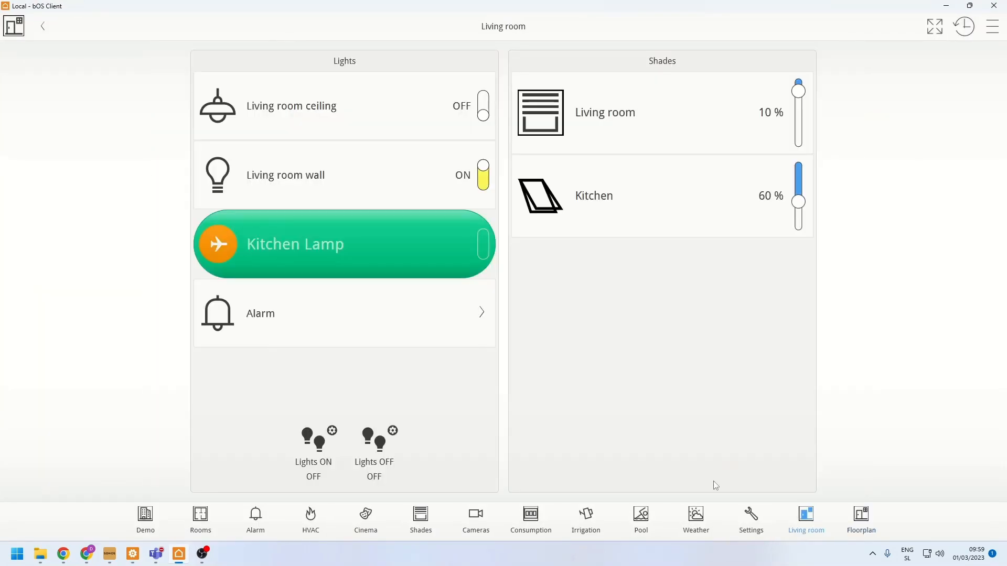
pyautogui.click(323, 319)
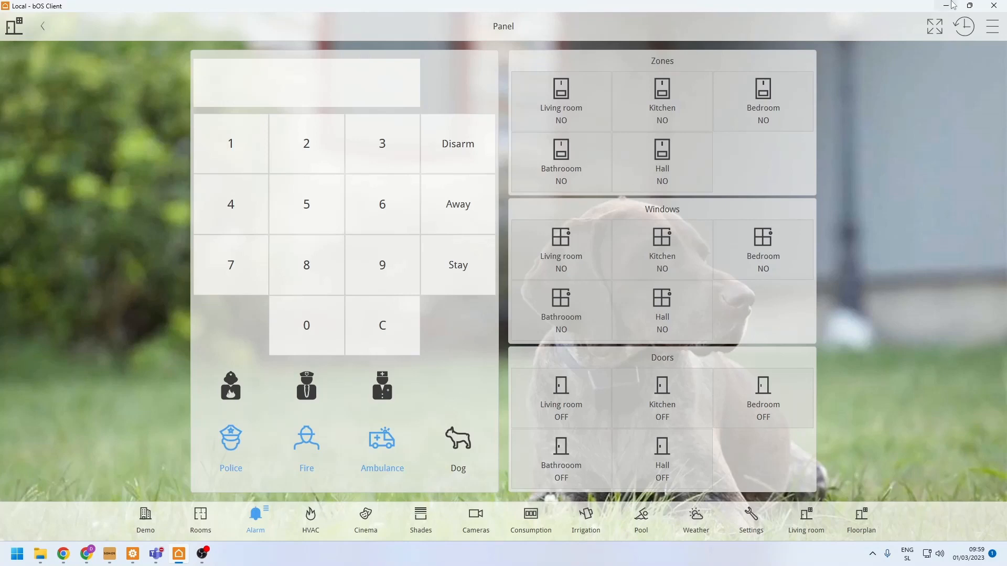
# - Check how the Alarm panel adapts with the client window restored to portrait, widened to landscape, and reduced to a smaller landscape size
pyautogui.click(971, 7)
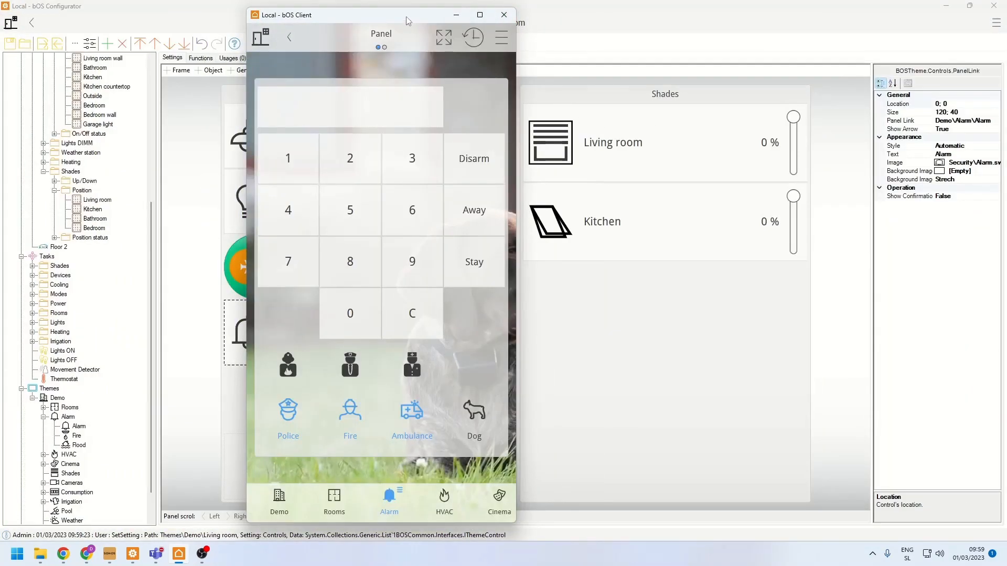
pyautogui.moveTo(407, 11); pyautogui.dragTo(365, 17)
pyautogui.moveTo(476, 208); pyautogui.dragTo(887, 208)
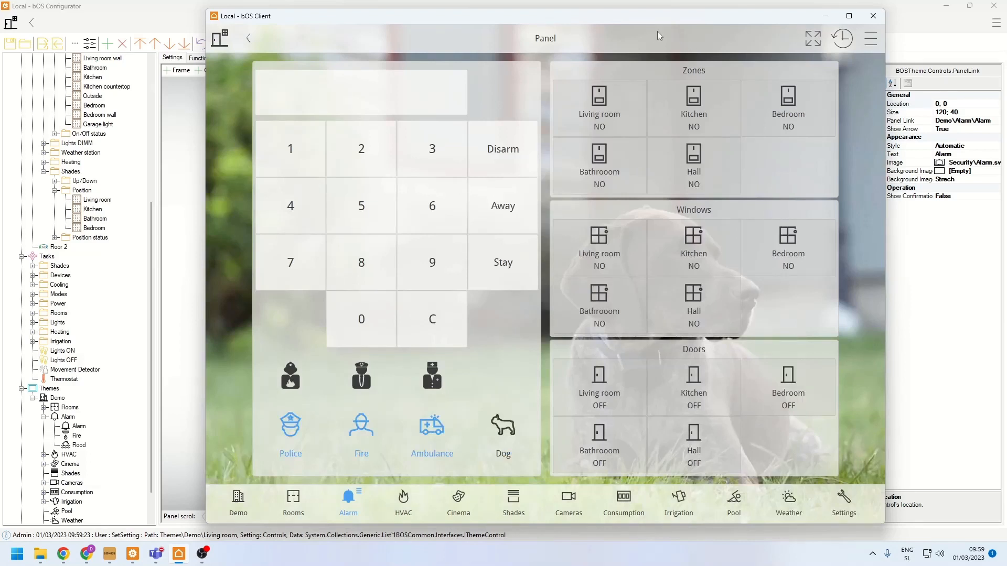
pyautogui.moveTo(644, 22); pyautogui.dragTo(566, 32)
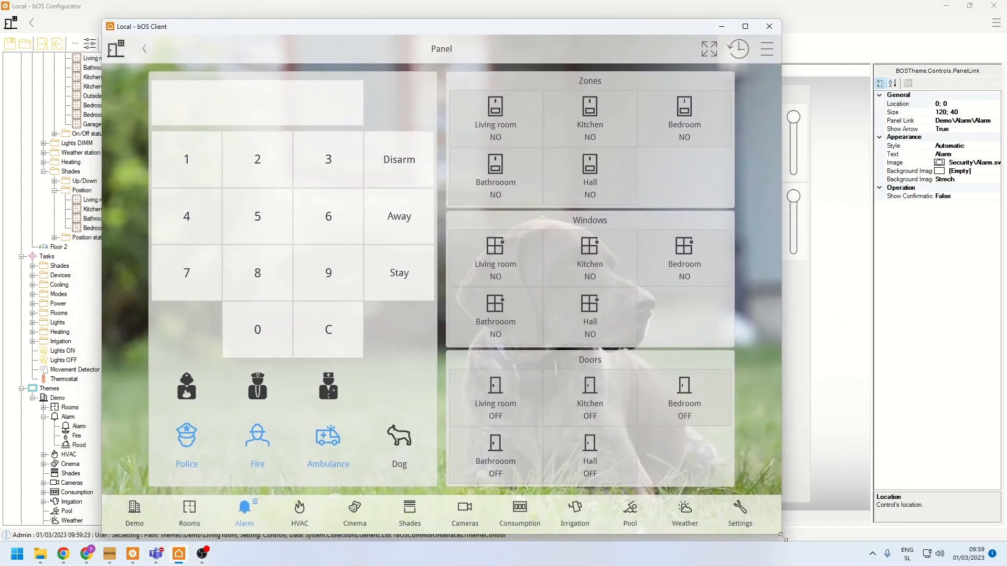
pyautogui.moveTo(782, 523); pyautogui.dragTo(734, 369)
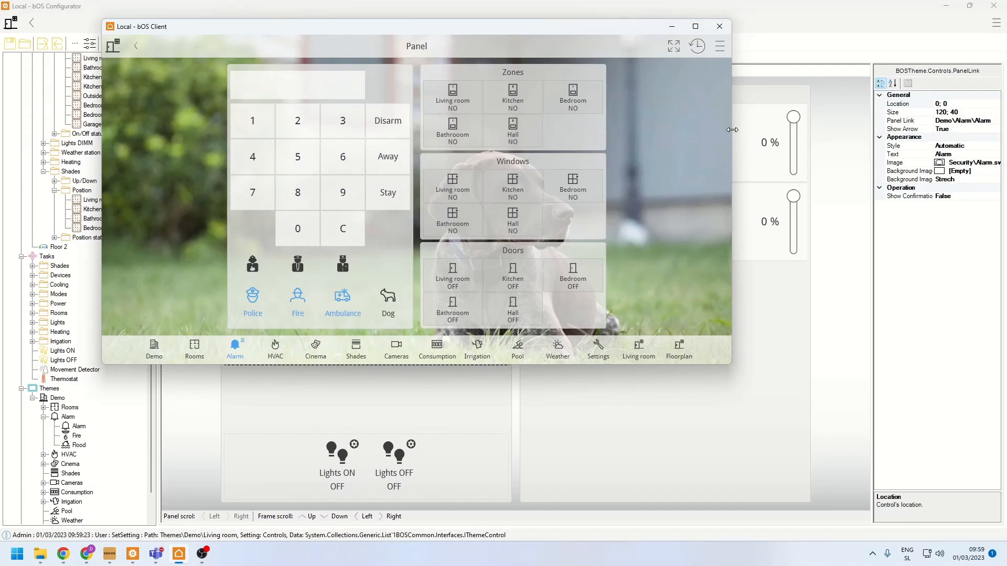
# - With the client window narrowed to portrait, switch the Living room panel's ceiling light on and its wall light off
pyautogui.moveTo(731, 130); pyautogui.dragTo(317, 113)
pyautogui.moveTo(246, 353); pyautogui.dragTo(159, 358)
pyautogui.scroll(-6, 265, 358)
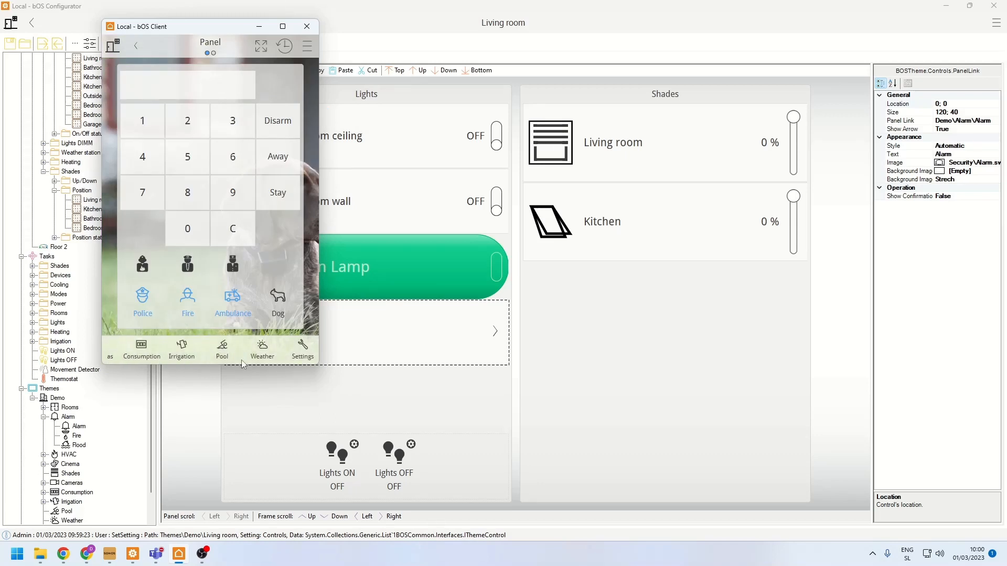
pyautogui.click(243, 357)
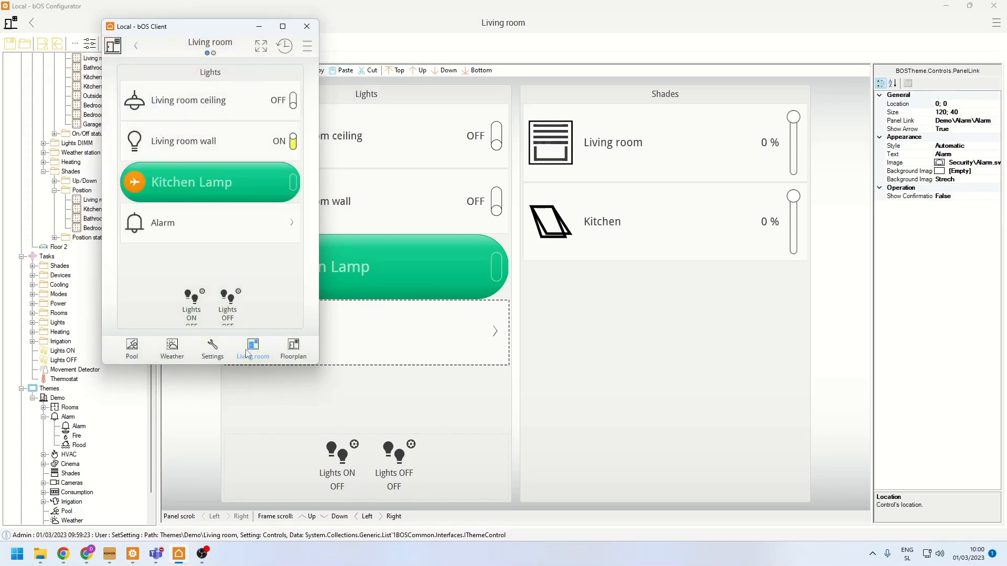
pyautogui.click(178, 145)
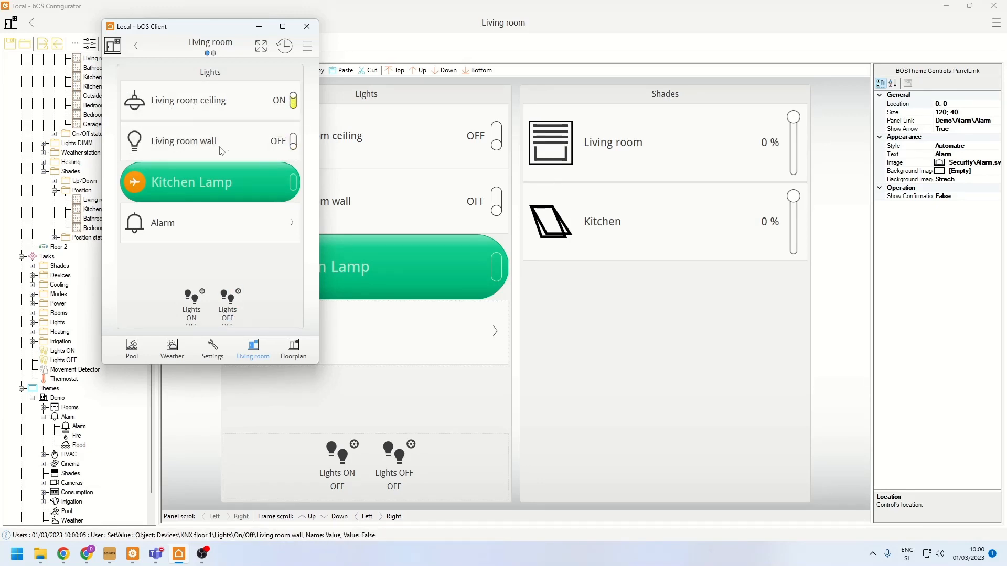
# - Set the Kitchen shade to 10 % in the Living room panel's Shades frame and maximize the client window
pyautogui.moveTo(286, 263); pyautogui.dragTo(155, 225)
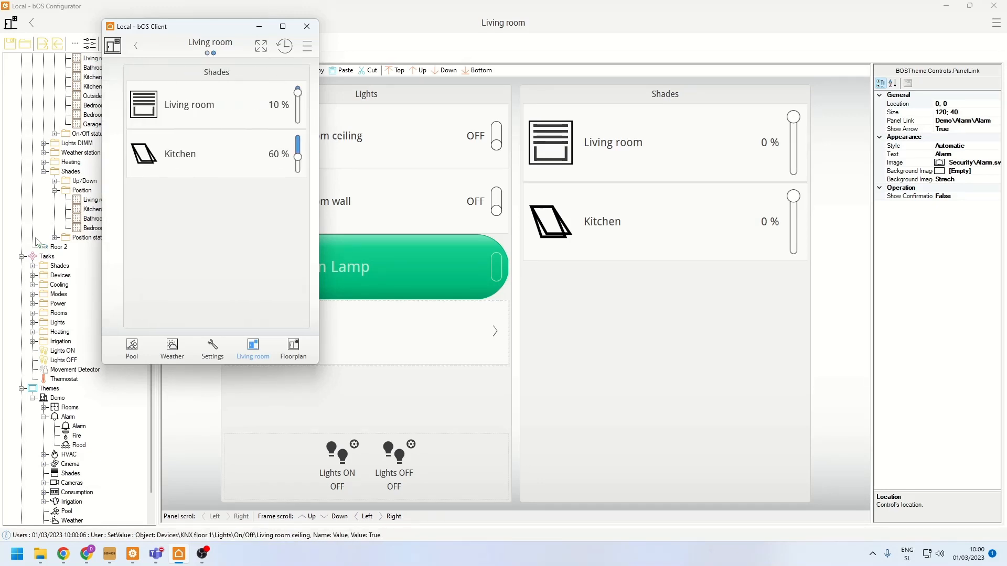
pyautogui.click(176, 160)
pyautogui.moveTo(209, 247); pyautogui.dragTo(204, 109)
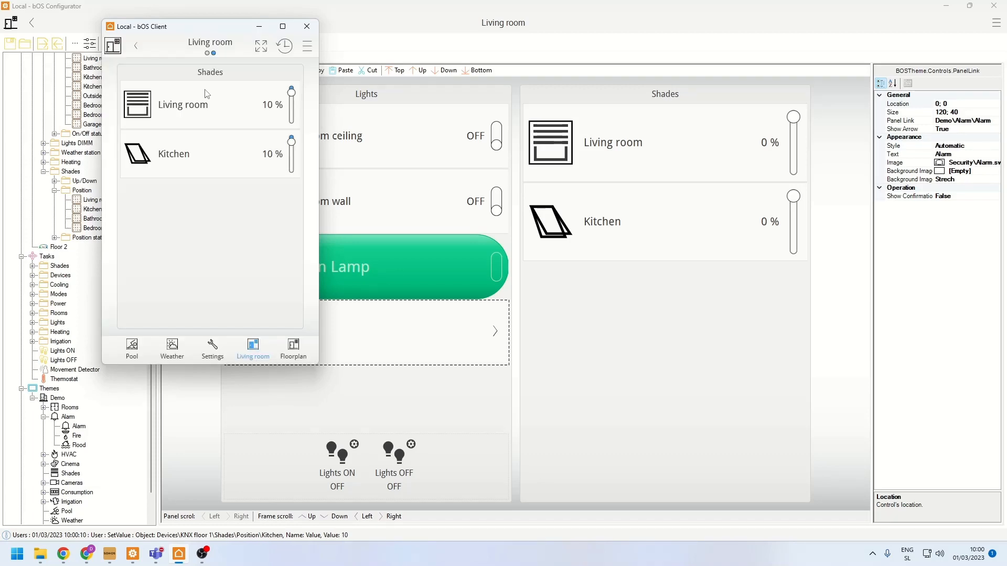
pyautogui.click(281, 26)
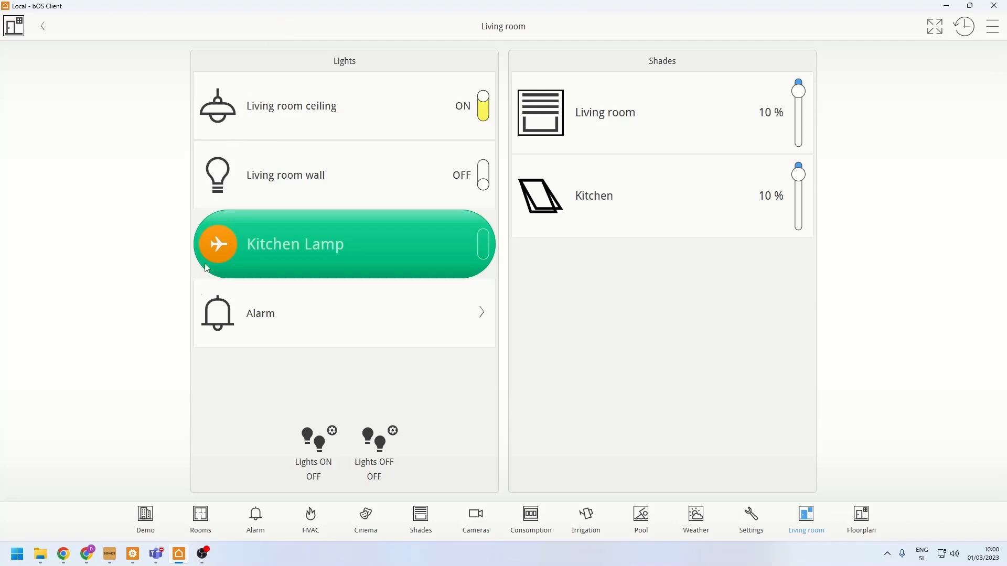
# - Switch to bOS Configurator, collapse the KNX floor 1 device, and expand the General node in the building tree
pyautogui.click(132, 555)
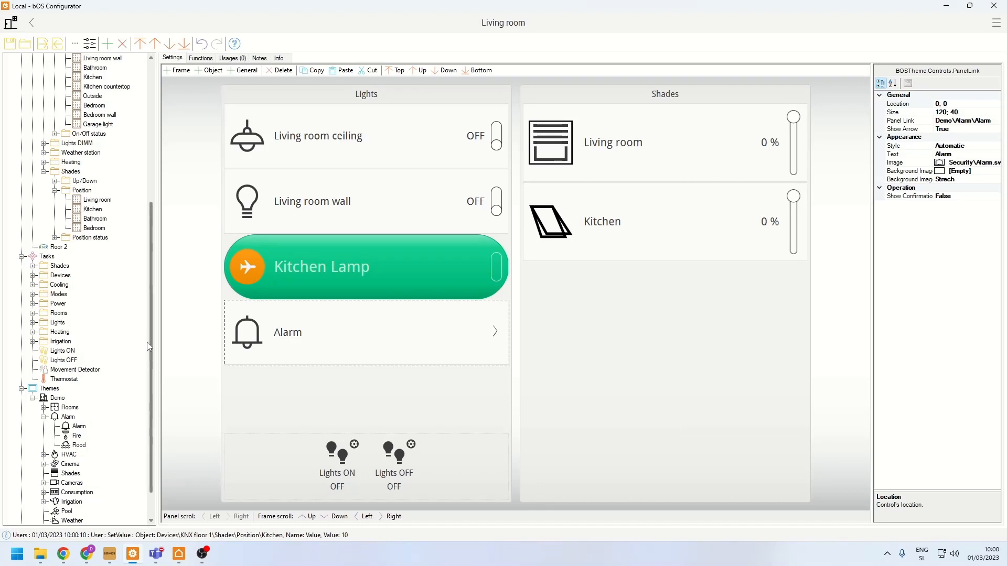
pyautogui.scroll(8, 147, 346)
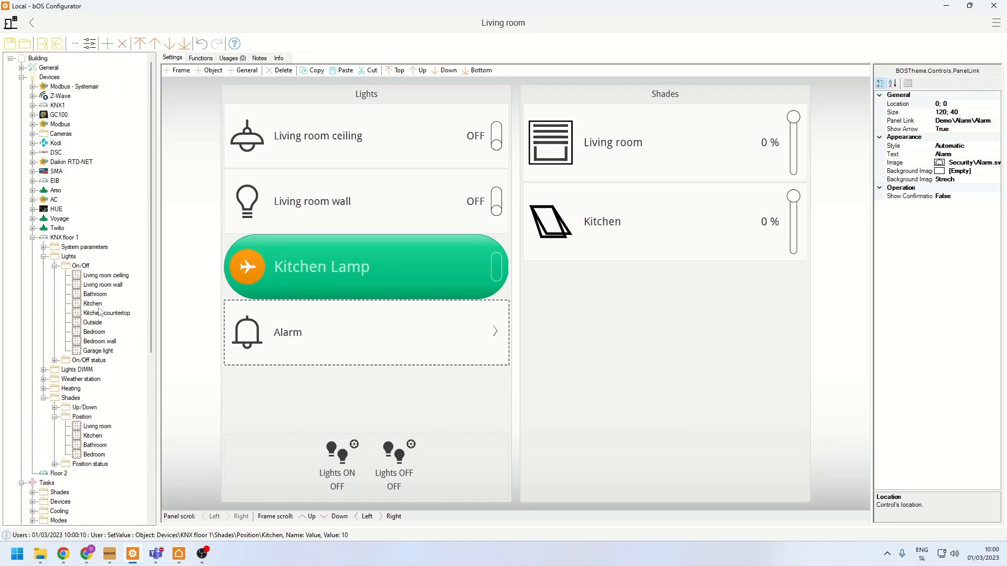
pyautogui.click(54, 266)
pyautogui.click(44, 257)
pyautogui.click(33, 238)
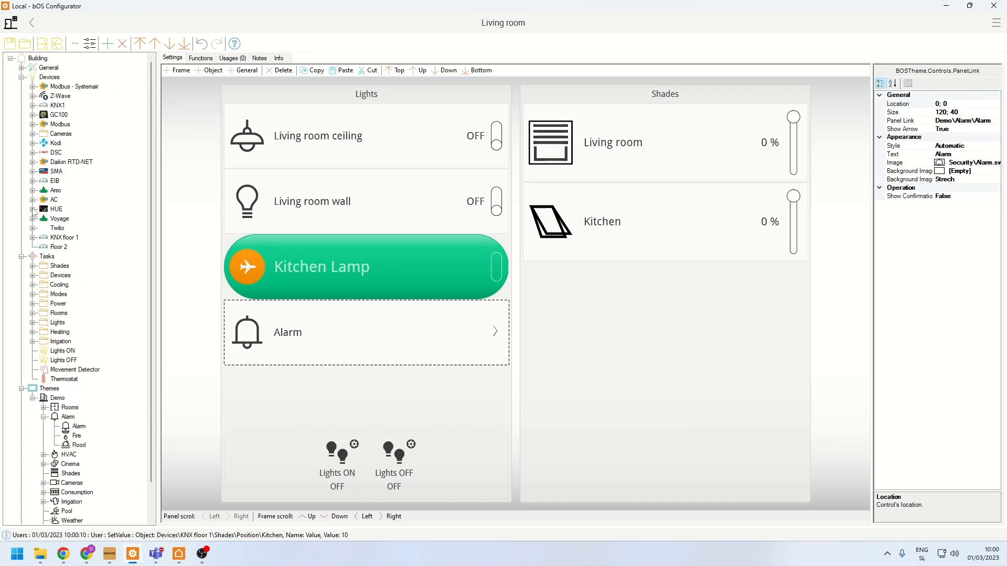
pyautogui.click(22, 68)
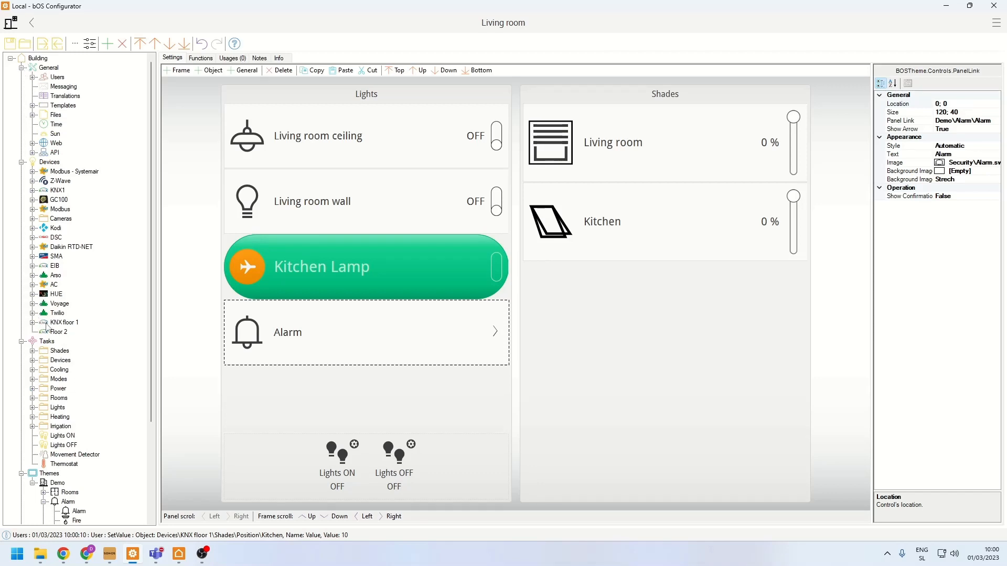
# - Open the Floorplan panel under the Demo theme
pyautogui.scroll(-1, 40, 322)
pyautogui.scroll(-3, 44, 412)
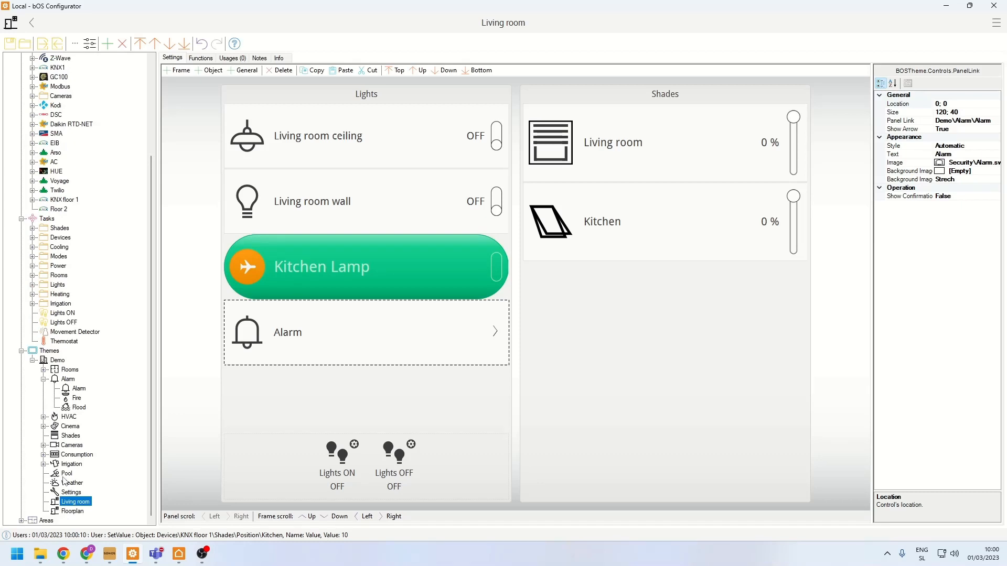
pyautogui.click(67, 512)
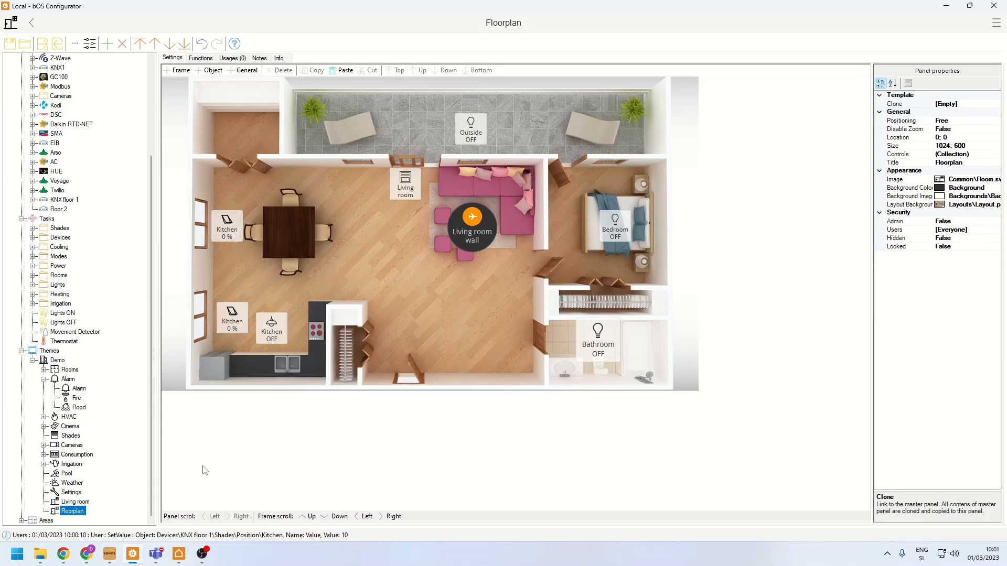
# - Switch to Chrome, open the ComfortClick Knowledge Base, and look through its General, API, Web, Devices and Tasks topics
pyautogui.moveTo(87, 554)
pyautogui.click(155, 503)
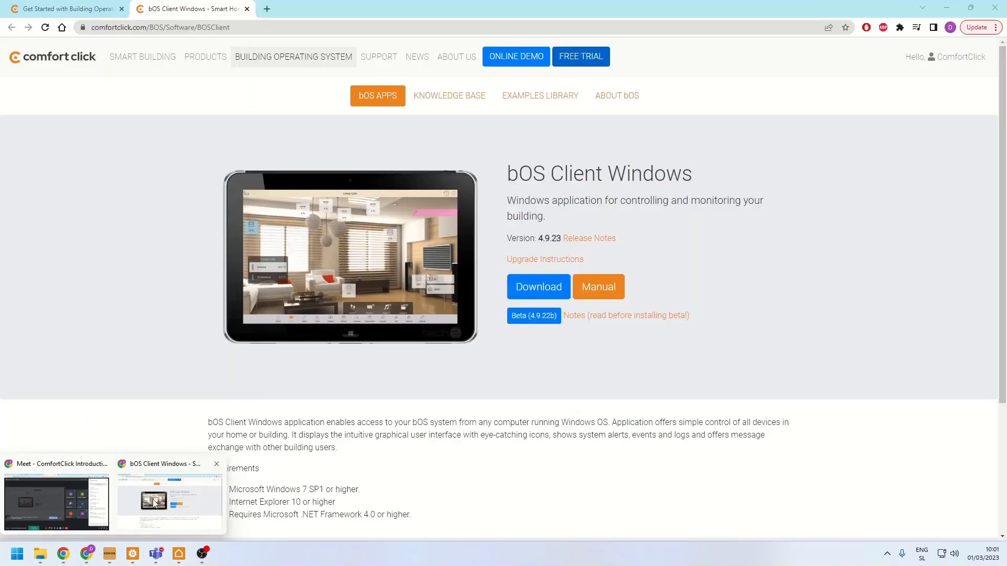
pyautogui.click(439, 104)
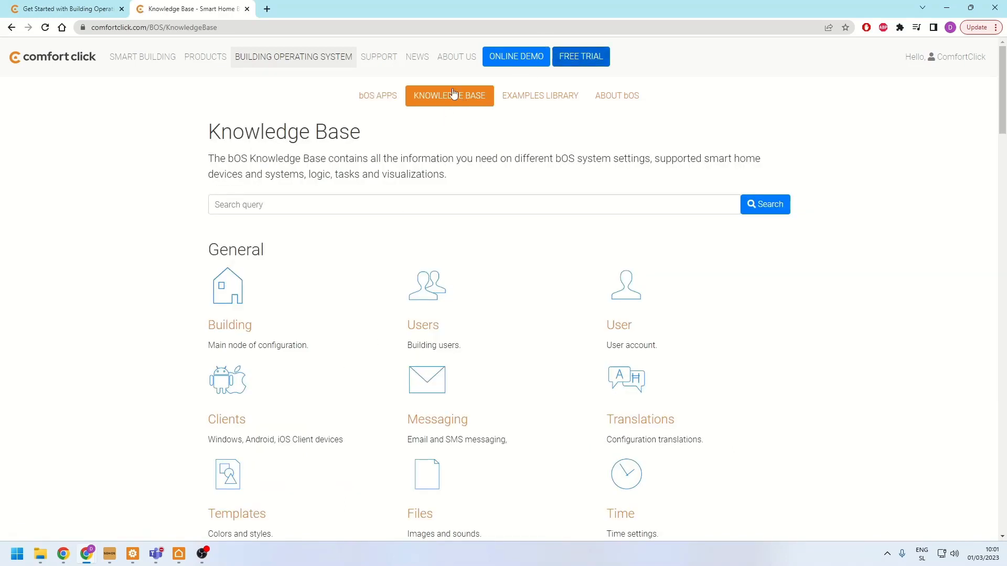
pyautogui.scroll(-14, 453, 193)
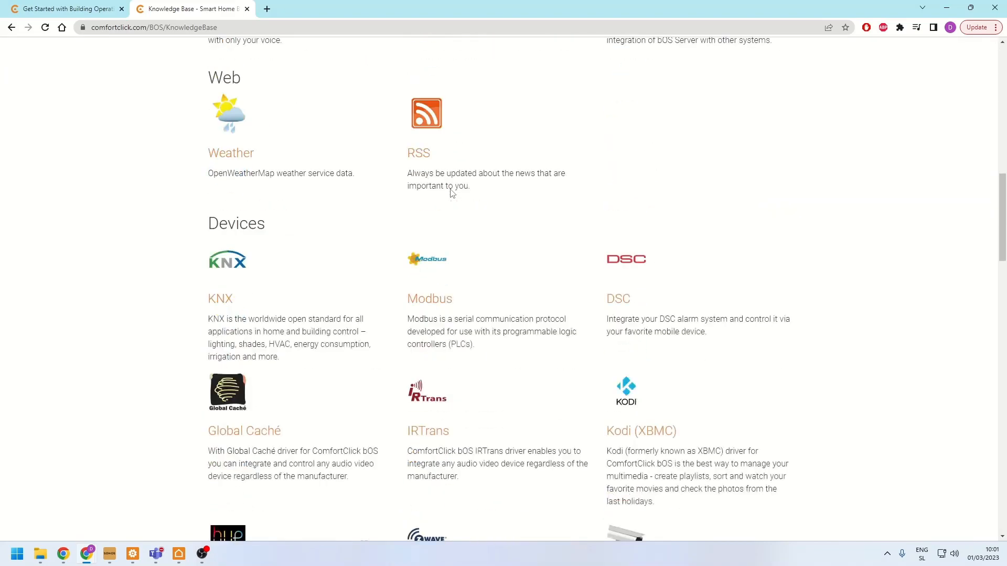
pyautogui.scroll(14, 452, 193)
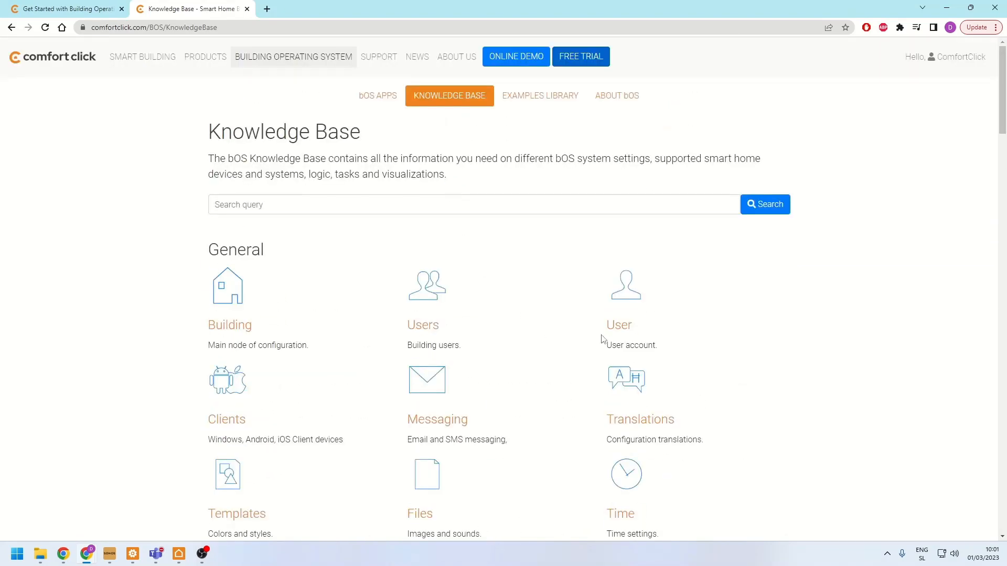
pyautogui.scroll(-18, 602, 340)
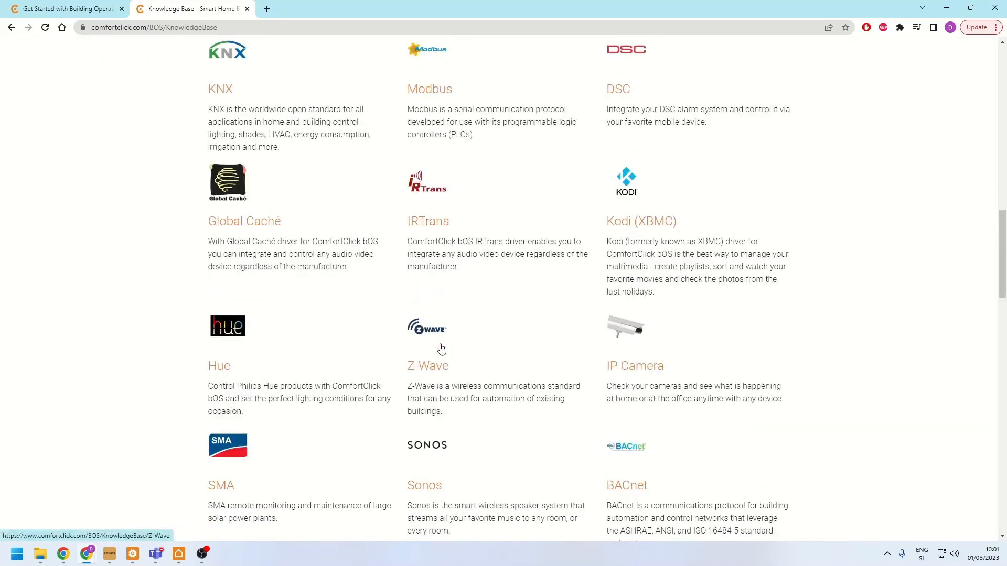
pyautogui.scroll(-15, 441, 349)
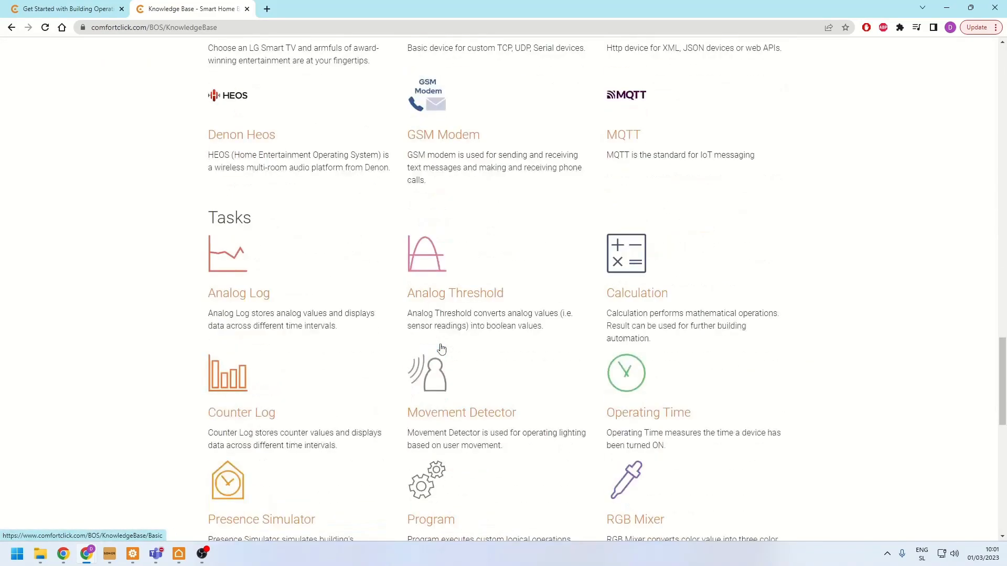
pyautogui.scroll(-7, 442, 349)
pyautogui.scroll(9, 441, 349)
pyautogui.scroll(14, 443, 349)
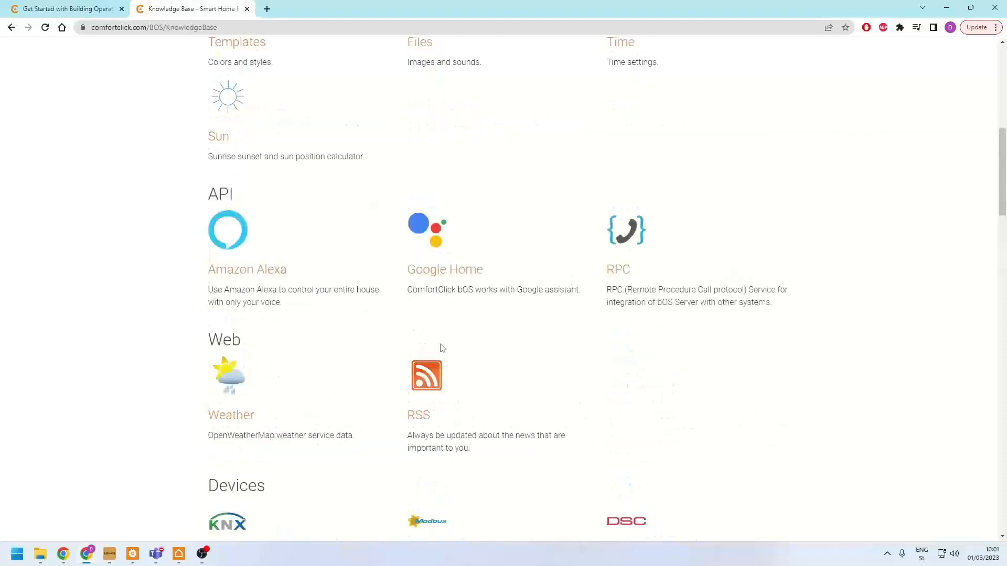
# - Open the User article, skim the tutorial video "All about ComfortClick bOS users", and read through to the user privileges
pyautogui.click(609, 271)
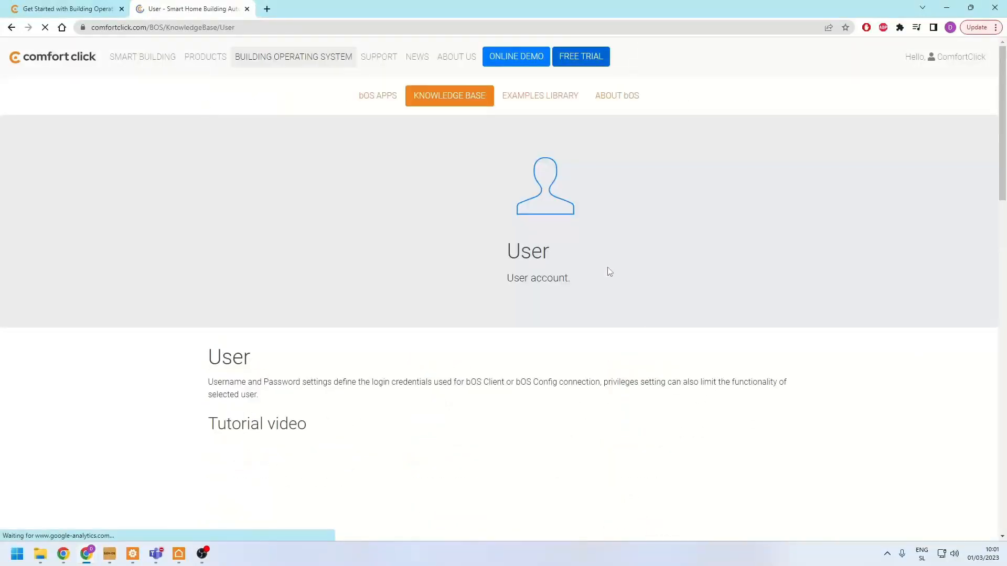
pyautogui.scroll(-7, 581, 275)
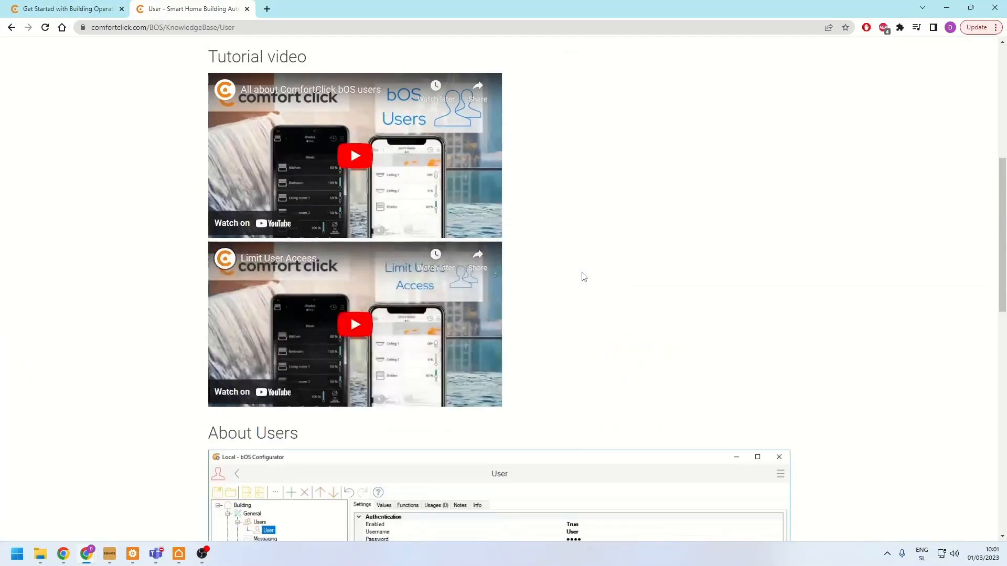
pyautogui.click(353, 153)
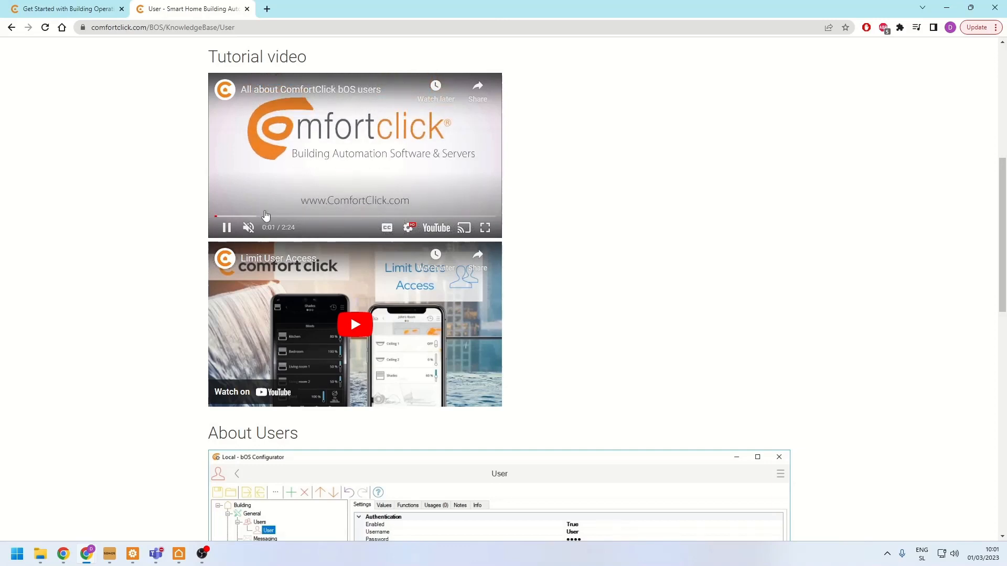
pyautogui.click(306, 216)
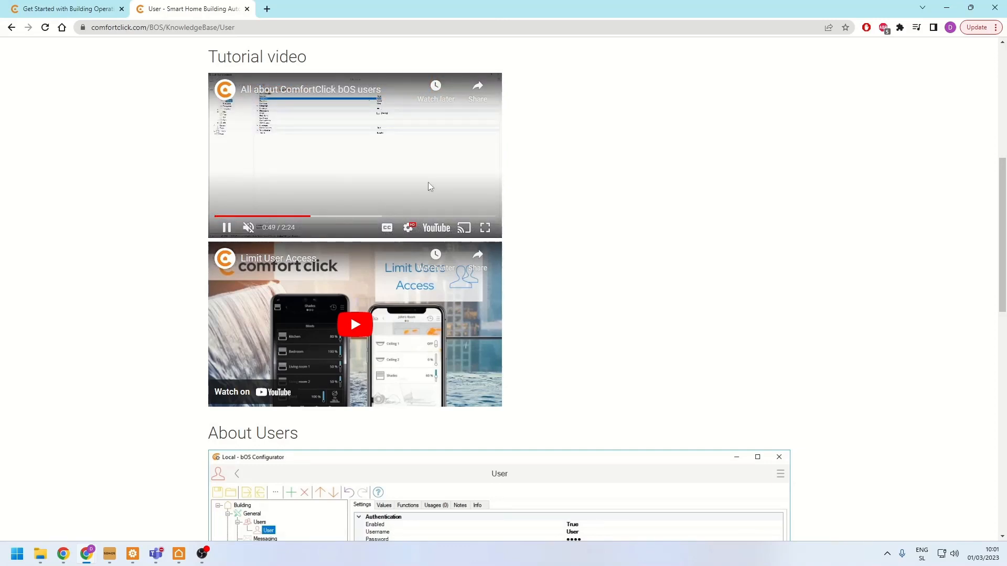
pyautogui.scroll(-9, 428, 186)
pyautogui.scroll(-5, 460, 279)
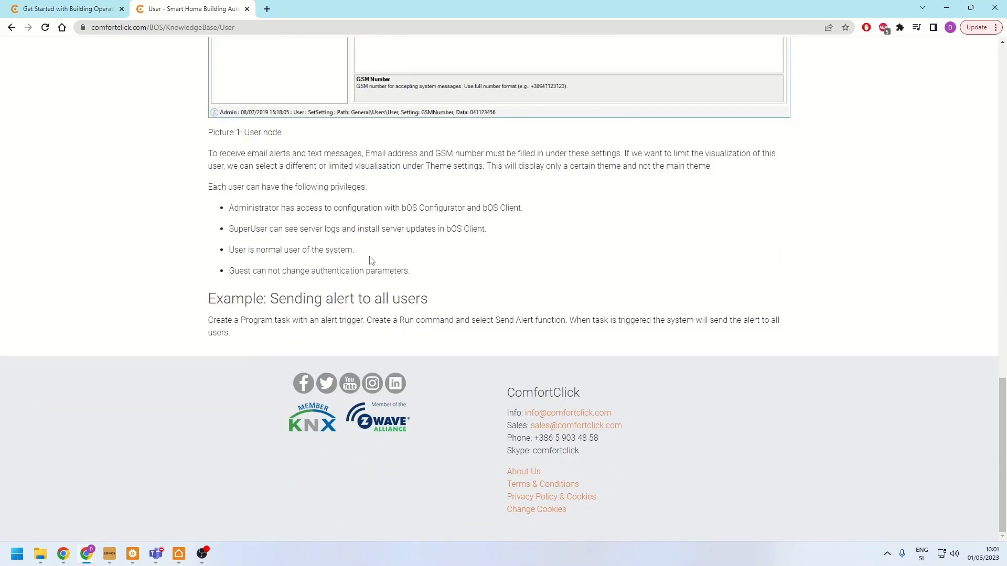
# - Open the Knowledge Base's KNX article, play "How to import an ETS project to bOS", and read through to Importing database from ETS
pyautogui.hotkey('alt', 'Left')
pyautogui.scroll(-14, 371, 260)
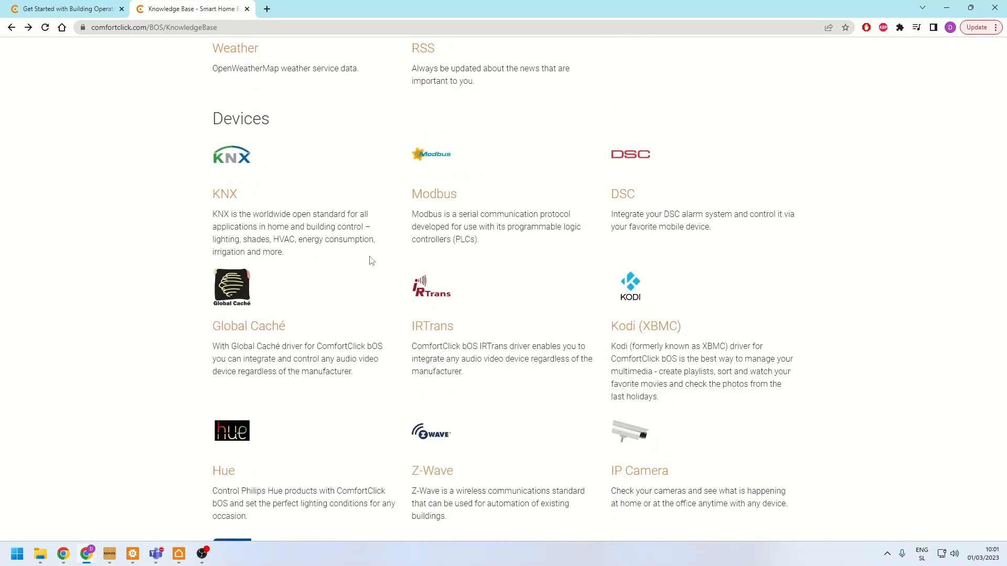
pyautogui.click(215, 199)
pyautogui.scroll(-7, 215, 199)
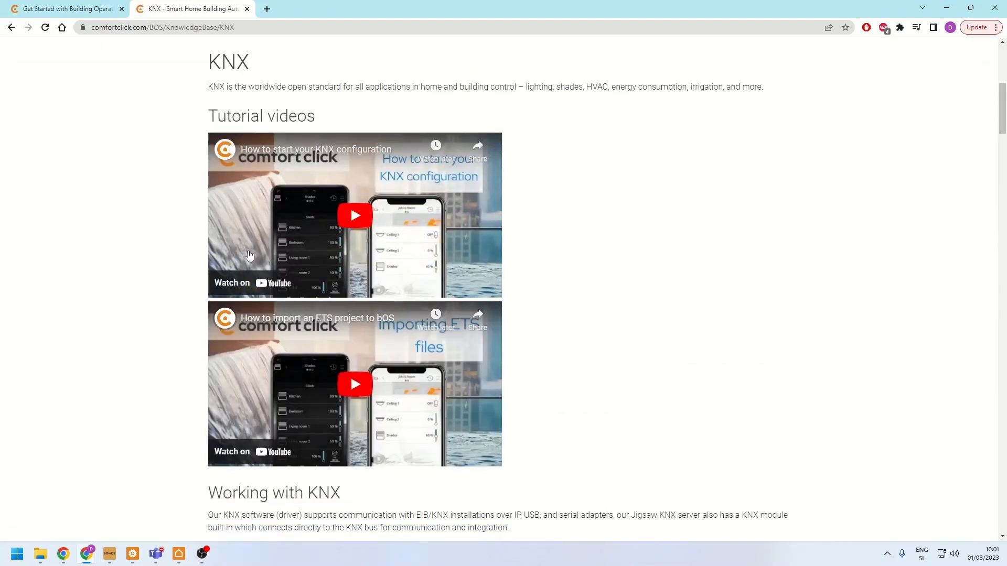
pyautogui.click(392, 426)
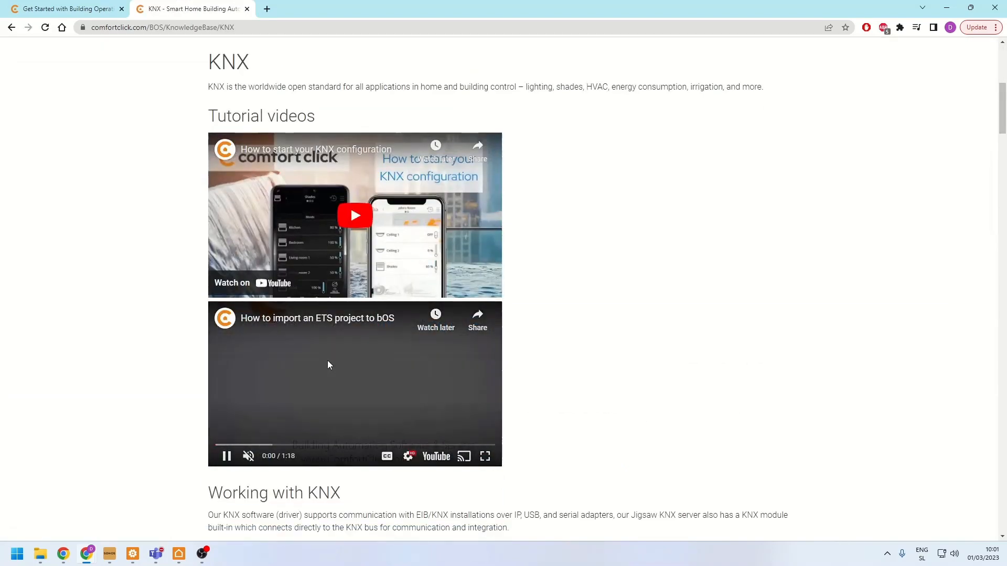
pyautogui.scroll(-15, 128, 347)
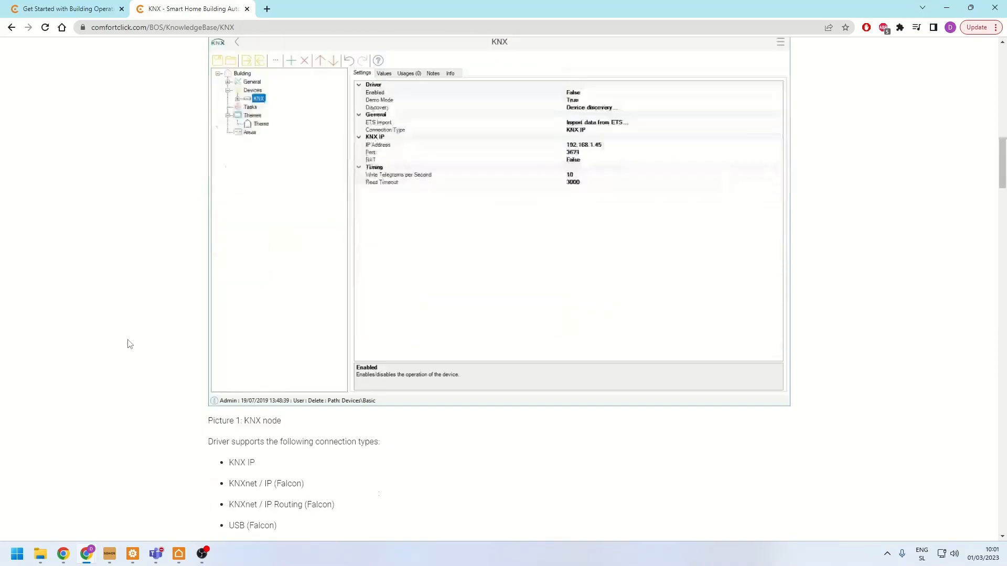
pyautogui.scroll(-8, 214, 227)
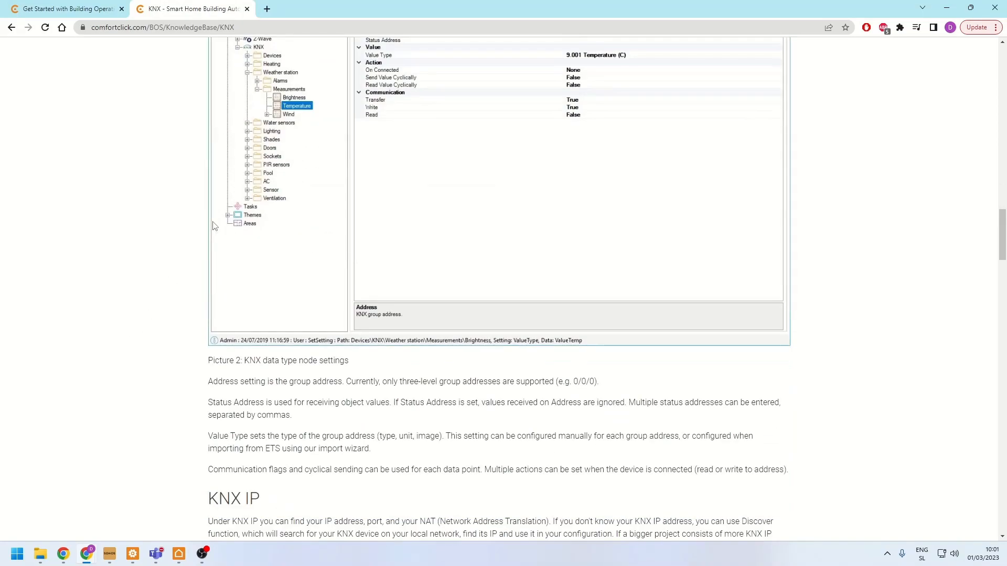
pyautogui.scroll(-6, 214, 227)
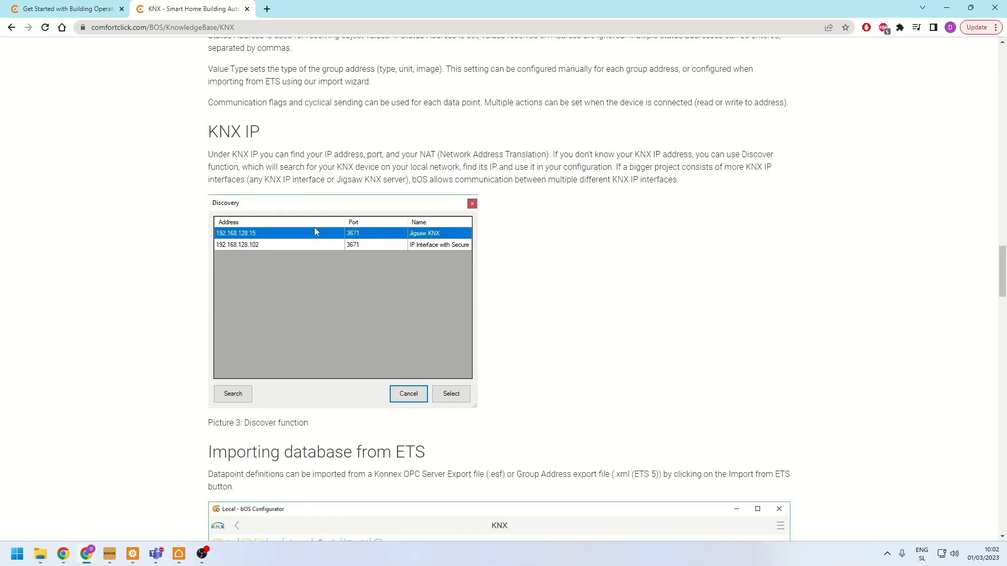
pyautogui.scroll(-7, 314, 228)
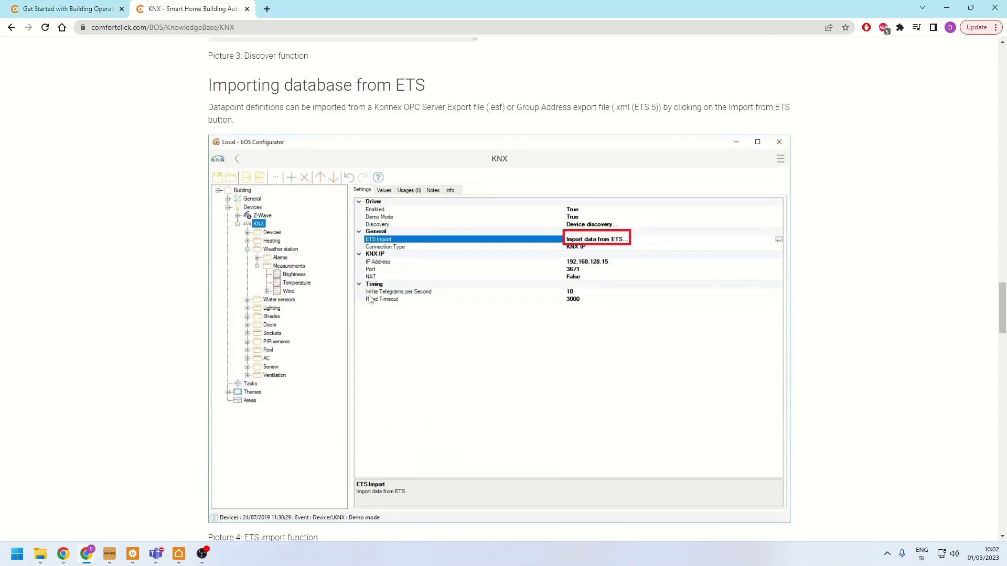
# - Open youtube.com in a new browser tab, search for "comfortclick", and display the ComfortClick channel's videos
pyautogui.click(269, 10)
pyautogui.write('youtube.com')
pyautogui.press('Return')
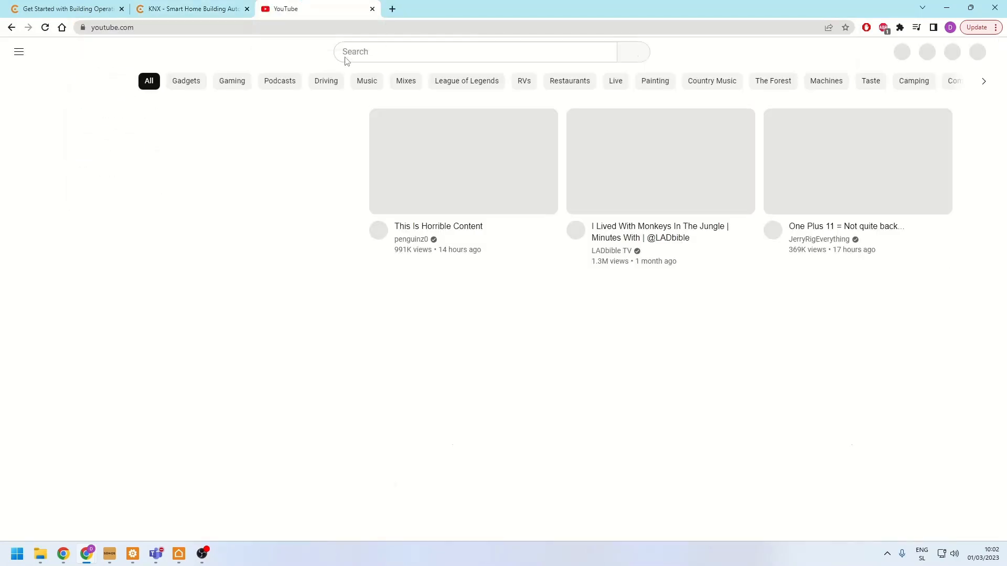
pyautogui.click(345, 52)
pyautogui.write('comfor')
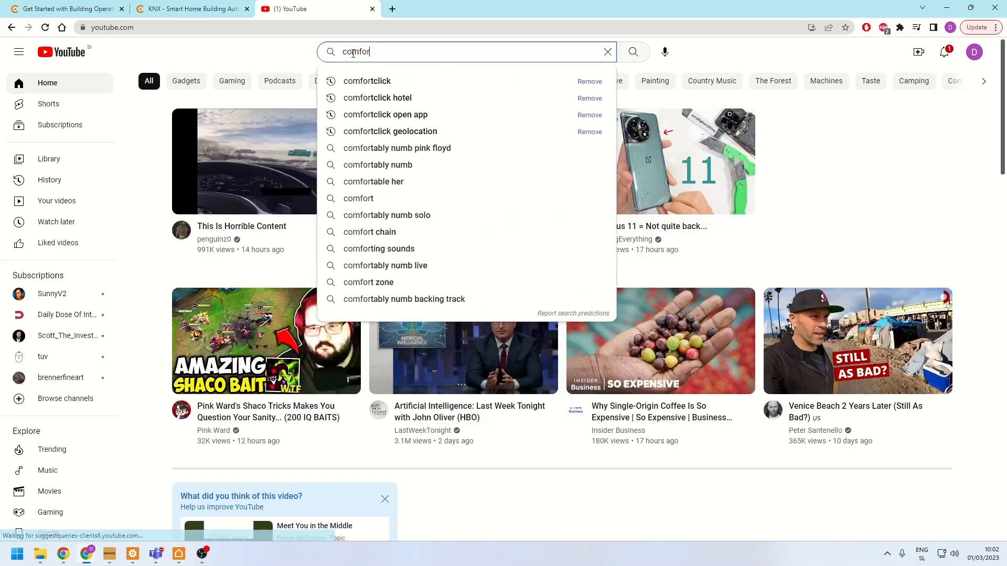
pyautogui.click(348, 82)
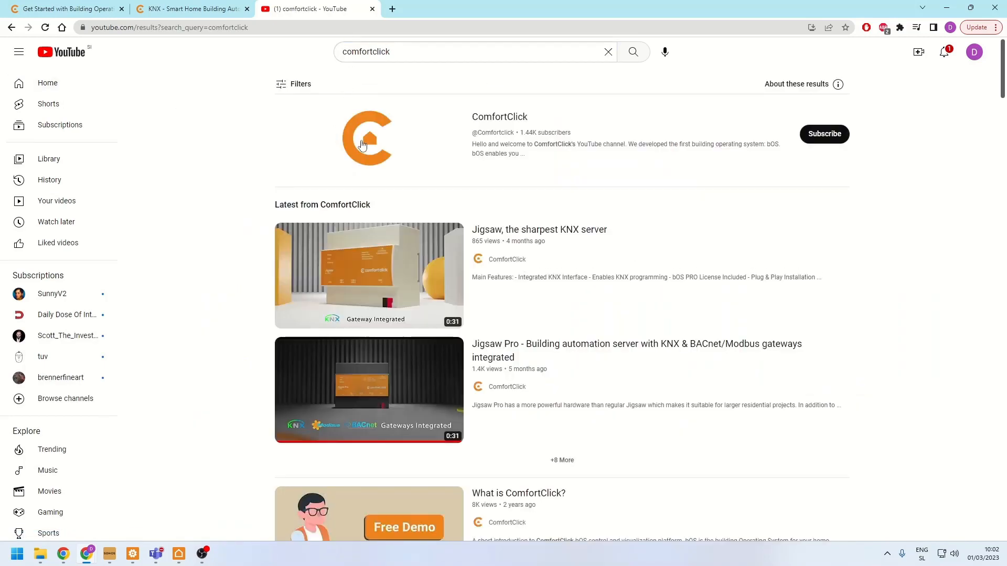
pyautogui.click(362, 145)
pyautogui.click(336, 272)
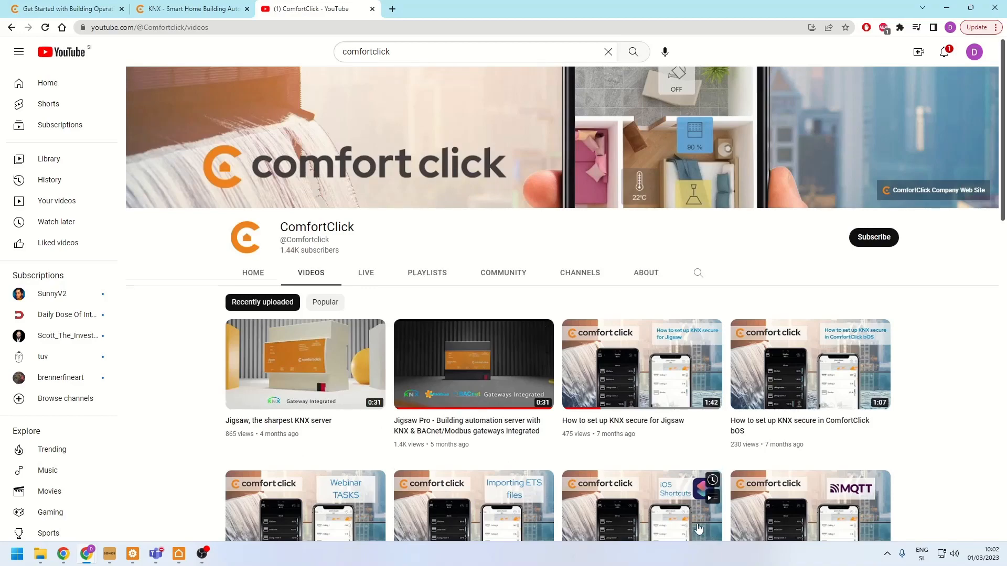
# - Look through the ComfortClick channel's uploaded videos, from the oldest tutorials back up to the training courses and integration guides
pyautogui.scroll(-20, 523, 367)
pyautogui.scroll(-20, 523, 367)
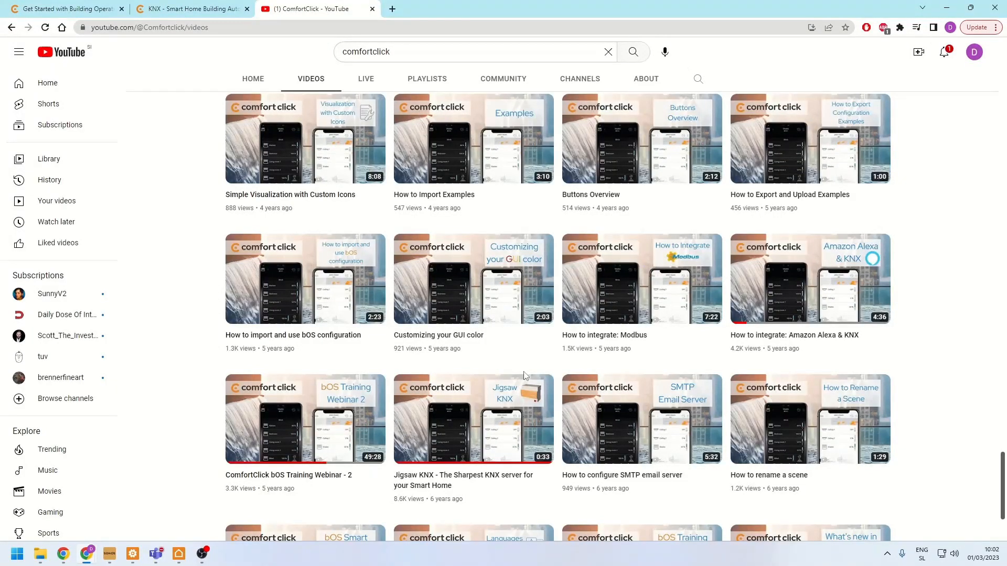
pyautogui.scroll(10, 524, 376)
pyautogui.moveTo(489, 265)
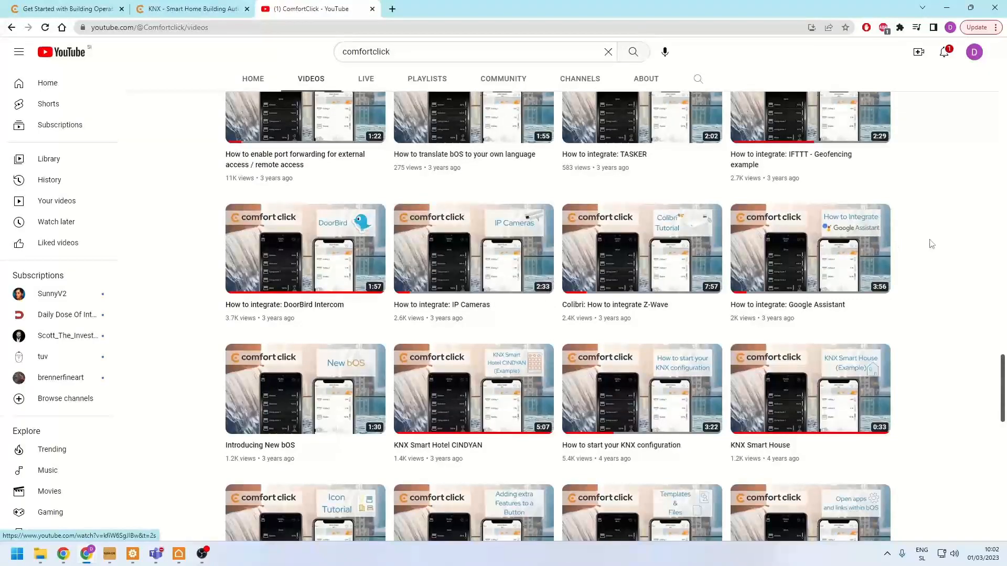
pyautogui.scroll(1, 571, 415)
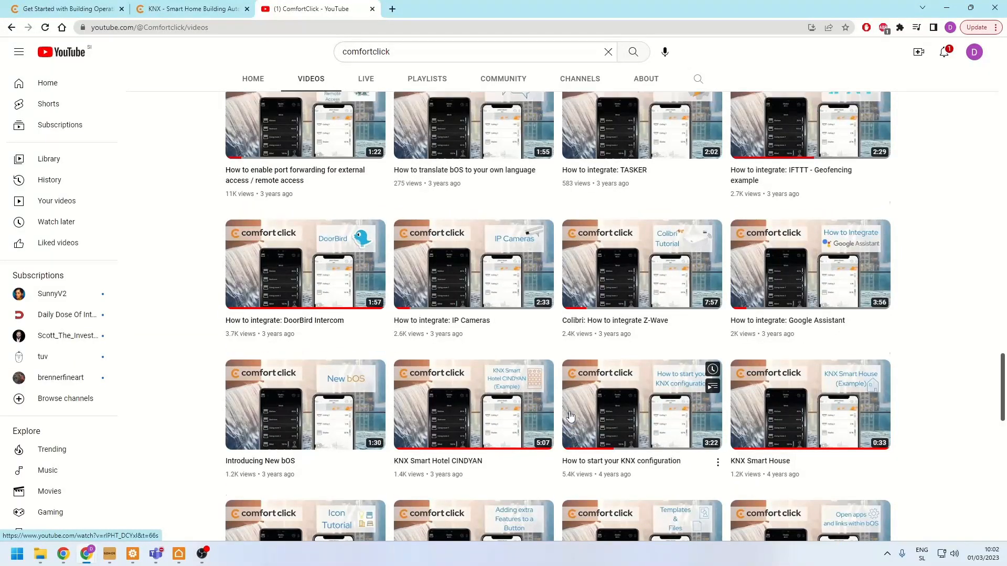
pyautogui.scroll(15, 570, 416)
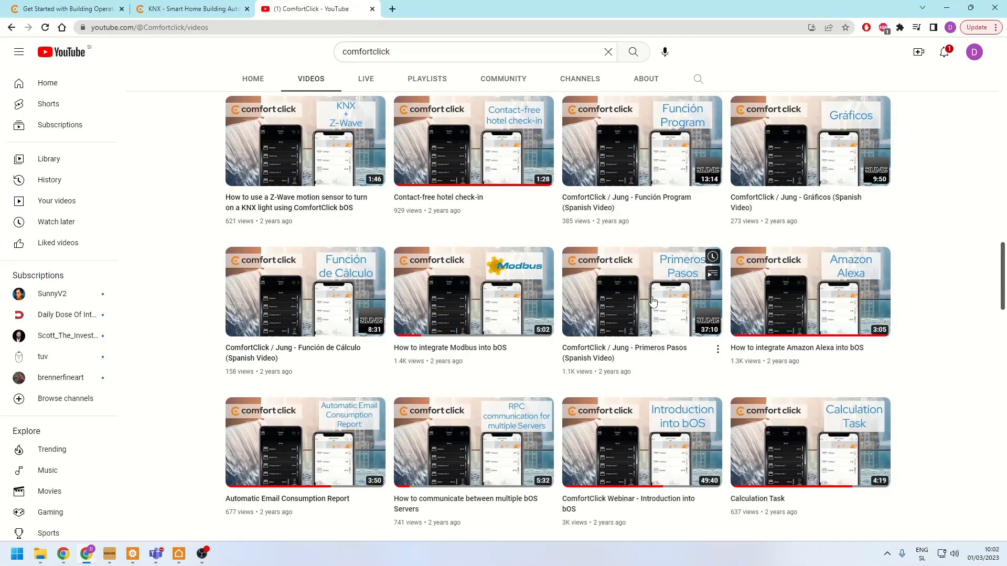
pyautogui.scroll(15, 653, 300)
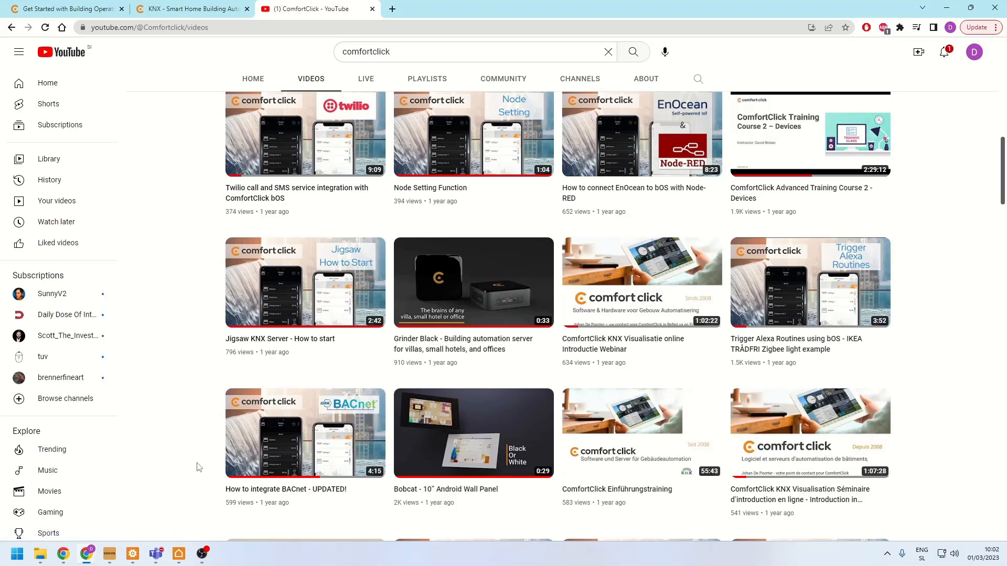
# - Switch to bOS Configurator and collapse the Tasks and Themes branches of the Building tree
pyautogui.click(132, 554)
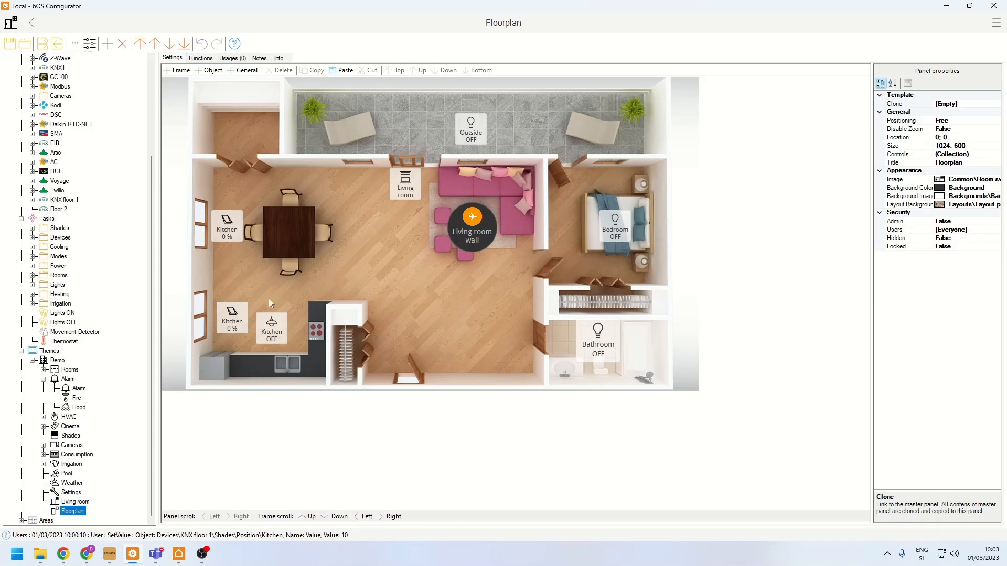
pyautogui.scroll(5, 60, 231)
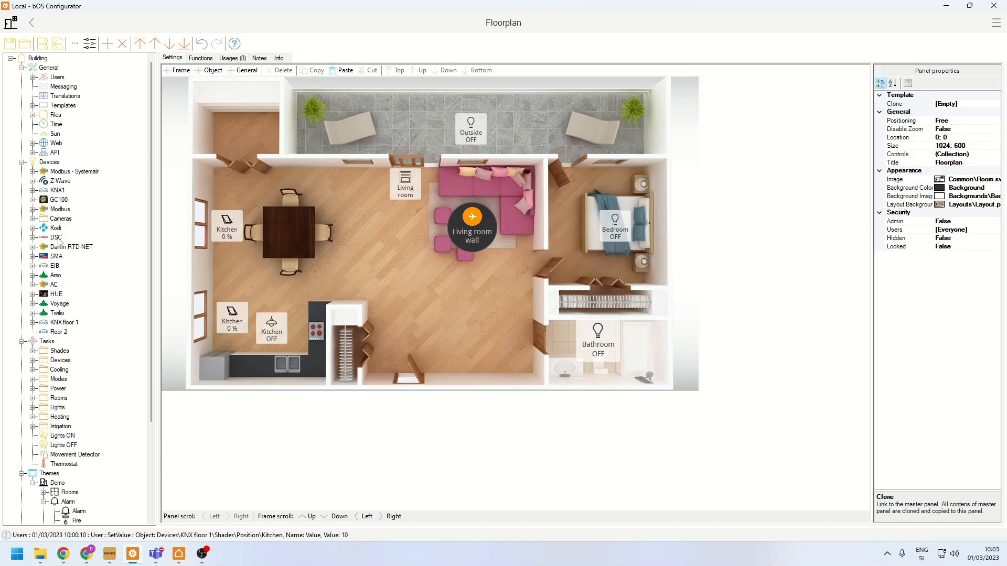
pyautogui.click(22, 341)
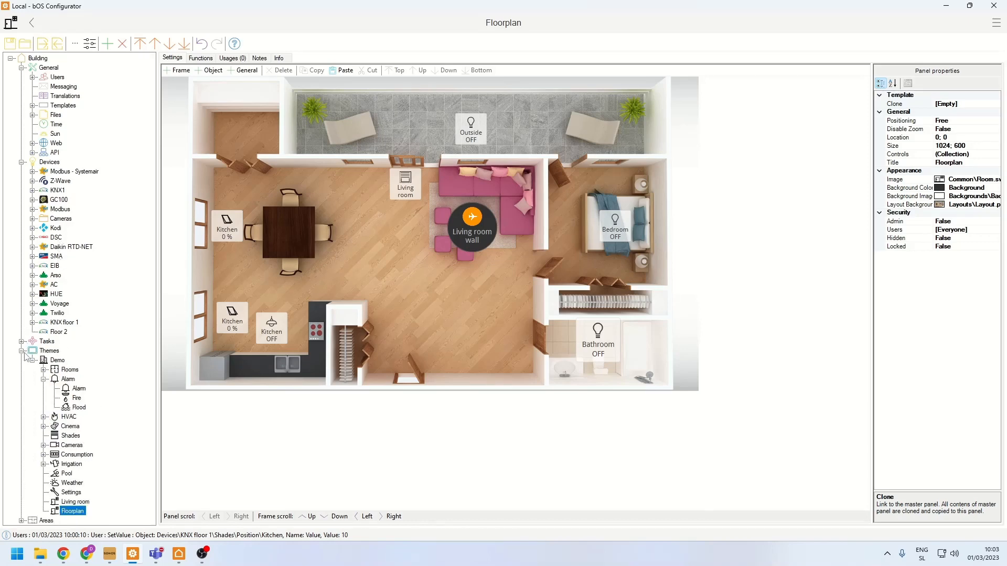
pyautogui.click(32, 360)
pyautogui.click(22, 351)
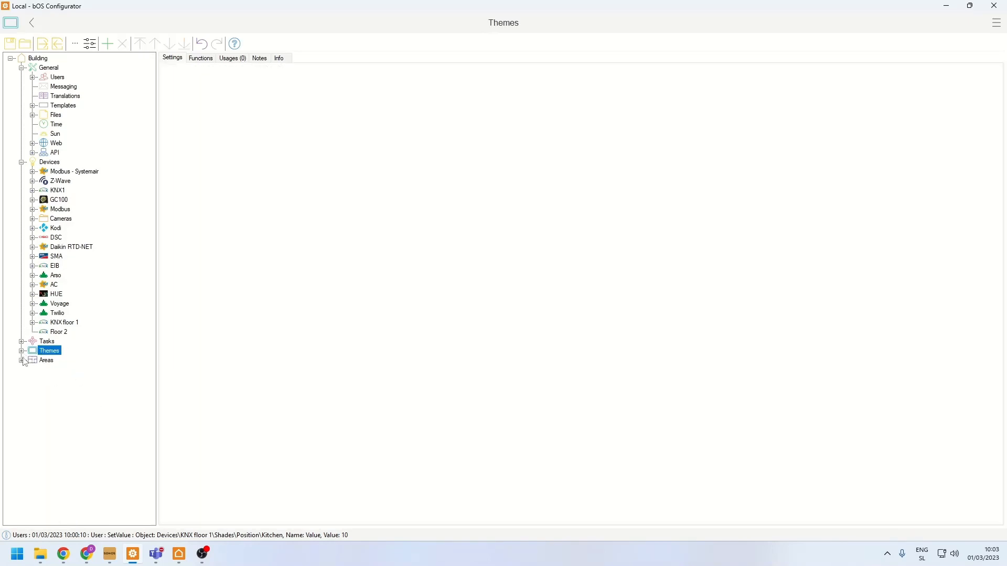
# - Expand Areas down to the Hotel area's General folder, and check the commands available for Areas
pyautogui.click(21, 360)
pyautogui.click(33, 369)
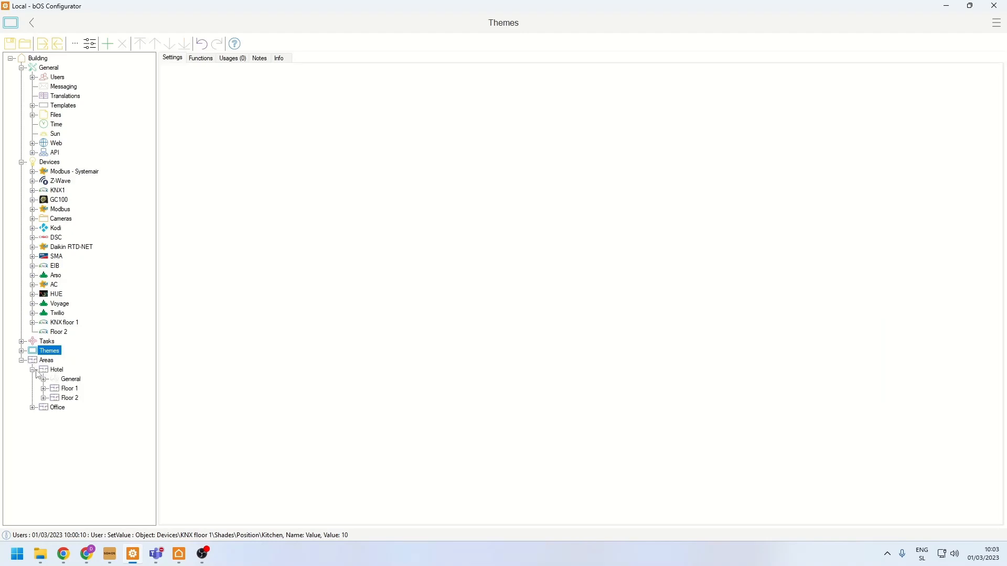
pyautogui.click(45, 361)
pyautogui.rightClick(45, 360)
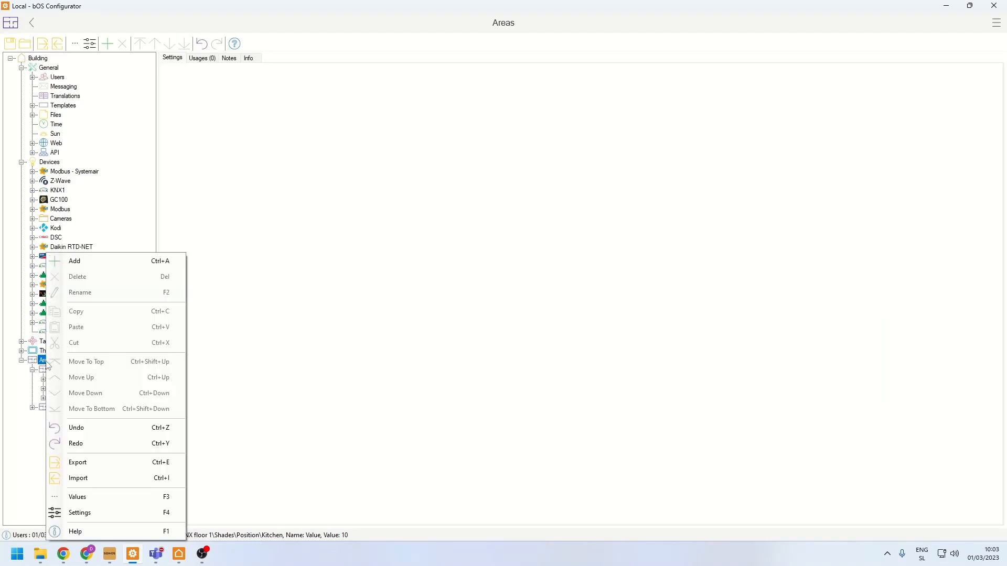
pyautogui.click(288, 264)
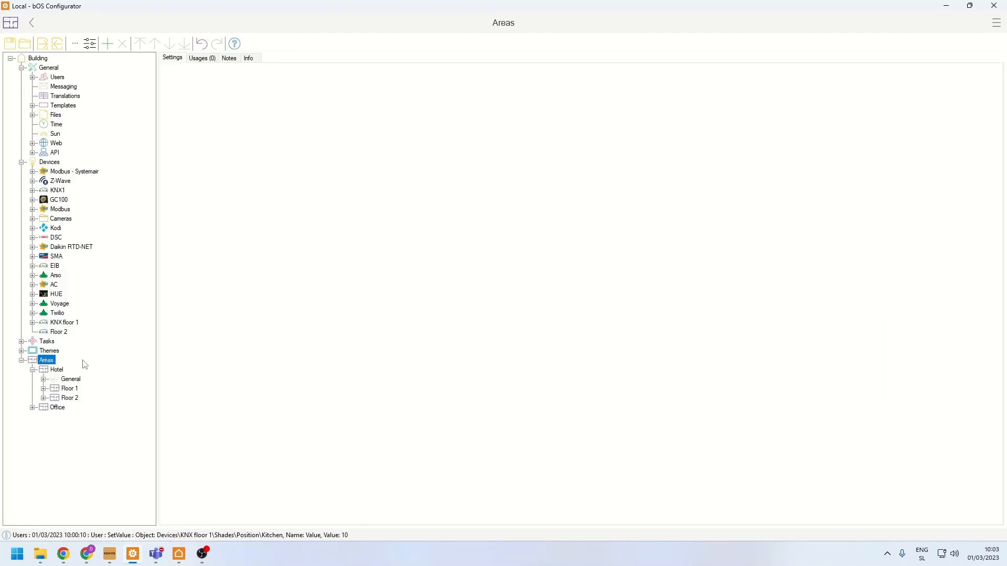
pyautogui.click(44, 380)
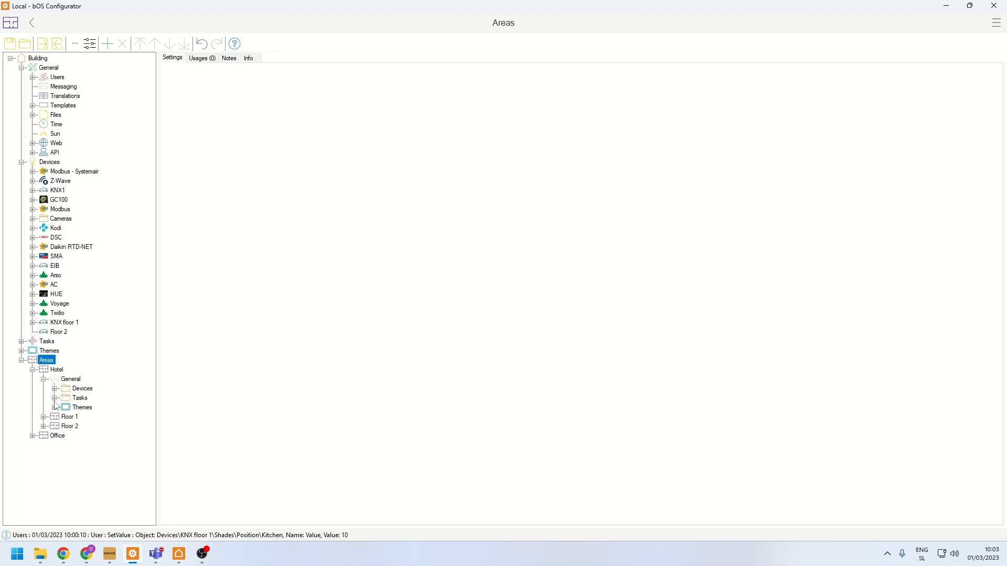
# - Collapse the building's Devices and General branches, and examine the devices, tasks and theme panels in the Hotel area's General folder
pyautogui.click(22, 162)
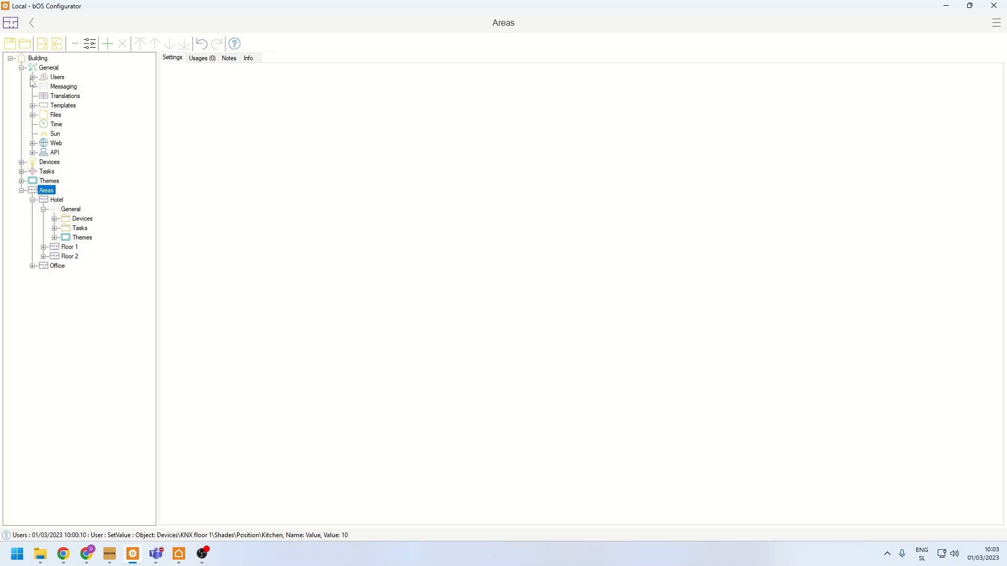
pyautogui.click(22, 68)
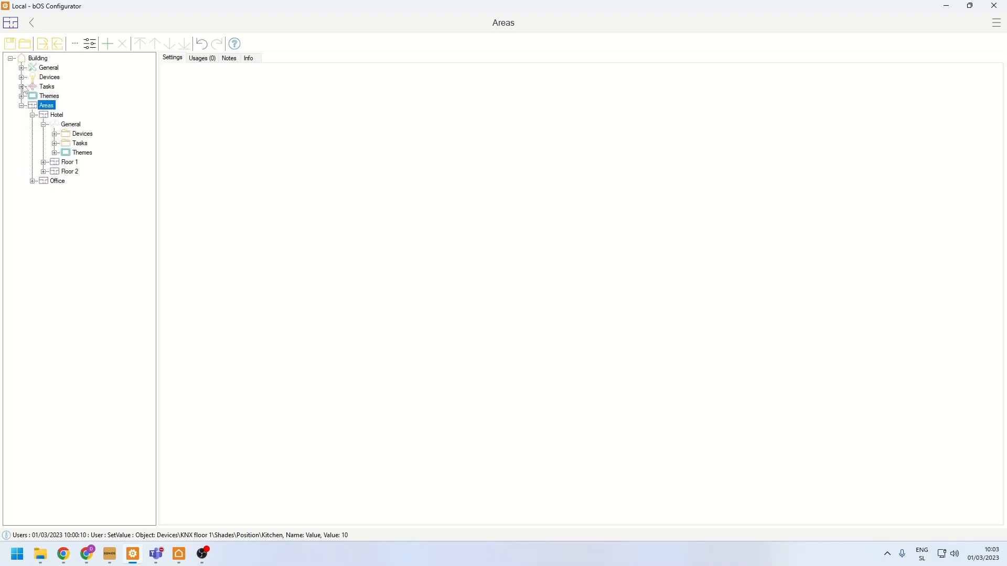
pyautogui.click(54, 134)
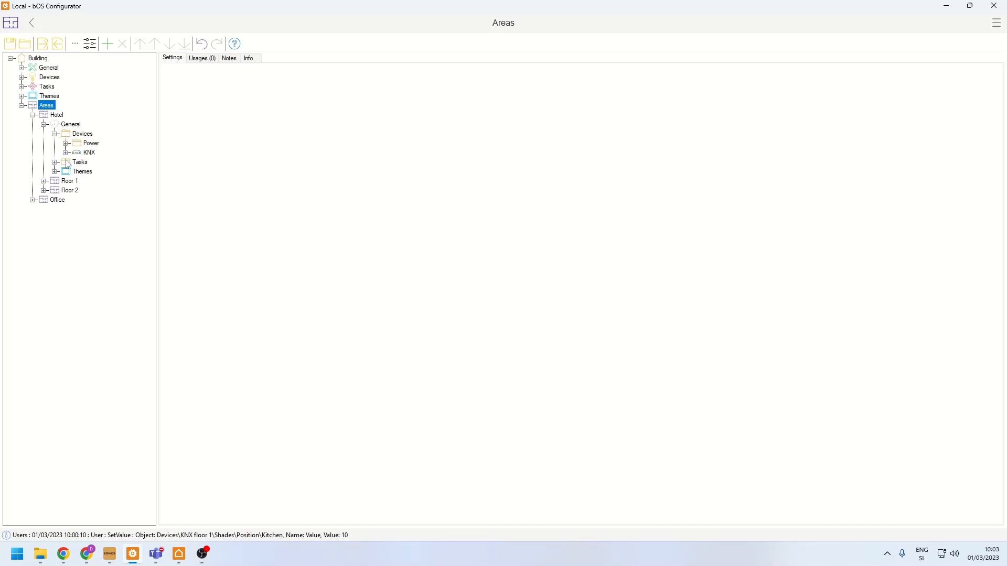
pyautogui.click(54, 163)
pyautogui.click(54, 219)
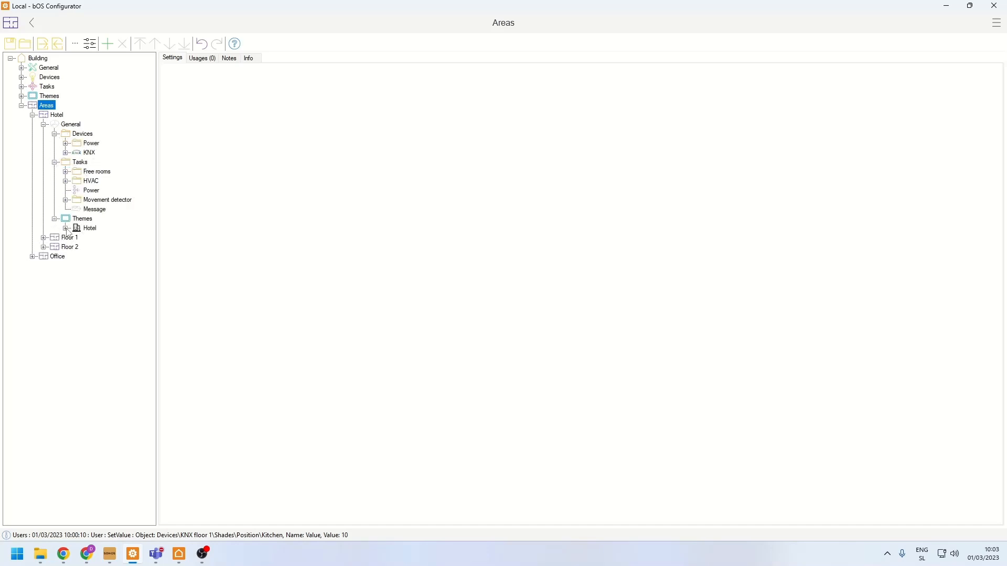
pyautogui.click(66, 229)
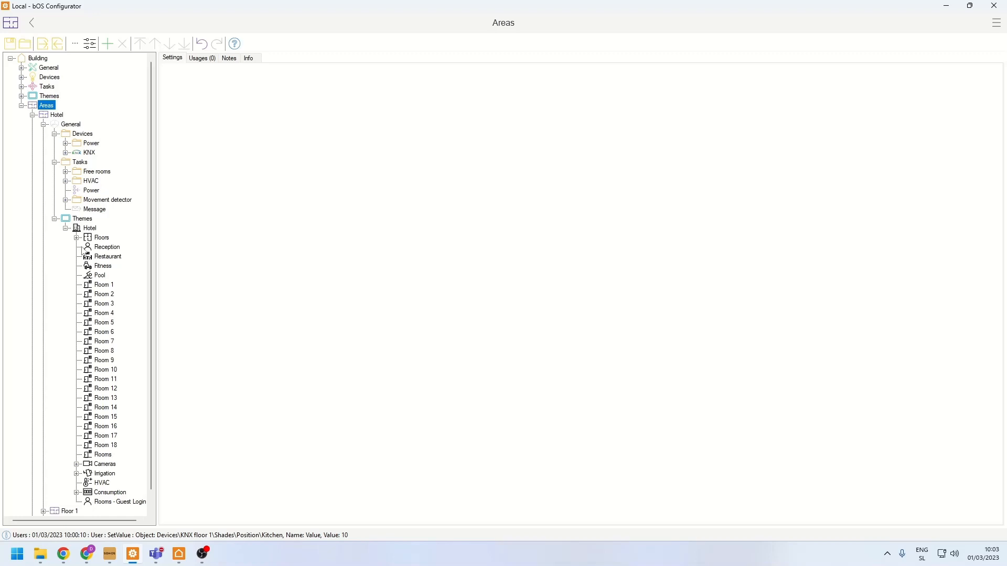
pyautogui.click(66, 229)
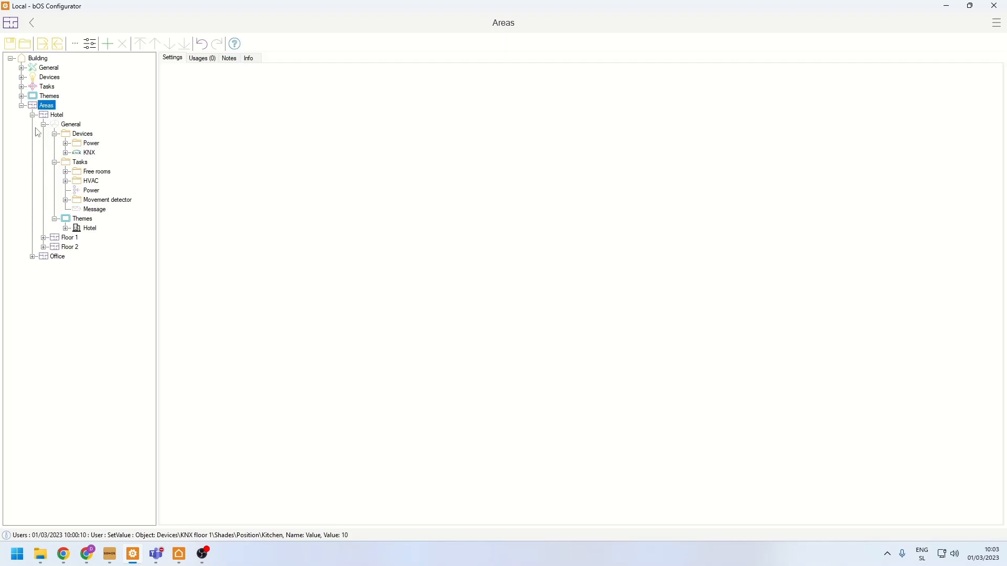
# - Expand the building's Devices branch again and compare it with the Devices, Tasks and Themes folders of the Hotel area
pyautogui.click(22, 78)
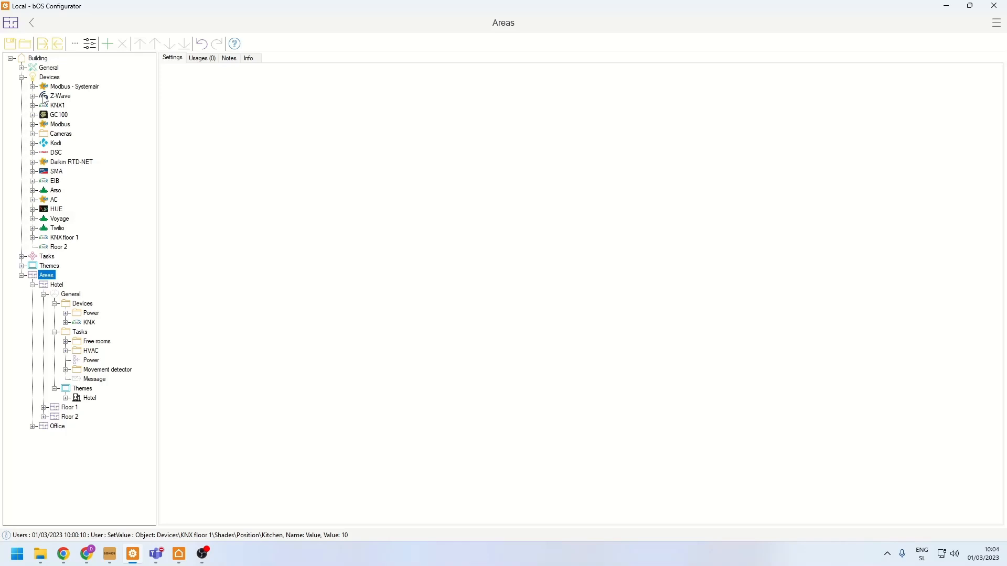
pyautogui.click(32, 284)
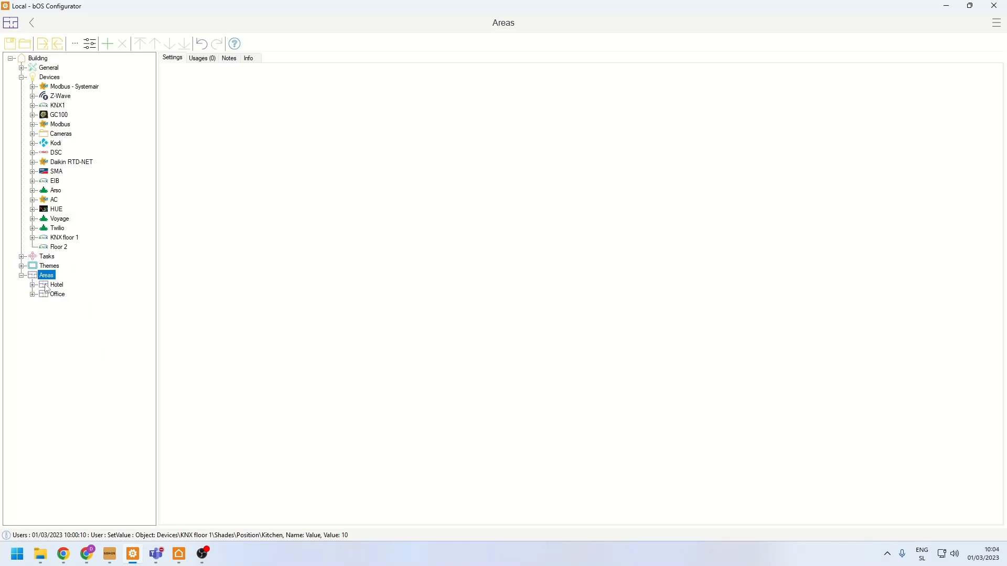
pyautogui.click(32, 284)
pyautogui.click(43, 295)
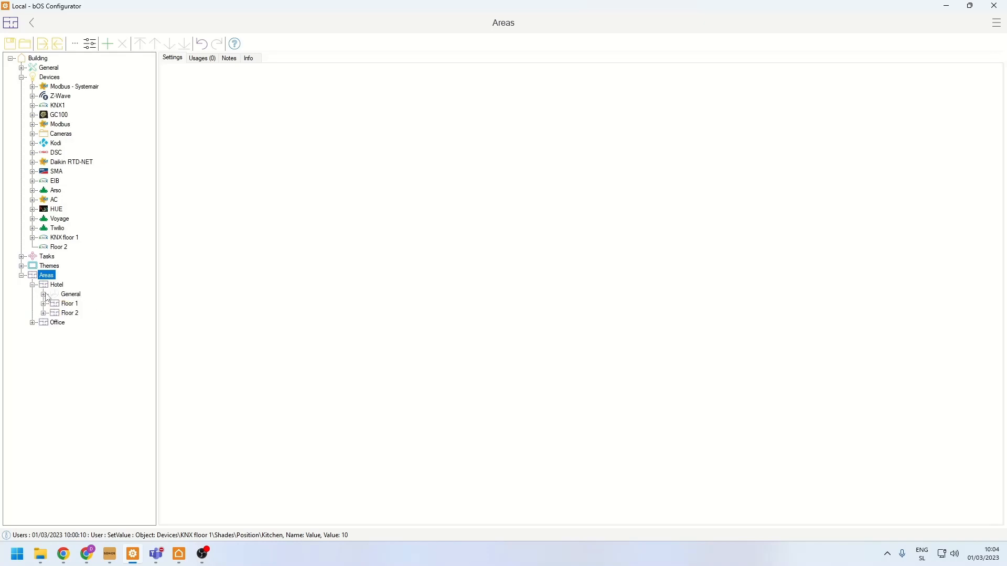
pyautogui.click(44, 295)
pyautogui.click(54, 304)
pyautogui.click(54, 313)
pyautogui.click(55, 323)
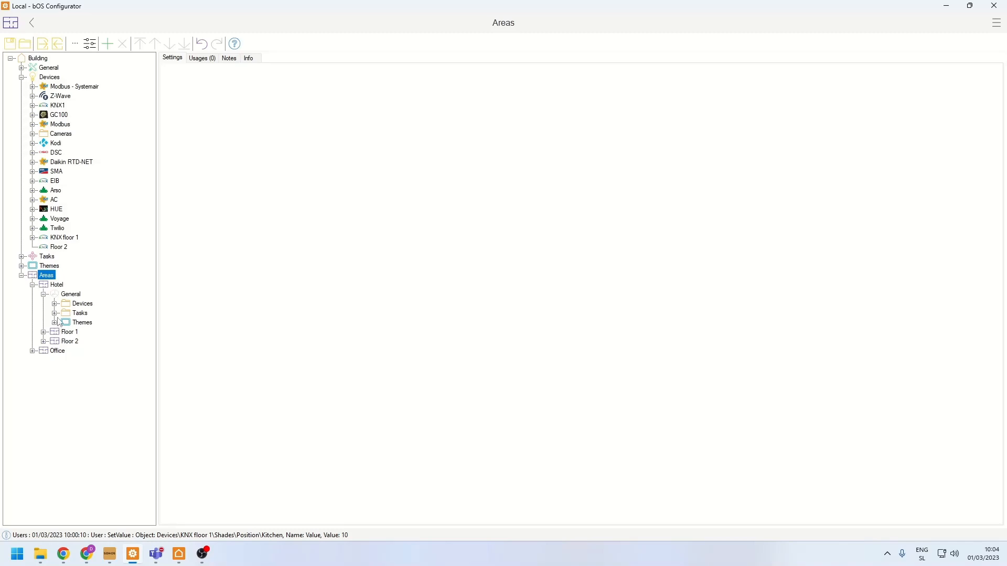
pyautogui.click(54, 313)
pyautogui.click(55, 313)
# - Display the object types that can be added under KNX floor 1, enlarge the Add dialog, and highlight 029.000 8Byte Signed
pyautogui.click(67, 245)
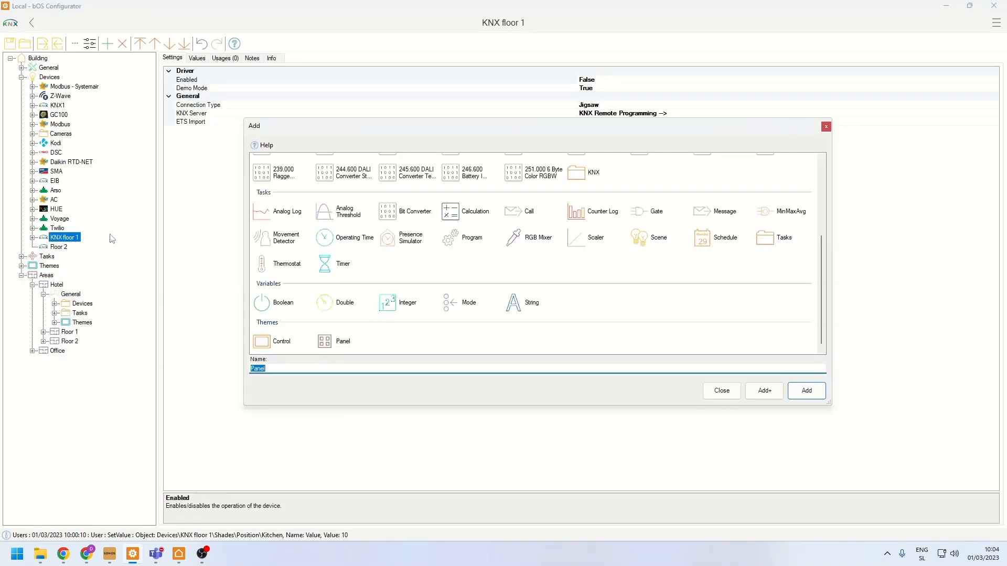
pyautogui.moveTo(834, 407); pyautogui.dragTo(889, 495)
pyautogui.scroll(1, 636, 320)
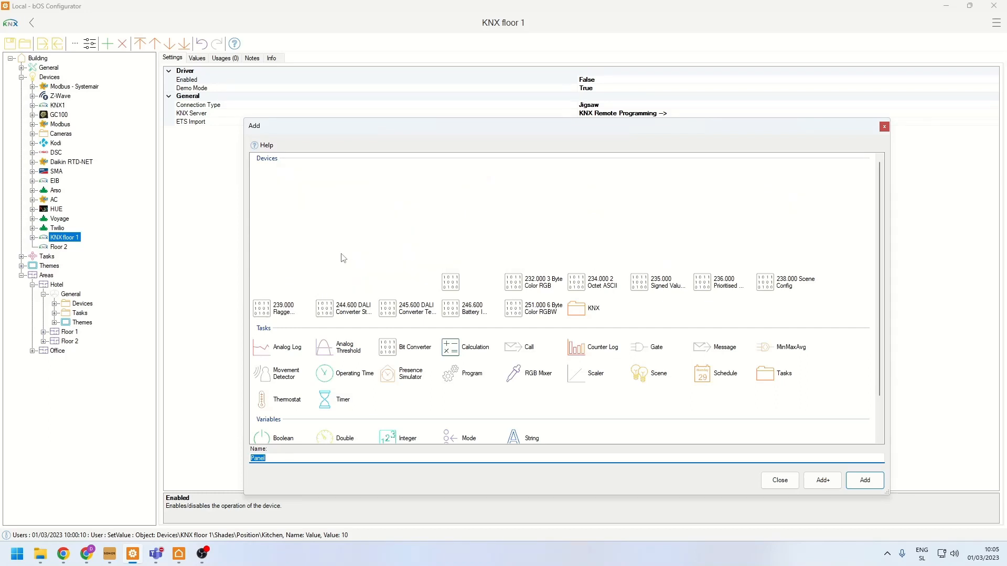
pyautogui.click(342, 258)
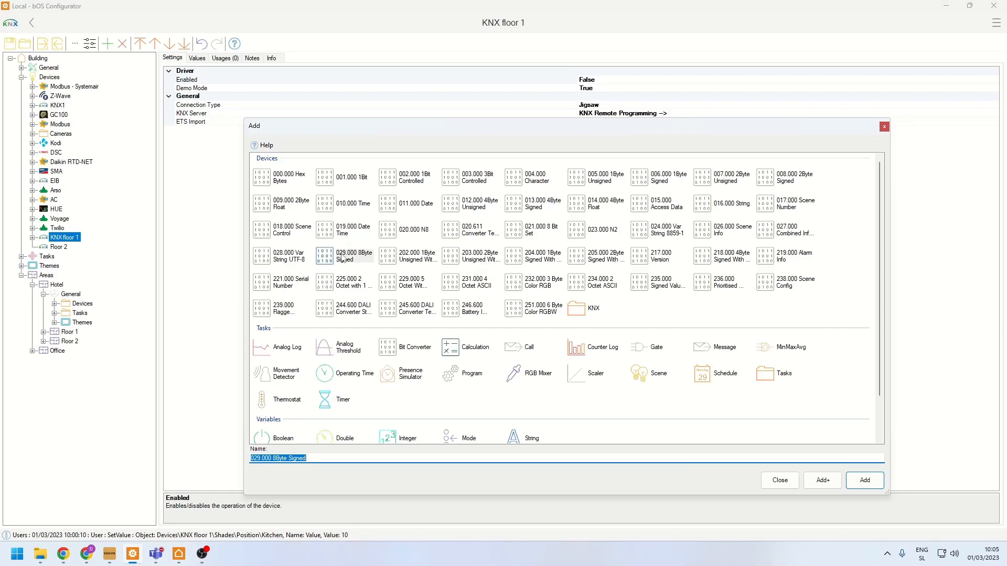
# - Switch to Chrome and, from the Knowledge Base's KNX page, open the account's Support Tickets and a blank new ticket form
pyautogui.click(88, 560)
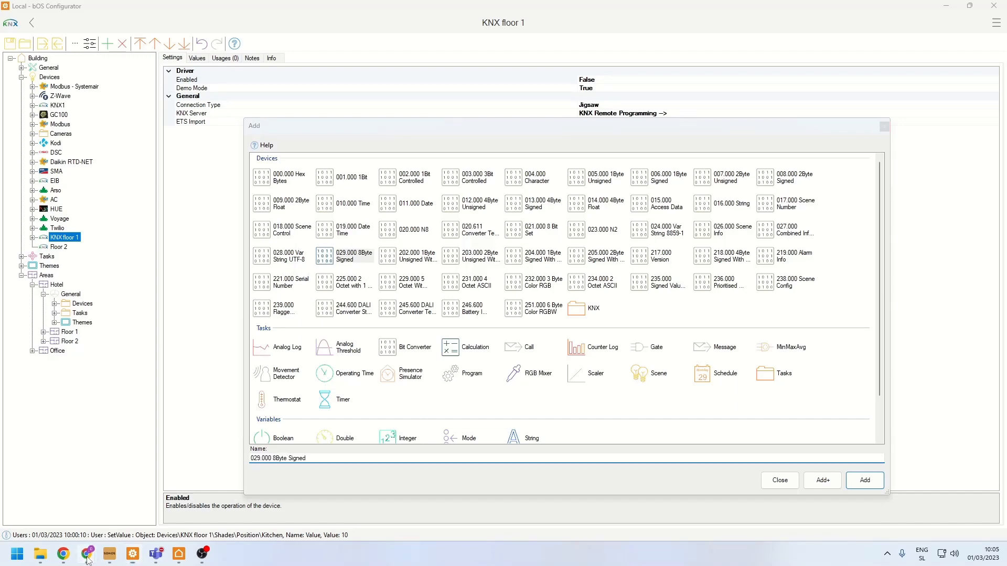
pyautogui.click(156, 507)
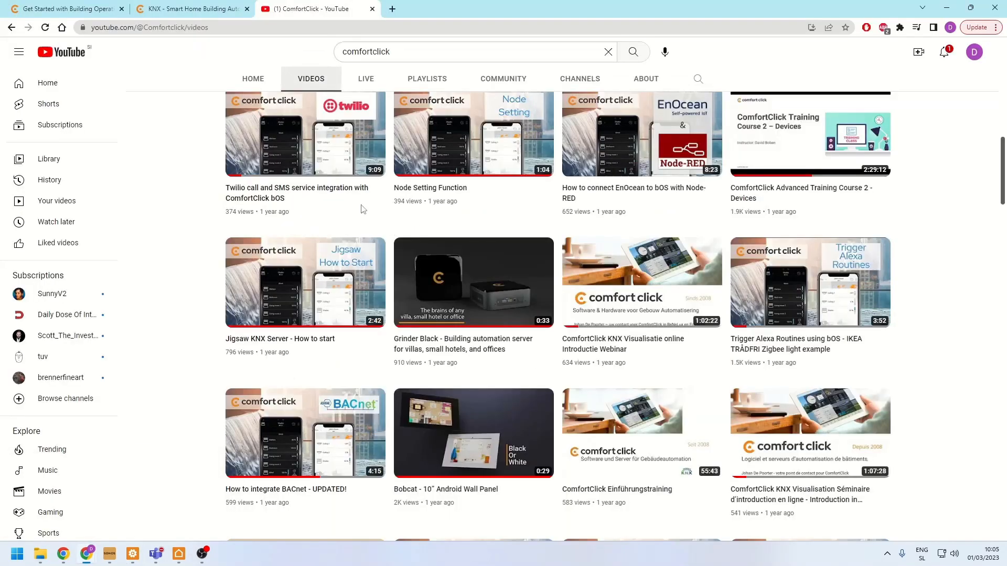
pyautogui.click(193, 5)
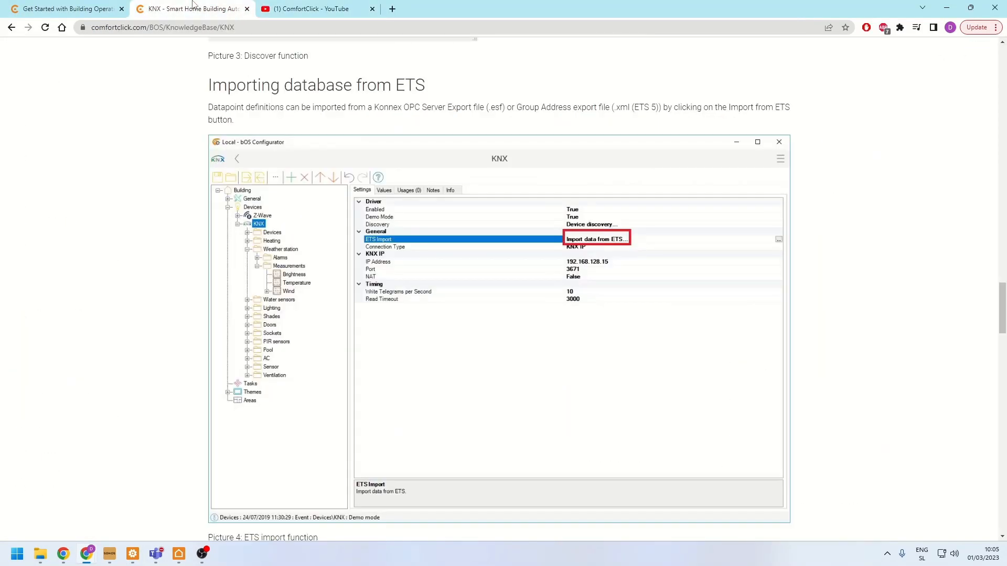
pyautogui.scroll(20, 393, 289)
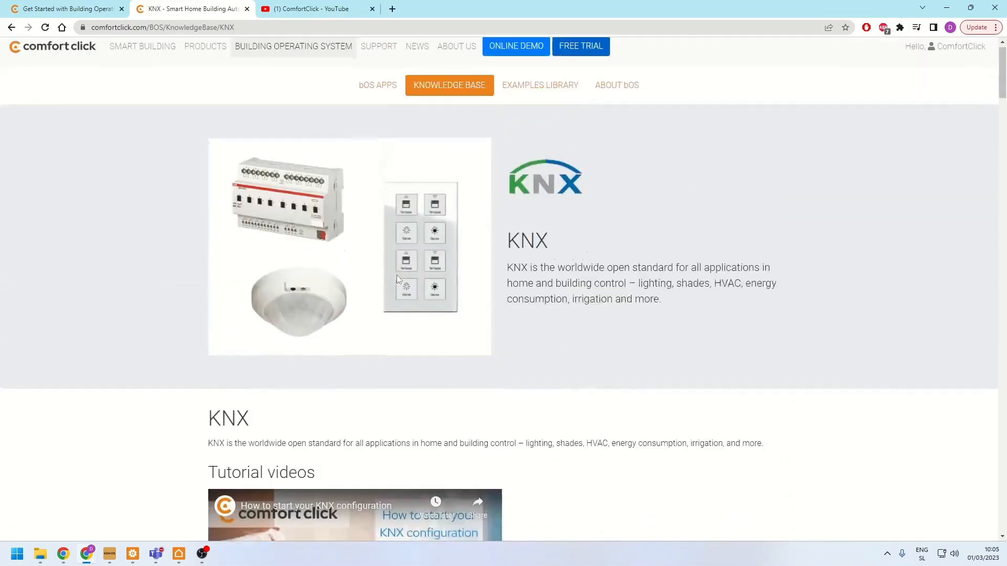
pyautogui.click(933, 59)
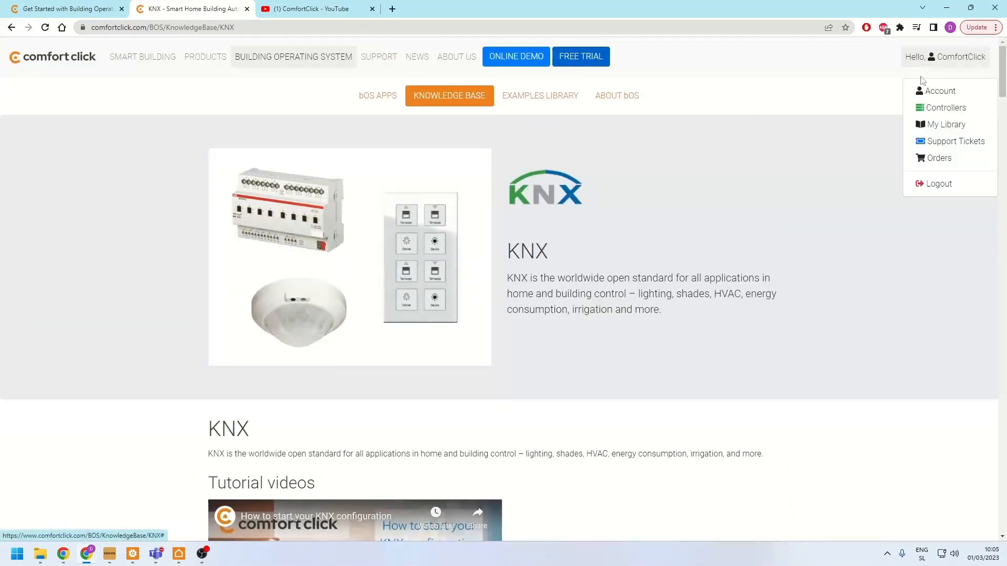
pyautogui.click(935, 142)
pyautogui.click(248, 292)
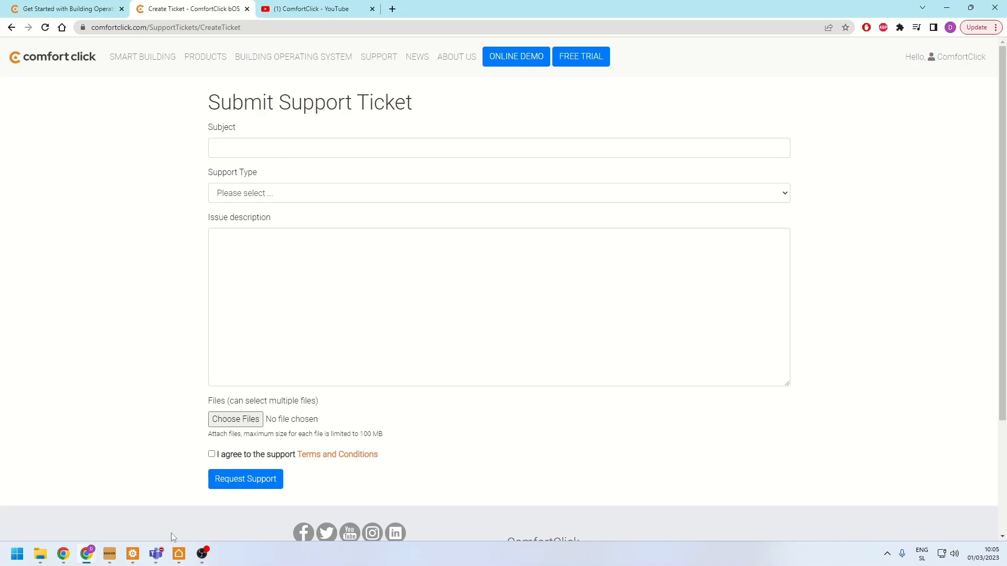
# - Return to the Support Tickets list and view the Purchase Support Time packages
pyautogui.moveTo(138, 549)
pyautogui.hotkey('alt', 'Left')
pyautogui.scroll(-2, 105, 207)
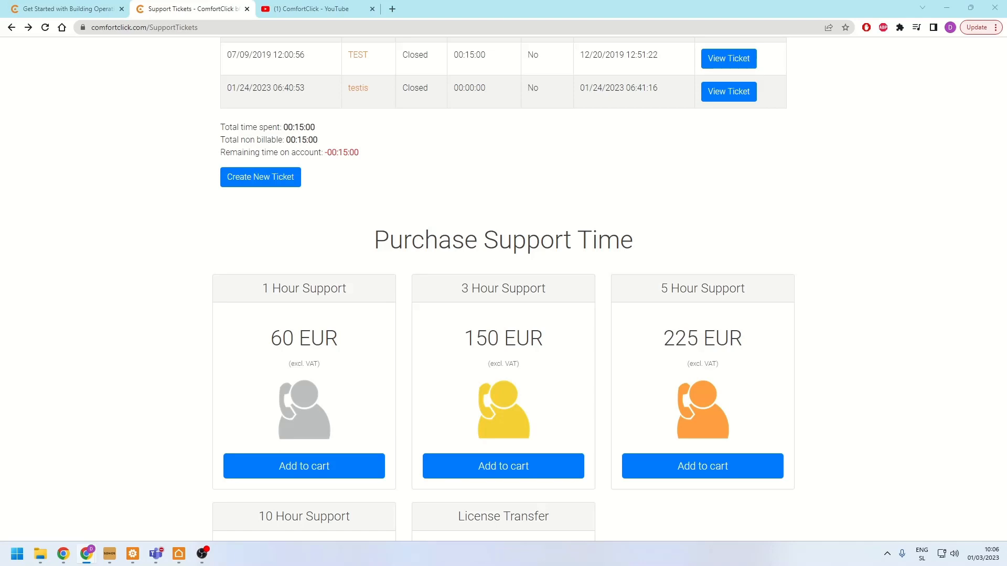
# - Switch back to bOS Configurator and close the Add dialog without adding an object to KNX floor 1
pyautogui.click(133, 554)
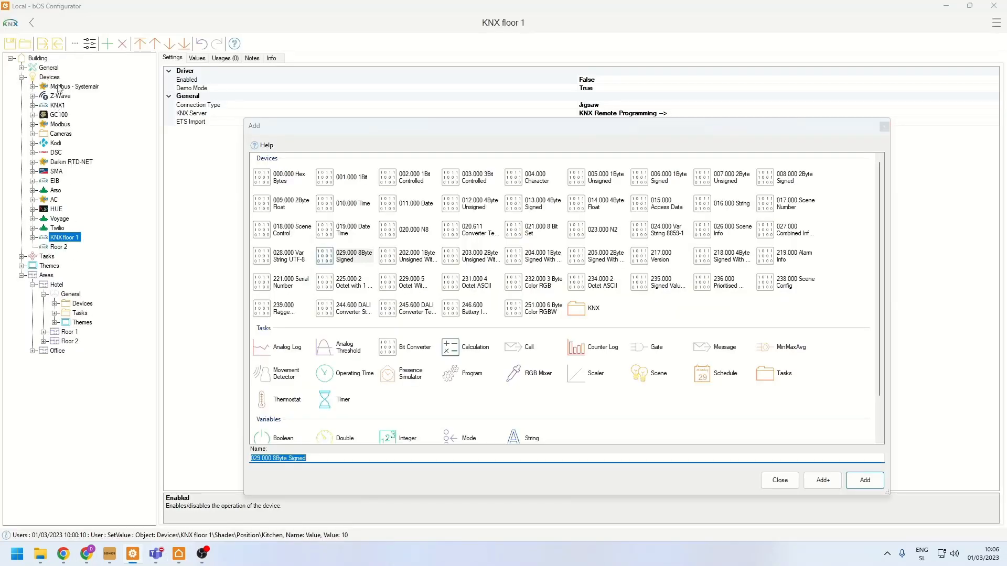
pyautogui.click(885, 126)
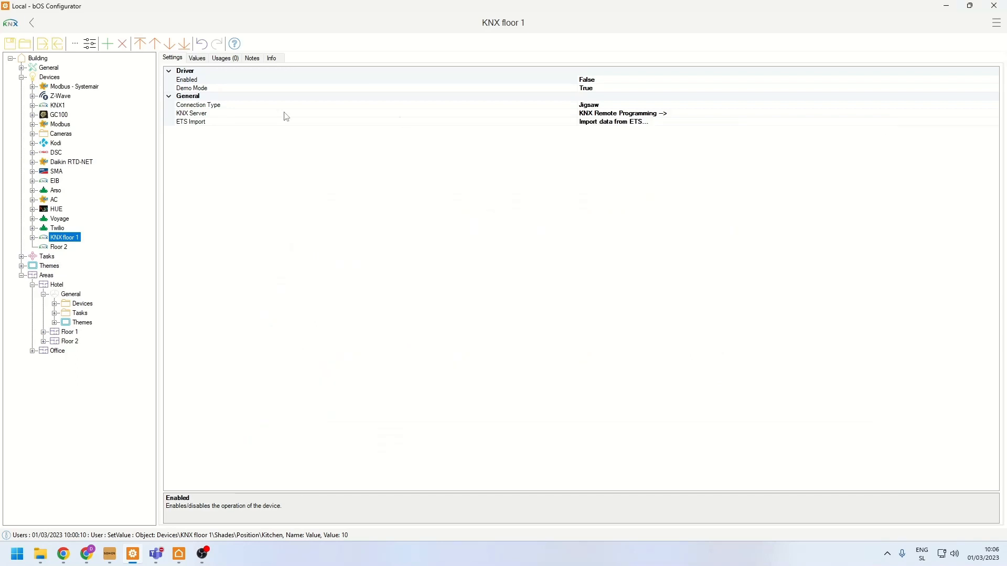
# - Display the devices, tasks, variables and theme objects that can be added under the Devices node
pyautogui.rightClick(46, 79)
pyautogui.click(61, 84)
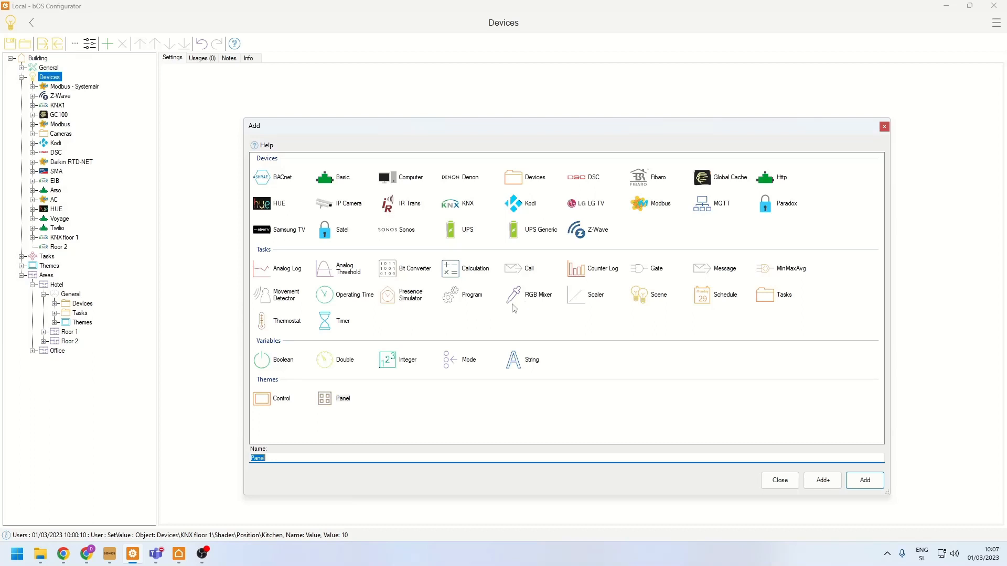
# - Switch to Chrome's Support Tickets window and open the ComfortClick Forum from the website's Support page
pyautogui.click(87, 554)
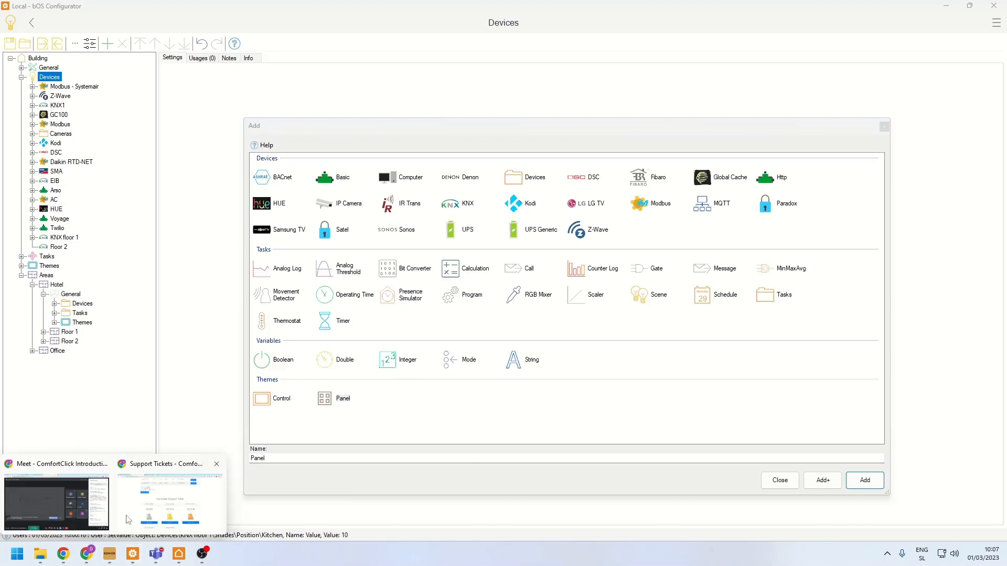
pyautogui.click(153, 496)
pyautogui.scroll(3, 417, 192)
pyautogui.click(383, 66)
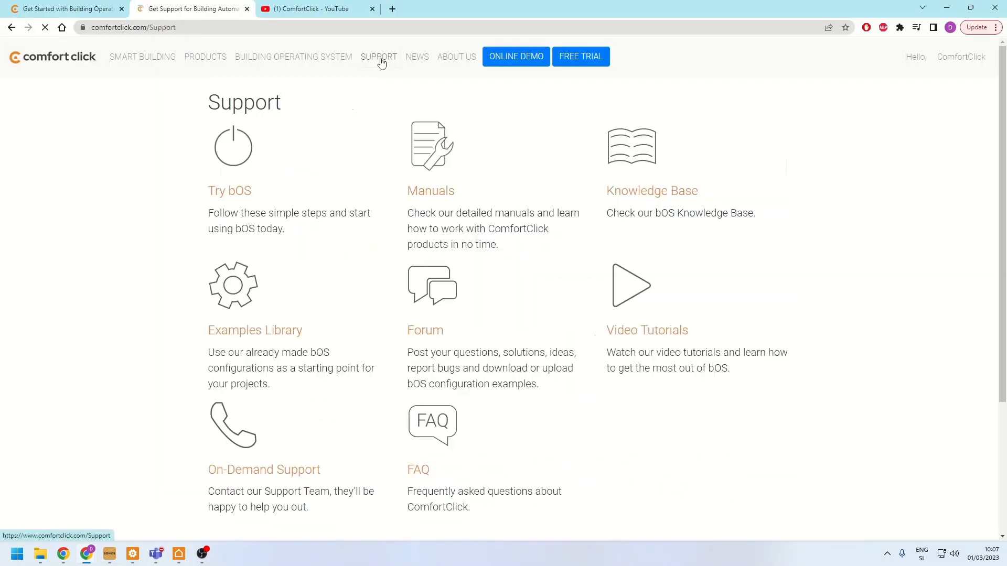
pyautogui.click(435, 330)
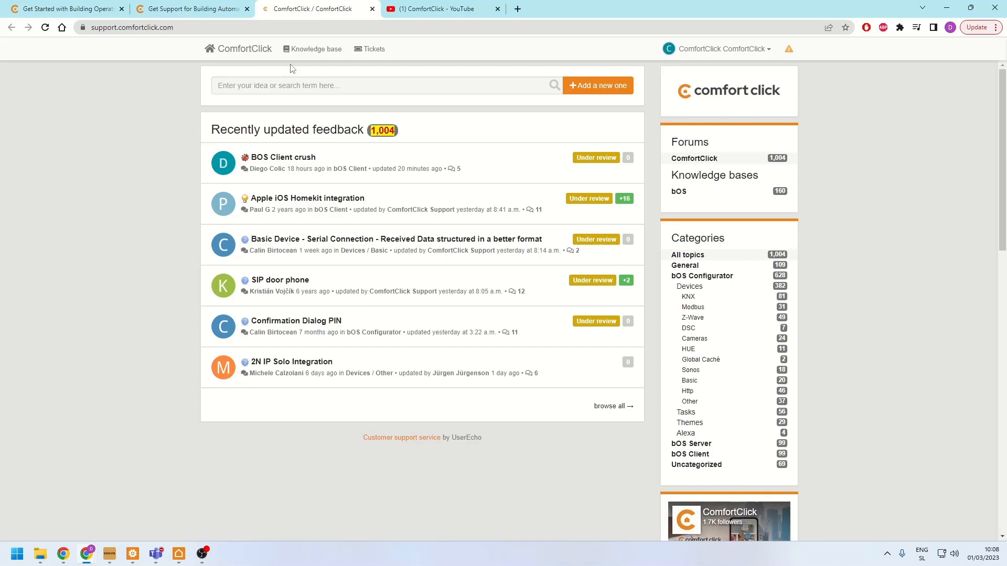
# - Open the bOS Knowledge base and view the Program task functions article and the License article under Building
pyautogui.click(313, 48)
pyautogui.scroll(-18, 371, 314)
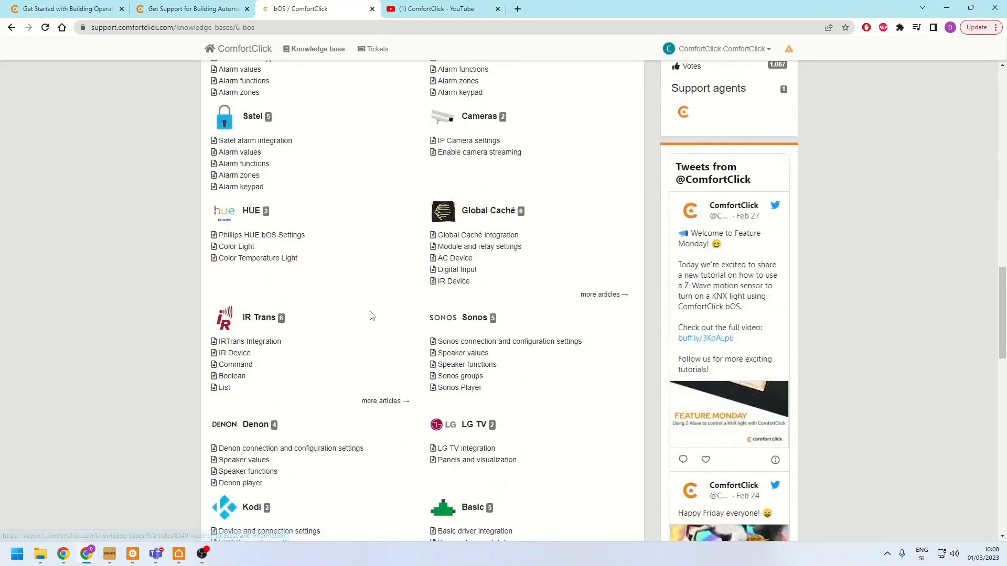
pyautogui.scroll(-15, 371, 316)
pyautogui.scroll(-2, 371, 314)
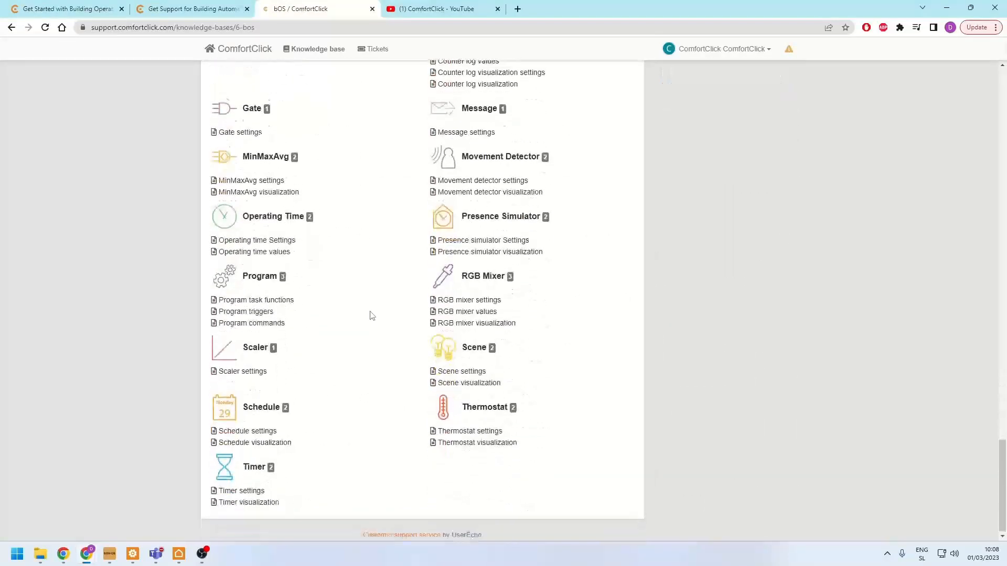
pyautogui.click(236, 296)
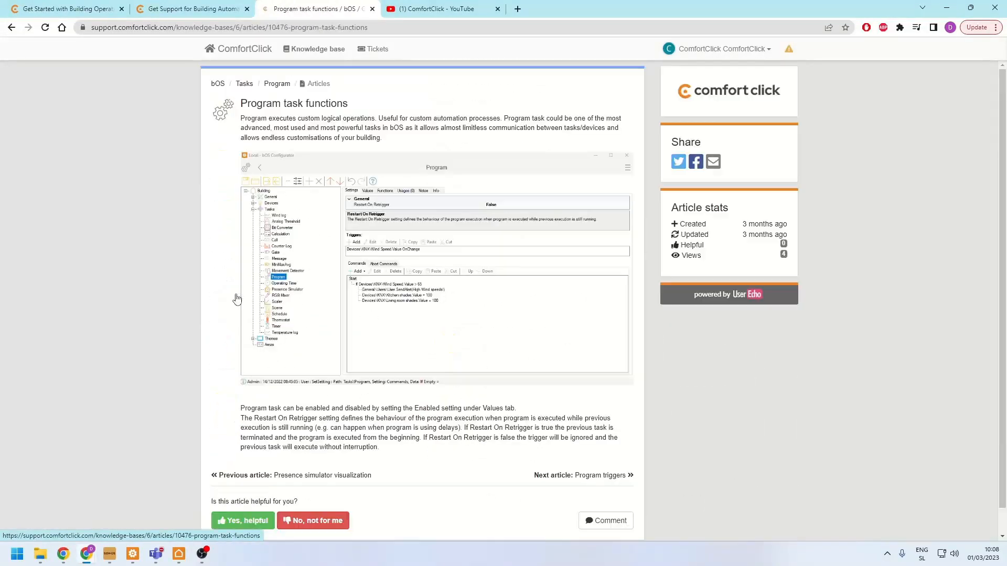
pyautogui.hotkey('alt', 'Left')
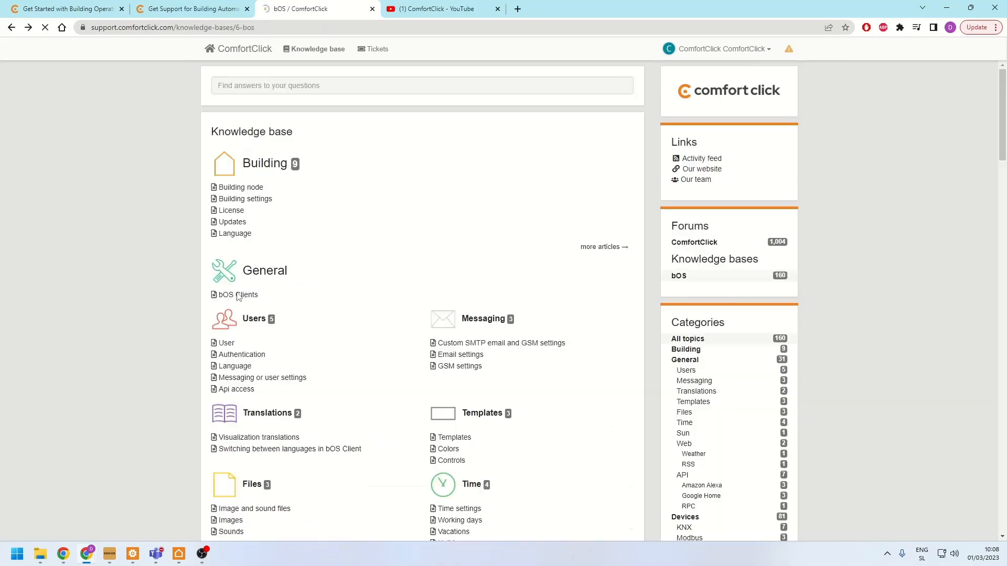
pyautogui.click(239, 218)
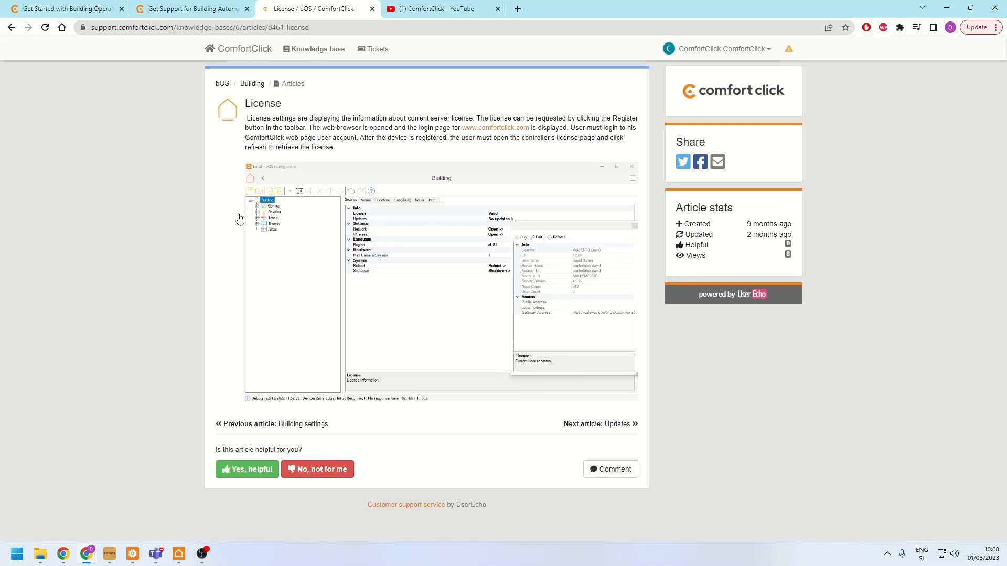
# - Switch back to bOS Configurator and close the Add dialog without adding anything under Devices
pyautogui.click(132, 553)
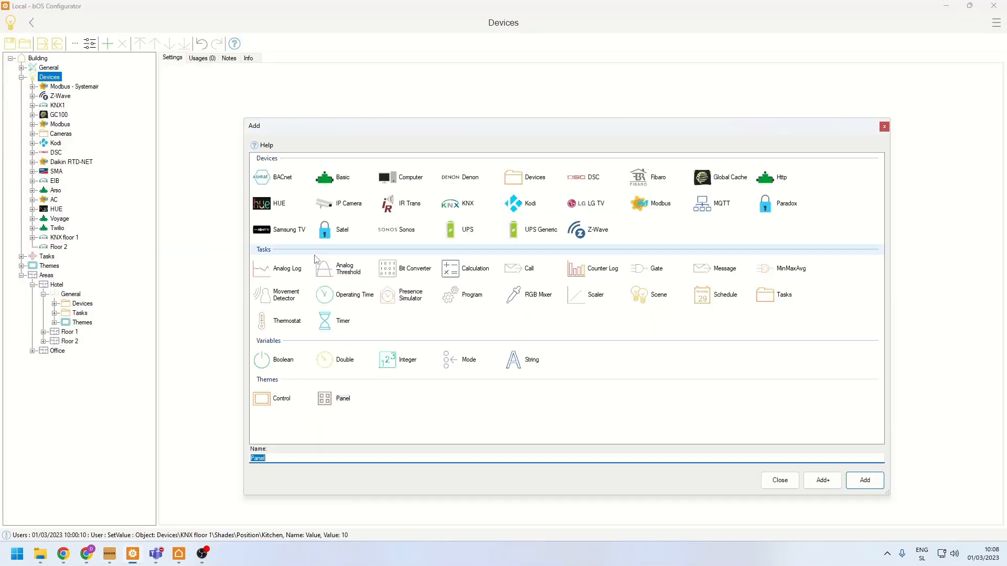
pyautogui.click(771, 481)
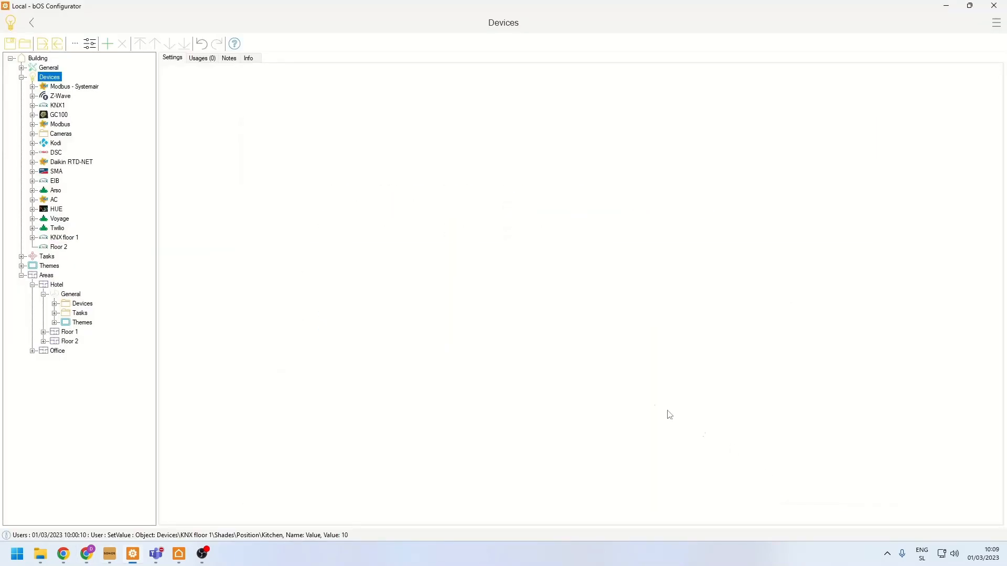